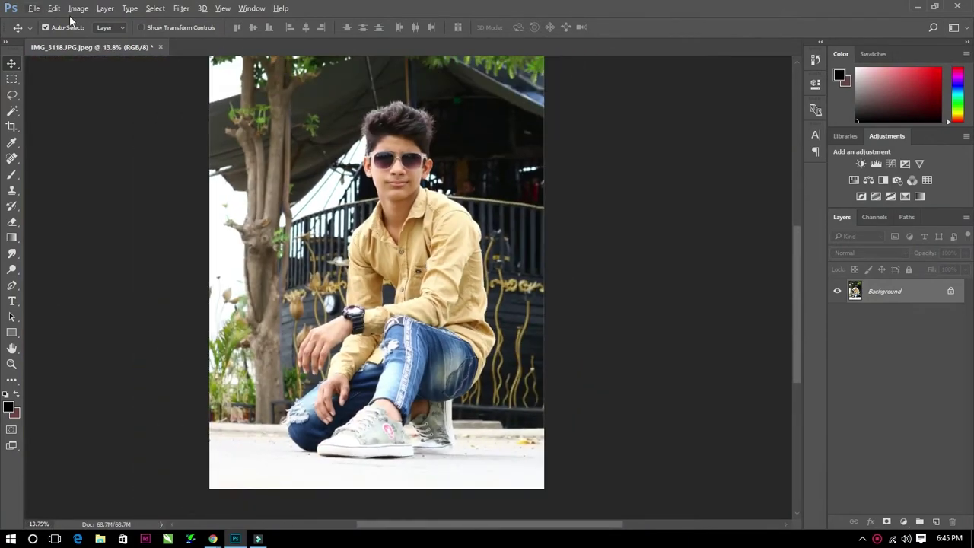
Apply a Custom Selective Color adjustment that adds black to the Whites.
{"action": "left_click", "coordinate": [78, 9]}
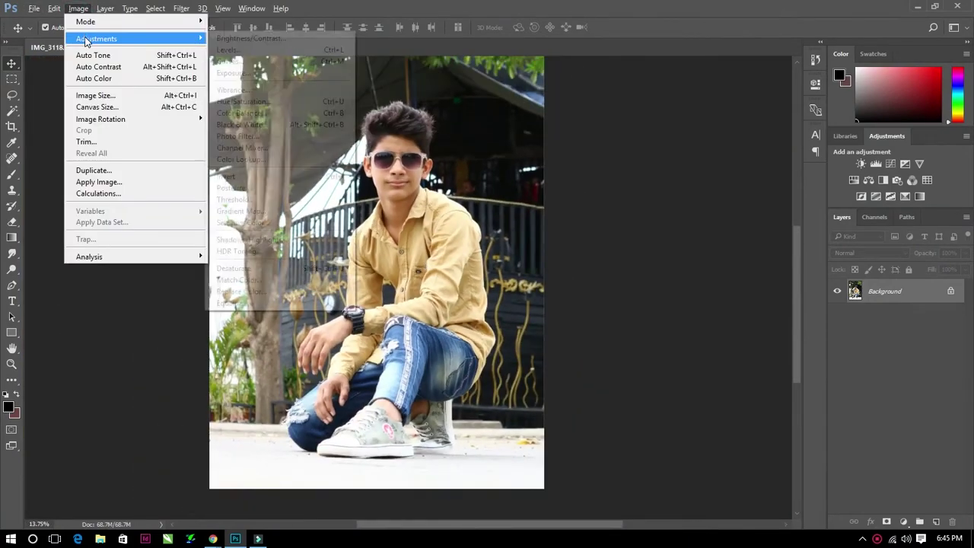
{"action": "left_click", "coordinate": [251, 221]}
{"action": "left_click", "coordinate": [609, 154]}
{"action": "left_click", "coordinate": [617, 191]}
{"action": "left_click", "coordinate": [619, 179]}
{"action": "left_click", "coordinate": [590, 262]}
{"action": "mouse_move", "coordinate": [586, 284]}
{"action": "left_mouse_down"}
{"action": "mouse_move", "coordinate": [638, 286]}
{"action": "mouse_move", "coordinate": [600, 296]}
{"action": "mouse_move", "coordinate": [608, 287]}
{"action": "mouse_move", "coordinate": [574, 269]}
{"action": "left_mouse_up"}
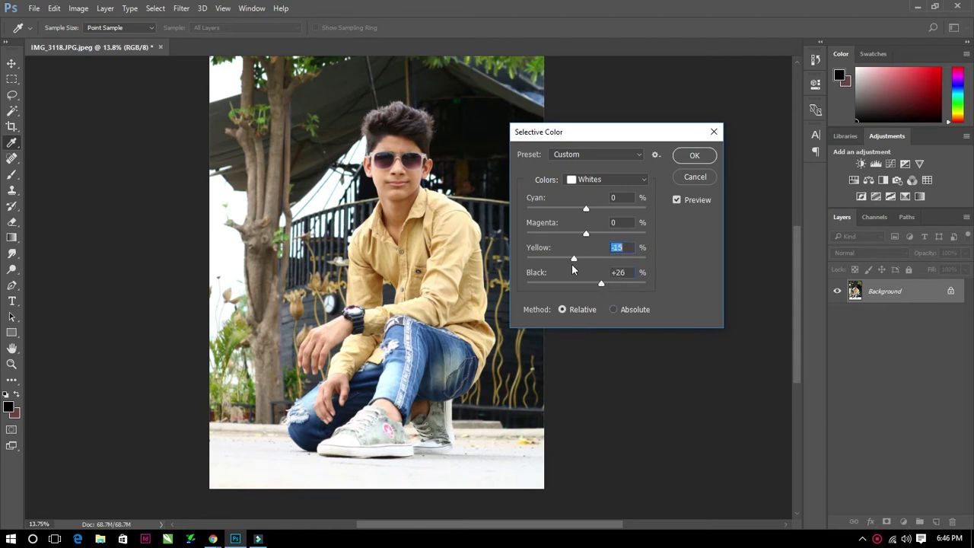
{"action": "left_click", "coordinate": [695, 157]}
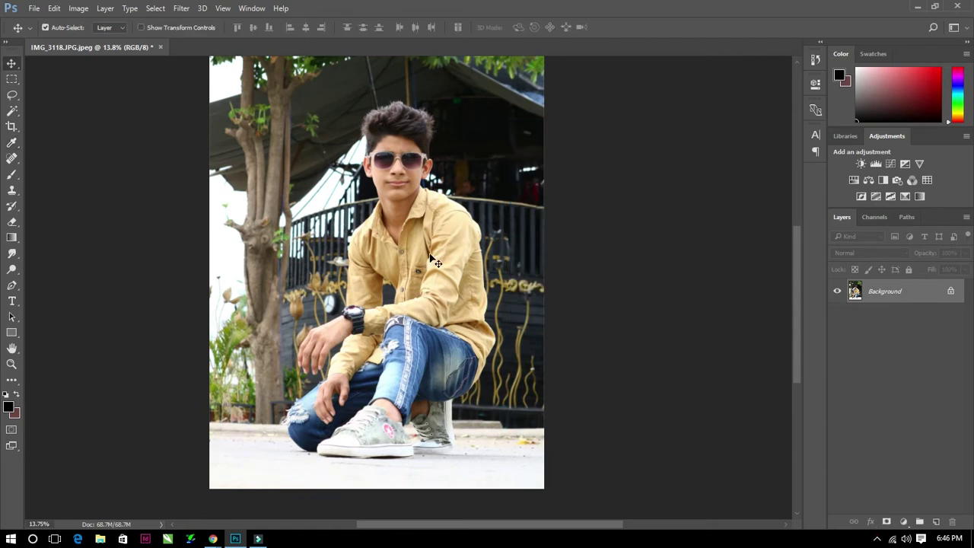
Duplicate the Background layer.
{"action": "right_click", "coordinate": [909, 294]}
{"action": "left_click", "coordinate": [895, 320]}
{"action": "key", "text": "Return"}
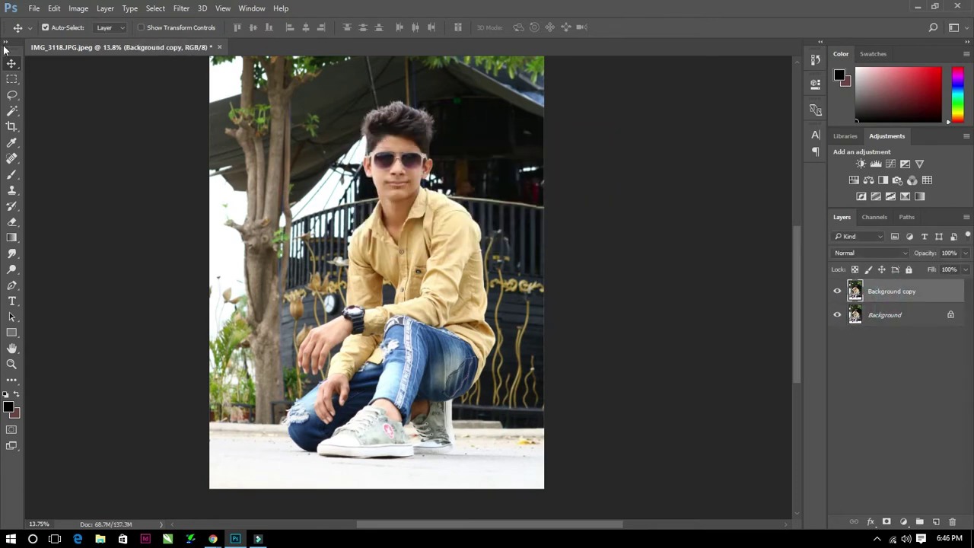
Reopen Selective Color on the copy with the Default preset, targeting Whites.
{"action": "left_click", "coordinate": [78, 8]}
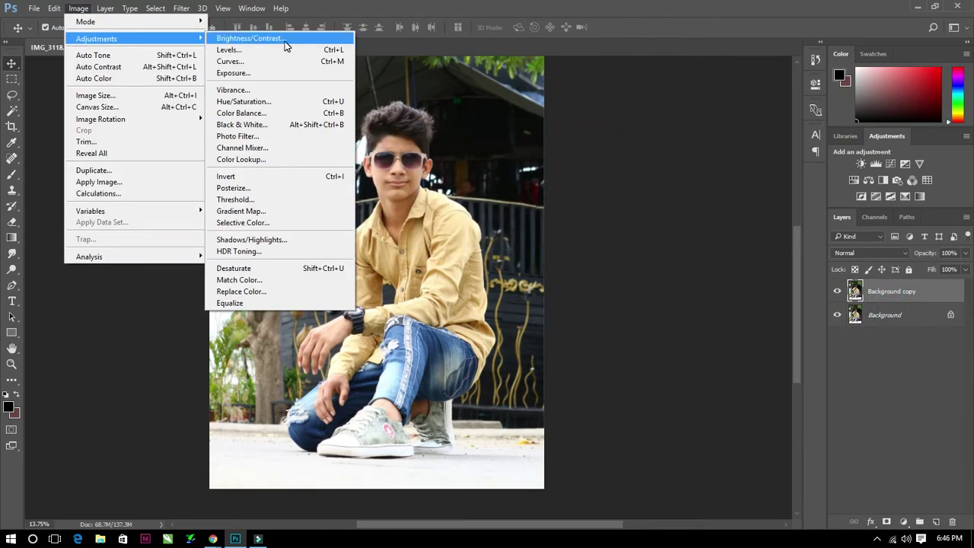
{"action": "left_click", "coordinate": [282, 222]}
{"action": "left_click", "coordinate": [597, 154]}
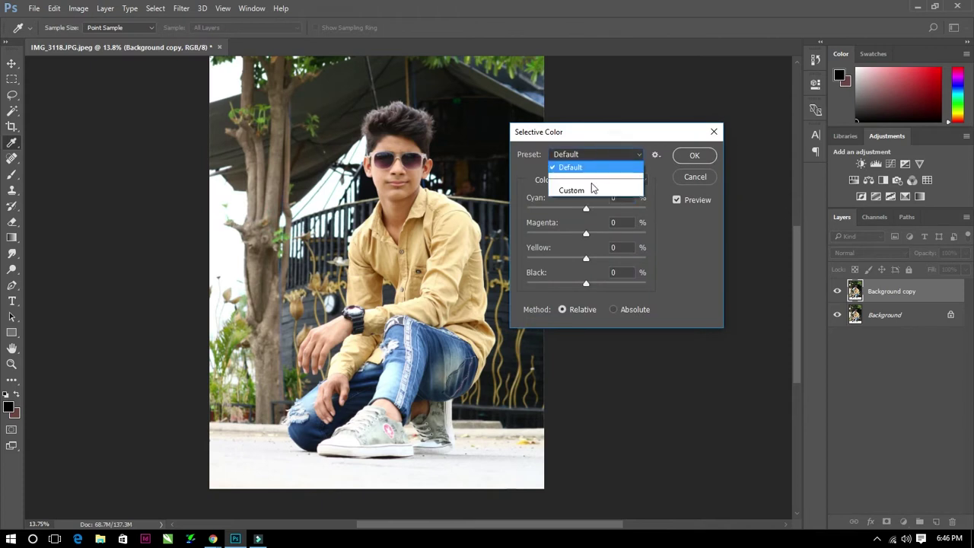
{"action": "left_click", "coordinate": [590, 167]}
{"action": "left_click", "coordinate": [604, 261]}
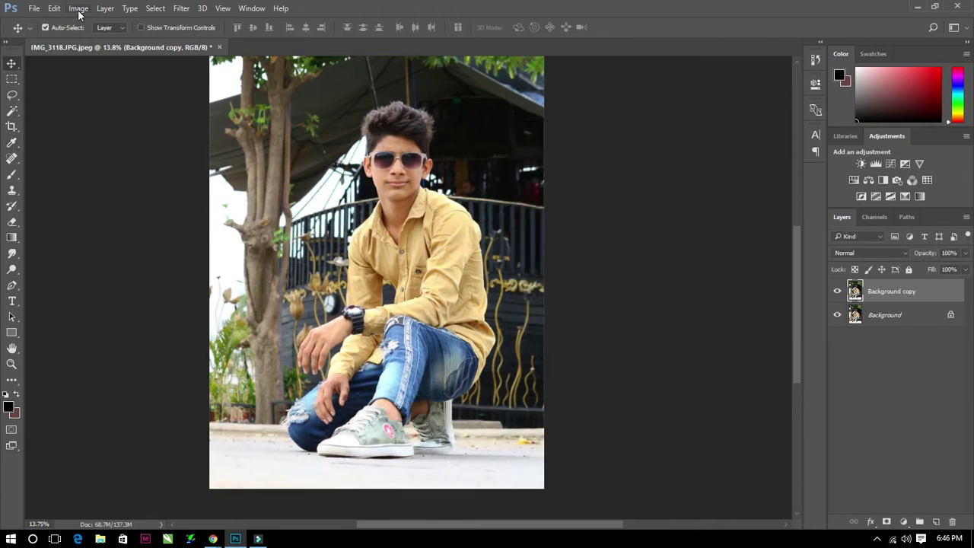
{"action": "left_click", "coordinate": [79, 9]}
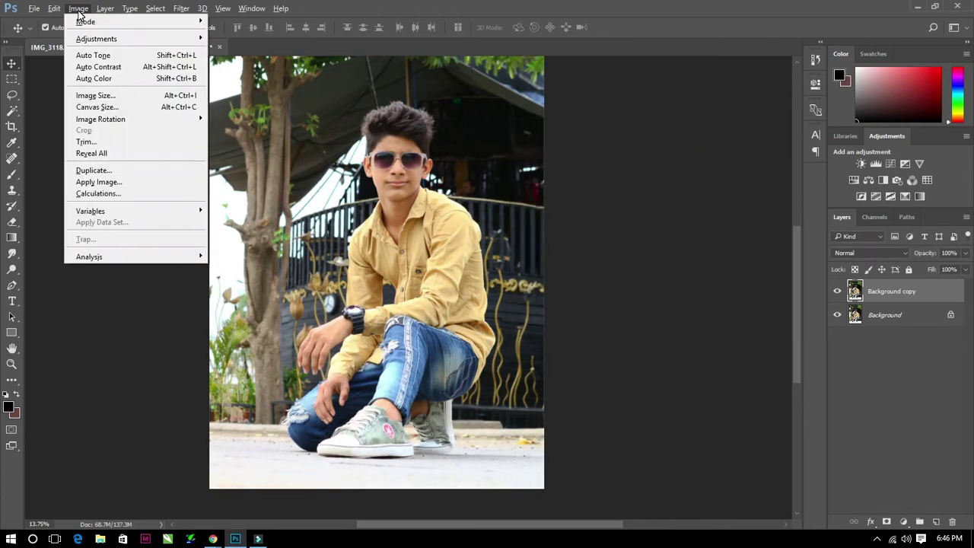
{"action": "mouse_move", "coordinate": [96, 38]}
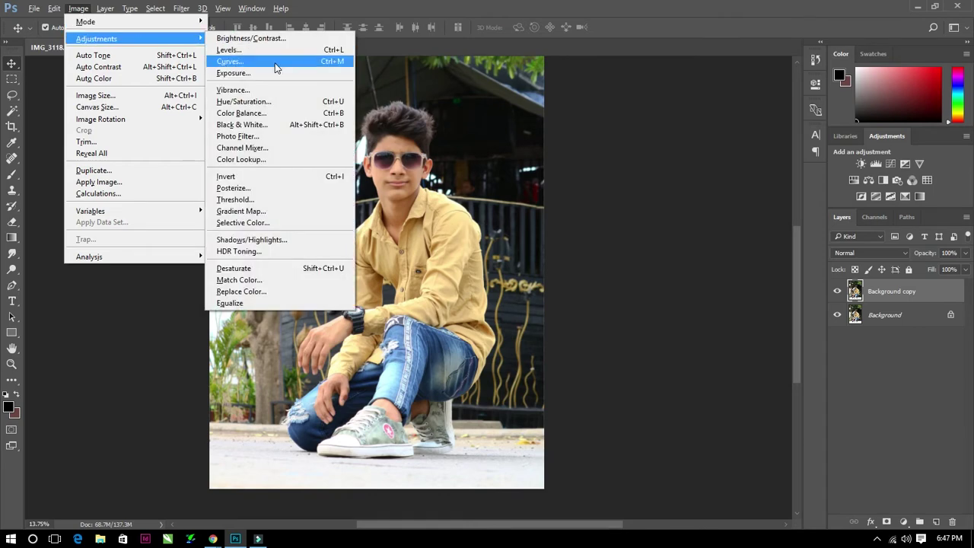
Try Color Balance and Brightness/Contrast on the copy, cancelling both without applying.
{"action": "left_click", "coordinate": [265, 114]}
{"action": "key", "text": "Escape"}
{"action": "key", "text": "alt+i"}
{"action": "key", "text": "Down"}
{"action": "key", "text": "Right"}
{"action": "key", "text": "Return"}
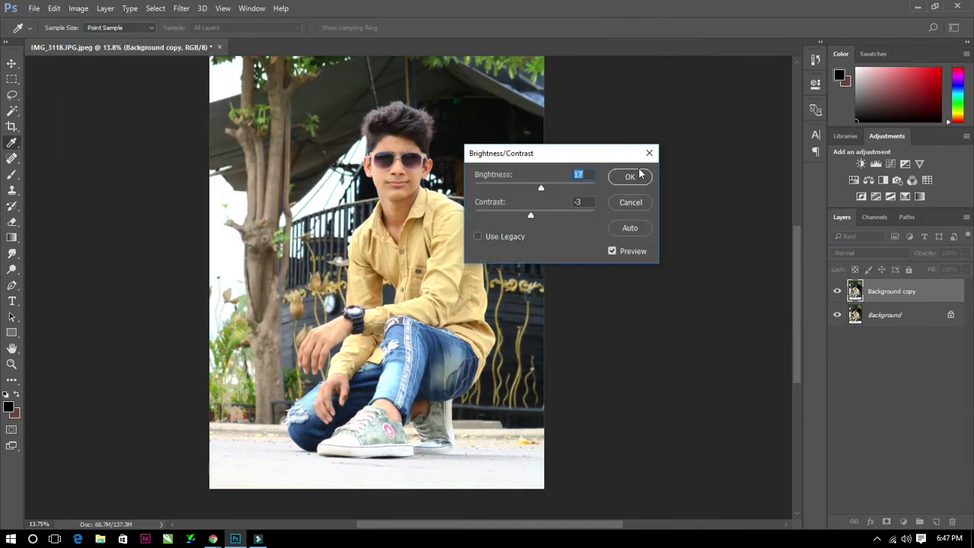
{"action": "left_click", "coordinate": [651, 153]}
{"action": "key", "text": "v"}
Apply Brightness -20 and Contrast -26 to the Background copy.
{"action": "left_click", "coordinate": [77, 9]}
{"action": "mouse_move", "coordinate": [97, 38]}
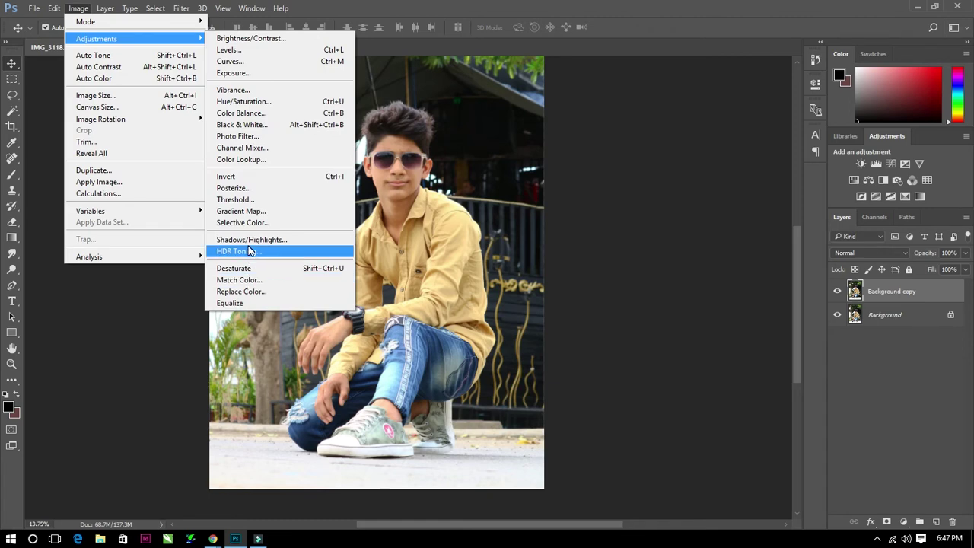
{"action": "left_click", "coordinate": [248, 38]}
{"action": "mouse_move", "coordinate": [542, 156]}
{"action": "left_mouse_down"}
{"action": "mouse_move", "coordinate": [184, 220]}
{"action": "mouse_move", "coordinate": [656, 263]}
{"action": "left_mouse_up"}
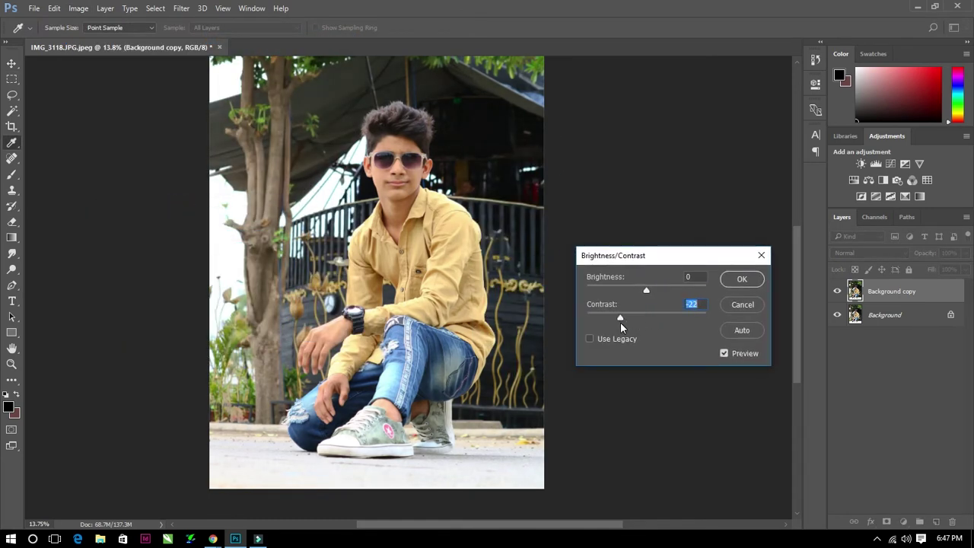
{"action": "left_click_drag", "start_coordinate": [647, 290], "coordinate": [616, 318]}
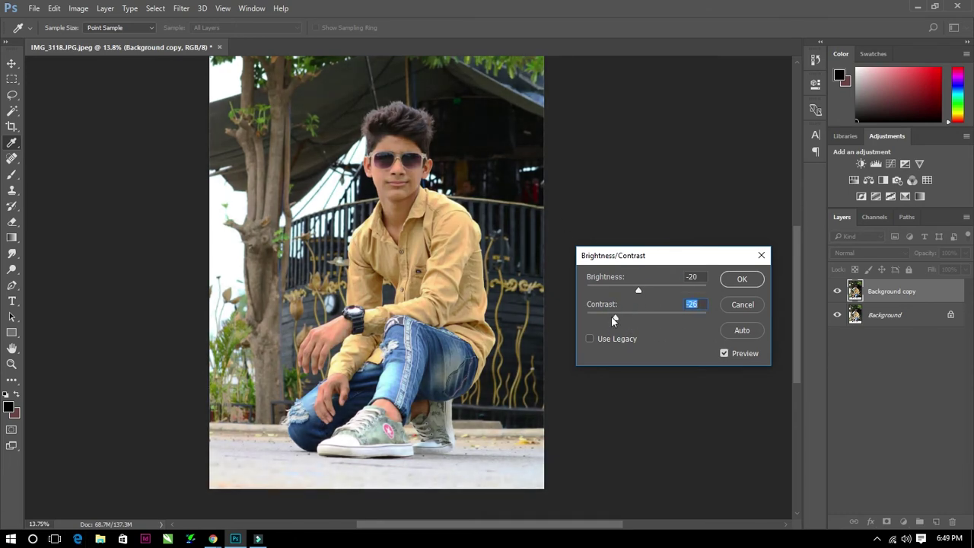
{"action": "left_click", "coordinate": [745, 280]}
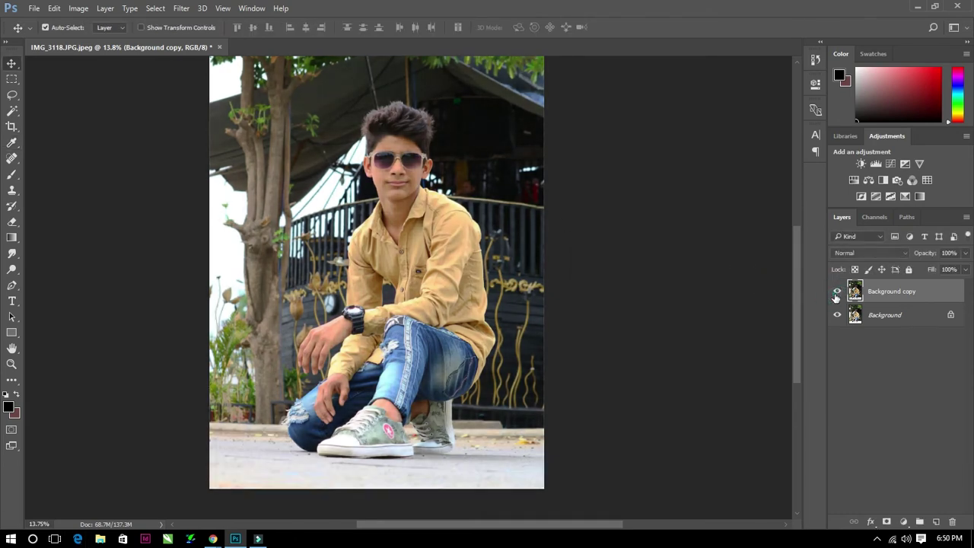
Add an inverted black mask to the copy and paint white over the bottom floor.
{"action": "left_click", "coordinate": [885, 523]}
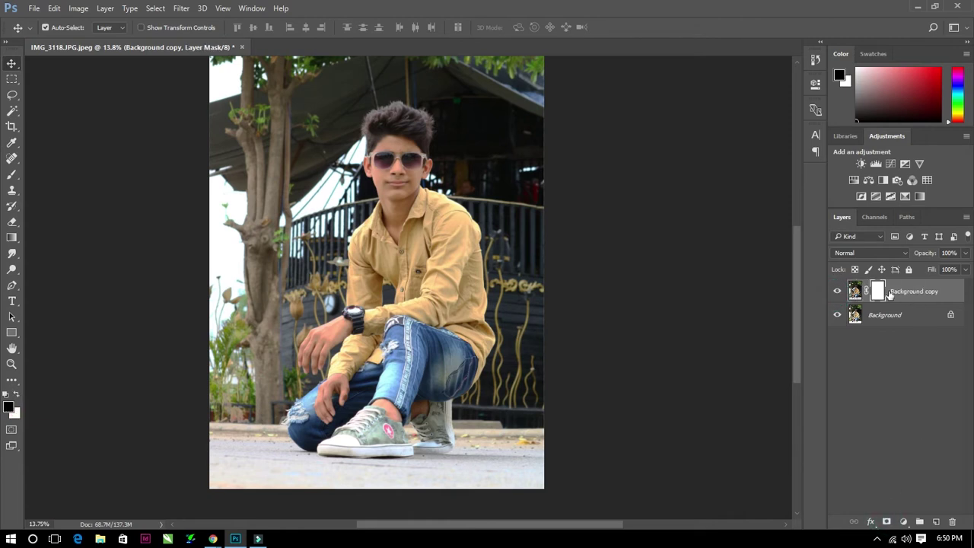
{"action": "key", "text": "ctrl+i"}
{"action": "key", "text": "b"}
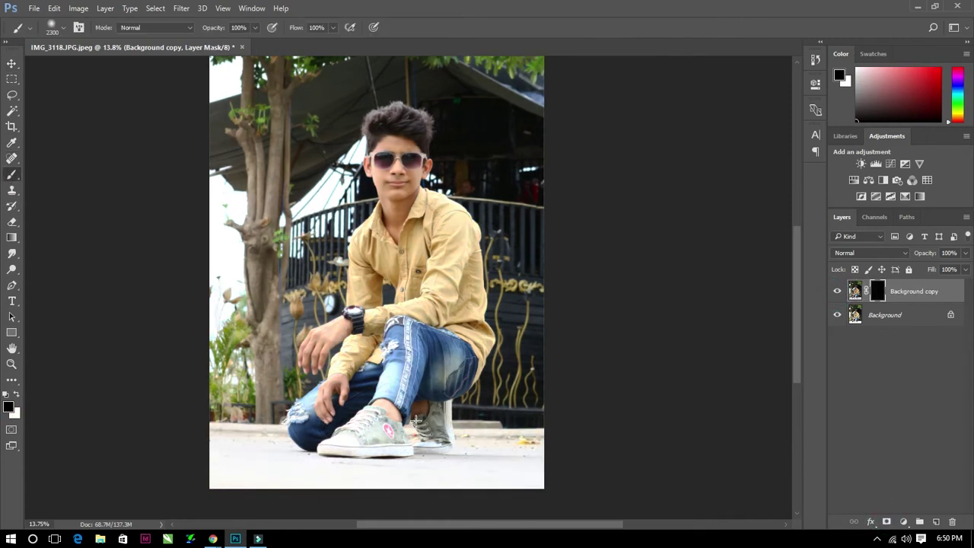
{"action": "key", "text": "bracketleft"}
{"action": "key", "text": "bracketleft"}
{"action": "key", "text": "bracketleft"}
{"action": "key", "text": "bracketleft"}
{"action": "key", "text": "bracketleft"}
{"action": "key", "text": "bracketleft"}
{"action": "key", "text": "bracketleft"}
{"action": "key", "text": "bracketleft"}
{"action": "key", "text": "bracketleft"}
{"action": "key", "text": "bracketleft"}
{"action": "key", "text": "bracketleft"}
{"action": "key", "text": "bracketleft"}
{"action": "key", "text": "bracketleft"}
{"action": "key", "text": "bracketleft"}
{"action": "key", "text": "bracketleft"}
{"action": "left_click", "coordinate": [16, 394]}
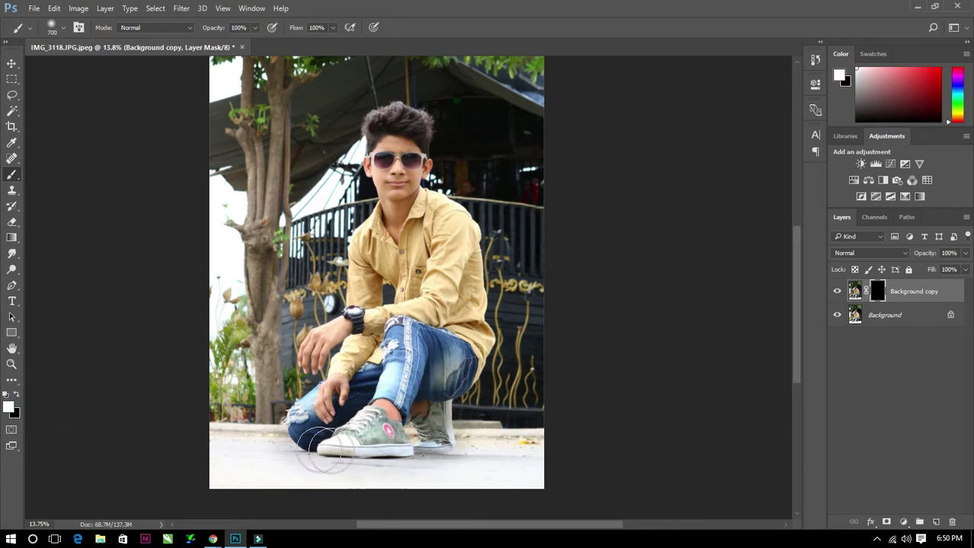
{"action": "left_click_drag", "start_coordinate": [265, 477], "coordinate": [478, 449]}
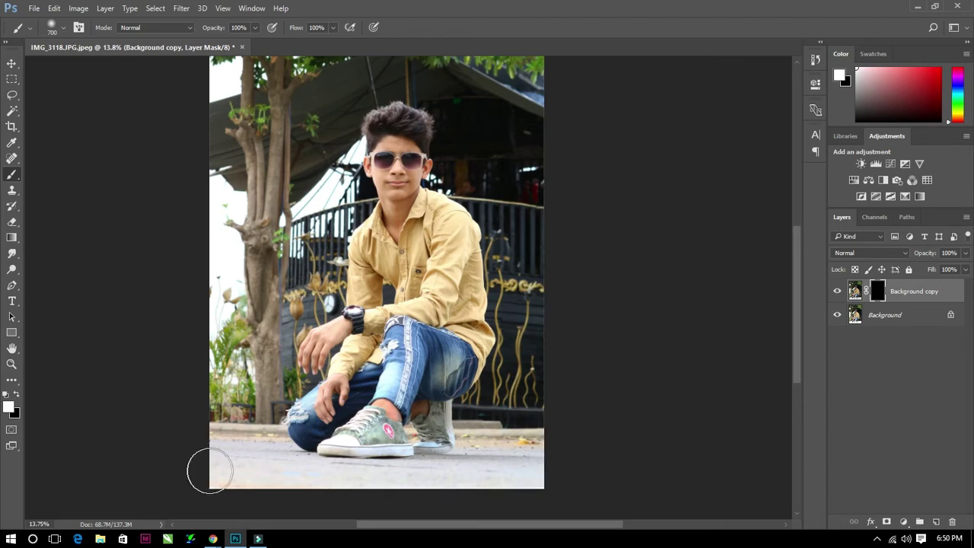
Switch to the Move tool and select the Background layer.
{"action": "left_click", "coordinate": [12, 63]}
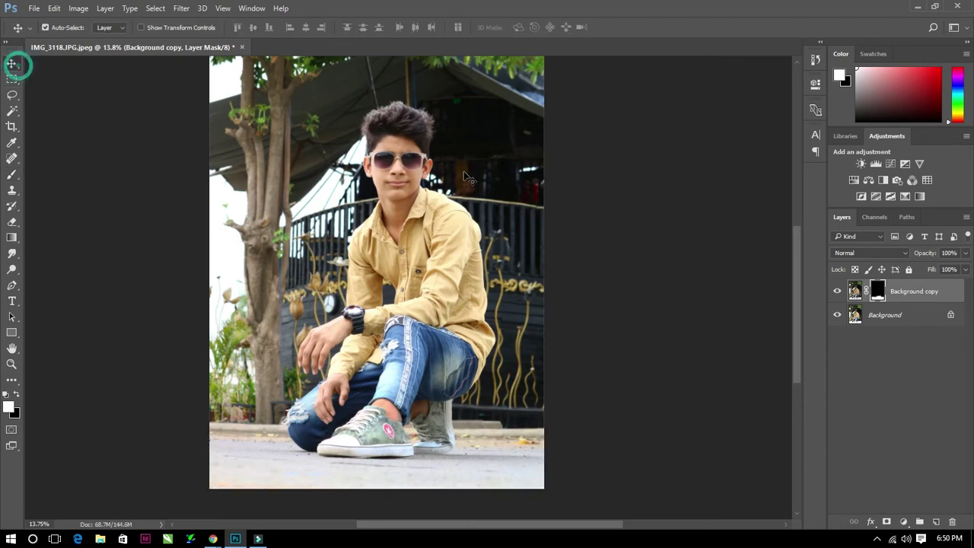
{"action": "scroll", "coordinate": [447, 319], "scroll_direction": "up", "scroll_amount": 5}
{"action": "scroll", "coordinate": [415, 194], "scroll_direction": "up", "scroll_amount": 5}
{"action": "scroll", "coordinate": [415, 195], "scroll_direction": "up", "scroll_amount": 2}
{"action": "left_click", "coordinate": [887, 315]}
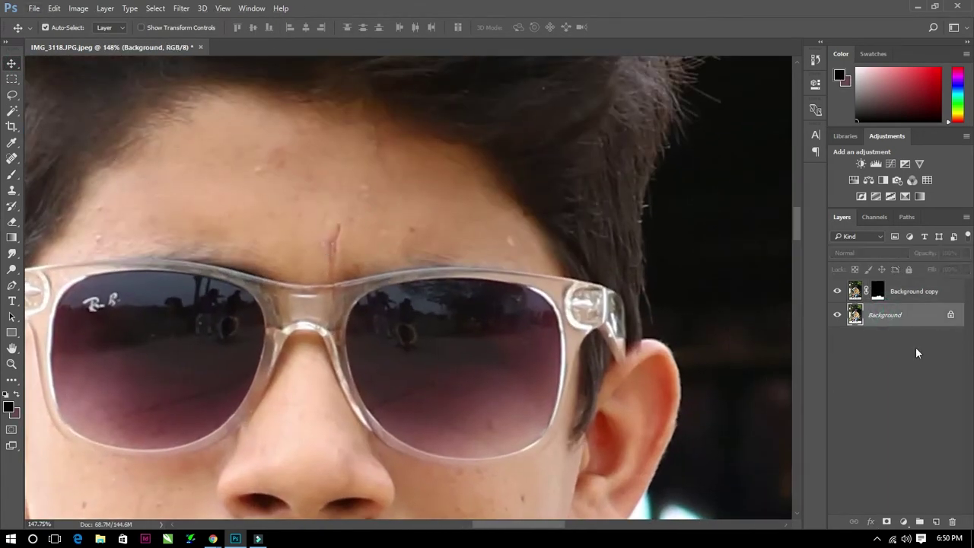
Duplicate the Background layer to create Background copy 2.
{"action": "right_click", "coordinate": [894, 316]}
{"action": "left_click", "coordinate": [887, 344]}
{"action": "left_click", "coordinate": [589, 159]}
{"action": "scroll", "coordinate": [328, 228], "scroll_direction": "up", "scroll_amount": 3}
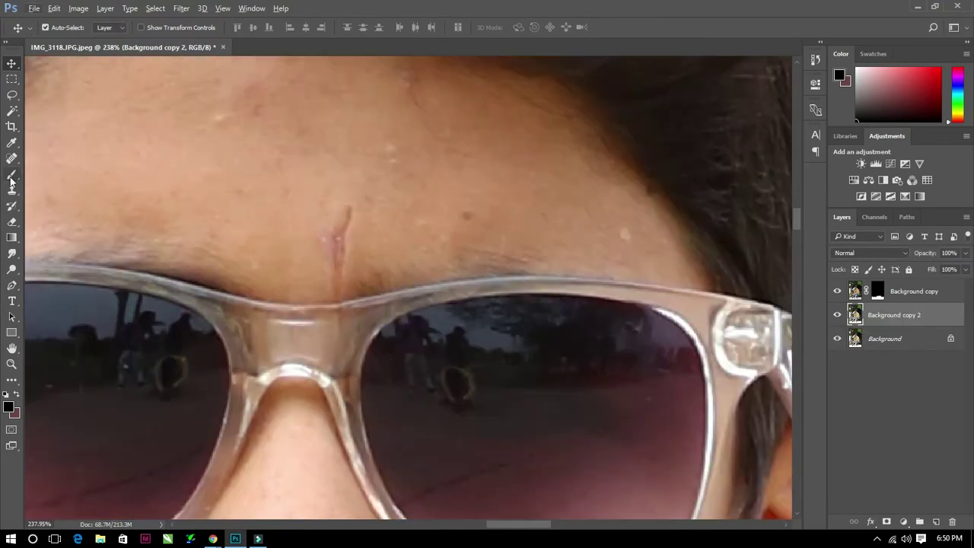
Spot-heal the vertical forehead scar and the spots across the forehead.
{"action": "key", "text": "j"}
{"action": "mouse_move", "coordinate": [346, 221]}
{"action": "left_mouse_down"}
{"action": "mouse_move", "coordinate": [326, 244]}
{"action": "mouse_move", "coordinate": [335, 303]}
{"action": "left_mouse_up"}
{"action": "left_click", "coordinate": [401, 137]}
{"action": "left_click", "coordinate": [495, 217]}
{"action": "mouse_move", "coordinate": [274, 184]}
{"action": "left_mouse_down"}
{"action": "mouse_move", "coordinate": [355, 268]}
{"action": "mouse_move", "coordinate": [278, 305]}
{"action": "left_mouse_up"}
{"action": "left_click", "coordinate": [312, 150]}
{"action": "left_click", "coordinate": [287, 181]}
{"action": "left_click", "coordinate": [356, 265]}
{"action": "left_click", "coordinate": [365, 139]}
{"action": "left_click", "coordinate": [393, 200]}
{"action": "left_click", "coordinate": [392, 295]}
Patch the blemish below the lower lip with nearby clean skin.
{"action": "scroll", "coordinate": [249, 299], "scroll_direction": "down", "scroll_amount": 1}
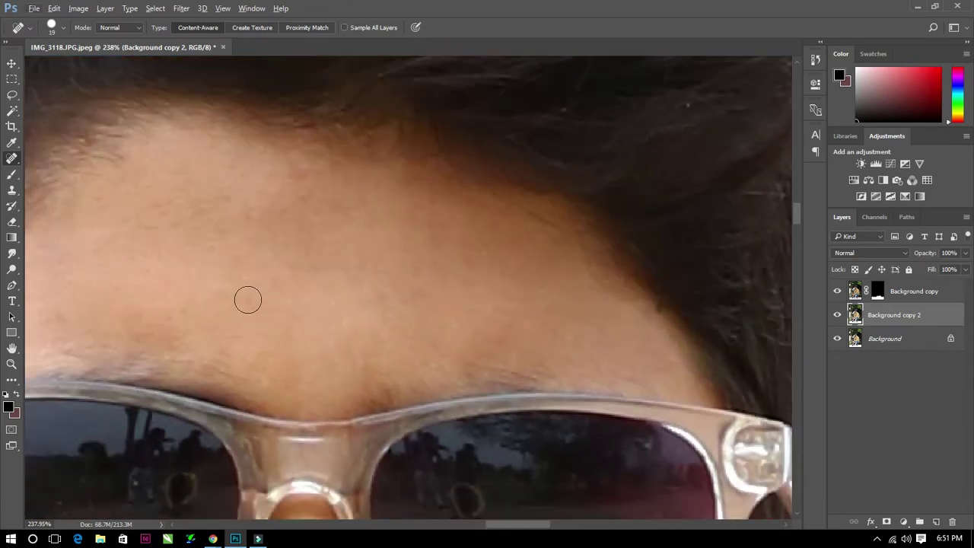
{"action": "scroll", "coordinate": [183, 264], "scroll_direction": "down", "scroll_amount": 1}
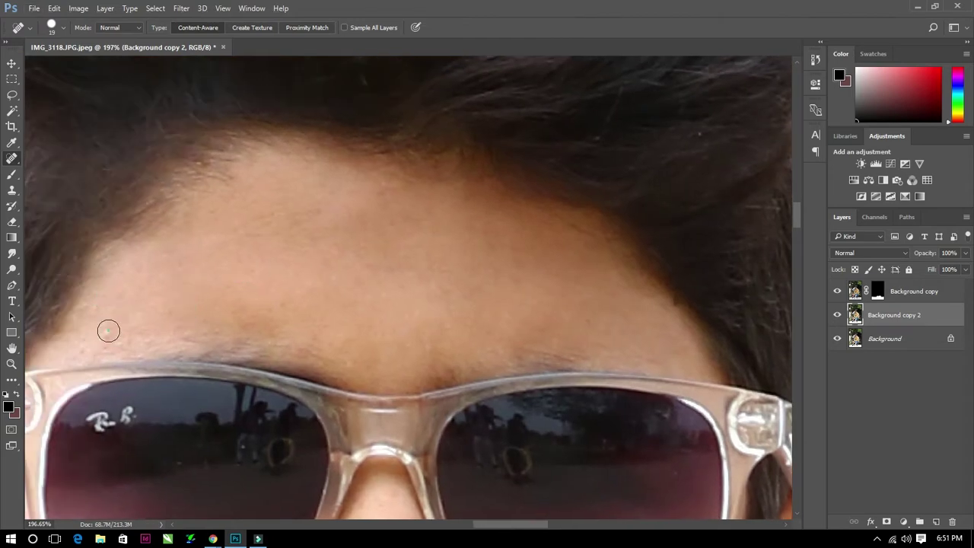
{"action": "scroll", "coordinate": [83, 340], "scroll_direction": "down", "scroll_amount": 3}
{"action": "scroll", "coordinate": [513, 365], "scroll_direction": "down", "scroll_amount": 5}
{"action": "scroll", "coordinate": [349, 338], "scroll_direction": "up", "scroll_amount": 2}
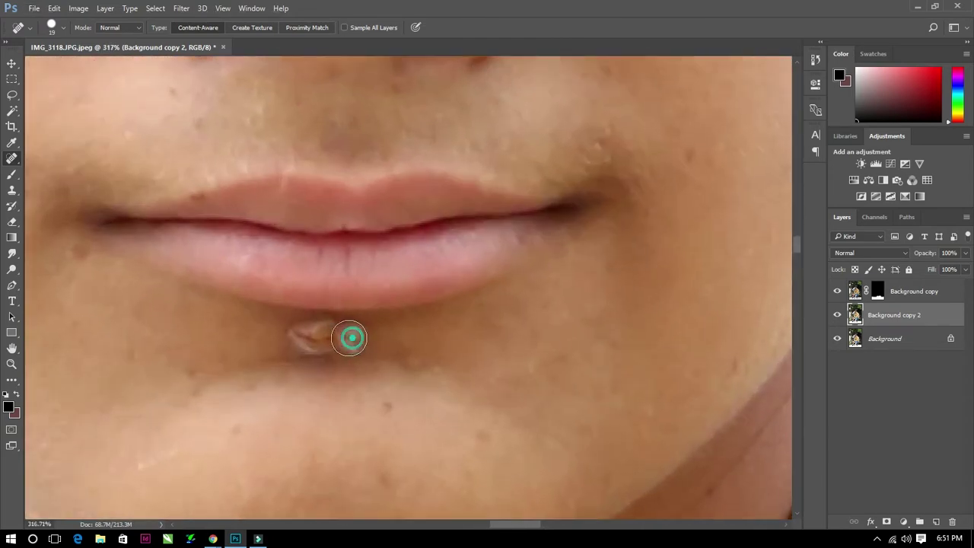
{"action": "left_click", "coordinate": [349, 338]}
{"action": "scroll", "coordinate": [366, 343], "scroll_direction": "up", "scroll_amount": 2}
{"action": "key", "text": "shift+j"}
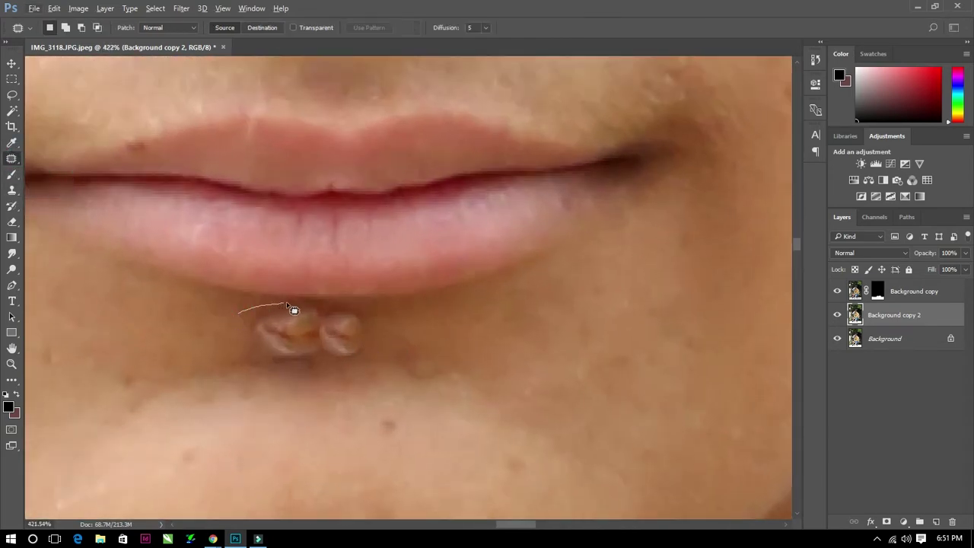
{"action": "left_click_drag", "start_coordinate": [297, 390], "coordinate": [293, 387]}
{"action": "left_click_drag", "start_coordinate": [290, 315], "coordinate": [588, 355]}
{"action": "key", "text": "ctrl+d"}
Return to the Spot Healing Brush and heal a spot on the cheek.
{"action": "scroll", "coordinate": [398, 392], "scroll_direction": "down", "scroll_amount": 7}
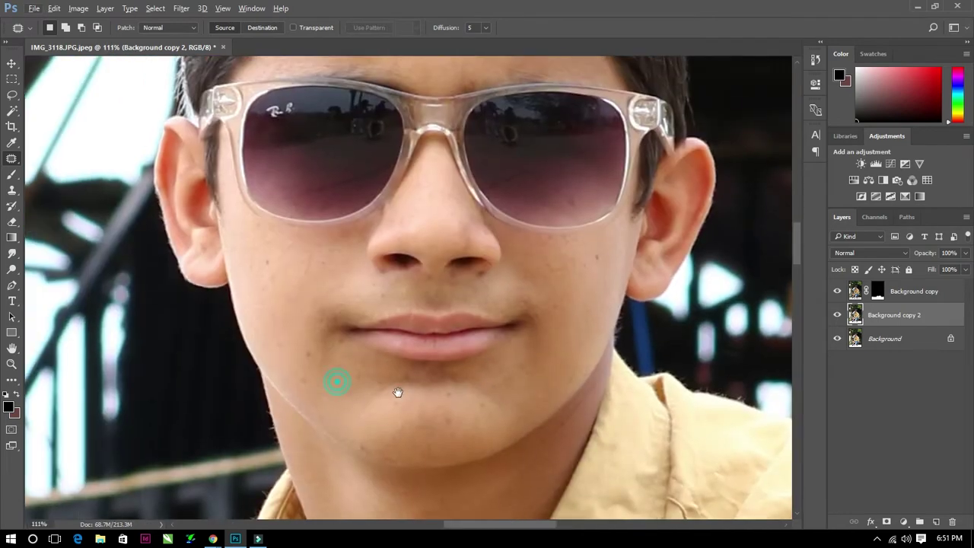
{"action": "right_click", "coordinate": [15, 163]}
{"action": "left_click", "coordinate": [61, 158]}
{"action": "scroll", "coordinate": [338, 355], "scroll_direction": "up", "scroll_amount": 4}
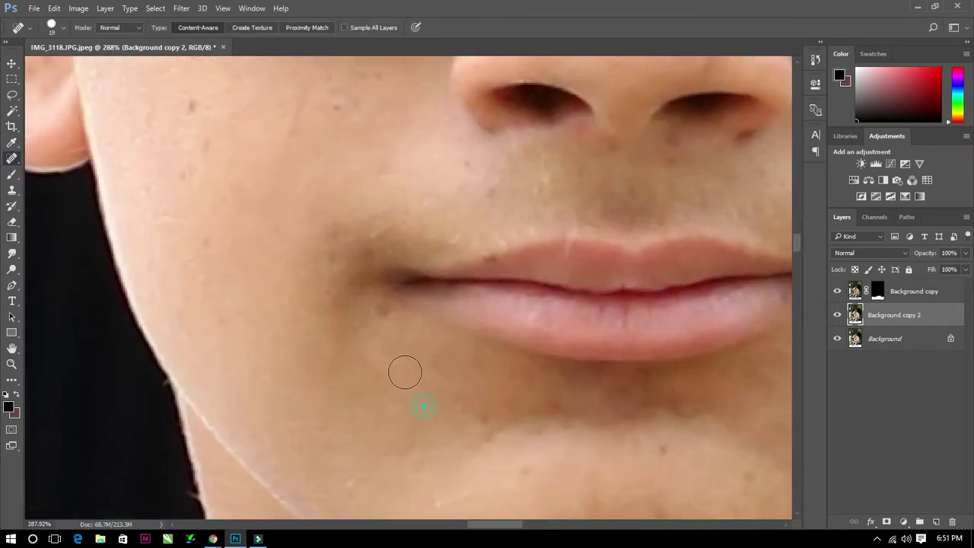
{"action": "scroll", "coordinate": [275, 256], "scroll_direction": "up", "scroll_amount": 2}
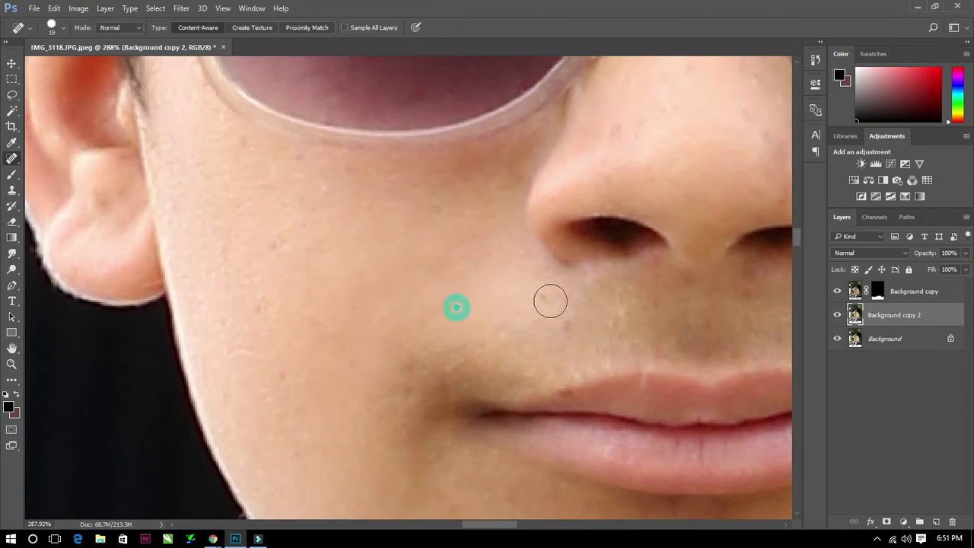
{"action": "left_click_drag", "start_coordinate": [563, 335], "coordinate": [196, 244]}
{"action": "left_click", "coordinate": [588, 172]}
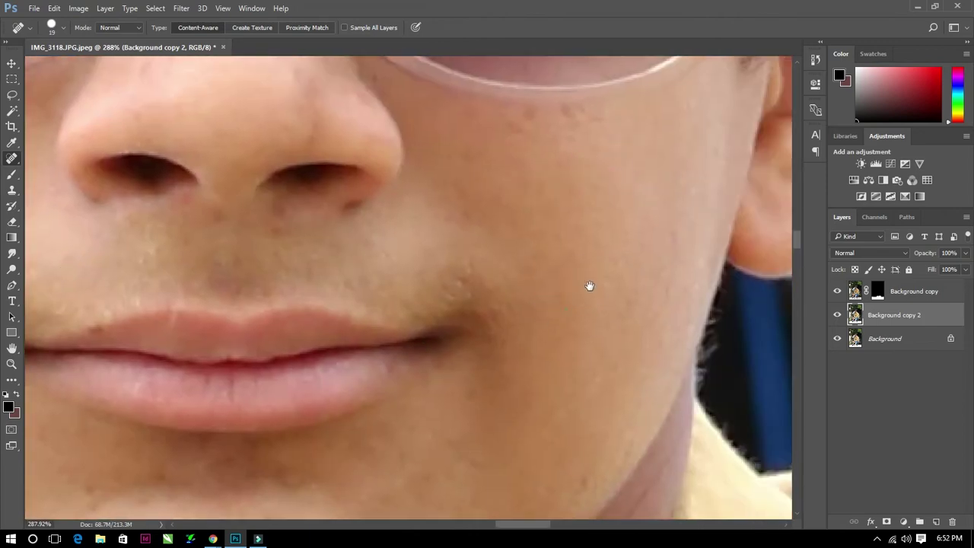
Scroll around the face to check the healed skin.
{"action": "scroll", "coordinate": [590, 286], "scroll_direction": "down", "scroll_amount": 2}
{"action": "scroll", "coordinate": [590, 286], "scroll_direction": "left", "scroll_amount": 2}
{"action": "scroll", "coordinate": [358, 392], "scroll_direction": "down", "scroll_amount": 1}
{"action": "scroll", "coordinate": [358, 391], "scroll_direction": "left", "scroll_amount": 3}
{"action": "scroll", "coordinate": [347, 288], "scroll_direction": "down", "scroll_amount": 3}
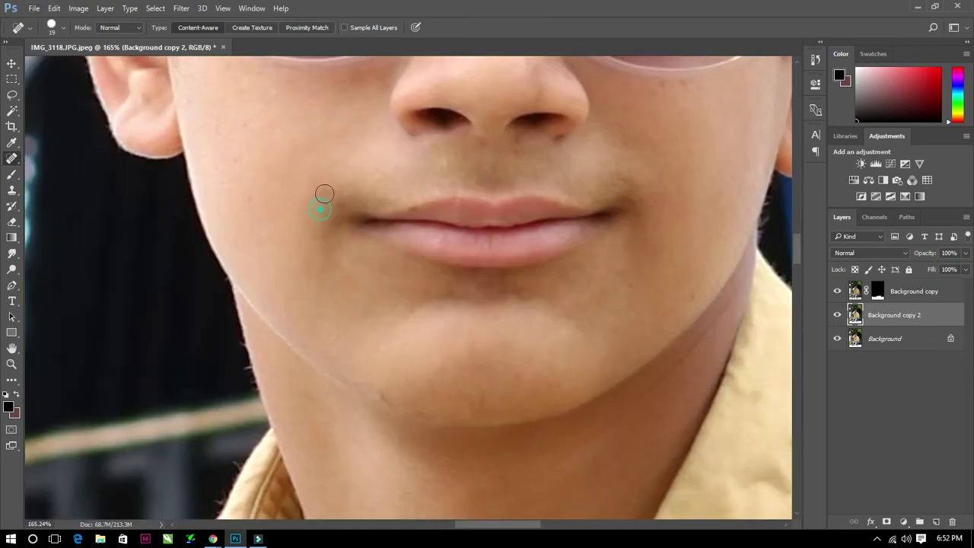
{"action": "scroll", "coordinate": [320, 207], "scroll_direction": "down", "scroll_amount": 3}
{"action": "scroll", "coordinate": [431, 388], "scroll_direction": "down", "scroll_amount": 3}
{"action": "scroll", "coordinate": [517, 272], "scroll_direction": "down", "scroll_amount": 2}
{"action": "scroll", "coordinate": [518, 272], "scroll_direction": "down", "scroll_amount": 3}
{"action": "scroll", "coordinate": [457, 229], "scroll_direction": "up", "scroll_amount": 2}
{"action": "scroll", "coordinate": [442, 213], "scroll_direction": "down", "scroll_amount": 2}
{"action": "scroll", "coordinate": [424, 201], "scroll_direction": "up", "scroll_amount": 2}
{"action": "scroll", "coordinate": [380, 199], "scroll_direction": "up", "scroll_amount": 1}
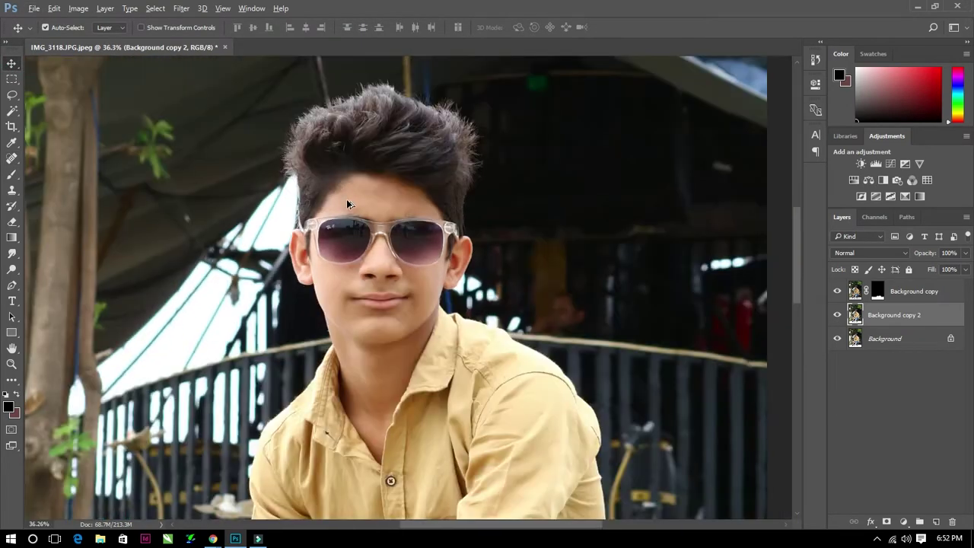
{"action": "scroll", "coordinate": [368, 248], "scroll_direction": "down", "scroll_amount": 3}
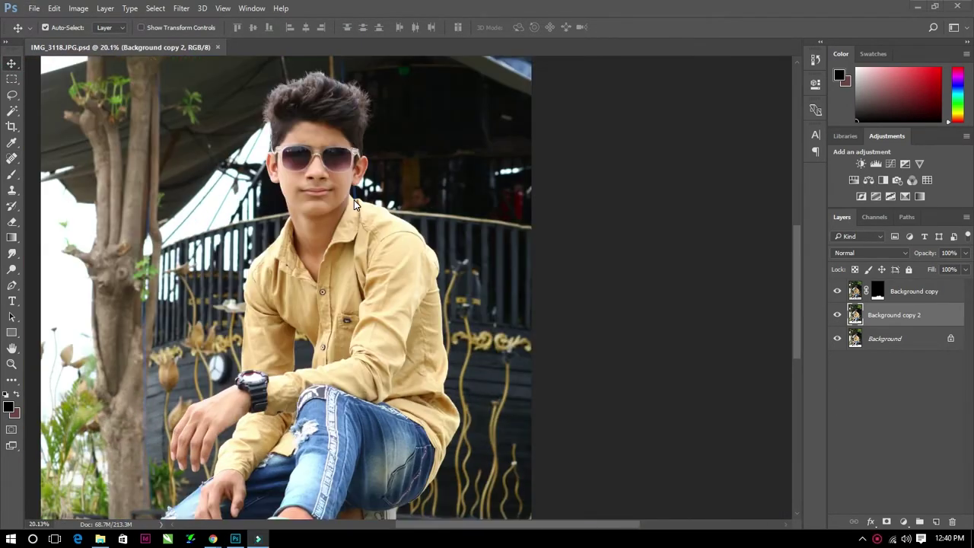
{"action": "scroll", "coordinate": [354, 200], "scroll_direction": "up", "scroll_amount": 2}
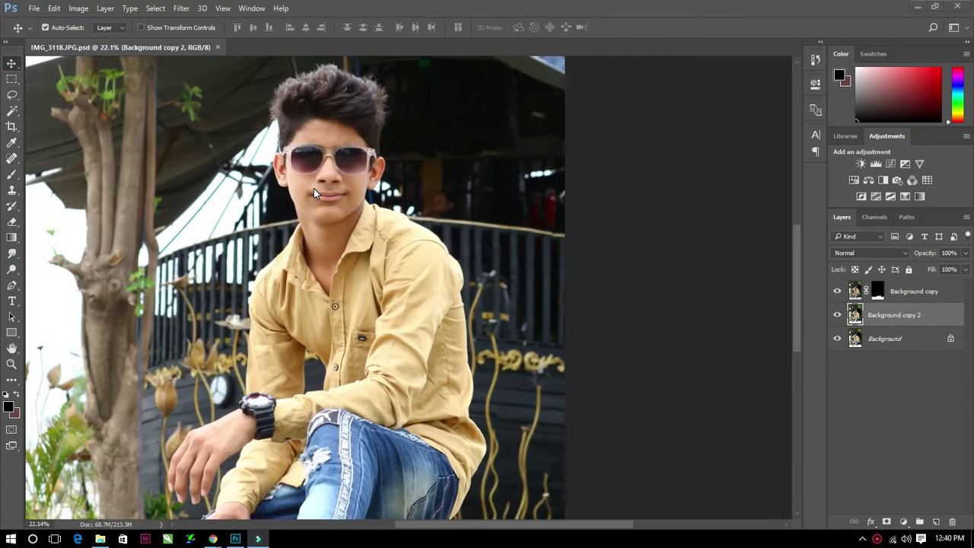
Run Portraiture 3 with a skin mask sampled from the boy's face.
{"action": "scroll", "coordinate": [314, 188], "scroll_direction": "up", "scroll_amount": 1}
{"action": "left_click", "coordinate": [181, 8]}
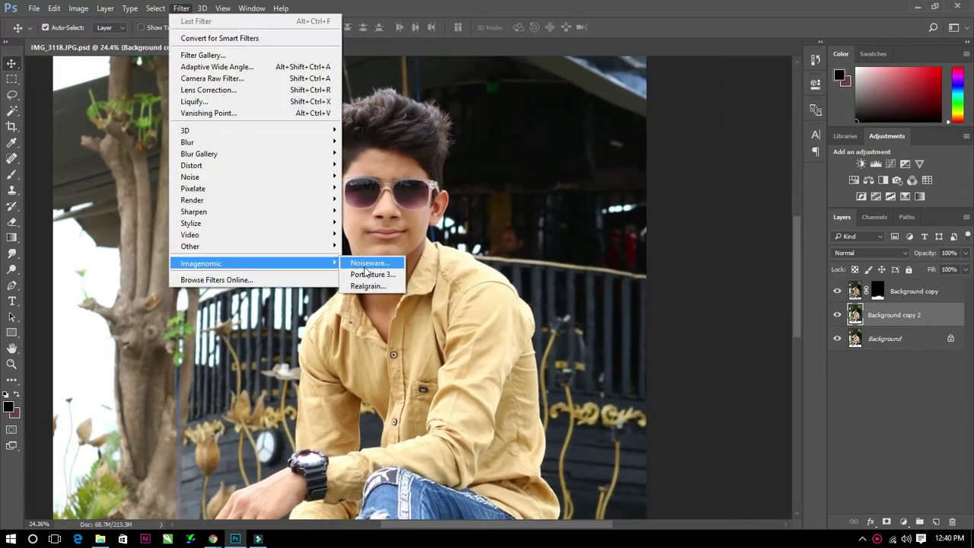
{"action": "left_click", "coordinate": [373, 263]}
{"action": "left_click", "coordinate": [547, 383]}
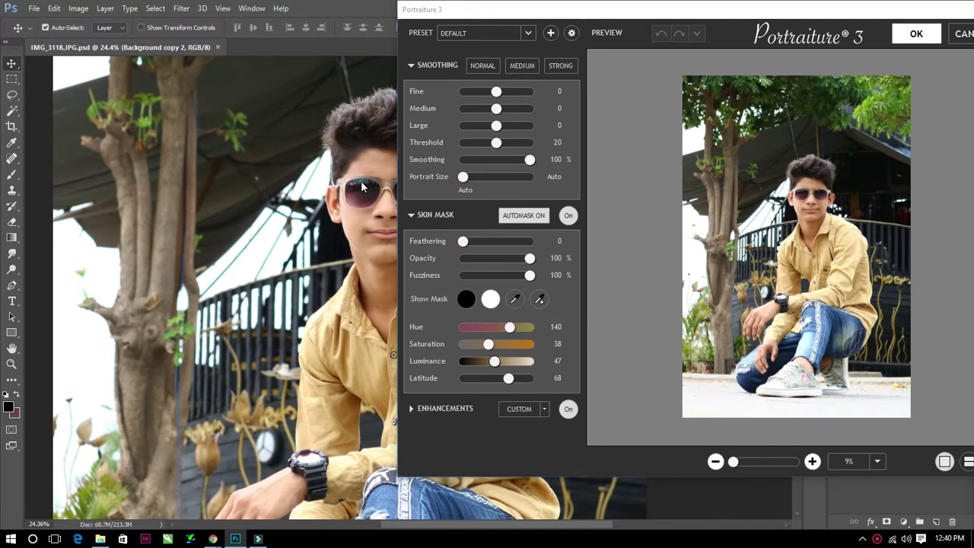
{"action": "left_click", "coordinate": [539, 298]}
{"action": "left_click", "coordinate": [828, 206]}
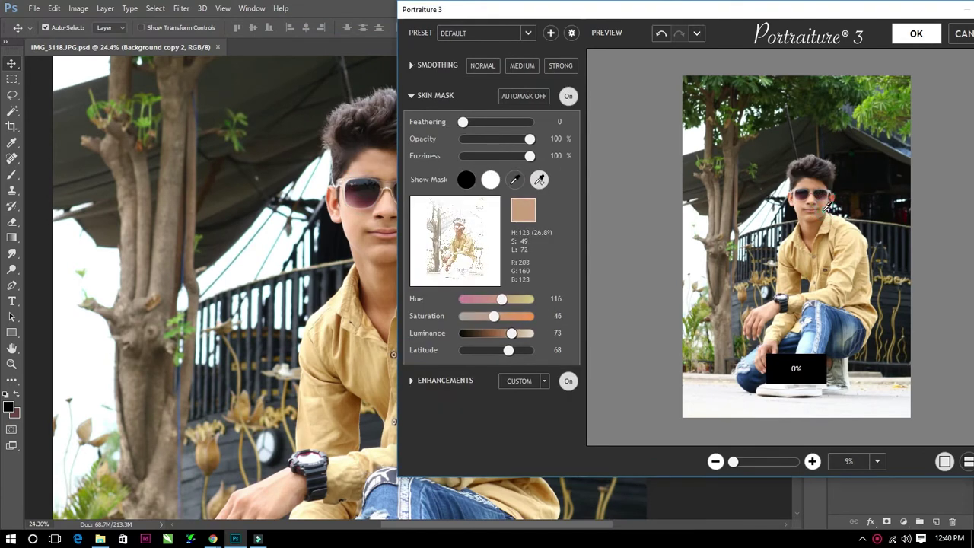
{"action": "left_click", "coordinate": [804, 200]}
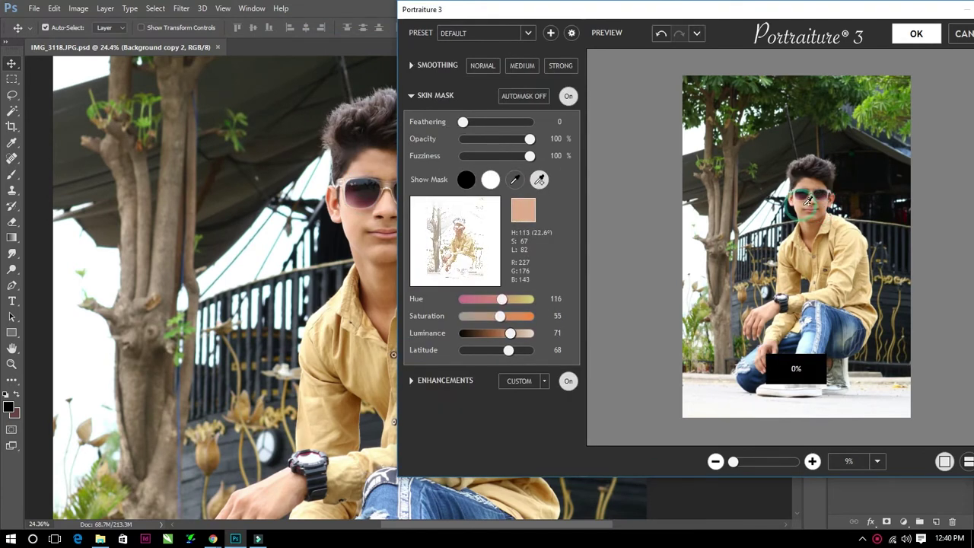
{"action": "left_click", "coordinate": [917, 34]}
Toggle Background copy 2 to compare the skin before and after smoothing.
{"action": "scroll", "coordinate": [406, 224], "scroll_direction": "up", "scroll_amount": 2}
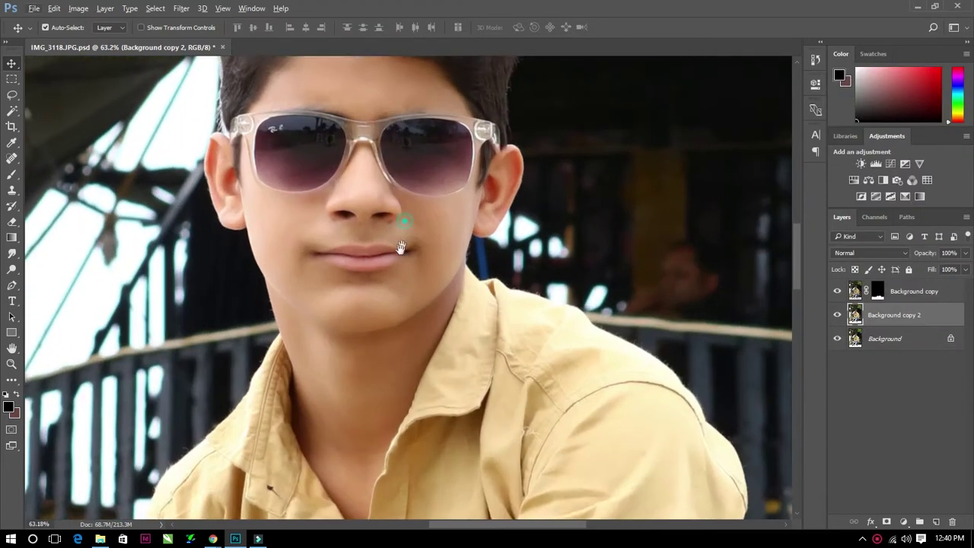
{"action": "scroll", "coordinate": [401, 247], "scroll_direction": "down", "scroll_amount": 3}
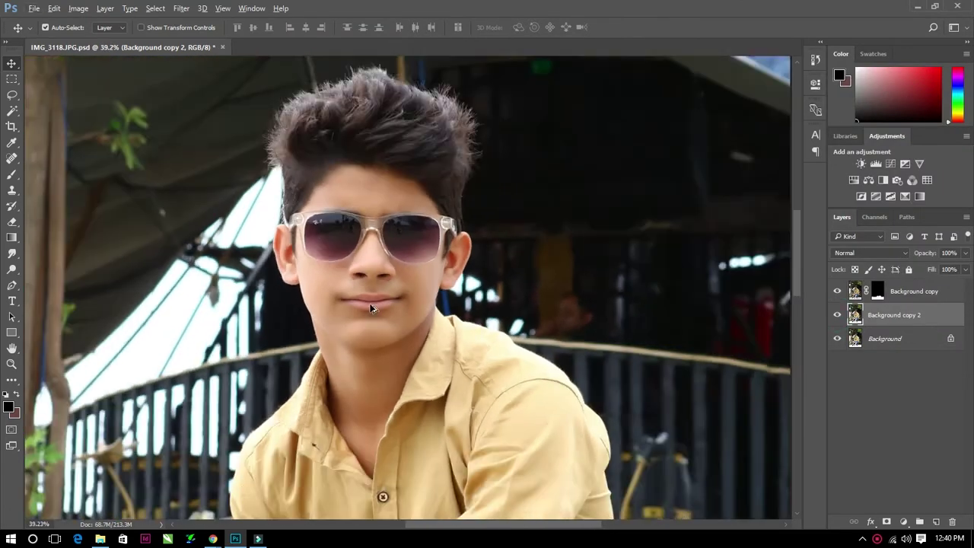
{"action": "left_click", "coordinate": [838, 315]}
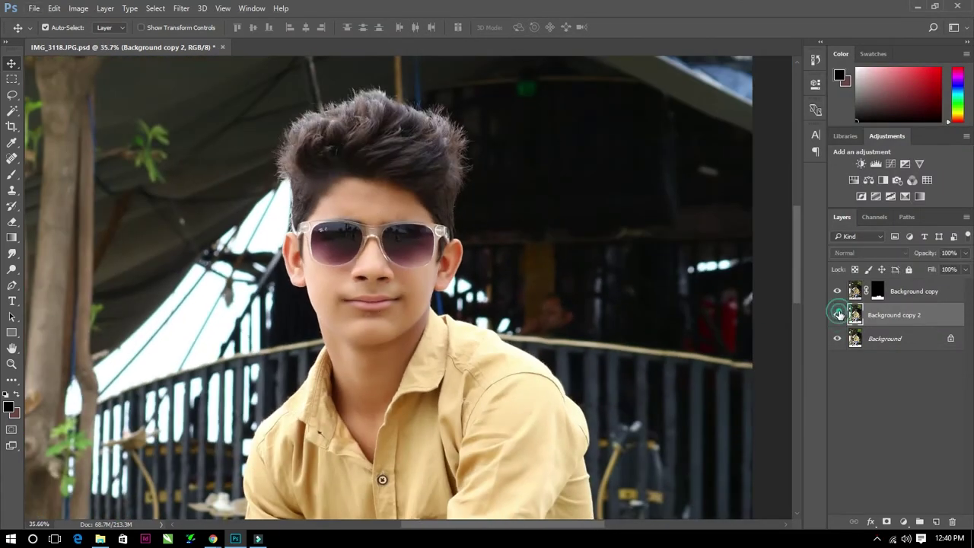
{"action": "scroll", "coordinate": [381, 289], "scroll_direction": "down", "scroll_amount": 2}
Add a layer mask to Background copy 2 and bring the neck and collar into view.
{"action": "left_click", "coordinate": [887, 522]}
{"action": "scroll", "coordinate": [530, 234], "scroll_direction": "up", "scroll_amount": 4}
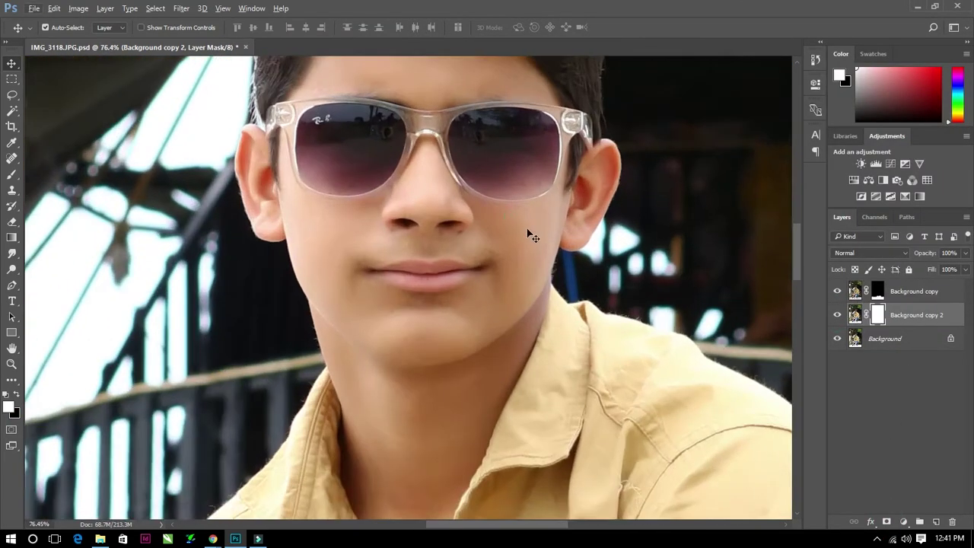
{"action": "left_click_drag", "start_coordinate": [530, 235], "coordinate": [465, 290]}
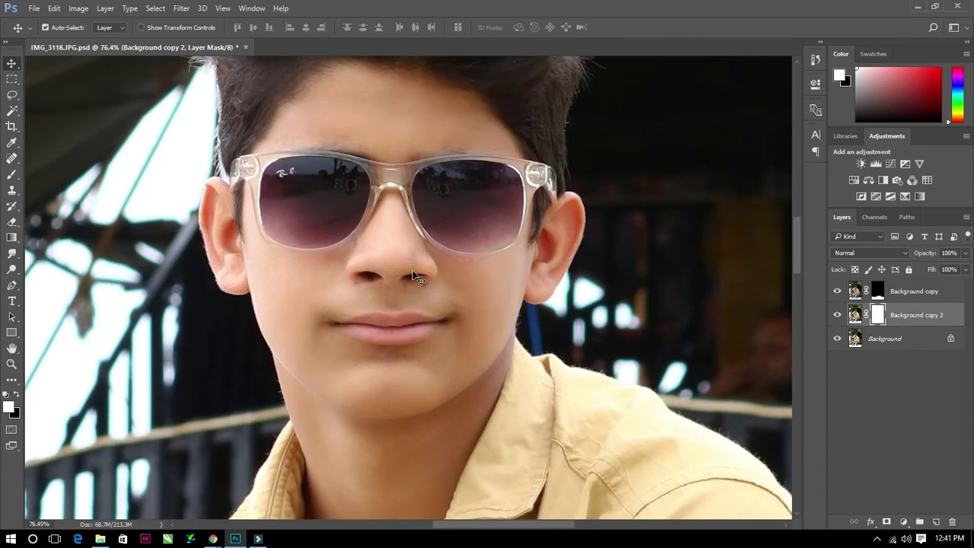
{"action": "left_click_drag", "start_coordinate": [446, 257], "coordinate": [400, 201]}
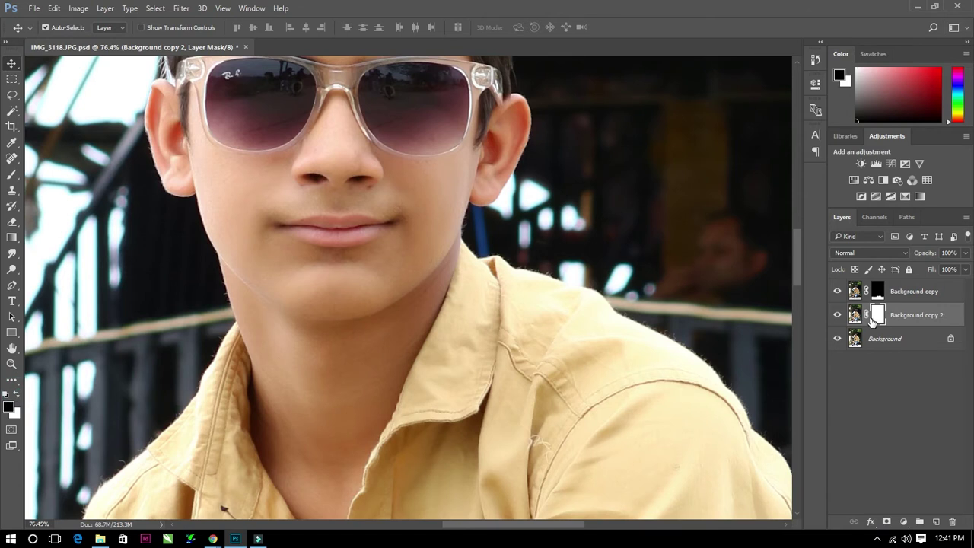
Brush the smoothing back onto the mask over the boy's exposed skin.
{"action": "left_click", "coordinate": [12, 173]}
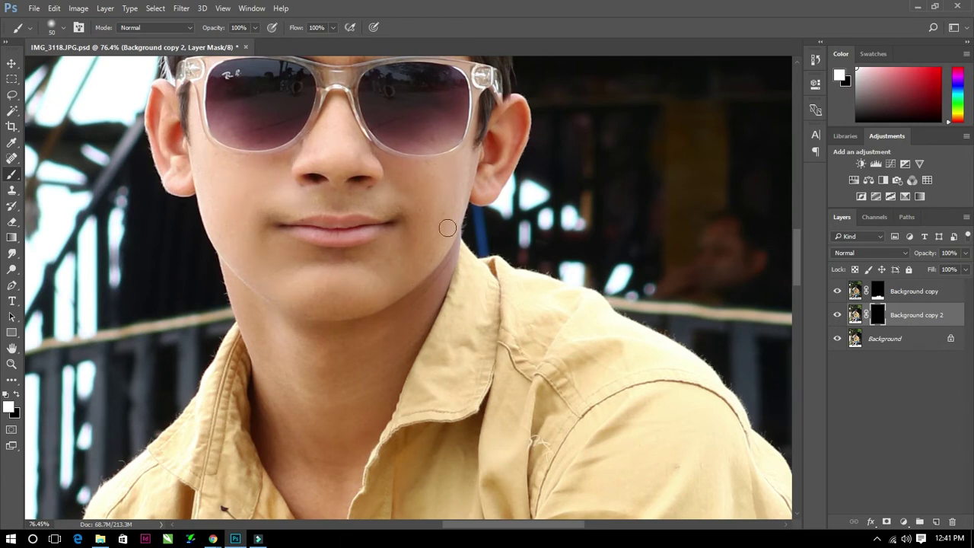
{"action": "scroll", "coordinate": [283, 335], "scroll_direction": "down", "scroll_amount": 3}
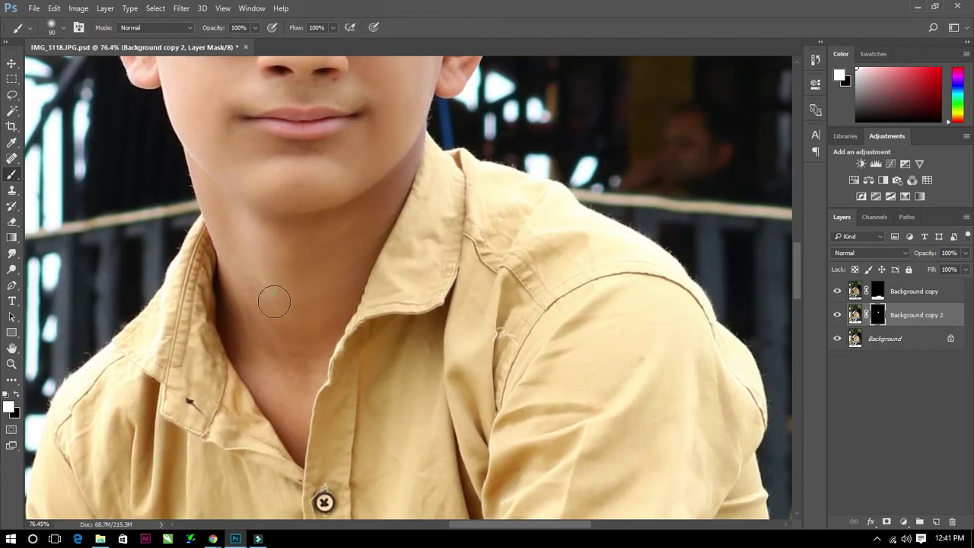
{"action": "scroll", "coordinate": [375, 216], "scroll_direction": "up", "scroll_amount": 8}
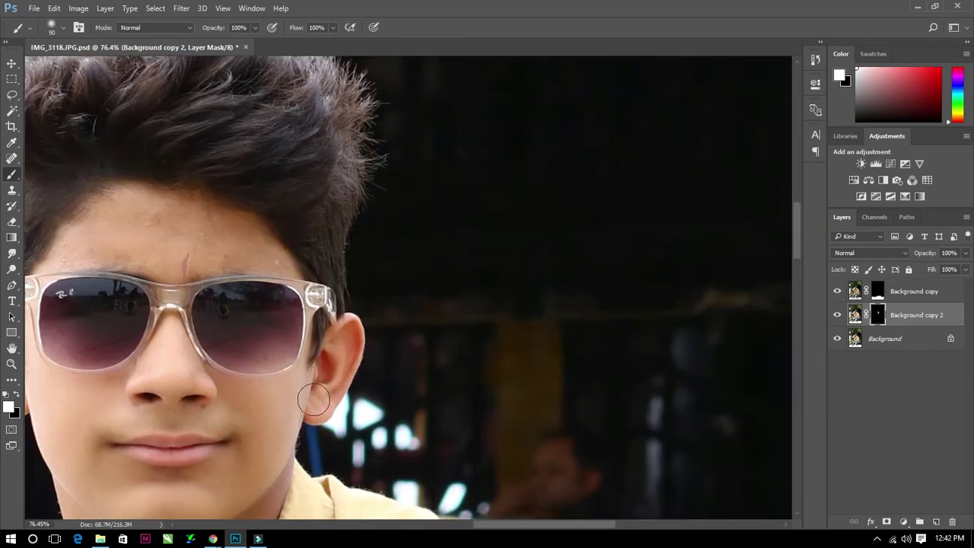
{"action": "scroll", "coordinate": [313, 335], "scroll_direction": "up", "scroll_amount": 2}
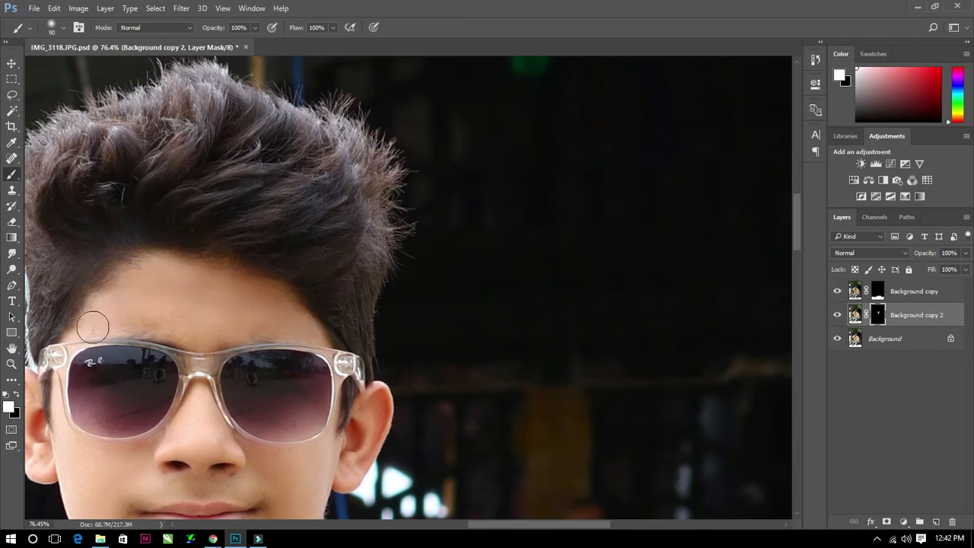
{"action": "scroll", "coordinate": [276, 318], "scroll_direction": "down", "scroll_amount": 8}
{"action": "scroll", "coordinate": [244, 287], "scroll_direction": "down", "scroll_amount": 8}
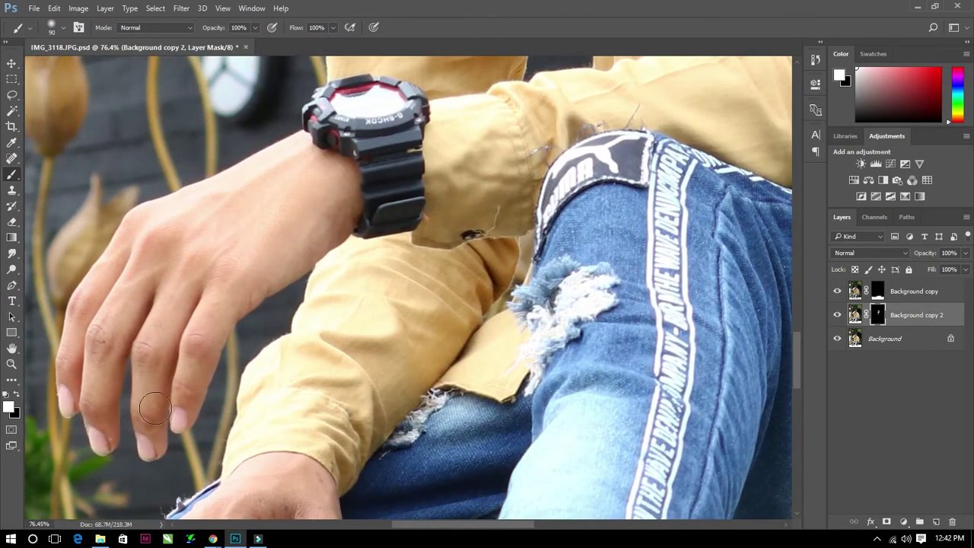
{"action": "scroll", "coordinate": [281, 271], "scroll_direction": "down", "scroll_amount": 5}
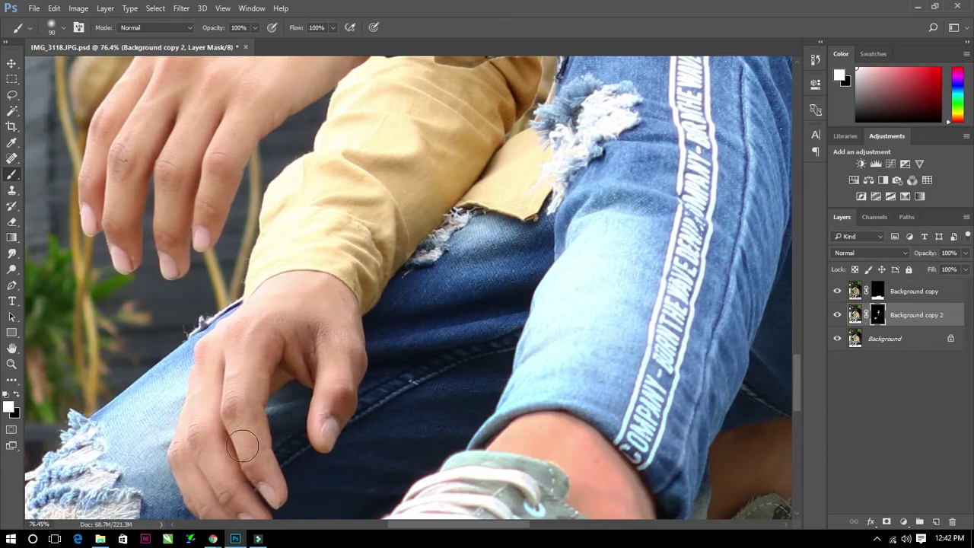
{"action": "scroll", "coordinate": [242, 446], "scroll_direction": "down", "scroll_amount": 2}
{"action": "scroll", "coordinate": [243, 278], "scroll_direction": "down", "scroll_amount": 2}
{"action": "scroll", "coordinate": [388, 287], "scroll_direction": "right", "scroll_amount": 4}
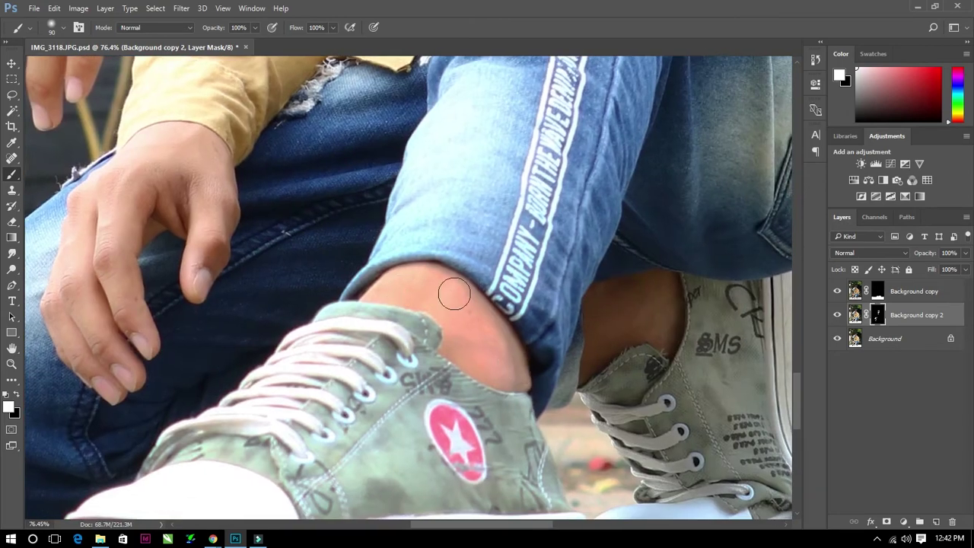
Switch to the Move tool and fit the whole photo on screen.
{"action": "key", "text": "v"}
{"action": "key", "text": "ctrl+0"}
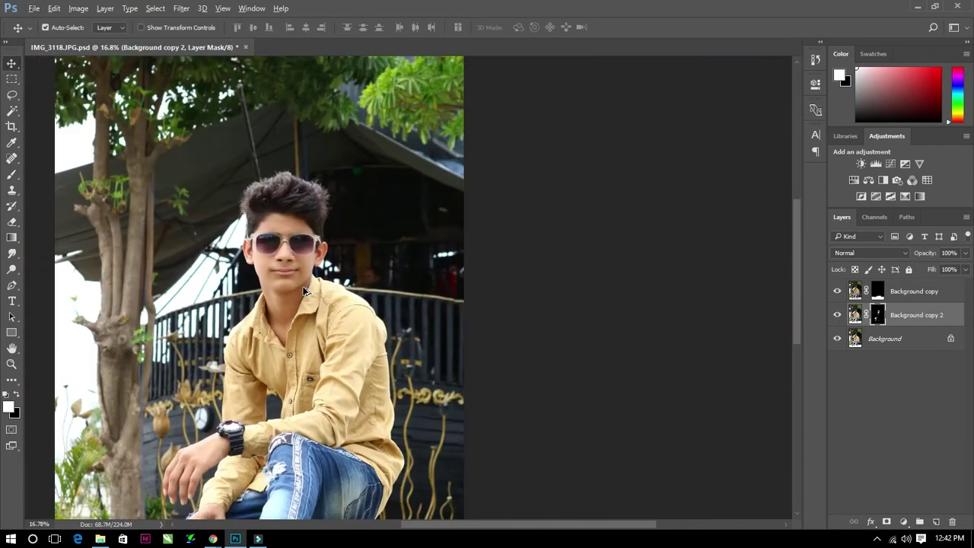
{"action": "key", "text": "ctrl+0"}
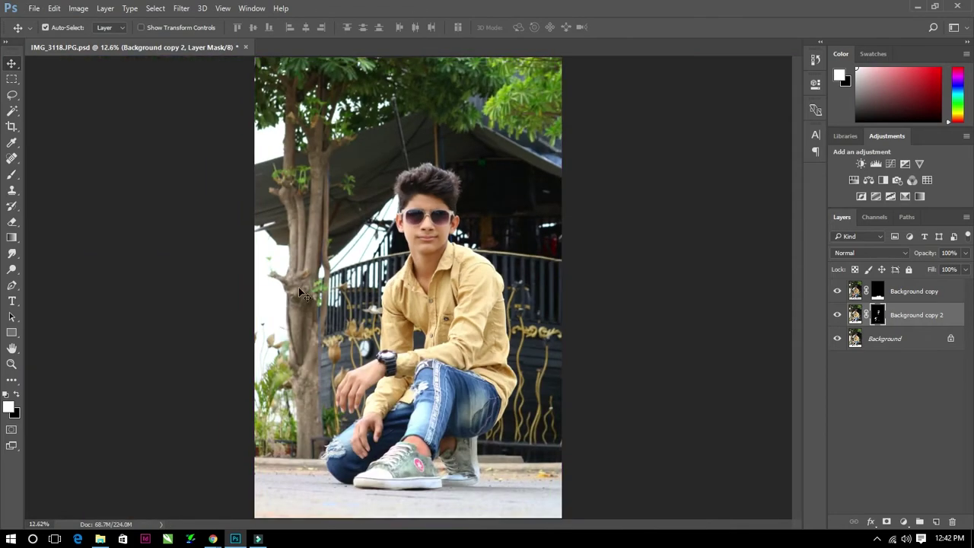
{"action": "key", "text": "ctrl+plus"}
{"action": "key", "text": "ctrl+minus"}
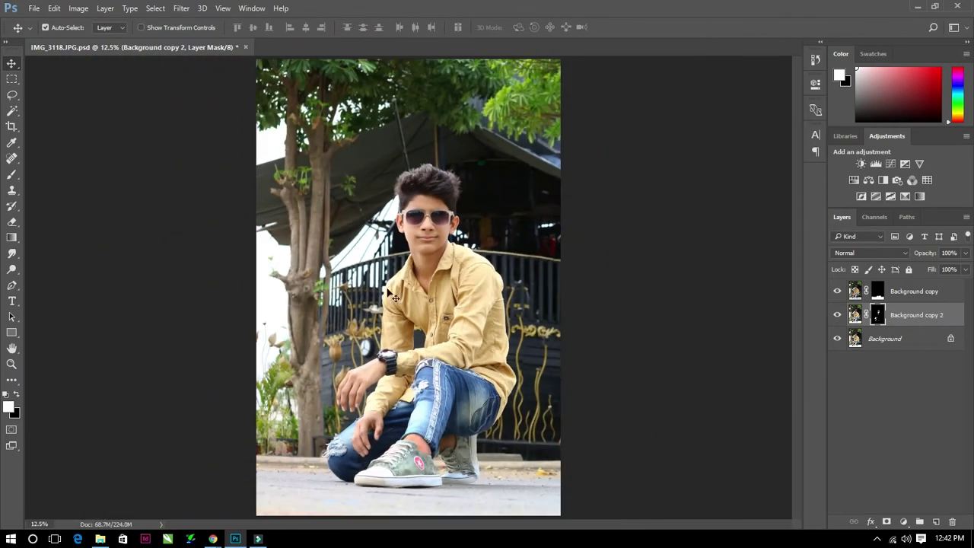
{"action": "scroll", "coordinate": [469, 245], "scroll_direction": "up", "scroll_amount": 3}
{"action": "scroll", "coordinate": [365, 289], "scroll_direction": "down", "scroll_amount": 4}
{"action": "scroll", "coordinate": [268, 317], "scroll_direction": "up", "scroll_amount": 4}
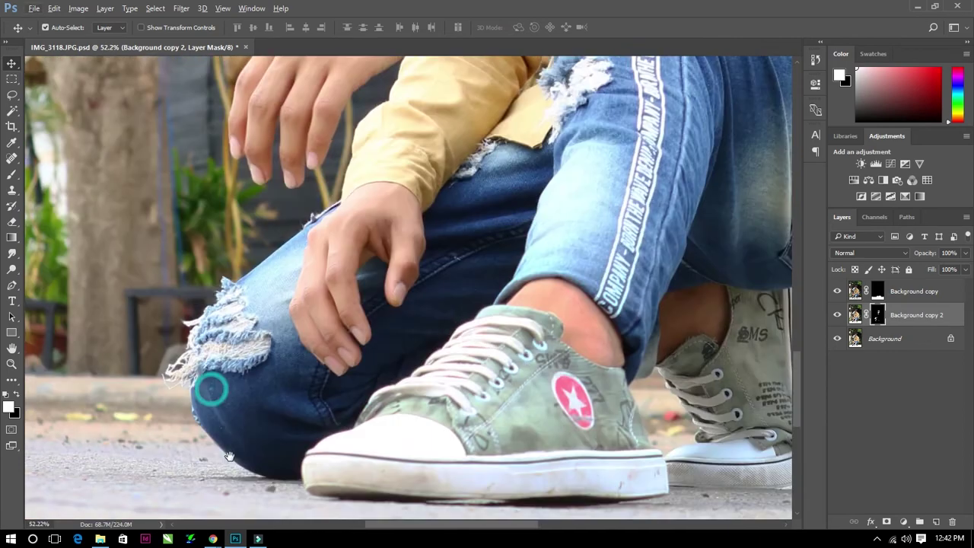
Start a Pen tool path at the ground's left edge.
{"action": "left_click", "coordinate": [11, 286]}
{"action": "scroll", "coordinate": [118, 349], "scroll_direction": "down", "scroll_amount": 2}
{"action": "scroll", "coordinate": [118, 349], "scroll_direction": "up", "scroll_amount": 5}
{"action": "left_click", "coordinate": [118, 349]}
{"action": "scroll", "coordinate": [236, 373], "scroll_direction": "right", "scroll_amount": 2}
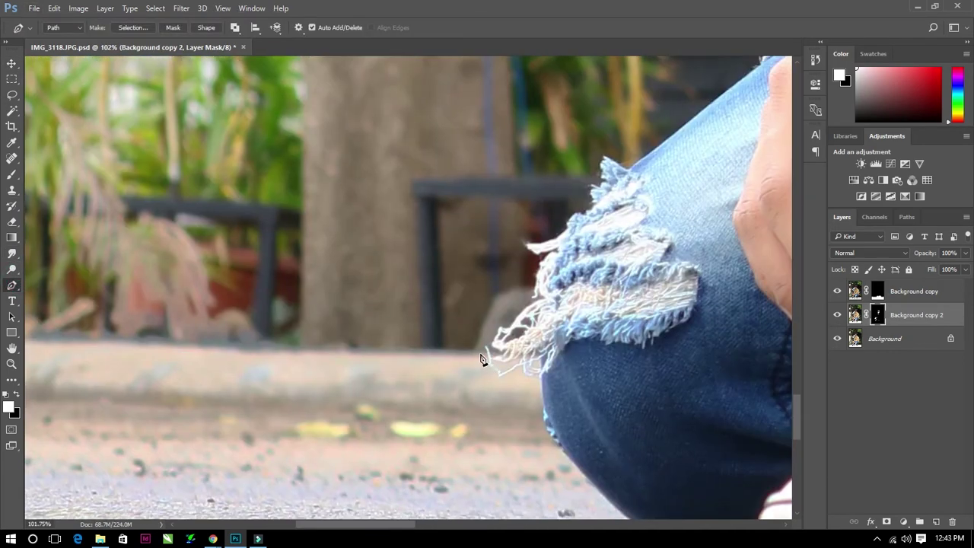
Trace the pen path from the ground up around the frayed knee's loose threads.
{"action": "left_click_drag", "start_coordinate": [556, 299], "coordinate": [539, 294]}
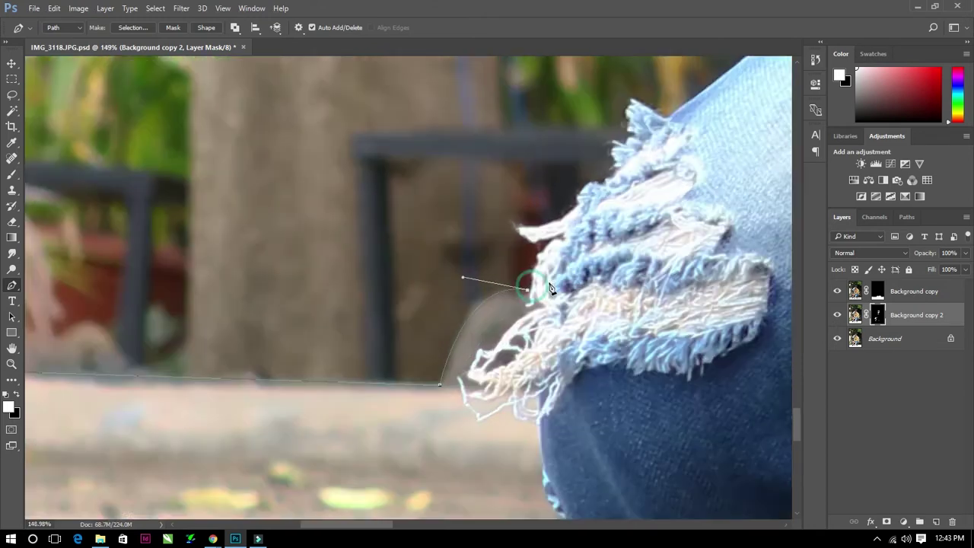
{"action": "scroll", "coordinate": [556, 299], "scroll_direction": "up", "scroll_amount": 5}
{"action": "left_click", "coordinate": [354, 321], "text": "alt"}
{"action": "left_click_drag", "start_coordinate": [396, 219], "coordinate": [414, 223]}
{"action": "left_click", "coordinate": [452, 184]}
{"action": "left_click", "coordinate": [459, 157]}
{"action": "left_click_drag", "start_coordinate": [329, 151], "coordinate": [330, 142]}
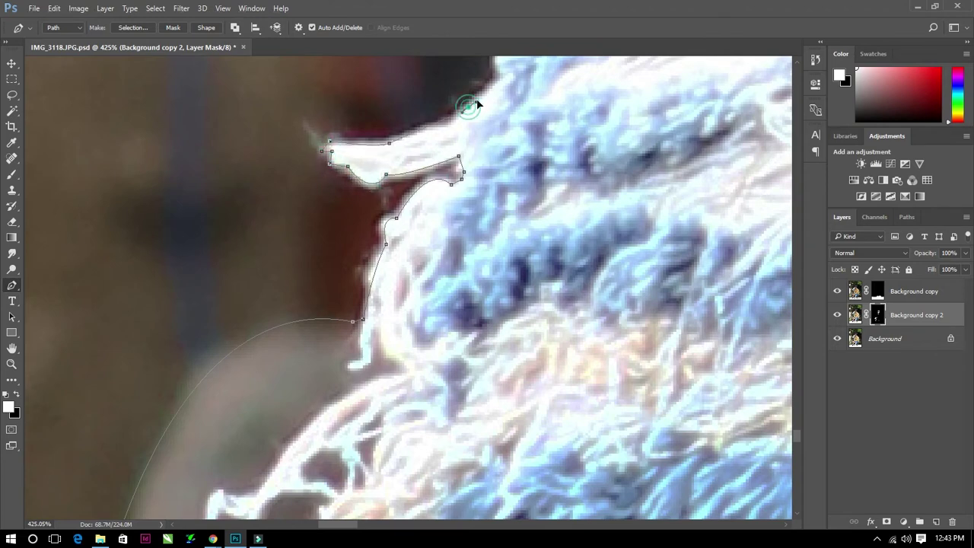
Extend the path up the frayed edge to where the threads meet the denim.
{"action": "mouse_move", "coordinate": [469, 112]}
{"action": "left_mouse_down"}
{"action": "mouse_move", "coordinate": [450, 163]}
{"action": "mouse_move", "coordinate": [412, 167]}
{"action": "left_mouse_up"}
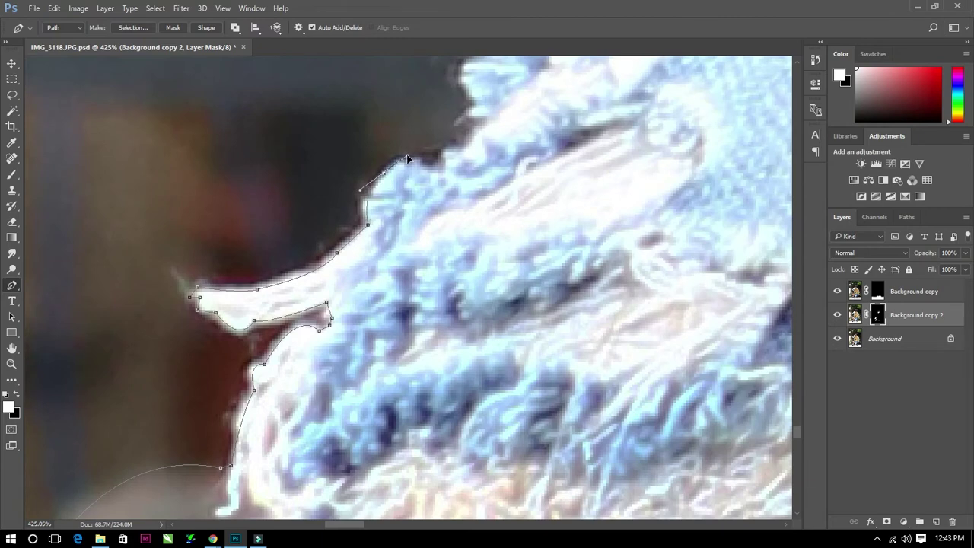
{"action": "left_click", "coordinate": [462, 147]}
{"action": "left_click", "coordinate": [485, 118]}
{"action": "left_click_drag", "start_coordinate": [475, 97], "coordinate": [389, 232]}
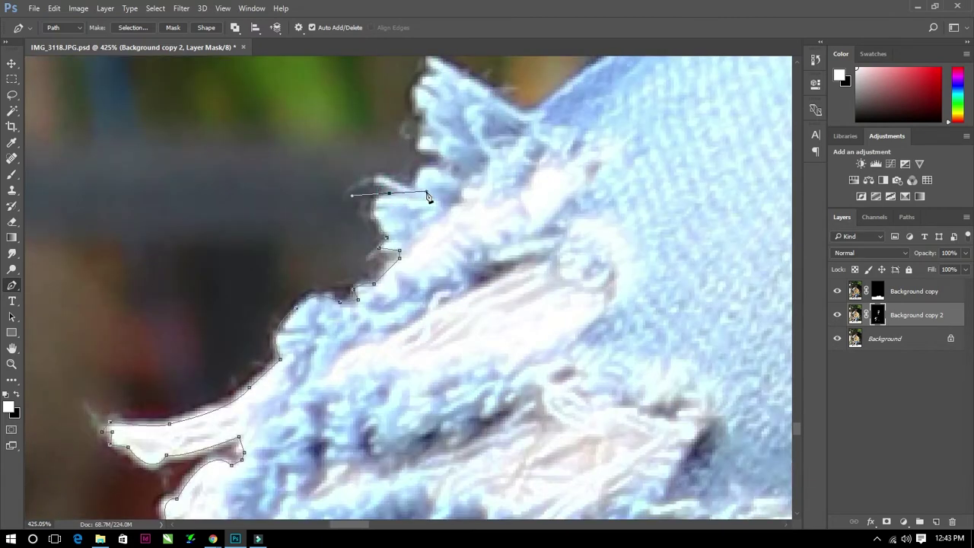
{"action": "left_click", "coordinate": [415, 150]}
{"action": "left_click_drag", "start_coordinate": [434, 78], "coordinate": [424, 169]}
{"action": "left_click", "coordinate": [453, 181], "text": "alt"}
{"action": "left_click_drag", "start_coordinate": [496, 241], "coordinate": [328, 282]}
{"action": "left_click", "coordinate": [358, 249]}
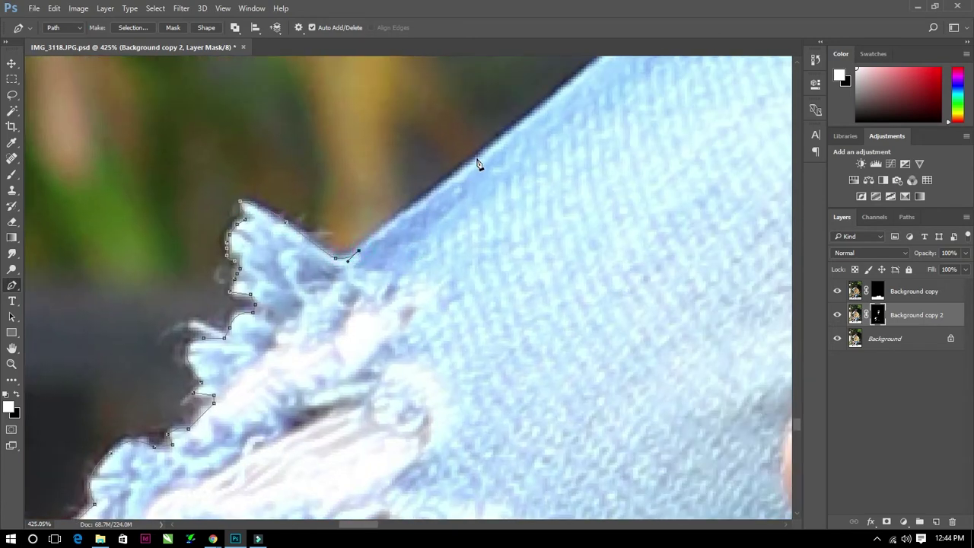
Continue the path along the denim edge past the knuckle to the shirt's edge.
{"action": "mouse_move", "coordinate": [479, 162]}
{"action": "left_mouse_down"}
{"action": "mouse_move", "coordinate": [495, 142]}
{"action": "mouse_move", "coordinate": [461, 174]}
{"action": "mouse_move", "coordinate": [311, 263]}
{"action": "left_mouse_up"}
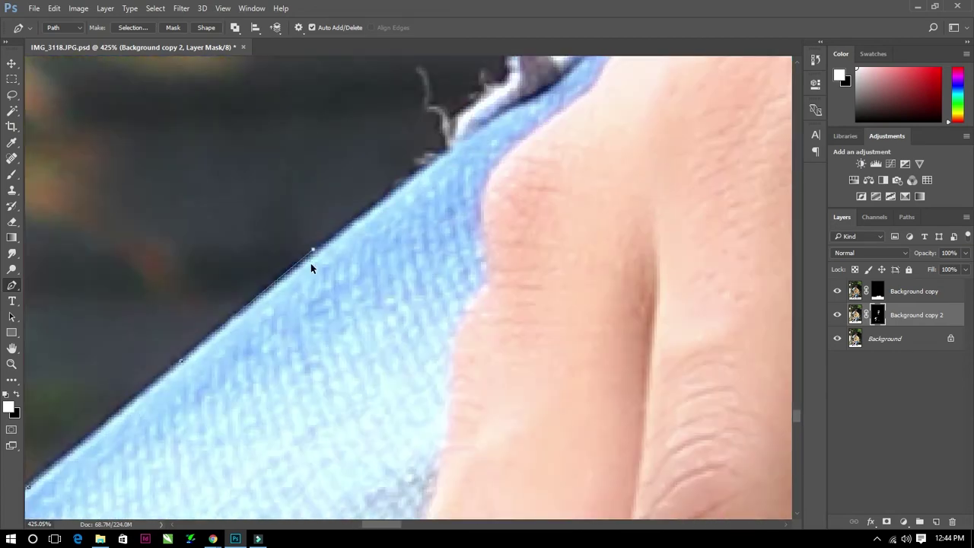
{"action": "left_click_drag", "start_coordinate": [461, 211], "coordinate": [353, 313]}
{"action": "left_click", "coordinate": [345, 247]}
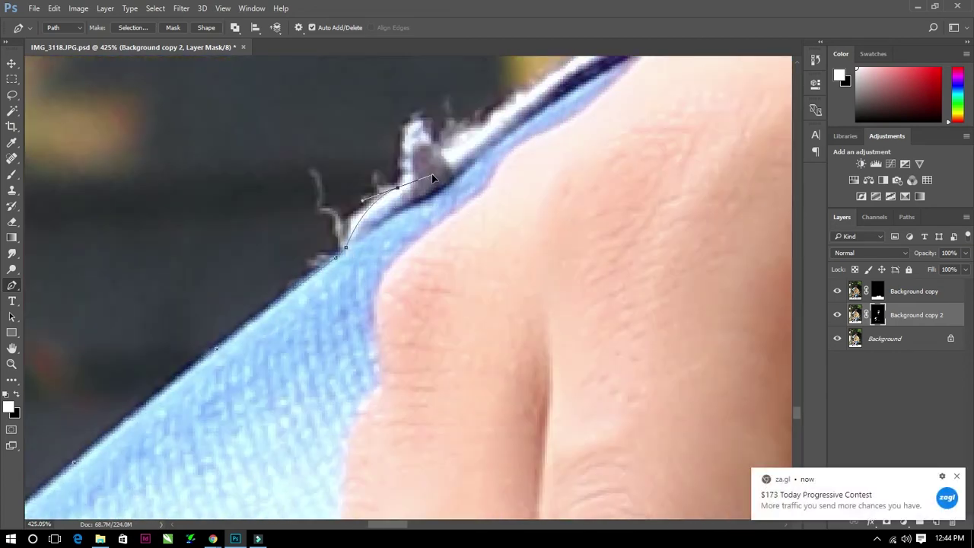
{"action": "left_click_drag", "start_coordinate": [401, 205], "coordinate": [361, 240]}
{"action": "left_click", "coordinate": [958, 477]}
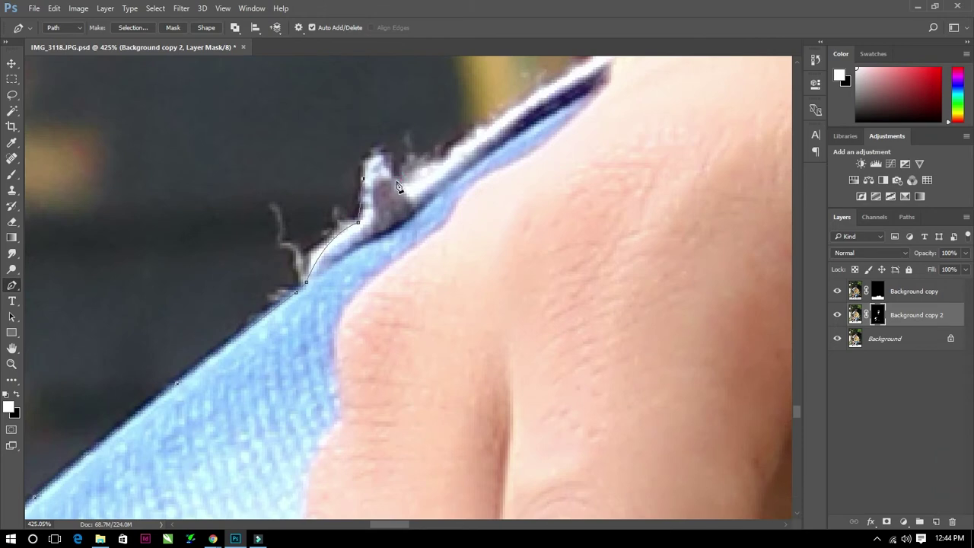
{"action": "left_click_drag", "start_coordinate": [424, 187], "coordinate": [305, 275]}
{"action": "mouse_move", "coordinate": [477, 133]}
{"action": "left_mouse_down"}
{"action": "mouse_move", "coordinate": [348, 267]}
{"action": "mouse_move", "coordinate": [380, 91]}
{"action": "left_mouse_up"}
{"action": "left_click", "coordinate": [310, 309]}
{"action": "left_click", "coordinate": [373, 133]}
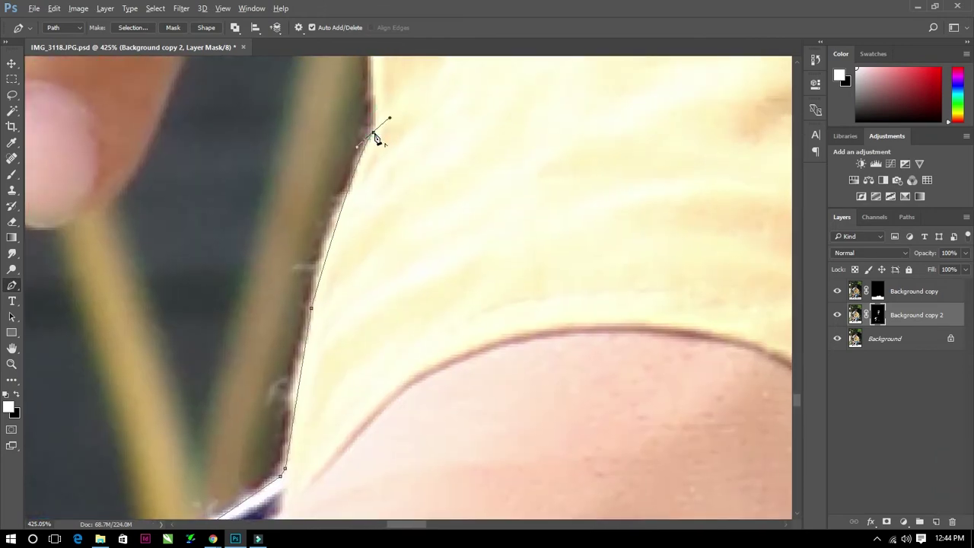
Add curved anchors continuing the path up along the shirt edge.
{"action": "scroll", "coordinate": [381, 160], "scroll_direction": "up", "scroll_amount": 3}
{"action": "scroll", "coordinate": [383, 158], "scroll_direction": "up", "scroll_amount": 3}
{"action": "left_click_drag", "start_coordinate": [421, 187], "coordinate": [439, 172]}
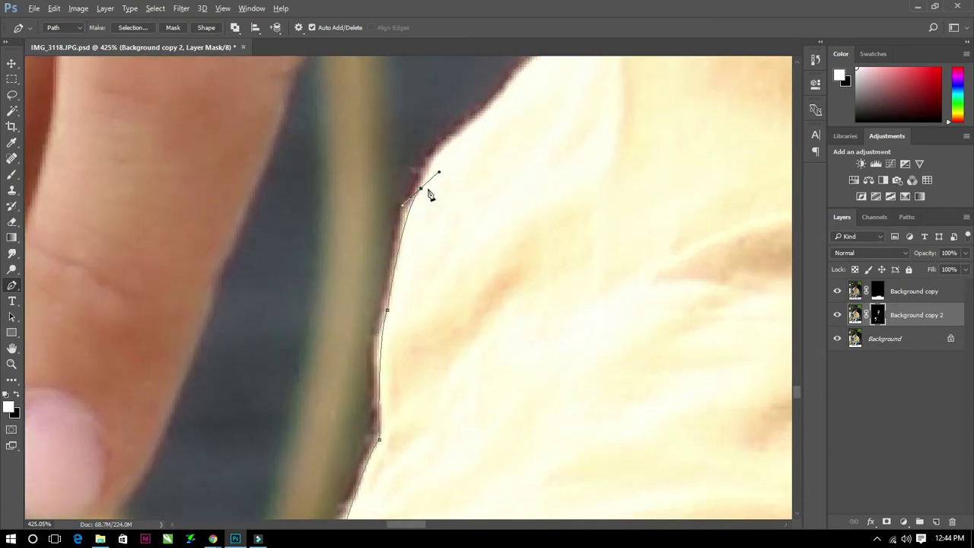
{"action": "mouse_move", "coordinate": [495, 107]}
{"action": "left_mouse_down"}
{"action": "mouse_move", "coordinate": [548, 124]}
{"action": "mouse_move", "coordinate": [381, 257]}
{"action": "left_mouse_up"}
{"action": "mouse_move", "coordinate": [446, 89]}
{"action": "left_mouse_down"}
{"action": "mouse_move", "coordinate": [493, 69]}
{"action": "mouse_move", "coordinate": [505, 77]}
{"action": "left_mouse_up"}
{"action": "scroll", "coordinate": [493, 69], "scroll_direction": "up", "scroll_amount": 3}
{"action": "scroll", "coordinate": [428, 282], "scroll_direction": "up", "scroll_amount": 2}
{"action": "scroll", "coordinate": [472, 114], "scroll_direction": "up", "scroll_amount": 1}
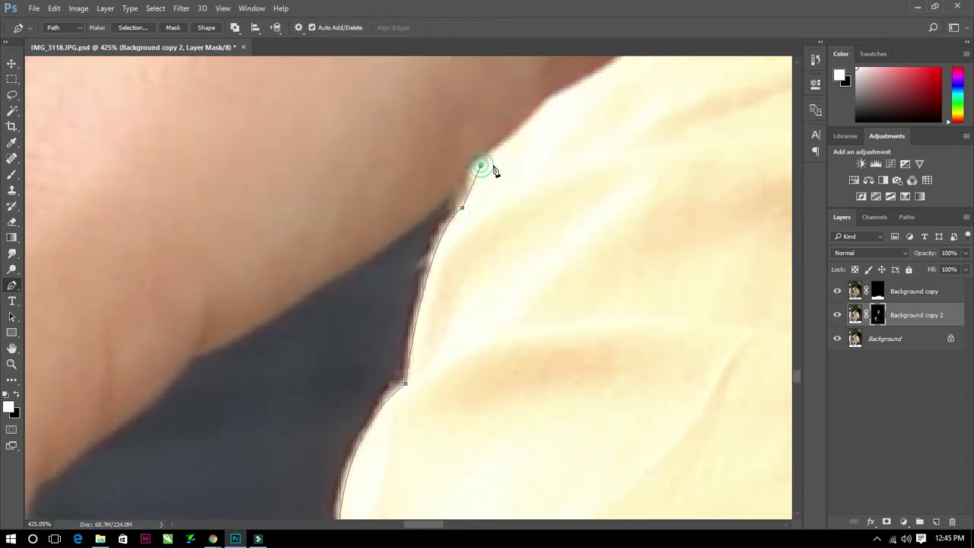
{"action": "scroll", "coordinate": [481, 165], "scroll_direction": "right", "scroll_amount": 2}
{"action": "left_click_drag", "start_coordinate": [198, 384], "coordinate": [414, 310]}
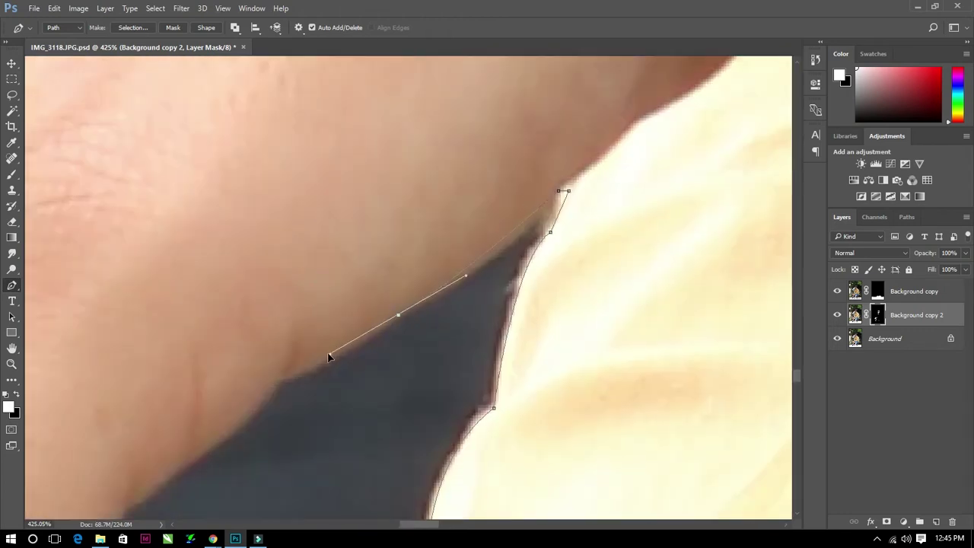
Wrap the path around the first finger and its fingernail.
{"action": "left_click", "coordinate": [288, 376]}
{"action": "left_click_drag", "start_coordinate": [348, 289], "coordinate": [449, 177]}
{"action": "left_click_drag", "start_coordinate": [273, 360], "coordinate": [214, 394]}
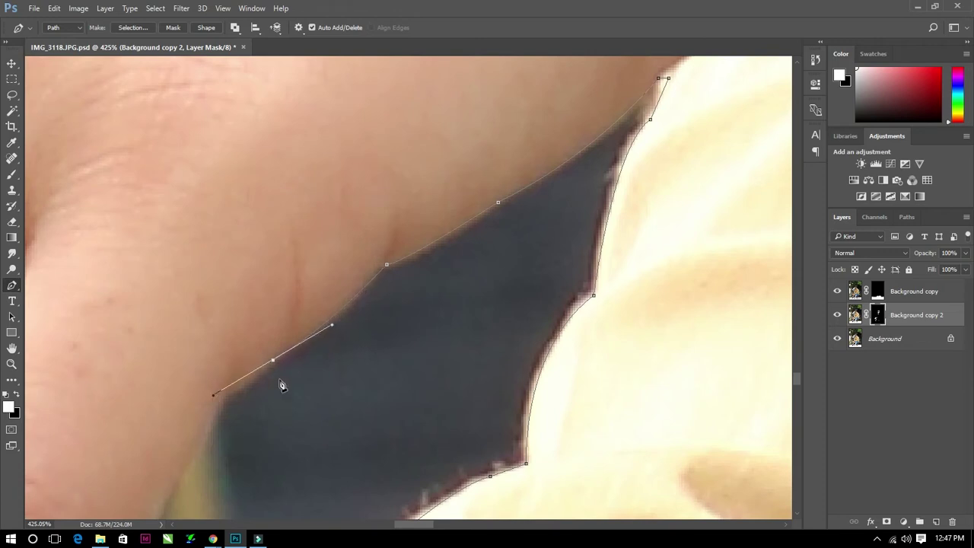
{"action": "left_click_drag", "start_coordinate": [276, 368], "coordinate": [343, 252]}
{"action": "scroll", "coordinate": [252, 437], "scroll_direction": "down", "scroll_amount": 3}
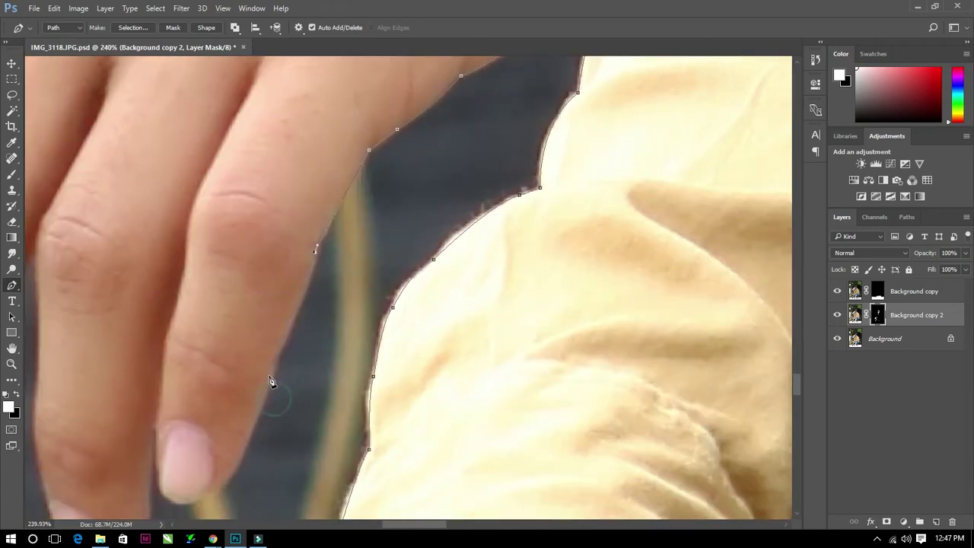
{"action": "scroll", "coordinate": [272, 360], "scroll_direction": "up", "scroll_amount": 2}
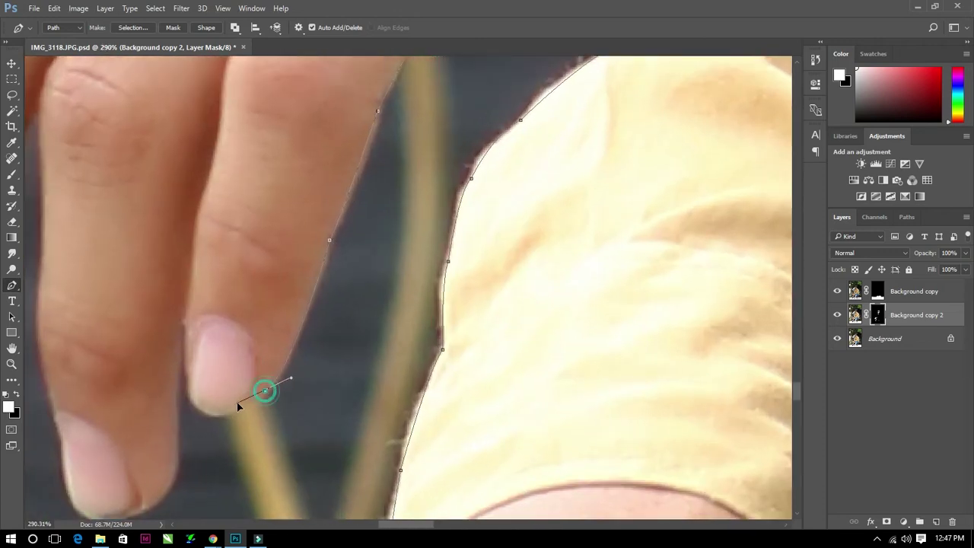
{"action": "scroll", "coordinate": [267, 396], "scroll_direction": "up", "scroll_amount": 1}
{"action": "left_click_drag", "start_coordinate": [173, 332], "coordinate": [177, 370]}
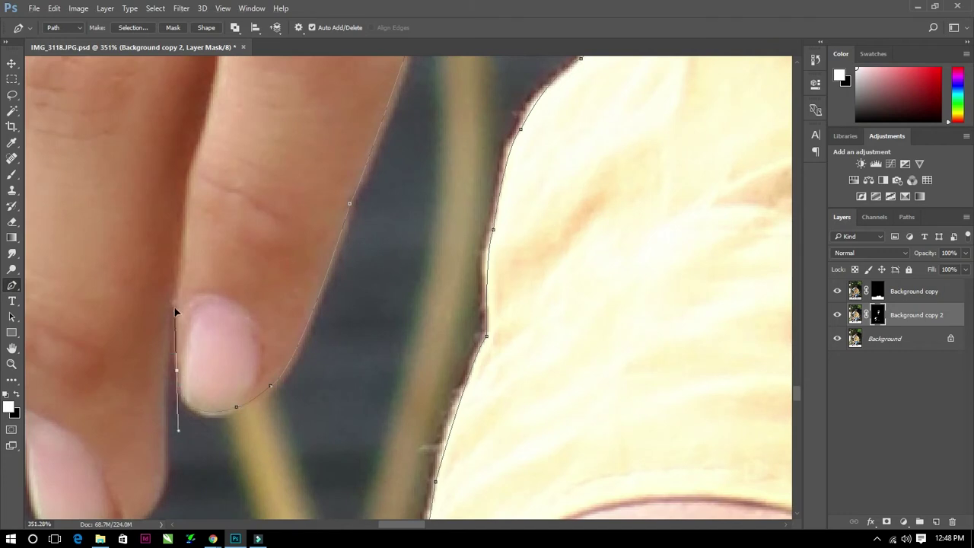
Curve the path around the next fingertips, the left finger edge and between fingers.
{"action": "left_click_drag", "start_coordinate": [166, 465], "coordinate": [237, 330]}
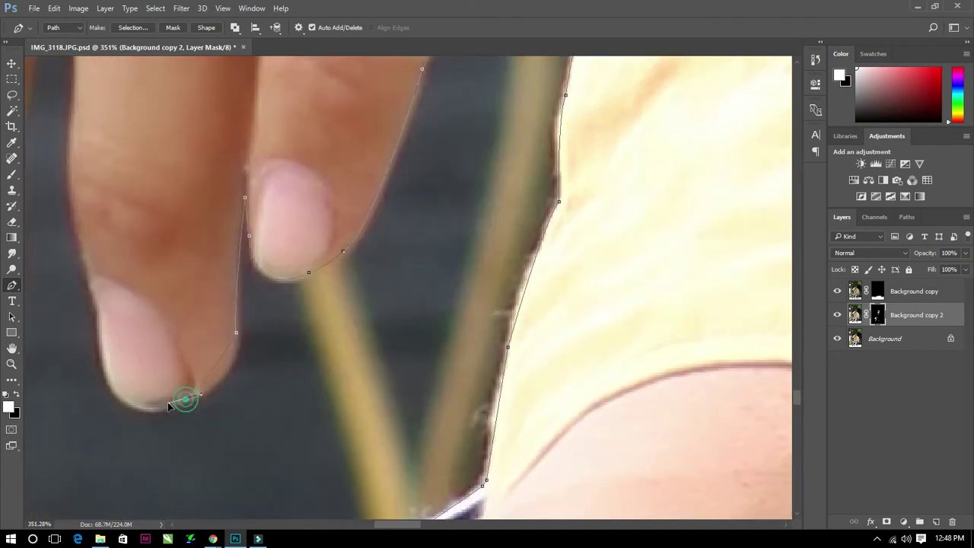
{"action": "left_click_drag", "start_coordinate": [98, 322], "coordinate": [99, 196]}
{"action": "left_click", "coordinate": [98, 322], "text": "alt"}
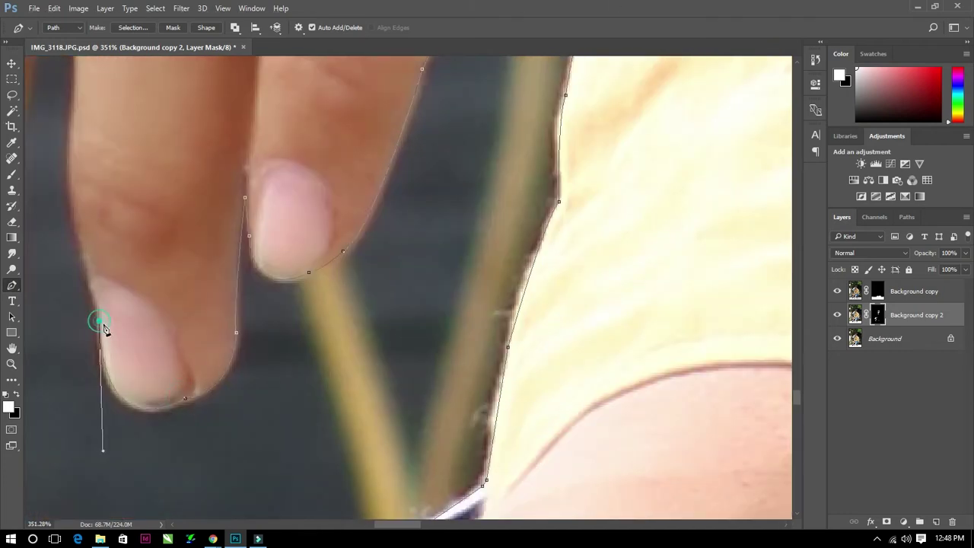
{"action": "left_click_drag", "start_coordinate": [98, 322], "coordinate": [116, 377]}
{"action": "scroll", "coordinate": [86, 201], "scroll_direction": "down", "scroll_amount": 3}
{"action": "left_click_drag", "start_coordinate": [145, 281], "coordinate": [146, 374]}
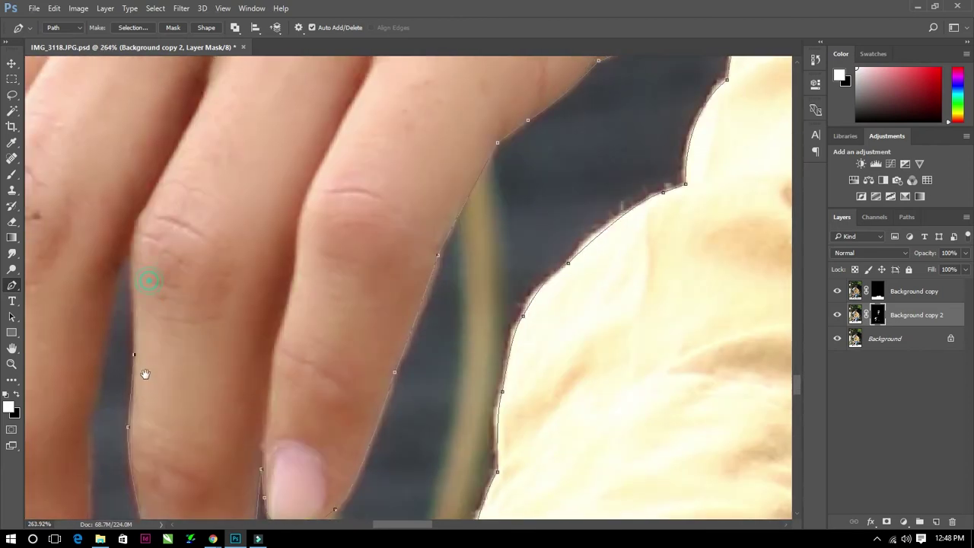
{"action": "left_click_drag", "start_coordinate": [95, 402], "coordinate": [85, 526]}
{"action": "scroll", "coordinate": [85, 457], "scroll_direction": "down", "scroll_amount": 3}
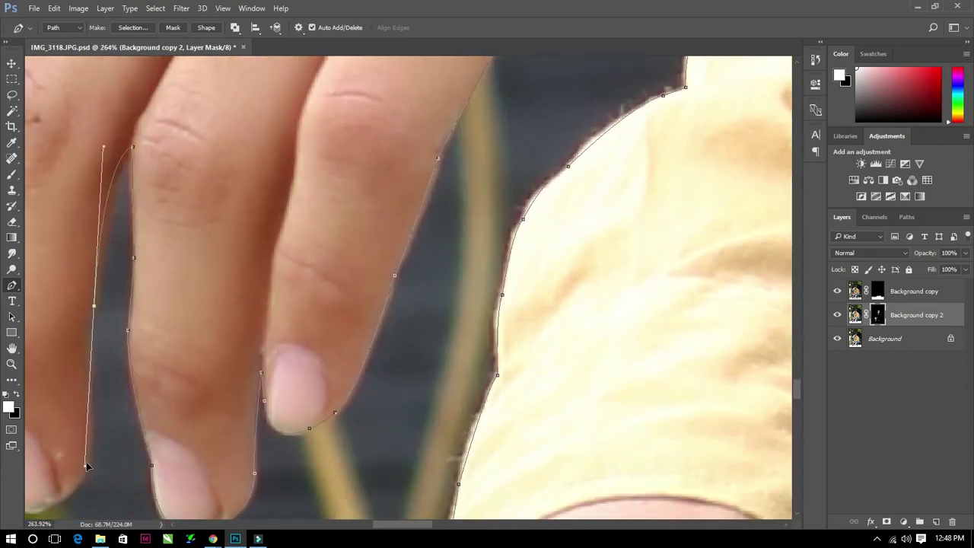
{"action": "left_click", "coordinate": [96, 304], "text": "alt"}
{"action": "mouse_move", "coordinate": [92, 468]}
{"action": "left_mouse_down"}
{"action": "mouse_move", "coordinate": [141, 392]}
{"action": "mouse_move", "coordinate": [147, 425]}
{"action": "mouse_move", "coordinate": [178, 446]}
{"action": "left_mouse_up"}
{"action": "left_click_drag", "start_coordinate": [106, 398], "coordinate": [109, 386]}
{"action": "left_click_drag", "start_coordinate": [80, 304], "coordinate": [248, 320]}
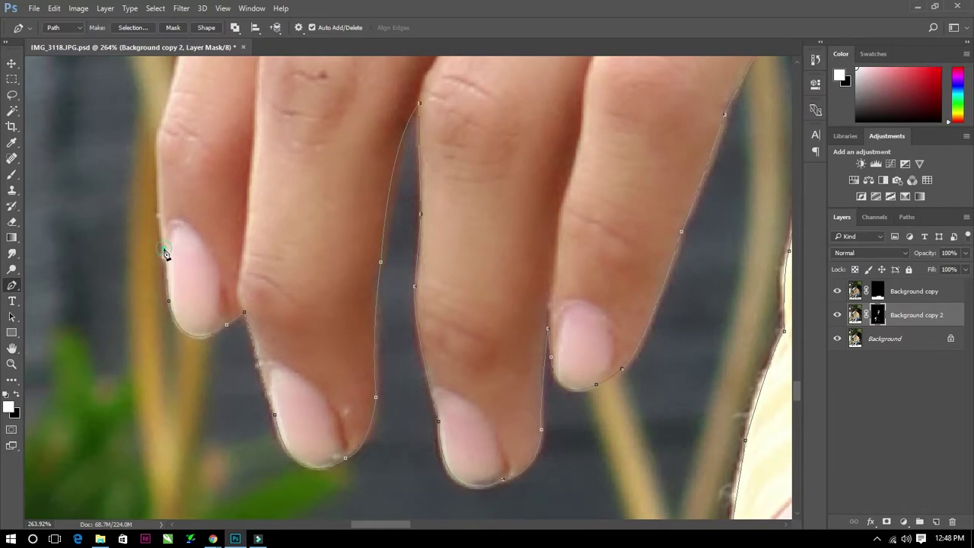
Continue the path along the last finger and up the back of the hand.
{"action": "scroll", "coordinate": [164, 253], "scroll_direction": "up", "scroll_amount": 3}
{"action": "scroll", "coordinate": [159, 240], "scroll_direction": "up", "scroll_amount": 4}
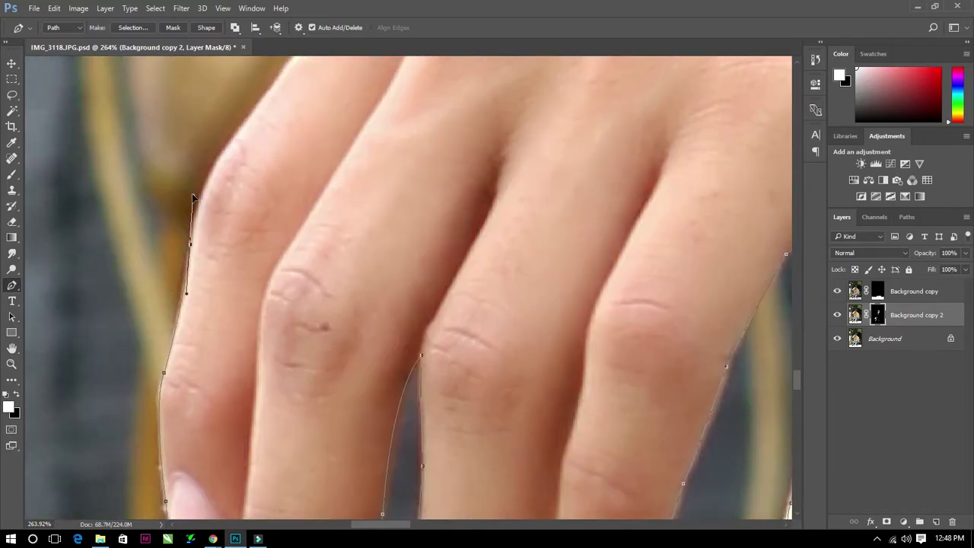
{"action": "scroll", "coordinate": [192, 193], "scroll_direction": "up", "scroll_amount": 3}
{"action": "left_click_drag", "start_coordinate": [194, 203], "coordinate": [224, 180]}
{"action": "scroll", "coordinate": [211, 203], "scroll_direction": "up", "scroll_amount": 3}
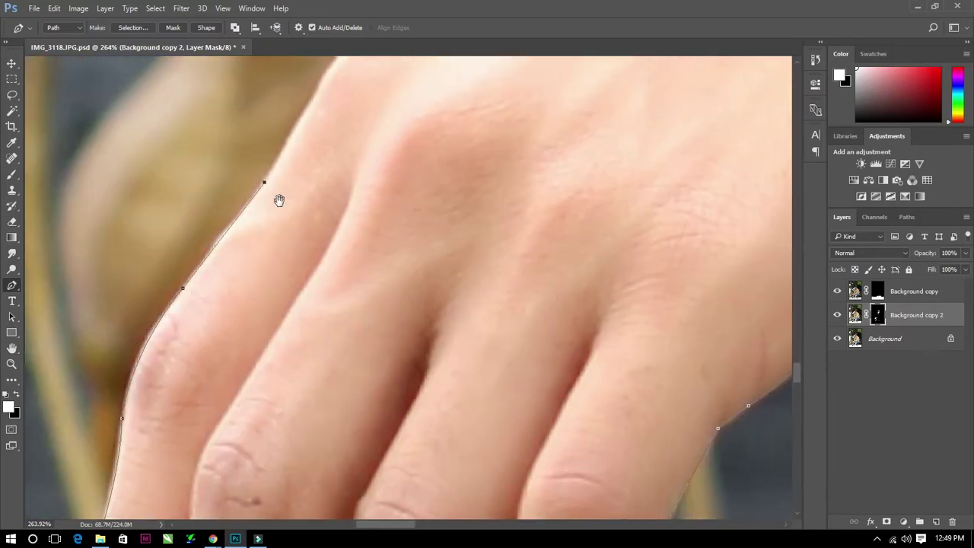
{"action": "scroll", "coordinate": [239, 231], "scroll_direction": "up", "scroll_amount": 3}
{"action": "left_click_drag", "start_coordinate": [362, 158], "coordinate": [444, 135]}
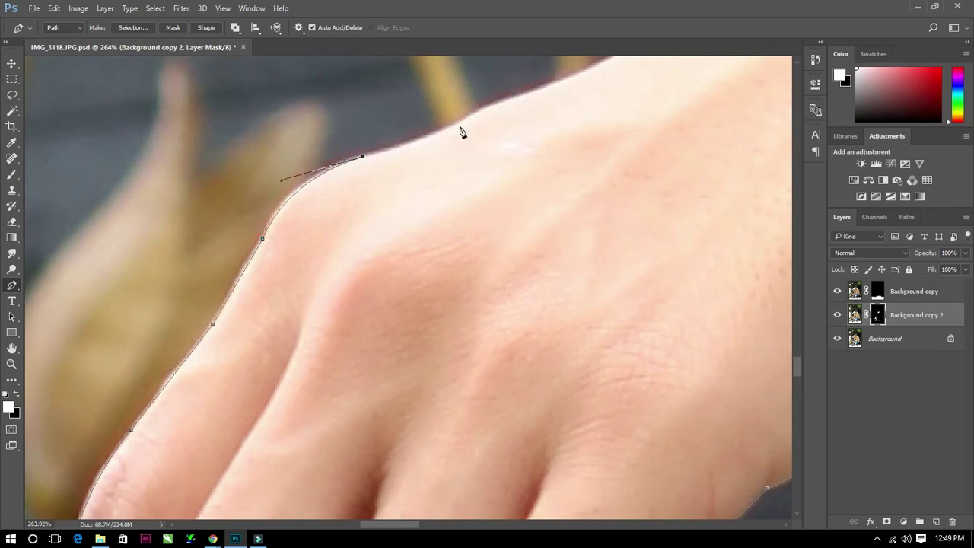
{"action": "scroll", "coordinate": [455, 132], "scroll_direction": "right", "scroll_amount": 3}
{"action": "left_click_drag", "start_coordinate": [383, 161], "coordinate": [402, 151]}
{"action": "scroll", "coordinate": [398, 166], "scroll_direction": "right", "scroll_amount": 3}
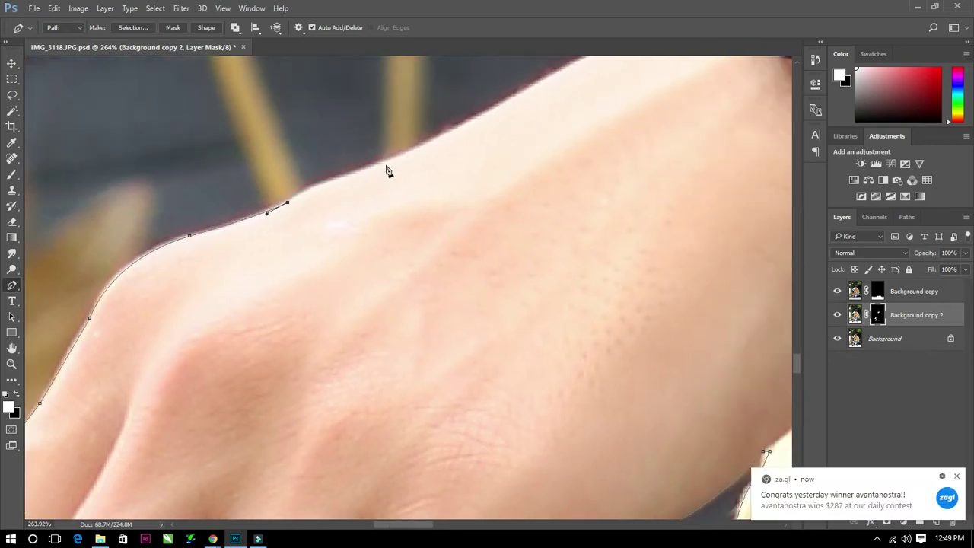
Dismiss the pop-up notification and place a corner anchor at the watch edge.
{"action": "left_click", "coordinate": [956, 476]}
{"action": "scroll", "coordinate": [375, 237], "scroll_direction": "up", "scroll_amount": 3}
{"action": "scroll", "coordinate": [374, 237], "scroll_direction": "right", "scroll_amount": 3}
{"action": "scroll", "coordinate": [410, 223], "scroll_direction": "up", "scroll_amount": 3}
{"action": "scroll", "coordinate": [441, 225], "scroll_direction": "right", "scroll_amount": 3}
{"action": "scroll", "coordinate": [463, 226], "scroll_direction": "up", "scroll_amount": 2, "text": "alt"}
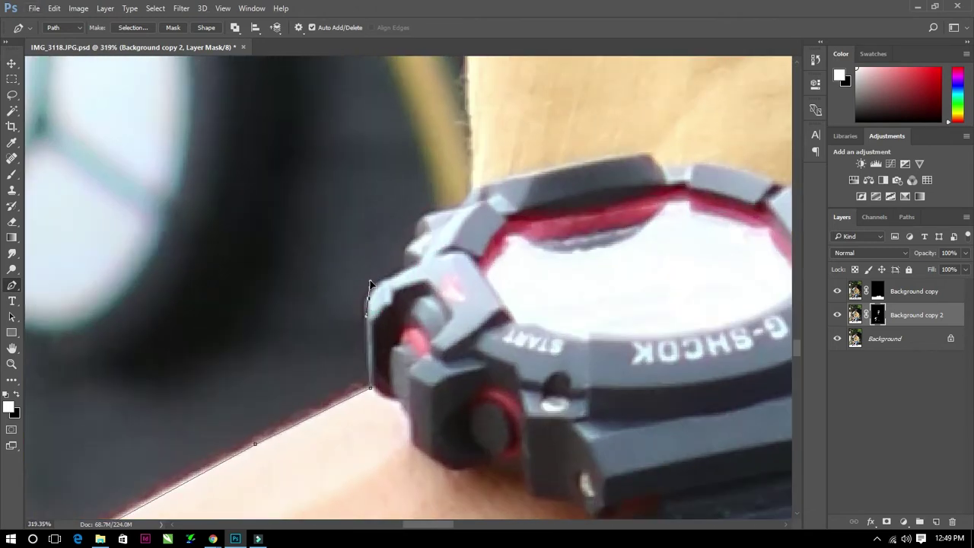
{"action": "scroll", "coordinate": [384, 286], "scroll_direction": "up", "scroll_amount": 1, "text": "alt"}
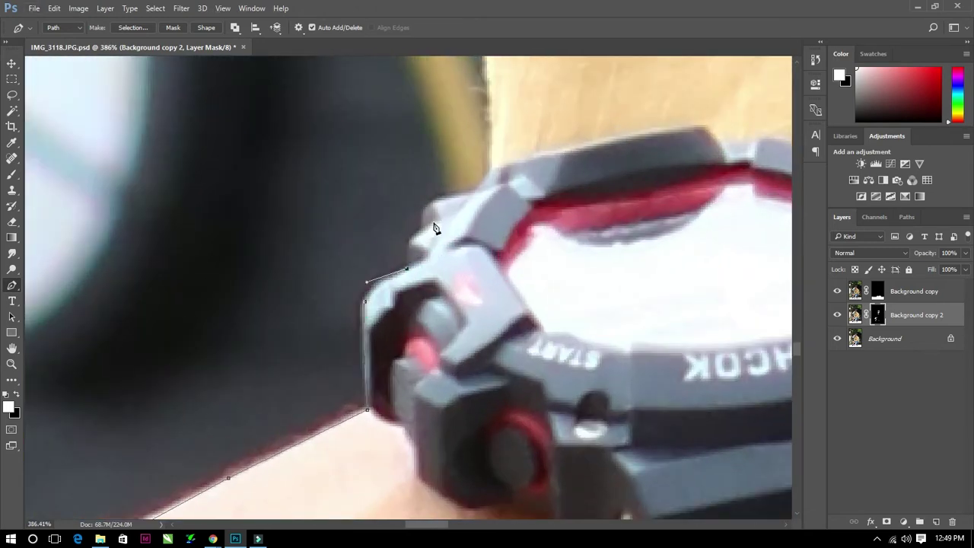
{"action": "left_click", "coordinate": [490, 166], "text": "alt"}
{"action": "scroll", "coordinate": [464, 267], "scroll_direction": "up", "scroll_amount": 5}
{"action": "scroll", "coordinate": [438, 351], "scroll_direction": "right", "scroll_amount": 3}
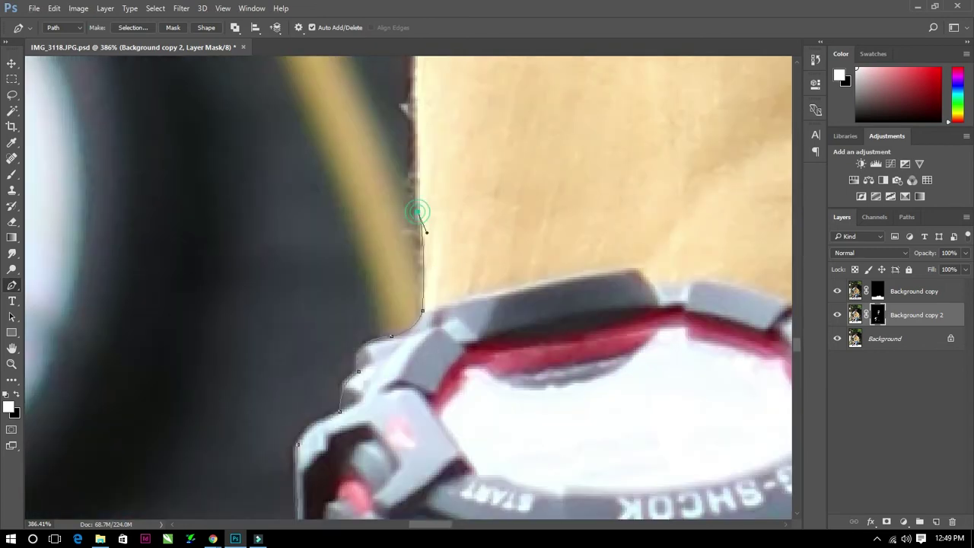
{"action": "scroll", "coordinate": [415, 67], "scroll_direction": "up", "scroll_amount": 7}
{"action": "scroll", "coordinate": [376, 166], "scroll_direction": "right", "scroll_amount": 2}
{"action": "scroll", "coordinate": [377, 165], "scroll_direction": "up", "scroll_amount": 2}
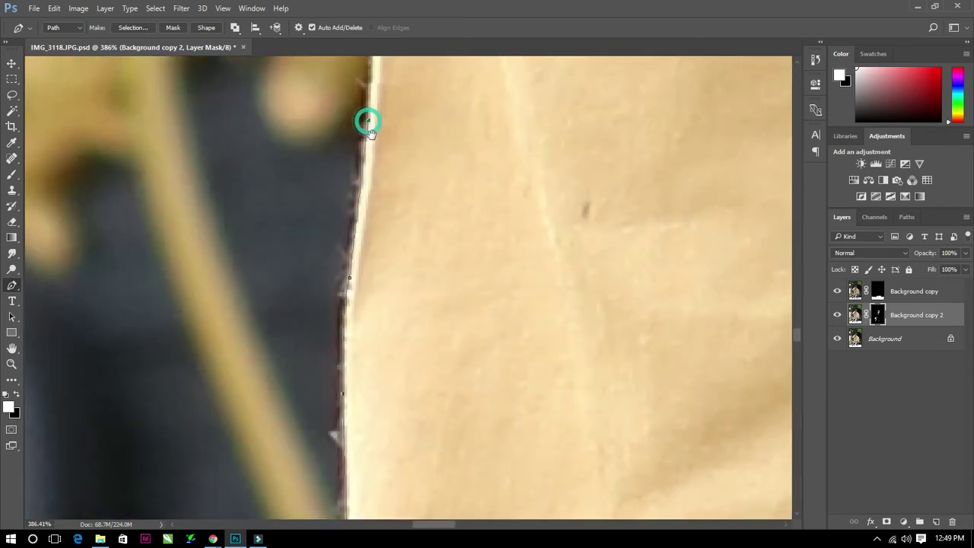
{"action": "scroll", "coordinate": [370, 189], "scroll_direction": "up", "scroll_amount": 2}
{"action": "scroll", "coordinate": [342, 142], "scroll_direction": "up", "scroll_amount": 2}
{"action": "scroll", "coordinate": [361, 162], "scroll_direction": "up", "scroll_amount": 2}
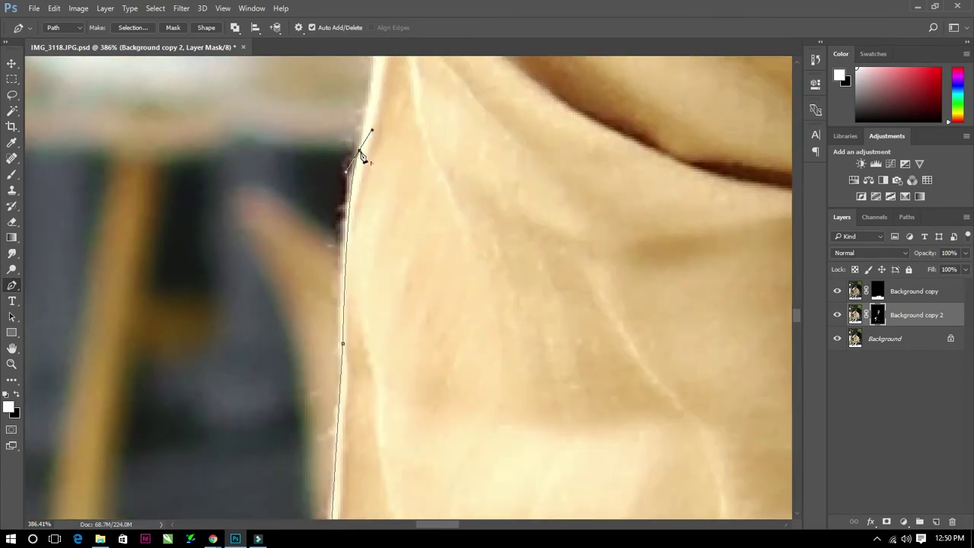
{"action": "scroll", "coordinate": [362, 156], "scroll_direction": "up", "scroll_amount": 3}
{"action": "scroll", "coordinate": [364, 213], "scroll_direction": "up", "scroll_amount": 3}
{"action": "scroll", "coordinate": [320, 233], "scroll_direction": "up", "scroll_amount": 2}
Trace curved Pen anchors up the shirt's edge and along the shoulder.
{"action": "left_click_drag", "start_coordinate": [304, 149], "coordinate": [335, 57]}
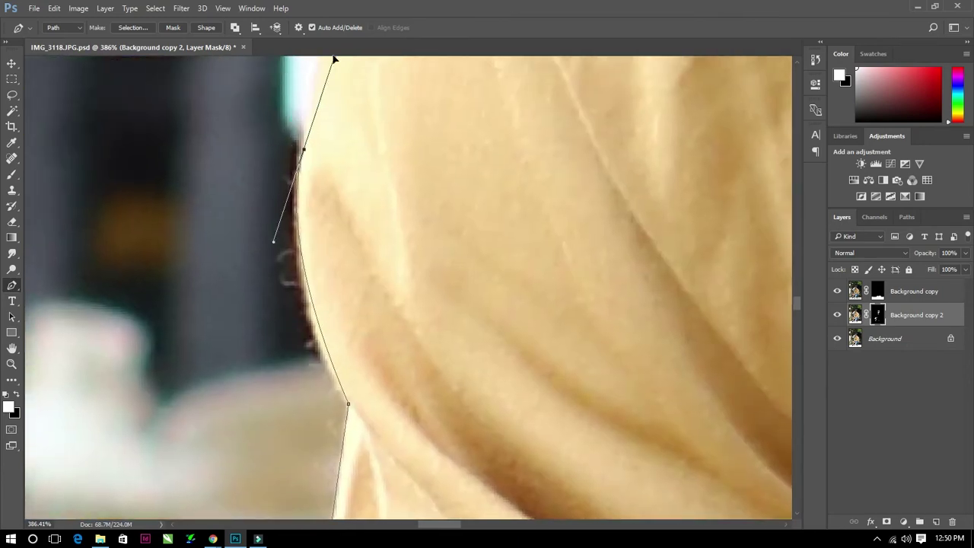
{"action": "scroll", "coordinate": [335, 61], "scroll_direction": "up", "scroll_amount": 3}
{"action": "scroll", "coordinate": [305, 278], "scroll_direction": "up", "scroll_amount": 2}
{"action": "scroll", "coordinate": [330, 196], "scroll_direction": "up", "scroll_amount": 3}
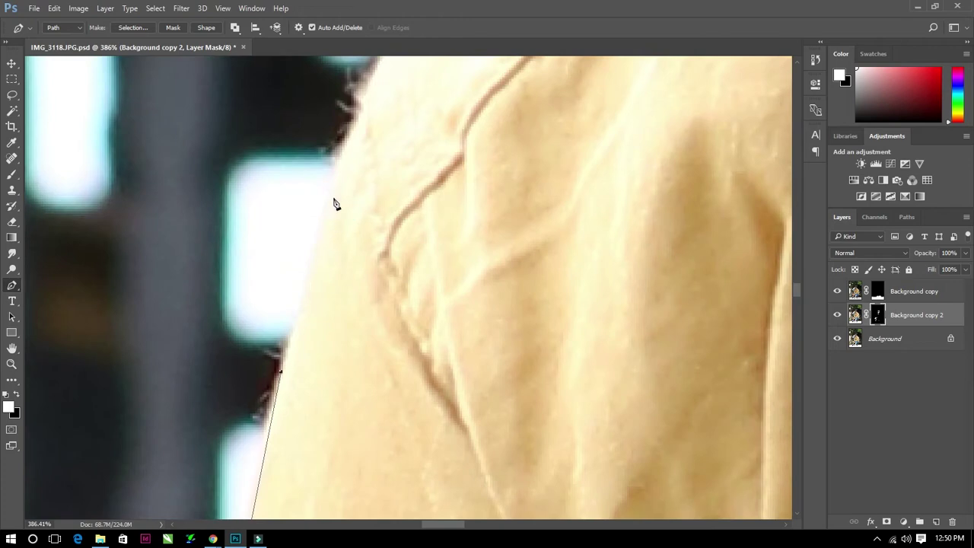
{"action": "scroll", "coordinate": [335, 204], "scroll_direction": "up", "scroll_amount": 2}
{"action": "left_click_drag", "start_coordinate": [356, 186], "coordinate": [396, 147]}
{"action": "scroll", "coordinate": [396, 147], "scroll_direction": "up", "scroll_amount": 3}
{"action": "left_click_drag", "start_coordinate": [358, 214], "coordinate": [383, 201]}
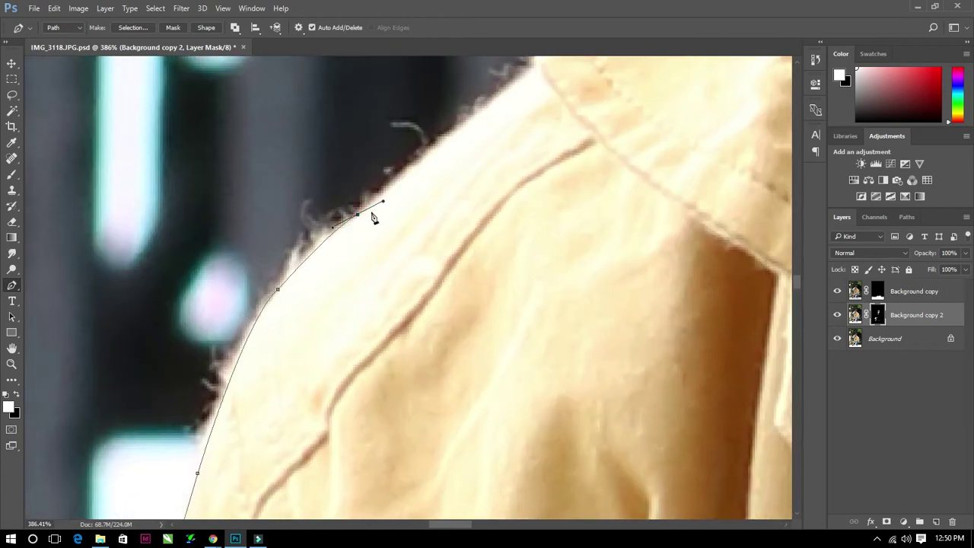
{"action": "scroll", "coordinate": [436, 150], "scroll_direction": "up", "scroll_amount": 1}
{"action": "scroll", "coordinate": [317, 289], "scroll_direction": "up", "scroll_amount": 2}
{"action": "left_click", "coordinate": [341, 298]}
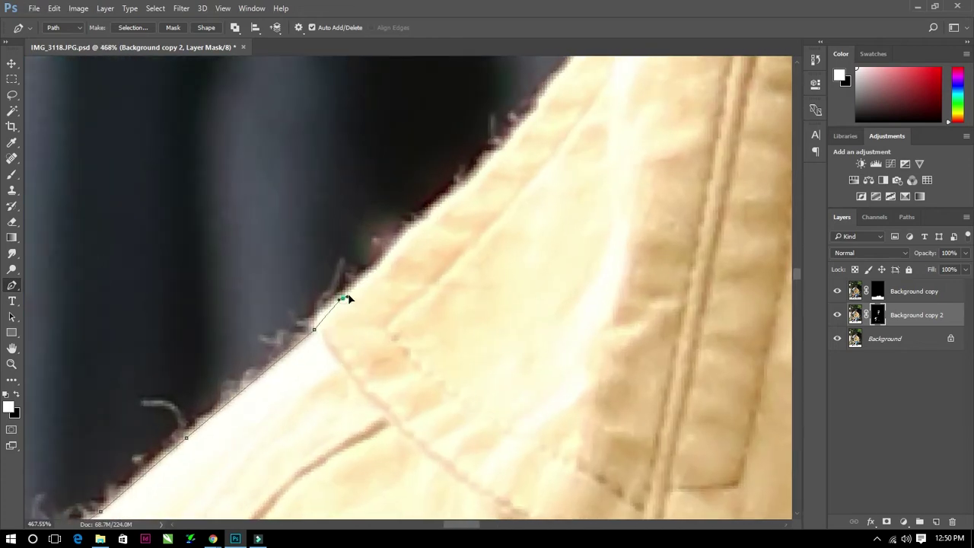
{"action": "left_click", "coordinate": [396, 254]}
{"action": "left_click_drag", "start_coordinate": [396, 254], "coordinate": [328, 329]}
{"action": "left_click_drag", "start_coordinate": [360, 291], "coordinate": [371, 289]}
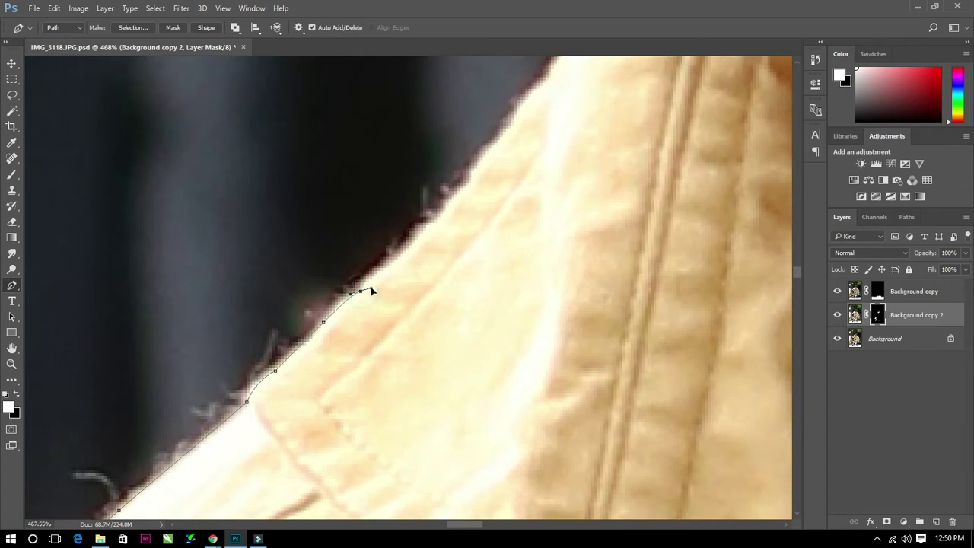
{"action": "left_click", "coordinate": [420, 240]}
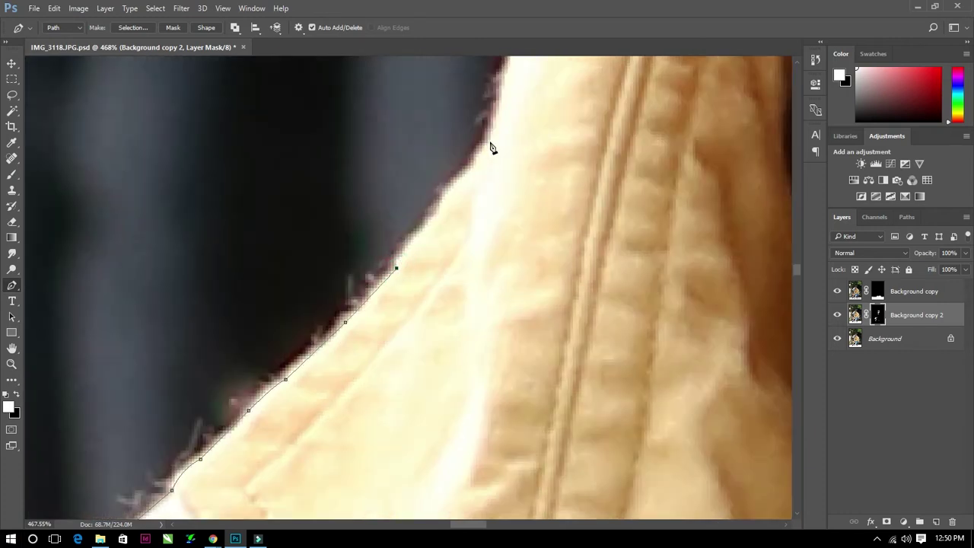
{"action": "left_click", "coordinate": [491, 148]}
{"action": "mouse_move", "coordinate": [486, 148]}
{"action": "left_mouse_down"}
{"action": "mouse_move", "coordinate": [524, 122]}
{"action": "mouse_move", "coordinate": [470, 211]}
{"action": "left_mouse_up"}
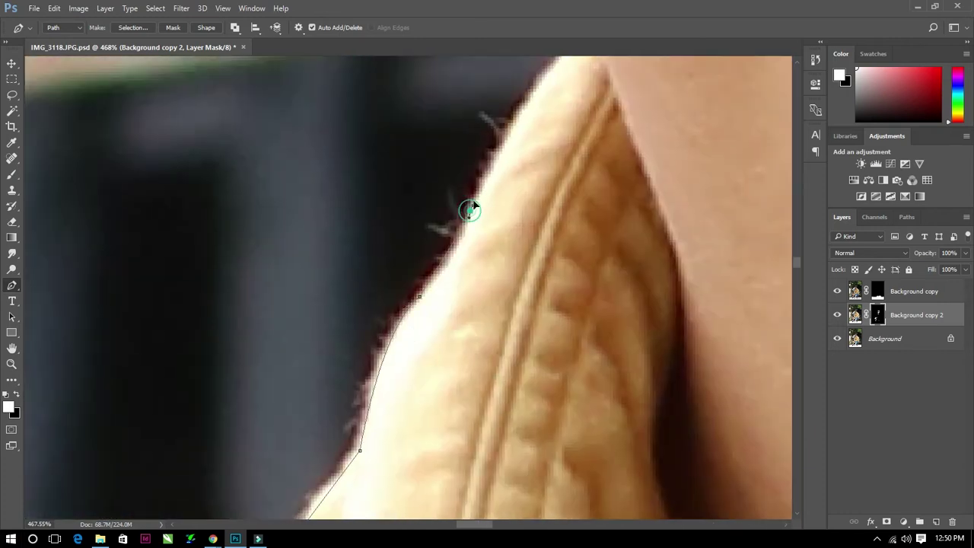
Continue the path past the neck to the face edge and around the ear's lower edge.
{"action": "left_click_drag", "start_coordinate": [477, 164], "coordinate": [461, 246]}
{"action": "mouse_move", "coordinate": [488, 174]}
{"action": "left_mouse_down"}
{"action": "mouse_move", "coordinate": [373, 435]}
{"action": "mouse_move", "coordinate": [404, 472]}
{"action": "left_mouse_up"}
{"action": "mouse_move", "coordinate": [317, 83]}
{"action": "left_mouse_down"}
{"action": "mouse_move", "coordinate": [304, 145]}
{"action": "mouse_move", "coordinate": [340, 340]}
{"action": "left_mouse_up"}
{"action": "left_click", "coordinate": [305, 145]}
{"action": "scroll", "coordinate": [253, 138], "scroll_direction": "down", "scroll_amount": 1}
{"action": "left_click_drag", "start_coordinate": [249, 170], "coordinate": [253, 239]}
{"action": "left_click_drag", "start_coordinate": [178, 228], "coordinate": [236, 334]}
{"action": "mouse_move", "coordinate": [168, 273]}
{"action": "left_mouse_down"}
{"action": "mouse_move", "coordinate": [137, 191]}
{"action": "mouse_move", "coordinate": [202, 257]}
{"action": "left_mouse_up"}
Bring the top of the hair into view and anchor the outline above the glasses.
{"action": "scroll", "coordinate": [195, 218], "scroll_direction": "up", "scroll_amount": 2}
{"action": "scroll", "coordinate": [200, 196], "scroll_direction": "up", "scroll_amount": 2}
{"action": "left_click_drag", "start_coordinate": [218, 171], "coordinate": [251, 92]}
{"action": "scroll", "coordinate": [221, 183], "scroll_direction": "up", "scroll_amount": 3}
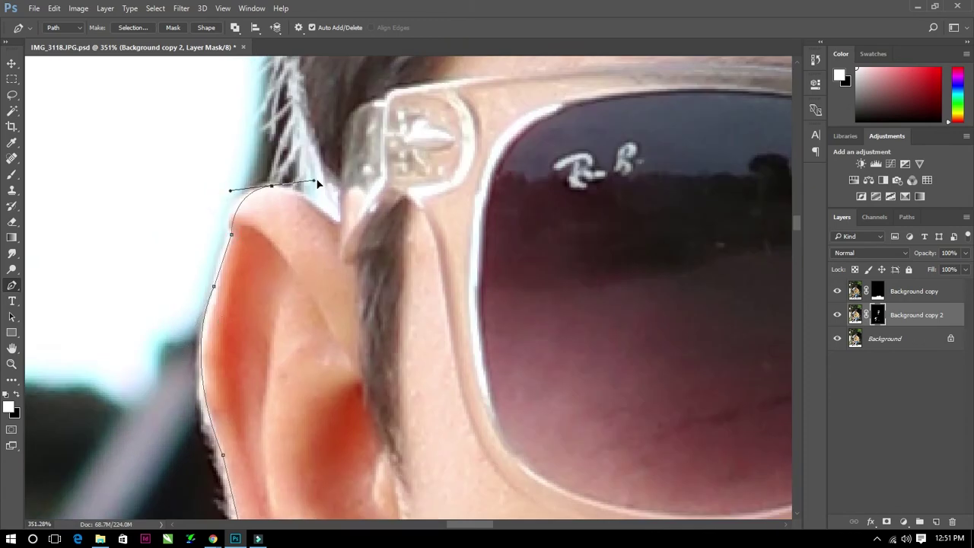
{"action": "scroll", "coordinate": [314, 209], "scroll_direction": "down", "scroll_amount": 2}
{"action": "scroll", "coordinate": [283, 337], "scroll_direction": "down", "scroll_amount": 2}
{"action": "scroll", "coordinate": [305, 373], "scroll_direction": "up", "scroll_amount": 4}
{"action": "scroll", "coordinate": [310, 350], "scroll_direction": "up", "scroll_amount": 3}
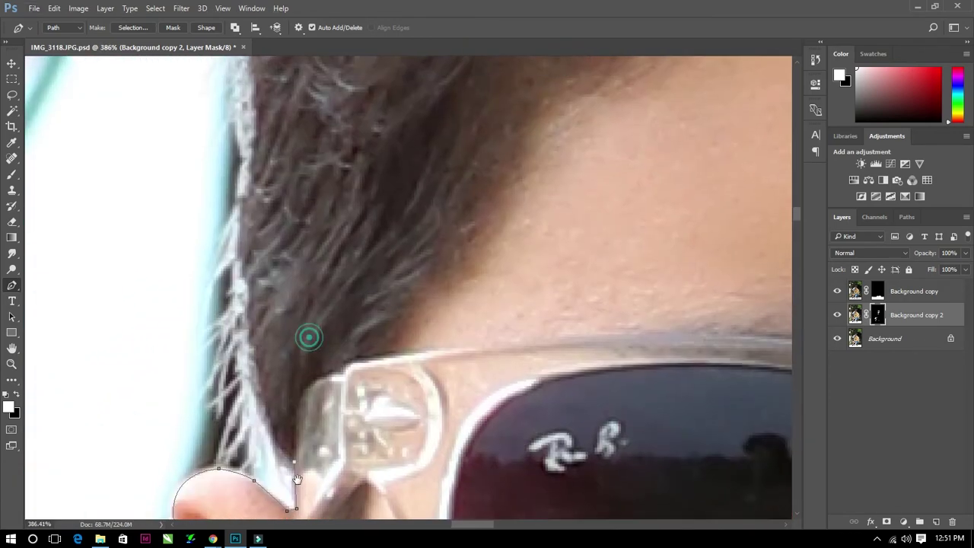
{"action": "left_click_drag", "start_coordinate": [242, 266], "coordinate": [238, 189]}
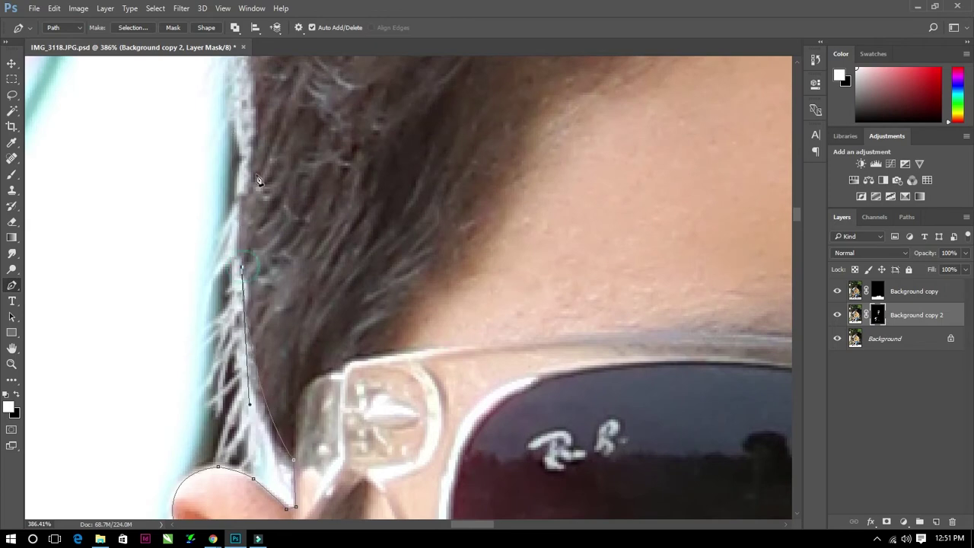
{"action": "scroll", "coordinate": [252, 190], "scroll_direction": "up", "scroll_amount": 3}
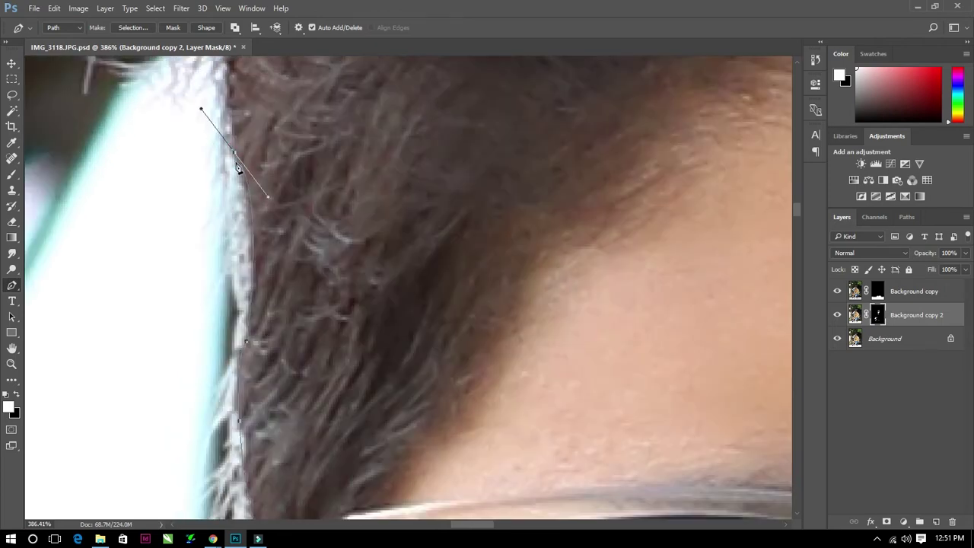
{"action": "scroll", "coordinate": [236, 163], "scroll_direction": "down", "scroll_amount": 1}
{"action": "scroll", "coordinate": [266, 311], "scroll_direction": "down", "scroll_amount": 2}
{"action": "scroll", "coordinate": [278, 355], "scroll_direction": "down", "scroll_amount": 2}
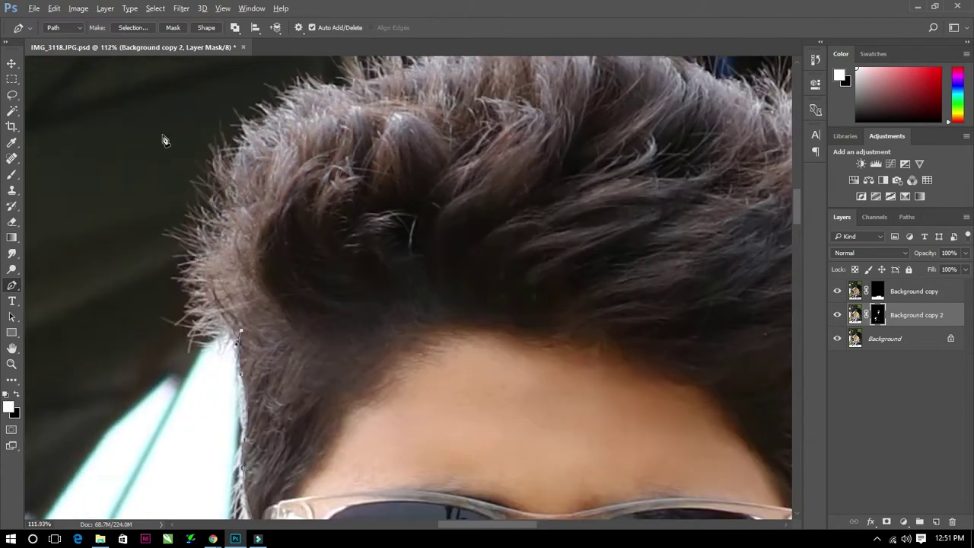
{"action": "scroll", "coordinate": [163, 137], "scroll_direction": "down", "scroll_amount": 1}
{"action": "left_click_drag", "start_coordinate": [280, 133], "coordinate": [230, 178]}
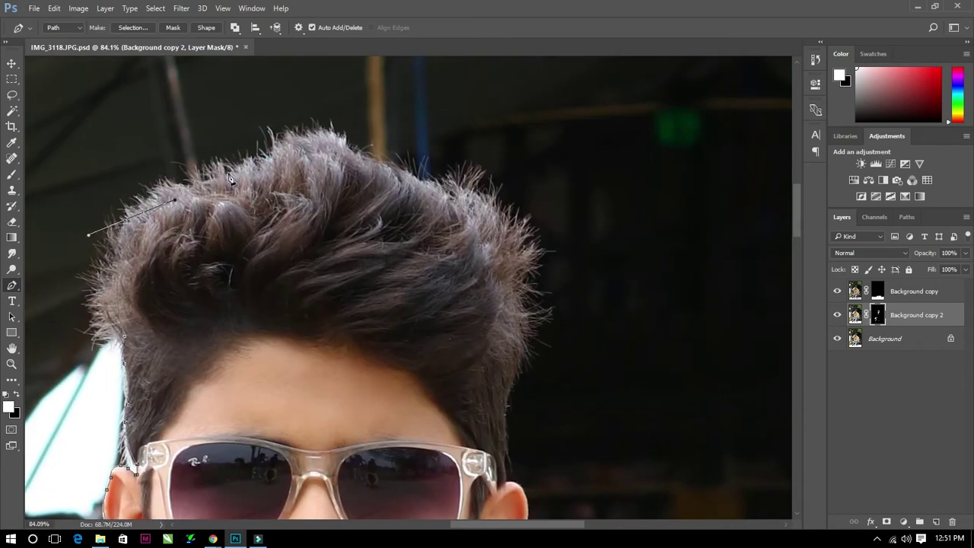
{"action": "scroll", "coordinate": [245, 174], "scroll_direction": "up", "scroll_amount": 1}
{"action": "scroll", "coordinate": [266, 177], "scroll_direction": "up", "scroll_amount": 1}
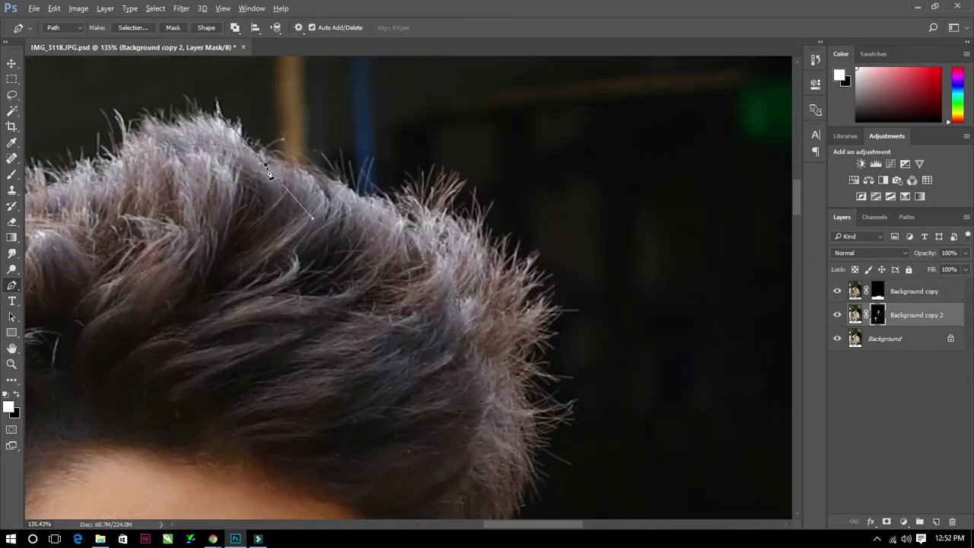
{"action": "scroll", "coordinate": [332, 217], "scroll_direction": "right", "scroll_amount": 2}
{"action": "scroll", "coordinate": [358, 251], "scroll_direction": "down", "scroll_amount": 1}
{"action": "scroll", "coordinate": [380, 282], "scroll_direction": "right", "scroll_amount": 1}
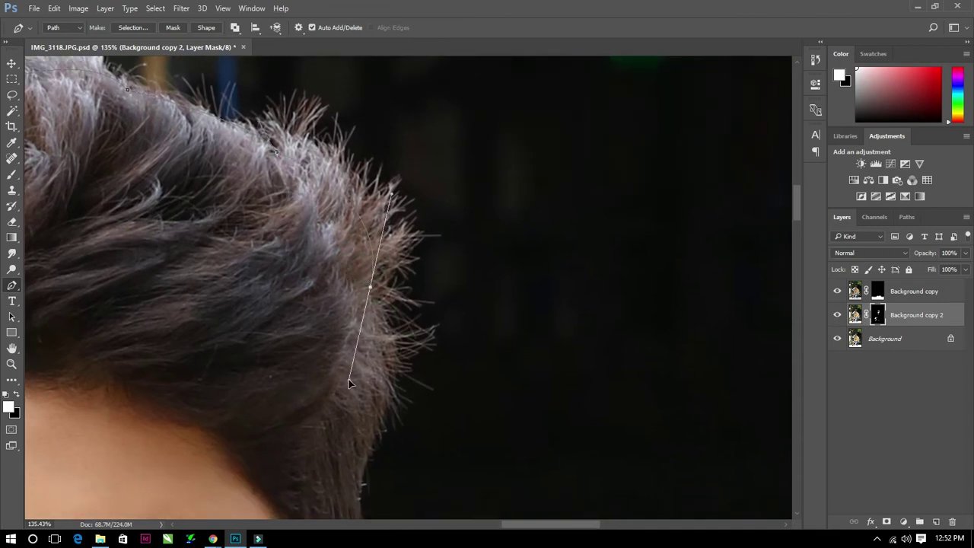
{"action": "scroll", "coordinate": [373, 297], "scroll_direction": "down", "scroll_amount": 3}
{"action": "left_click_drag", "start_coordinate": [305, 305], "coordinate": [261, 358]}
{"action": "scroll", "coordinate": [290, 320], "scroll_direction": "up", "scroll_amount": 1}
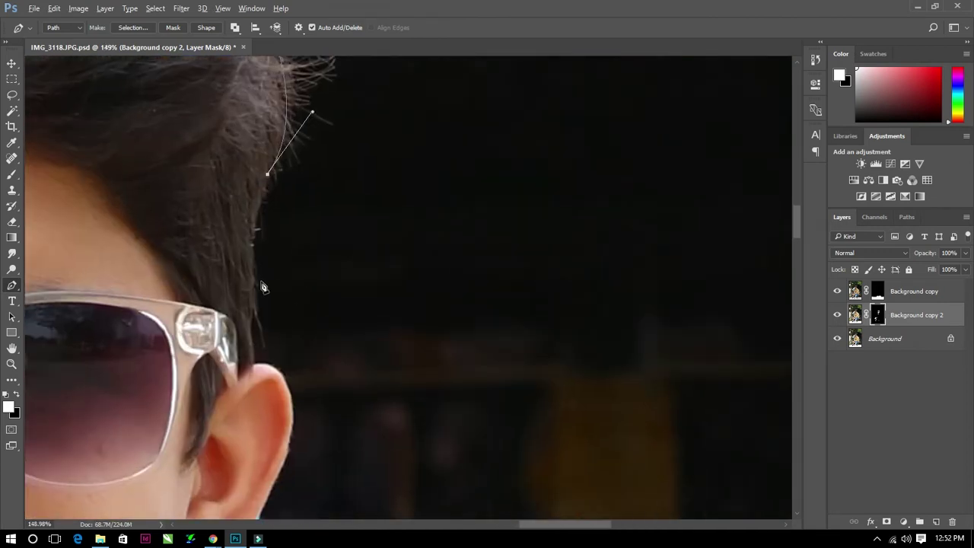
{"action": "scroll", "coordinate": [258, 304], "scroll_direction": "up", "scroll_amount": 1}
{"action": "left_click", "coordinate": [249, 278]}
Curve the path around the top of the ear, down its outer edge to the earlobe bottom.
{"action": "scroll", "coordinate": [270, 299], "scroll_direction": "up", "scroll_amount": 1}
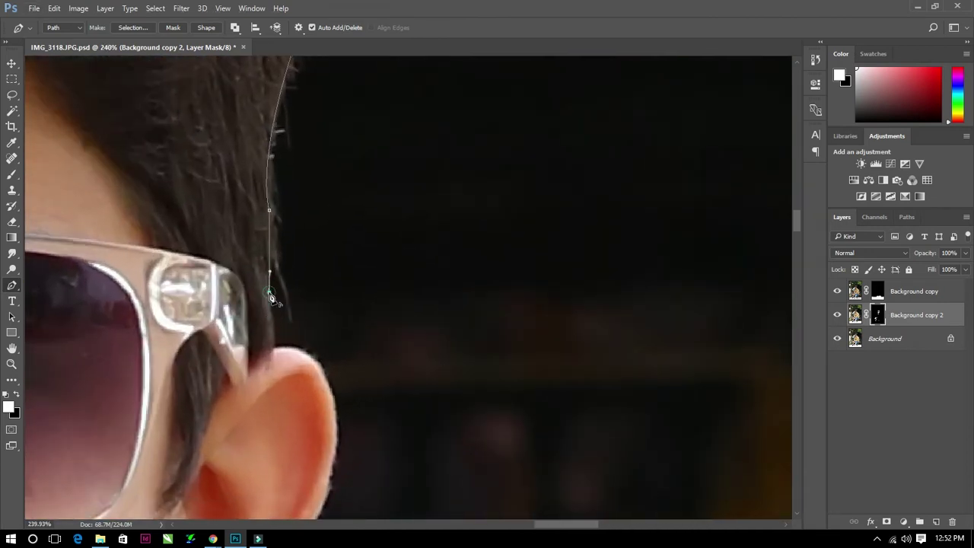
{"action": "scroll", "coordinate": [305, 366], "scroll_direction": "down", "scroll_amount": 2}
{"action": "scroll", "coordinate": [341, 378], "scroll_direction": "up", "scroll_amount": 1}
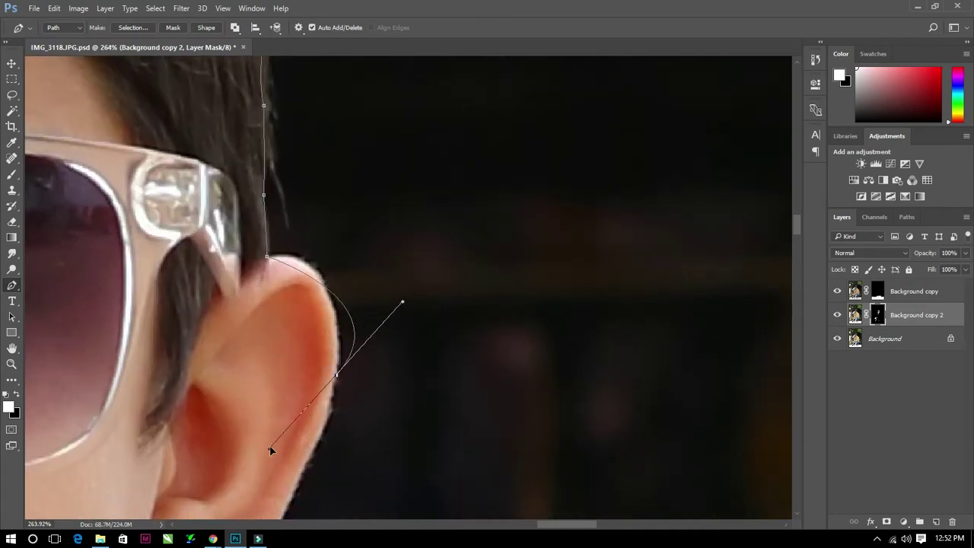
{"action": "mouse_move", "coordinate": [301, 445]}
{"action": "left_mouse_down"}
{"action": "mouse_move", "coordinate": [274, 443]}
{"action": "mouse_move", "coordinate": [281, 455]}
{"action": "left_mouse_up"}
{"action": "scroll", "coordinate": [297, 338], "scroll_direction": "up", "scroll_amount": 1}
{"action": "left_click_drag", "start_coordinate": [251, 390], "coordinate": [236, 409]}
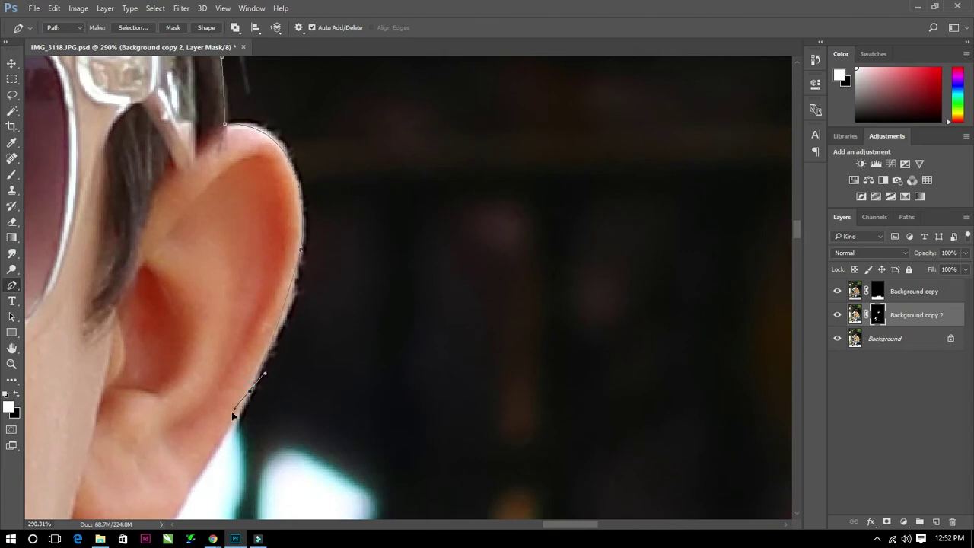
{"action": "scroll", "coordinate": [249, 394], "scroll_direction": "down", "scroll_amount": 3}
{"action": "scroll", "coordinate": [259, 373], "scroll_direction": "down", "scroll_amount": 2}
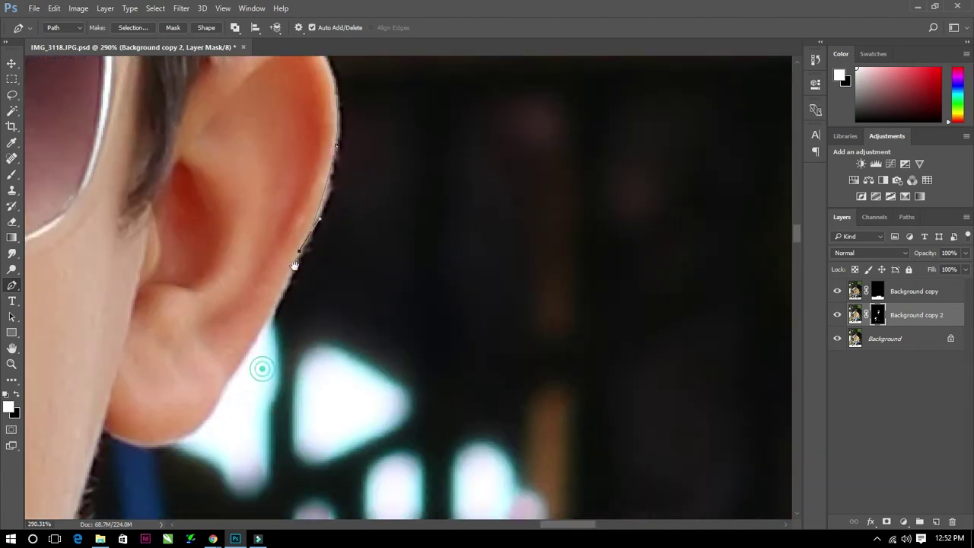
{"action": "left_click_drag", "start_coordinate": [230, 375], "coordinate": [220, 390]}
{"action": "scroll", "coordinate": [219, 415], "scroll_direction": "up", "scroll_amount": 1}
{"action": "left_click_drag", "start_coordinate": [131, 376], "coordinate": [58, 325]}
{"action": "scroll", "coordinate": [105, 367], "scroll_direction": "down", "scroll_amount": 1}
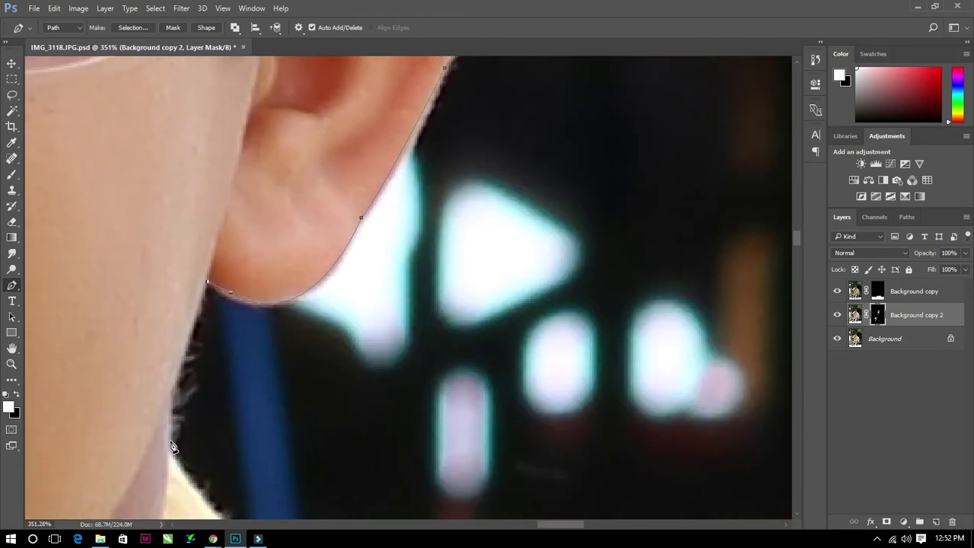
Extend the path down the neck to the collar with curved anchors.
{"action": "scroll", "coordinate": [114, 366], "scroll_direction": "down", "scroll_amount": 2}
{"action": "left_click_drag", "start_coordinate": [136, 280], "coordinate": [140, 320]}
{"action": "scroll", "coordinate": [140, 319], "scroll_direction": "up", "scroll_amount": 2}
{"action": "scroll", "coordinate": [140, 328], "scroll_direction": "up", "scroll_amount": 3}
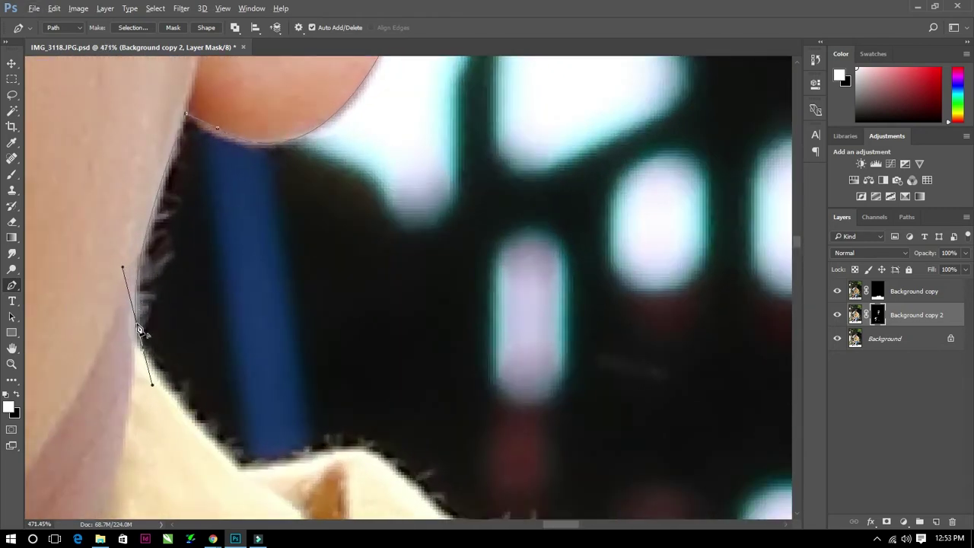
{"action": "scroll", "coordinate": [147, 360], "scroll_direction": "down", "scroll_amount": 2}
{"action": "scroll", "coordinate": [191, 396], "scroll_direction": "down", "scroll_amount": 2}
{"action": "left_click_drag", "start_coordinate": [207, 318], "coordinate": [229, 330]}
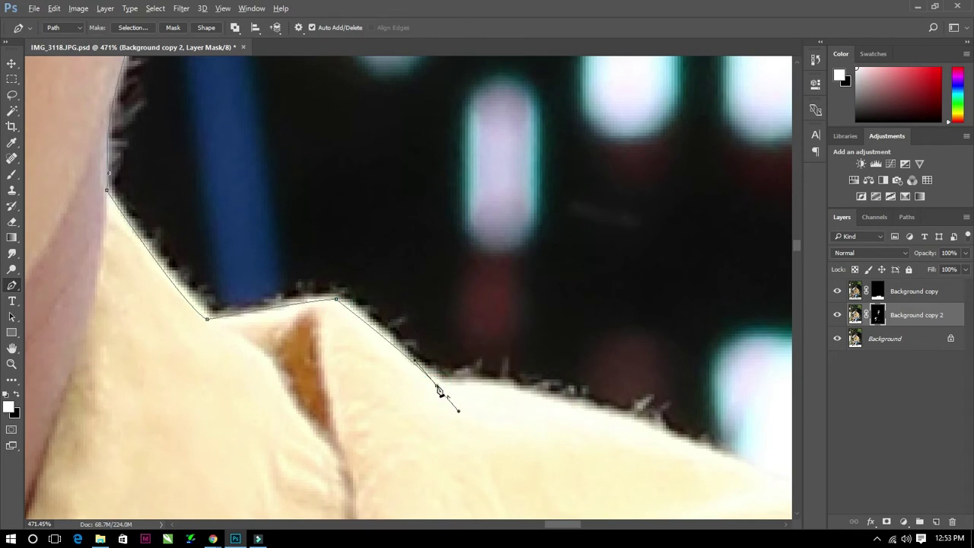
{"action": "scroll", "coordinate": [439, 392], "scroll_direction": "down", "scroll_amount": 1}
{"action": "mouse_move", "coordinate": [463, 359]}
{"action": "left_mouse_down"}
{"action": "mouse_move", "coordinate": [550, 401]}
{"action": "mouse_move", "coordinate": [339, 326]}
{"action": "mouse_move", "coordinate": [361, 316]}
{"action": "left_mouse_up"}
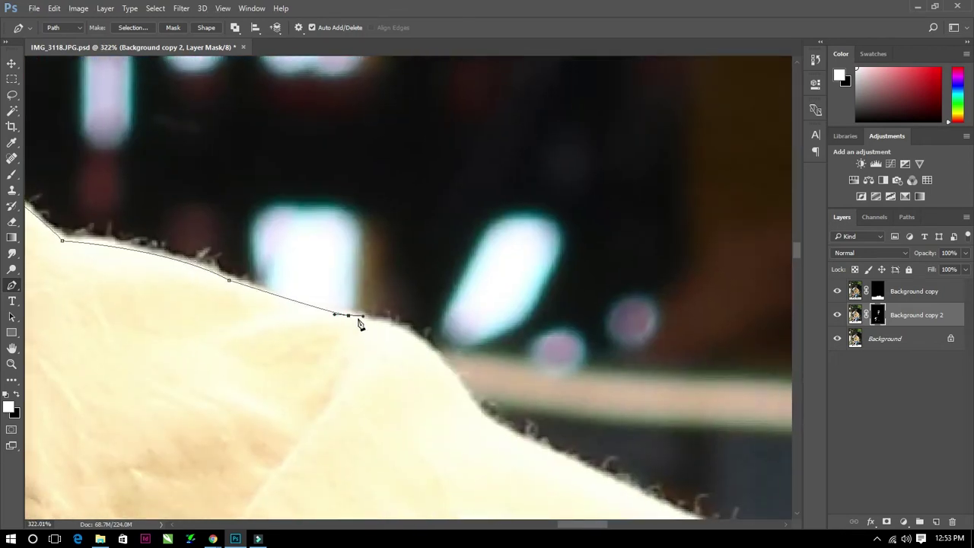
Trace curved anchors along the shoulder edge onto the shirt.
{"action": "left_click_drag", "start_coordinate": [470, 400], "coordinate": [518, 483]}
{"action": "left_click_drag", "start_coordinate": [480, 415], "coordinate": [336, 342]}
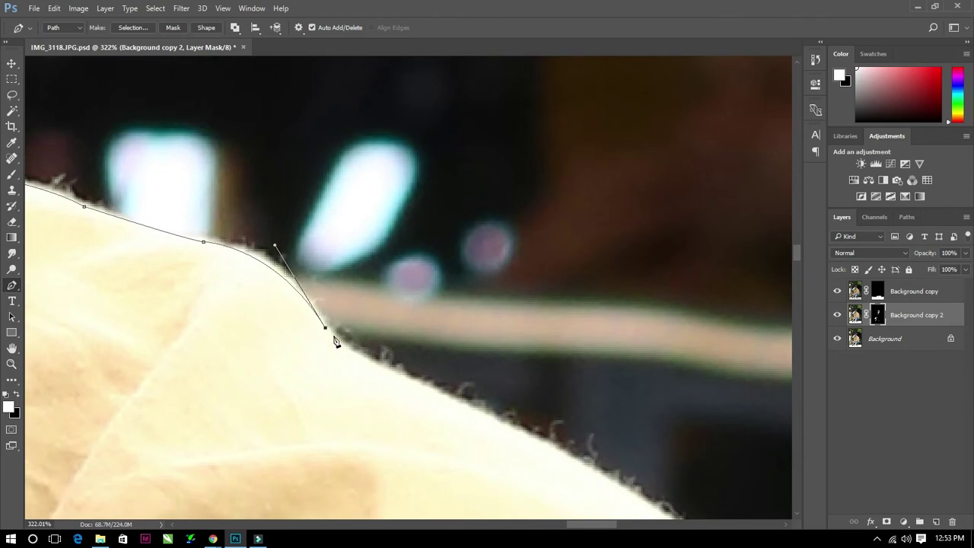
{"action": "left_click_drag", "start_coordinate": [402, 381], "coordinate": [200, 263]}
{"action": "left_click_drag", "start_coordinate": [499, 426], "coordinate": [532, 456]}
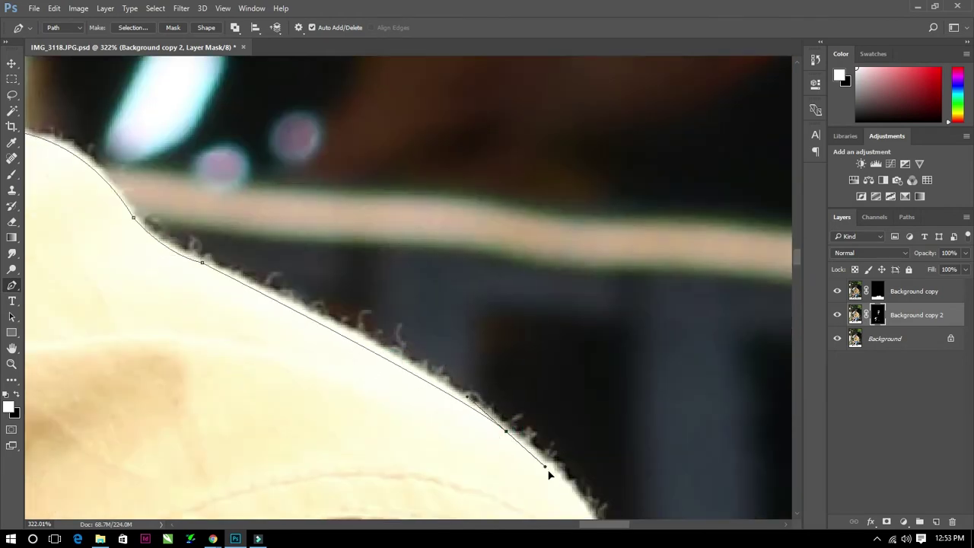
{"action": "scroll", "coordinate": [429, 419], "scroll_direction": "down", "scroll_amount": 1}
{"action": "scroll", "coordinate": [390, 364], "scroll_direction": "up", "scroll_amount": 1}
{"action": "left_click_drag", "start_coordinate": [396, 368], "coordinate": [275, 300]}
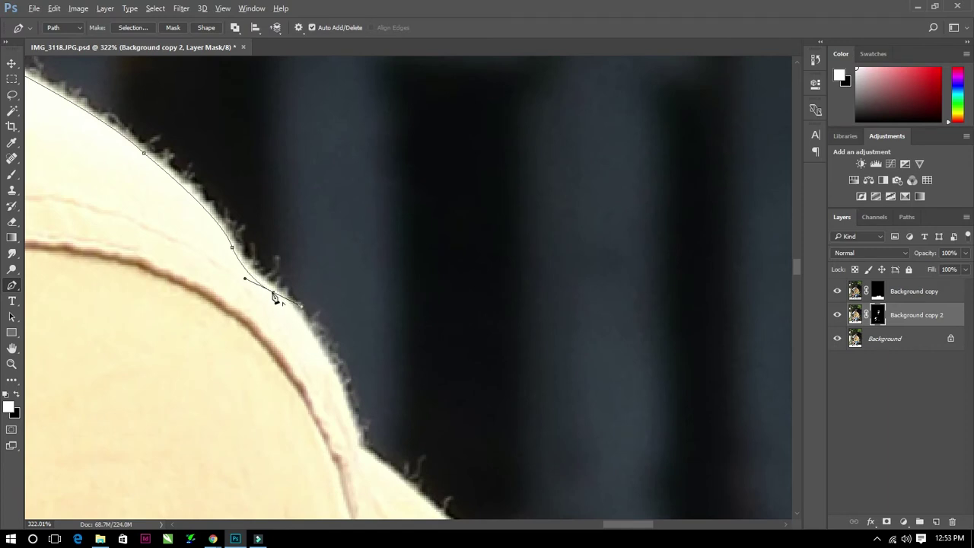
{"action": "scroll", "coordinate": [337, 370], "scroll_direction": "down", "scroll_amount": 2}
{"action": "left_click", "coordinate": [331, 363]}
Continue down the shirt's outer edge with smooth and corner anchors to the fold.
{"action": "scroll", "coordinate": [342, 376], "scroll_direction": "down", "scroll_amount": 3}
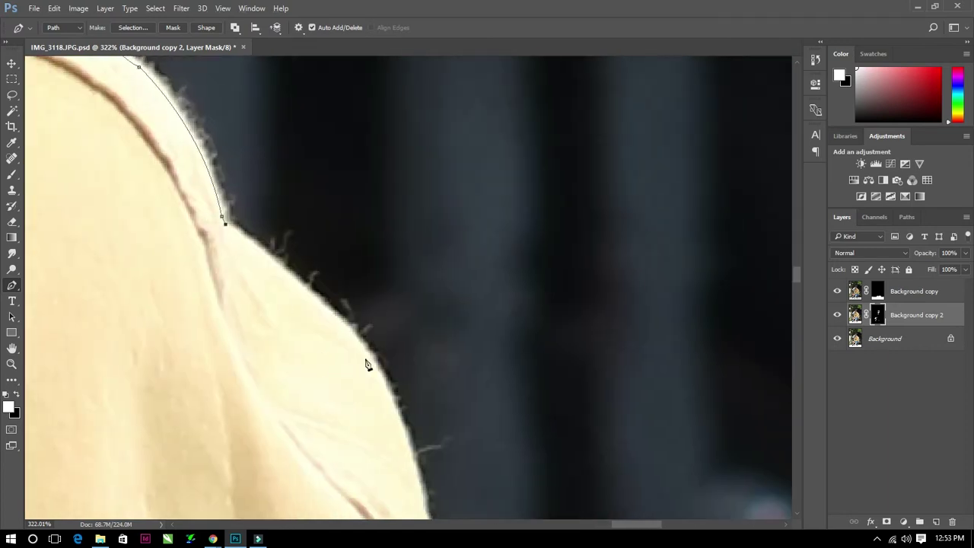
{"action": "left_click_drag", "start_coordinate": [381, 379], "coordinate": [397, 431]}
{"action": "scroll", "coordinate": [398, 431], "scroll_direction": "down", "scroll_amount": 4}
{"action": "left_click_drag", "start_coordinate": [364, 390], "coordinate": [363, 503]}
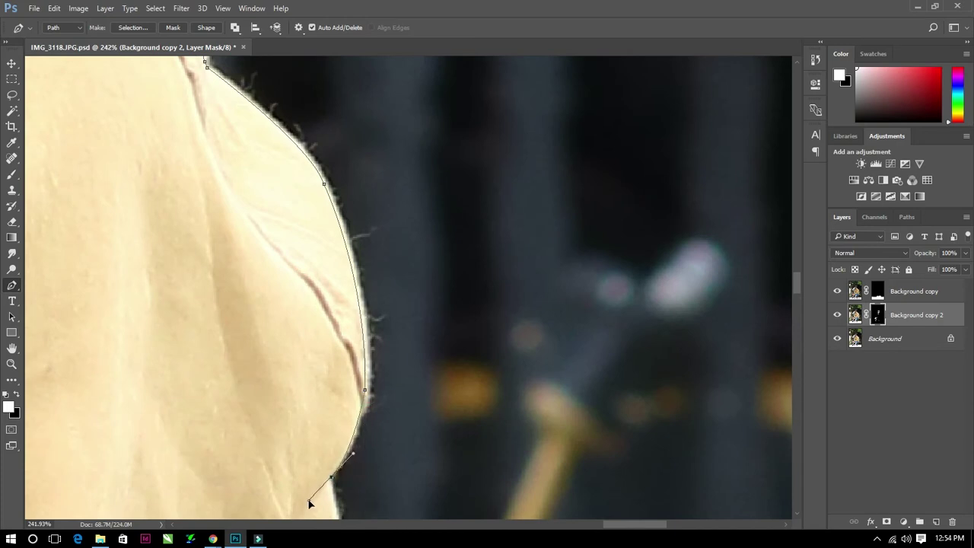
{"action": "scroll", "coordinate": [329, 478], "scroll_direction": "up", "scroll_amount": 2}
{"action": "scroll", "coordinate": [306, 338], "scroll_direction": "down", "scroll_amount": 3}
{"action": "left_click", "coordinate": [335, 440]}
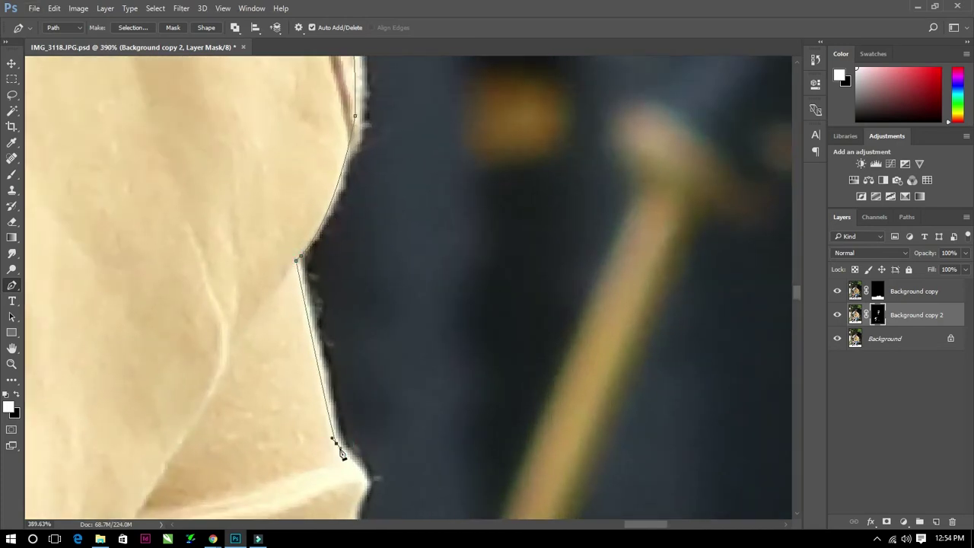
{"action": "scroll", "coordinate": [332, 378], "scroll_direction": "down", "scroll_amount": 2}
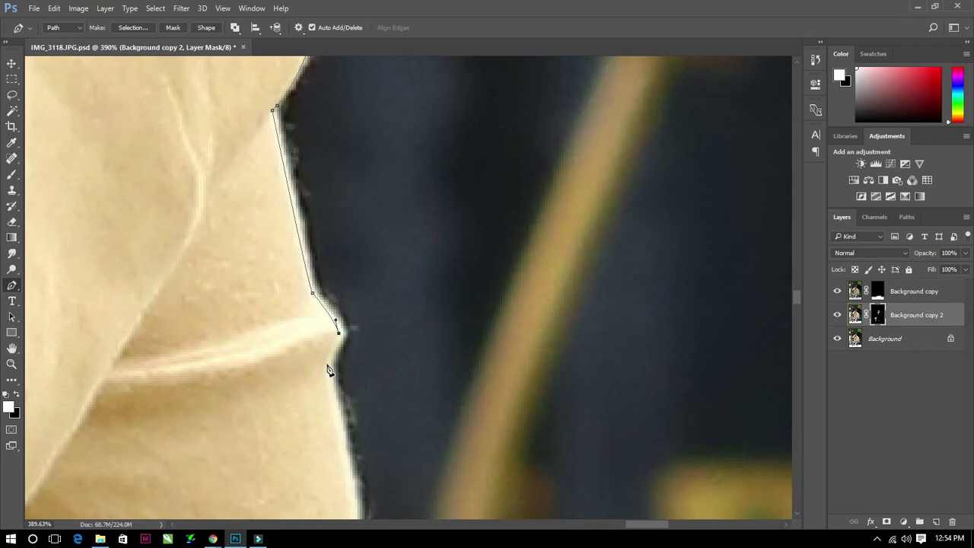
{"action": "left_click", "coordinate": [327, 367]}
{"action": "scroll", "coordinate": [333, 374], "scroll_direction": "down", "scroll_amount": 4}
{"action": "scroll", "coordinate": [332, 374], "scroll_direction": "down", "scroll_amount": 1}
{"action": "left_click_drag", "start_coordinate": [353, 416], "coordinate": [356, 453]}
Follow the shirt's side edge down toward the hem with smooth anchors.
{"action": "scroll", "coordinate": [300, 429], "scroll_direction": "down", "scroll_amount": 2}
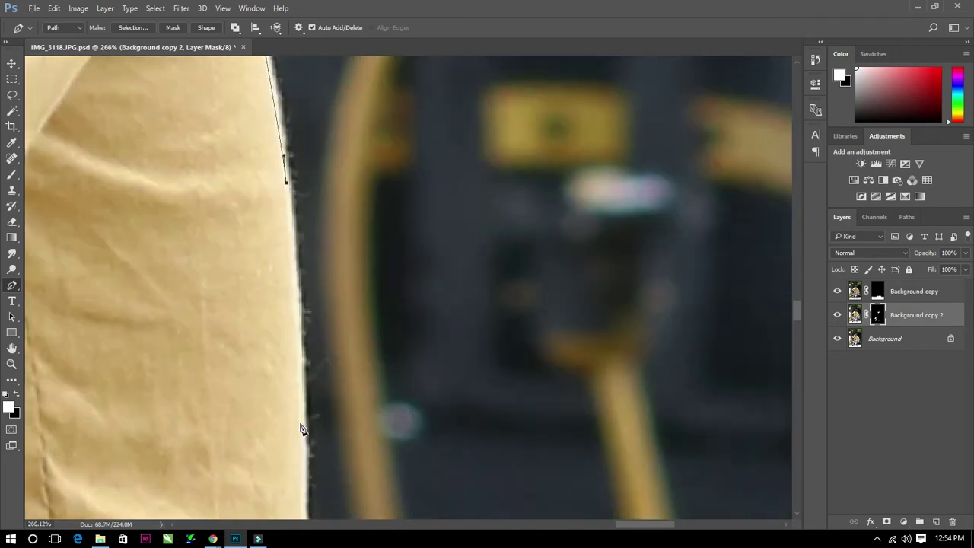
{"action": "scroll", "coordinate": [287, 321], "scroll_direction": "down", "scroll_amount": 1}
{"action": "scroll", "coordinate": [289, 320], "scroll_direction": "down", "scroll_amount": 2}
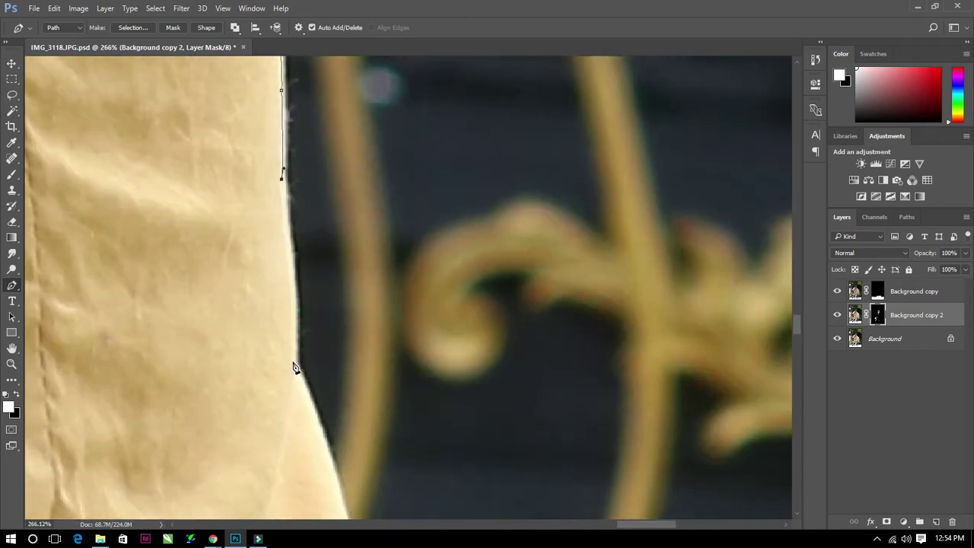
{"action": "scroll", "coordinate": [298, 369], "scroll_direction": "down", "scroll_amount": 2}
{"action": "scroll", "coordinate": [316, 380], "scroll_direction": "down", "scroll_amount": 2}
{"action": "left_click_drag", "start_coordinate": [315, 357], "coordinate": [330, 424]}
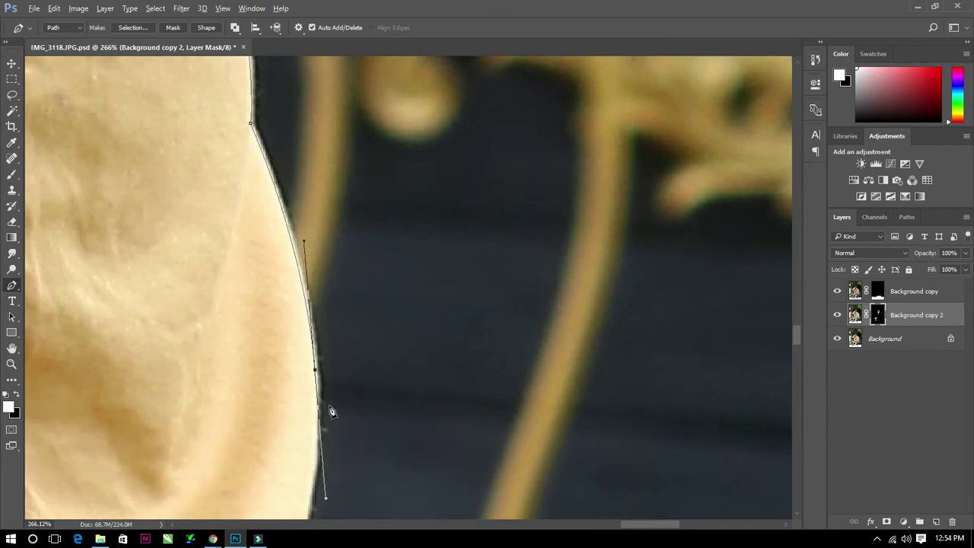
{"action": "scroll", "coordinate": [318, 363], "scroll_direction": "down", "scroll_amount": 3}
{"action": "left_click_drag", "start_coordinate": [267, 487], "coordinate": [248, 511]}
{"action": "scroll", "coordinate": [248, 506], "scroll_direction": "down", "scroll_amount": 3}
{"action": "scroll", "coordinate": [217, 494], "scroll_direction": "down", "scroll_amount": 2}
{"action": "mouse_move", "coordinate": [266, 349]}
{"action": "left_mouse_down"}
{"action": "mouse_move", "coordinate": [259, 381]}
{"action": "mouse_move", "coordinate": [330, 366]}
{"action": "mouse_move", "coordinate": [334, 380]}
{"action": "left_mouse_up"}
{"action": "scroll", "coordinate": [259, 382], "scroll_direction": "down", "scroll_amount": 3}
{"action": "scroll", "coordinate": [285, 370], "scroll_direction": "down", "scroll_amount": 3}
{"action": "scroll", "coordinate": [334, 381], "scroll_direction": "down", "scroll_amount": 2}
{"action": "scroll", "coordinate": [311, 279], "scroll_direction": "down", "scroll_amount": 2}
{"action": "mouse_move", "coordinate": [306, 276]}
{"action": "left_mouse_down"}
{"action": "mouse_move", "coordinate": [310, 354]}
{"action": "mouse_move", "coordinate": [255, 371]}
{"action": "left_mouse_up"}
{"action": "scroll", "coordinate": [310, 354], "scroll_direction": "down", "scroll_amount": 2}
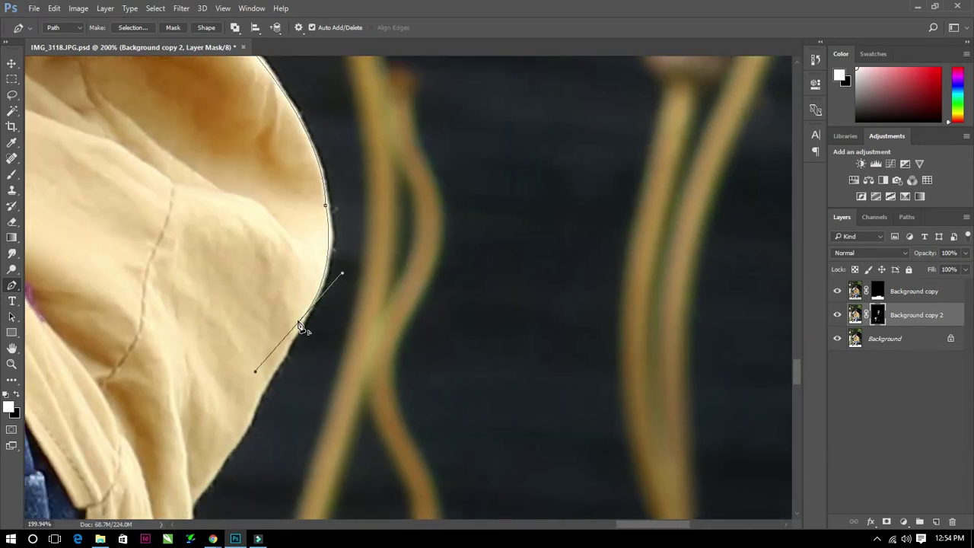
{"action": "left_click_drag", "start_coordinate": [299, 322], "coordinate": [256, 370]}
Place Pen anchors down along the boy's shirt hem.
{"action": "left_click", "coordinate": [257, 393]}
{"action": "scroll", "coordinate": [257, 393], "scroll_direction": "down", "scroll_amount": 2}
{"action": "left_click", "coordinate": [253, 376]}
{"action": "scroll", "coordinate": [255, 374], "scroll_direction": "down", "scroll_amount": 3}
{"action": "left_click_drag", "start_coordinate": [272, 317], "coordinate": [146, 432]}
{"action": "scroll", "coordinate": [276, 320], "scroll_direction": "down", "scroll_amount": 3}
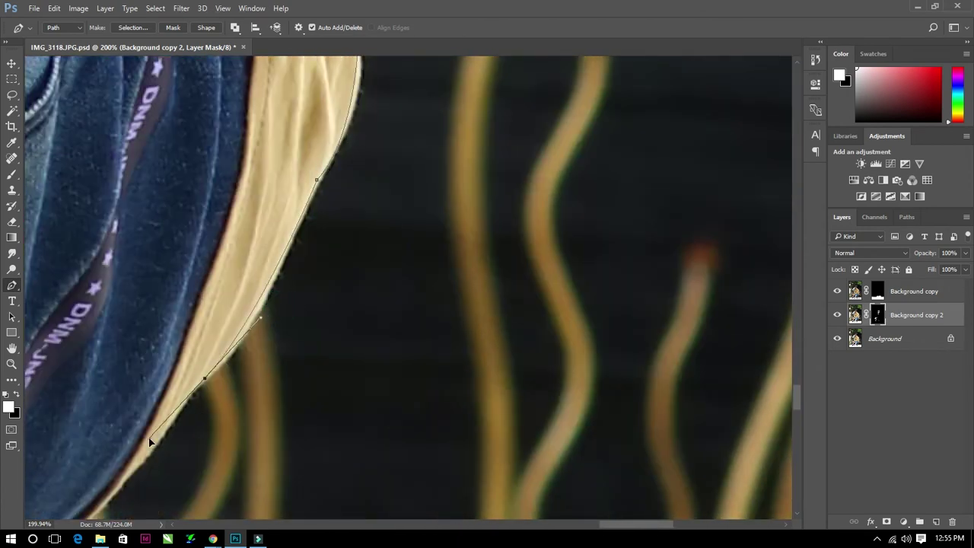
{"action": "left_click_drag", "start_coordinate": [187, 402], "coordinate": [279, 302]}
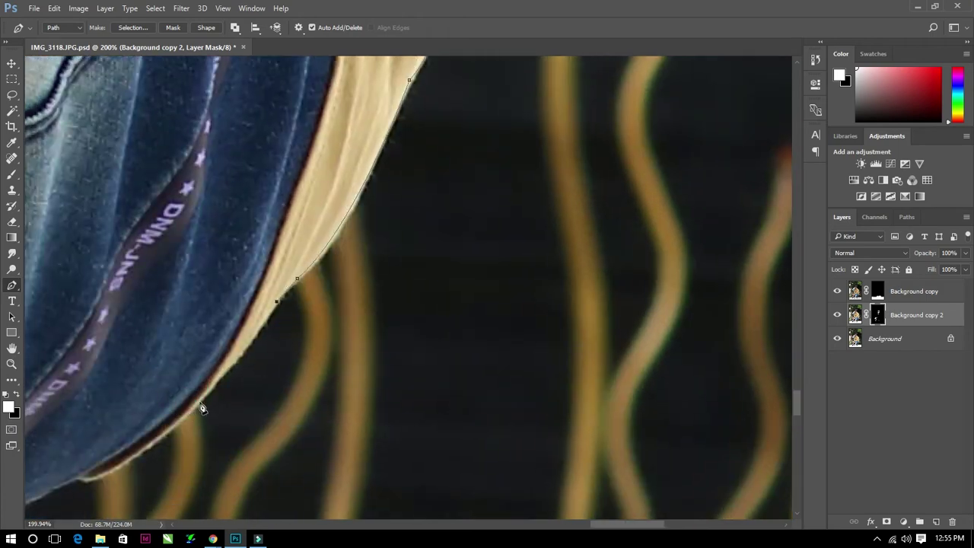
{"action": "scroll", "coordinate": [206, 414], "scroll_direction": "up", "scroll_amount": 2}
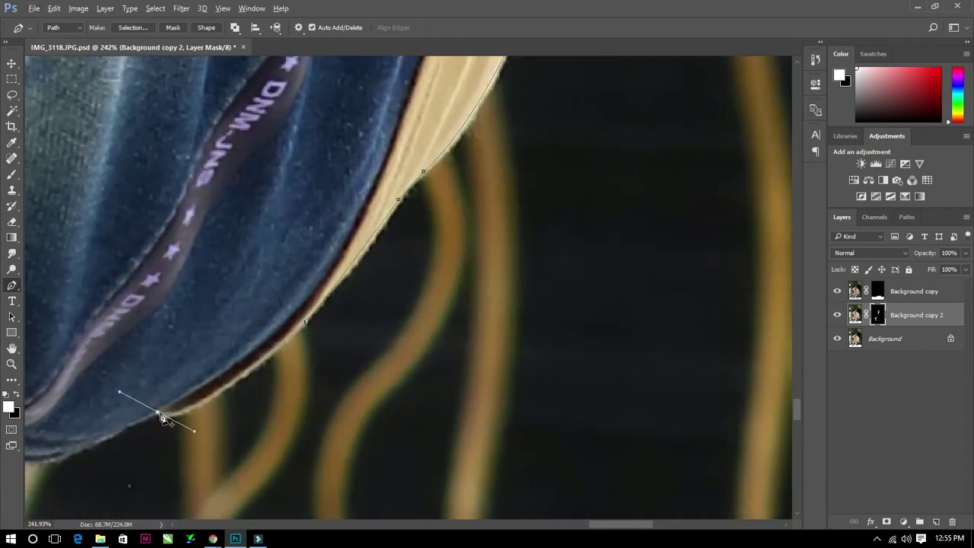
{"action": "left_click_drag", "start_coordinate": [162, 418], "coordinate": [380, 361]}
Extend the path past the jeans and shoe with curved anchors along the ledge edge.
{"action": "left_click_drag", "start_coordinate": [257, 403], "coordinate": [441, 320]}
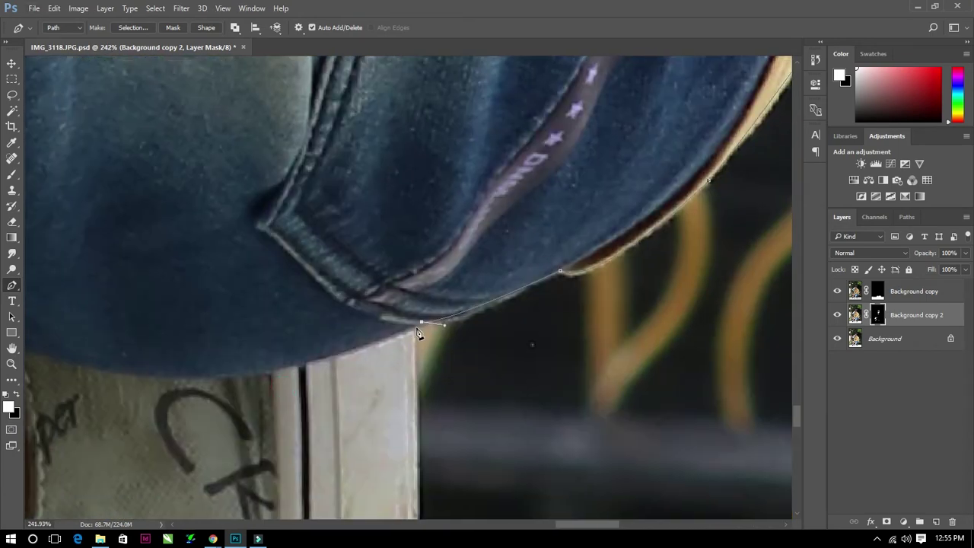
{"action": "scroll", "coordinate": [418, 334], "scroll_direction": "down", "scroll_amount": 3}
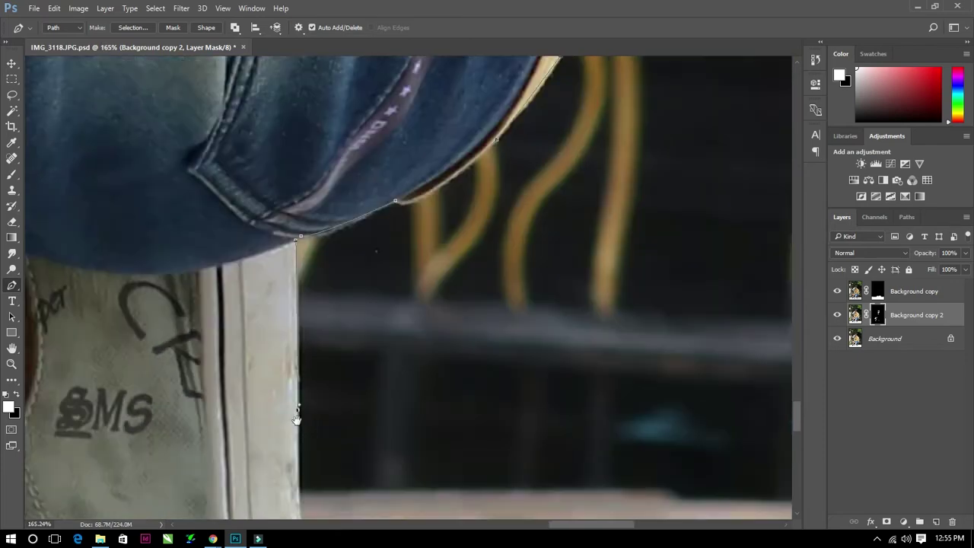
{"action": "mouse_move", "coordinate": [300, 407]}
{"action": "left_mouse_down"}
{"action": "mouse_move", "coordinate": [227, 321]}
{"action": "mouse_move", "coordinate": [82, 261]}
{"action": "left_mouse_up"}
{"action": "scroll", "coordinate": [227, 321], "scroll_direction": "down", "scroll_amount": 2}
{"action": "scroll", "coordinate": [224, 297], "scroll_direction": "up", "scroll_amount": 3}
{"action": "left_click_drag", "start_coordinate": [633, 270], "coordinate": [659, 303]}
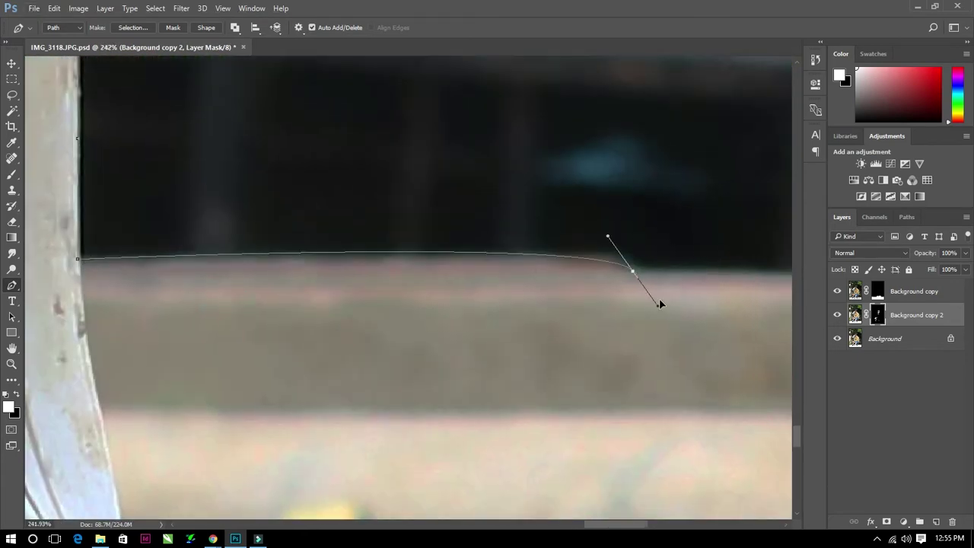
{"action": "left_click", "coordinate": [633, 271], "text": "alt"}
{"action": "scroll", "coordinate": [632, 274], "scroll_direction": "down", "scroll_amount": 1}
{"action": "left_click_drag", "start_coordinate": [572, 278], "coordinate": [447, 241]}
{"action": "left_click_drag", "start_coordinate": [395, 271], "coordinate": [398, 319]}
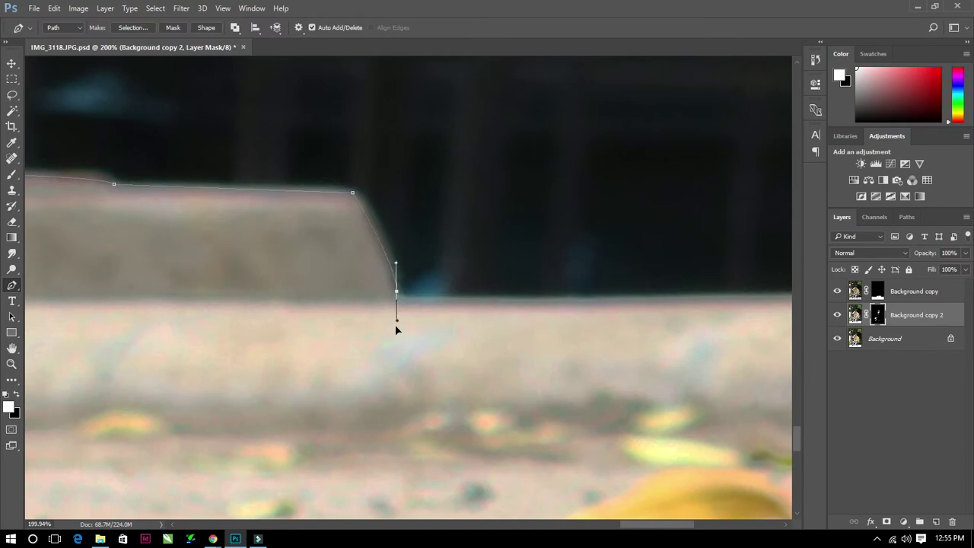
{"action": "scroll", "coordinate": [401, 304], "scroll_direction": "down", "scroll_amount": 3}
{"action": "scroll", "coordinate": [367, 283], "scroll_direction": "up", "scroll_amount": 4}
{"action": "left_click_drag", "start_coordinate": [381, 273], "coordinate": [435, 267]}
Zoom out to see the whole outlined boy and bring up the path's options.
{"action": "scroll", "coordinate": [394, 281], "scroll_direction": "down", "scroll_amount": 3}
{"action": "scroll", "coordinate": [605, 276], "scroll_direction": "down", "scroll_amount": 3}
{"action": "scroll", "coordinate": [376, 157], "scroll_direction": "down", "scroll_amount": 3}
{"action": "scroll", "coordinate": [392, 185], "scroll_direction": "down", "scroll_amount": 2}
{"action": "right_click", "coordinate": [348, 220]}
Convert the traced path into a selection around the seated boy.
{"action": "left_click", "coordinate": [442, 272]}
{"action": "left_click", "coordinate": [551, 152]}
{"action": "scroll", "coordinate": [434, 266], "scroll_direction": "up", "scroll_amount": 2}
{"action": "scroll", "coordinate": [292, 185], "scroll_direction": "up", "scroll_amount": 2}
{"action": "scroll", "coordinate": [291, 185], "scroll_direction": "down", "scroll_amount": 2}
{"action": "left_click", "coordinate": [856, 314]}
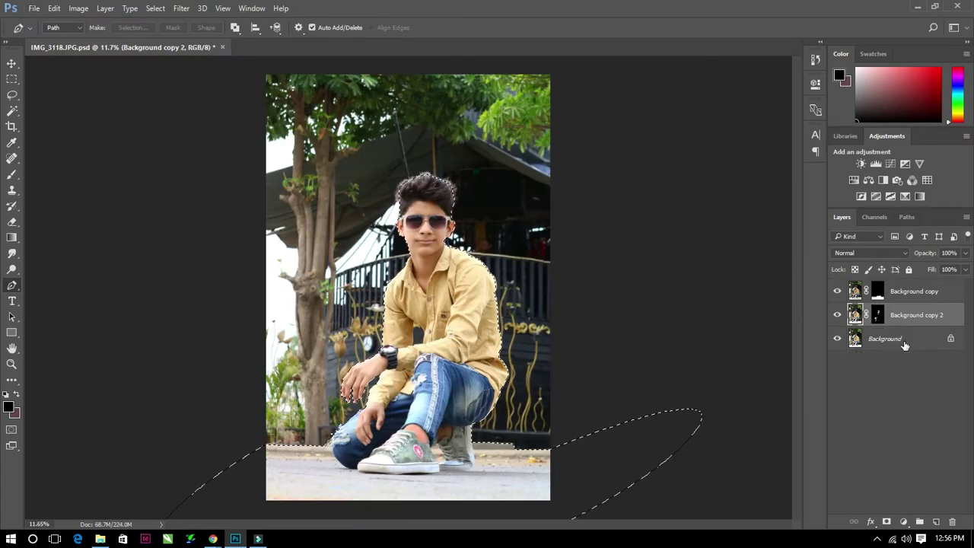
Stamp the visible cut-out into a new merged Layer 1 with Ctrl+Alt+Shift+E.
{"action": "left_click", "coordinate": [908, 339]}
{"action": "left_click", "coordinate": [913, 291], "text": "shift"}
{"action": "right_click", "coordinate": [906, 297]}
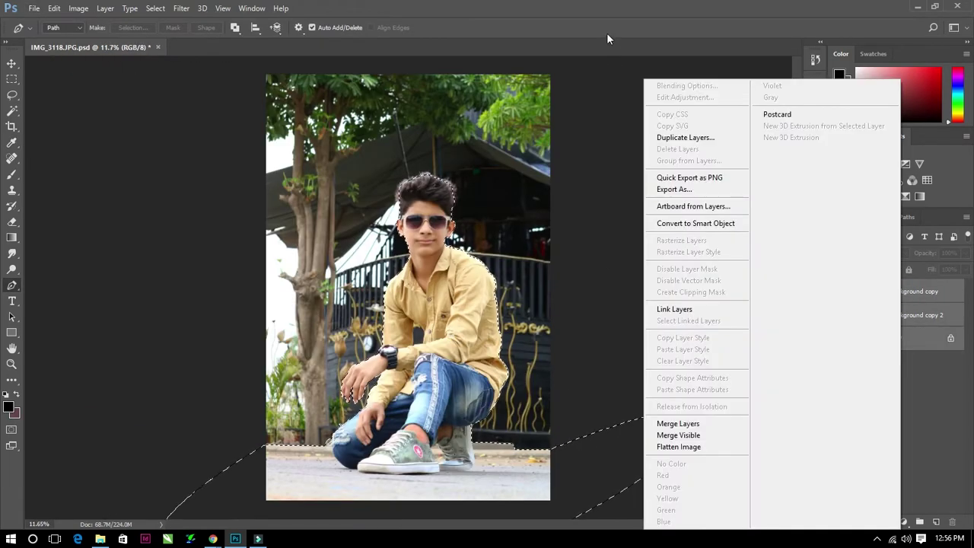
{"action": "key", "text": "Escape"}
{"action": "key", "text": "ctrl+alt+shift+e"}
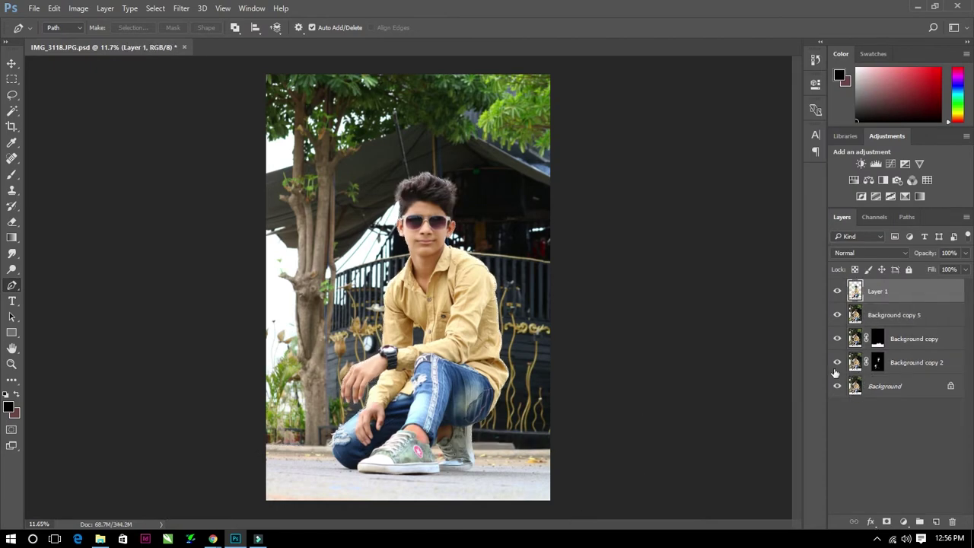
Group Background copy 5 through copy 2 into Group 1 and hide it.
{"action": "left_click", "coordinate": [895, 314]}
{"action": "left_click", "coordinate": [913, 362], "text": "shift"}
{"action": "key", "text": "ctrl+g"}
{"action": "left_click", "coordinate": [837, 310], "text": "alt"}
{"action": "left_click", "coordinate": [838, 309], "text": "alt"}
{"action": "left_click", "coordinate": [838, 310]}
Free Transform the alley photo upward behind the boy and commit it.
{"action": "scroll", "coordinate": [335, 211], "scroll_direction": "up", "scroll_amount": 2}
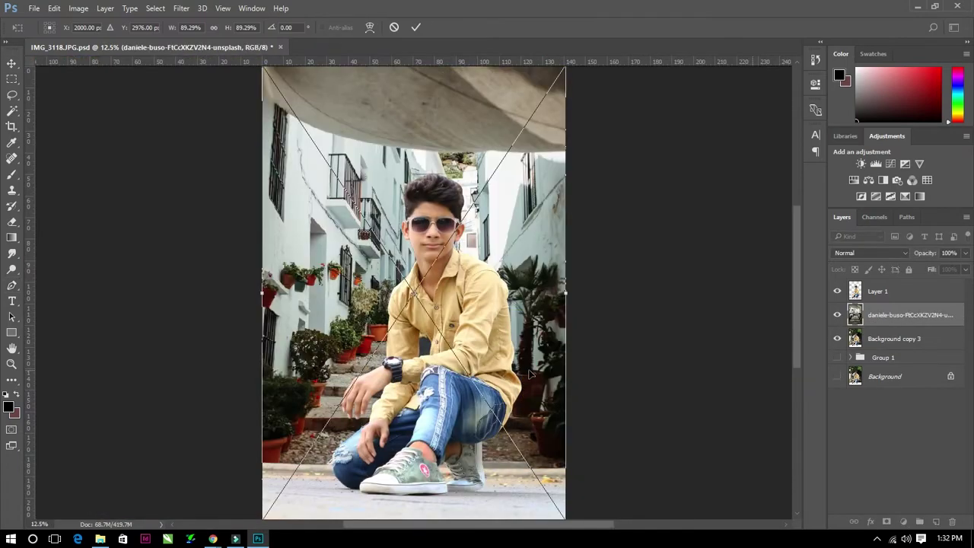
{"action": "mouse_move", "coordinate": [532, 375]}
{"action": "left_mouse_down"}
{"action": "mouse_move", "coordinate": [527, 308]}
{"action": "mouse_move", "coordinate": [535, 358]}
{"action": "mouse_move", "coordinate": [537, 339]}
{"action": "left_mouse_up"}
{"action": "key", "text": "ctrl+0"}
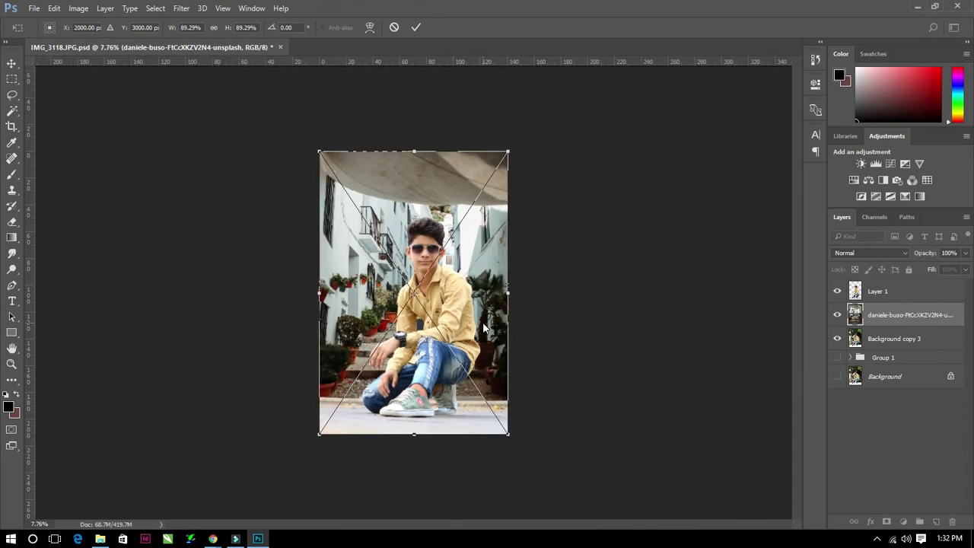
{"action": "left_click_drag", "start_coordinate": [486, 347], "coordinate": [487, 312]}
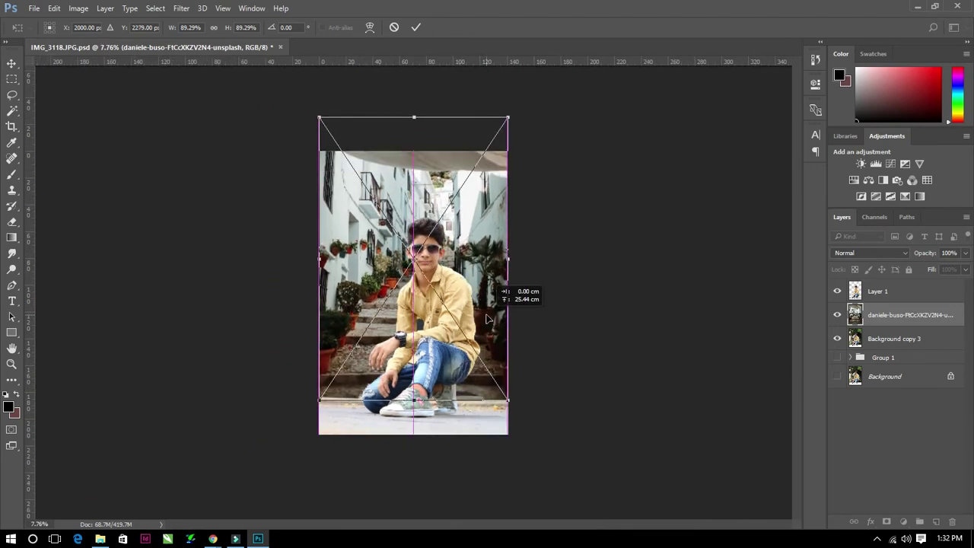
{"action": "key", "text": "Return"}
Inspect the composite around the boy's shirt and select merged Layer 1.
{"action": "scroll", "coordinate": [478, 301], "scroll_direction": "up", "scroll_amount": 3}
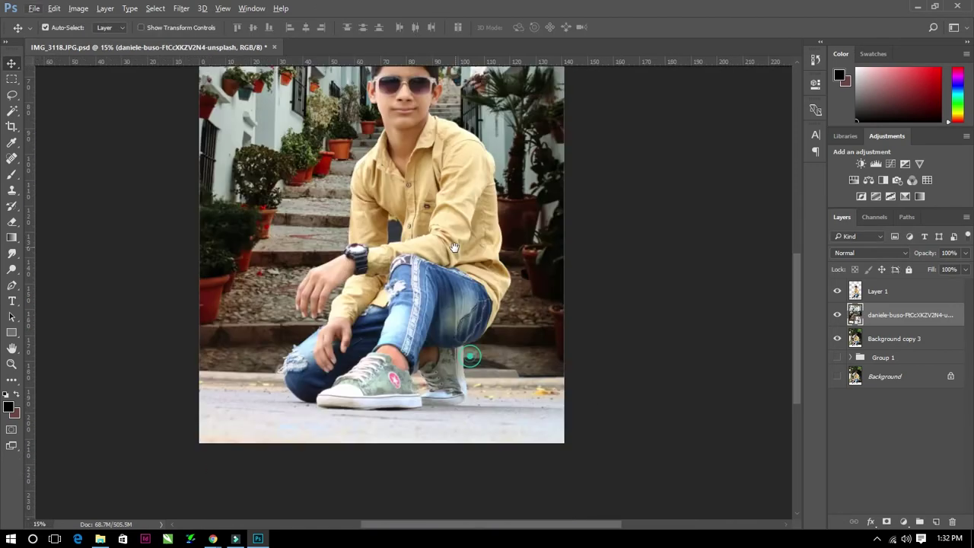
{"action": "scroll", "coordinate": [444, 244], "scroll_direction": "up", "scroll_amount": 3}
{"action": "scroll", "coordinate": [373, 283], "scroll_direction": "up", "scroll_amount": 3}
{"action": "scroll", "coordinate": [373, 283], "scroll_direction": "down", "scroll_amount": 3}
{"action": "scroll", "coordinate": [373, 283], "scroll_direction": "up", "scroll_amount": 3}
{"action": "scroll", "coordinate": [373, 283], "scroll_direction": "up", "scroll_amount": 3}
{"action": "left_click_drag", "start_coordinate": [369, 250], "coordinate": [303, 404]}
{"action": "scroll", "coordinate": [303, 403], "scroll_direction": "down", "scroll_amount": 3}
{"action": "scroll", "coordinate": [373, 283], "scroll_direction": "up", "scroll_amount": 3}
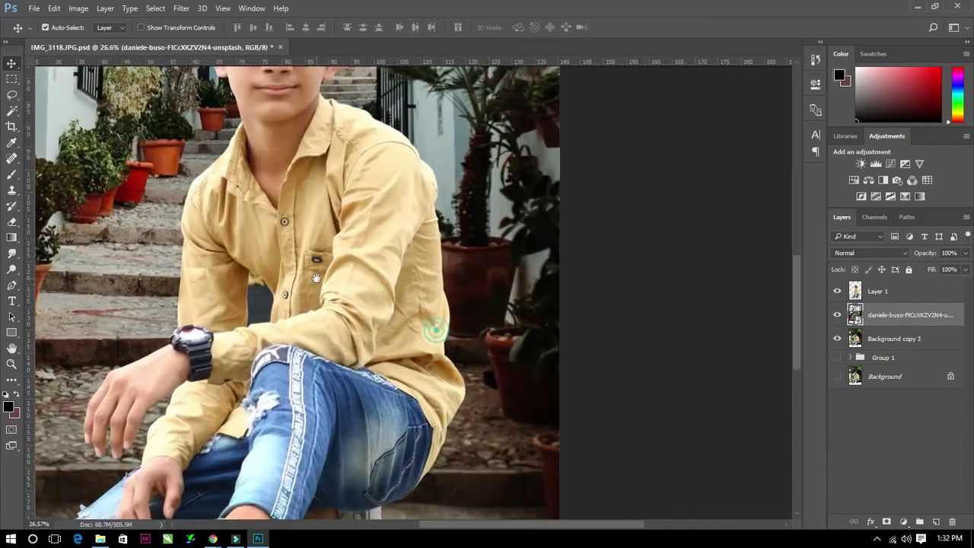
{"action": "scroll", "coordinate": [373, 283], "scroll_direction": "up", "scroll_amount": 3}
{"action": "left_click", "coordinate": [870, 291]}
Start a Pen outline along the bottom of the background gap under the boy's arm.
{"action": "scroll", "coordinate": [196, 275], "scroll_direction": "up", "scroll_amount": 2}
{"action": "left_click", "coordinate": [281, 204]}
{"action": "left_click_drag", "start_coordinate": [265, 365], "coordinate": [284, 243]}
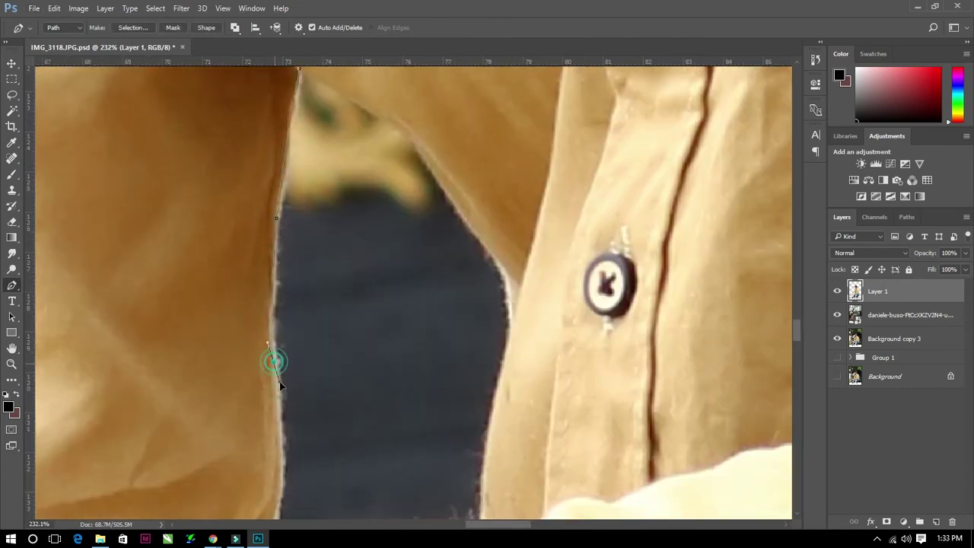
{"action": "left_click_drag", "start_coordinate": [278, 380], "coordinate": [329, 173]}
{"action": "scroll", "coordinate": [312, 362], "scroll_direction": "up", "scroll_amount": 2}
{"action": "left_click_drag", "start_coordinate": [411, 320], "coordinate": [476, 317]}
{"action": "left_click", "coordinate": [419, 316], "text": "alt"}
{"action": "left_click", "coordinate": [499, 311]}
Close the arm-gap outline up the shirt and jacket edge and make it a selection.
{"action": "left_click_drag", "start_coordinate": [620, 304], "coordinate": [474, 314]}
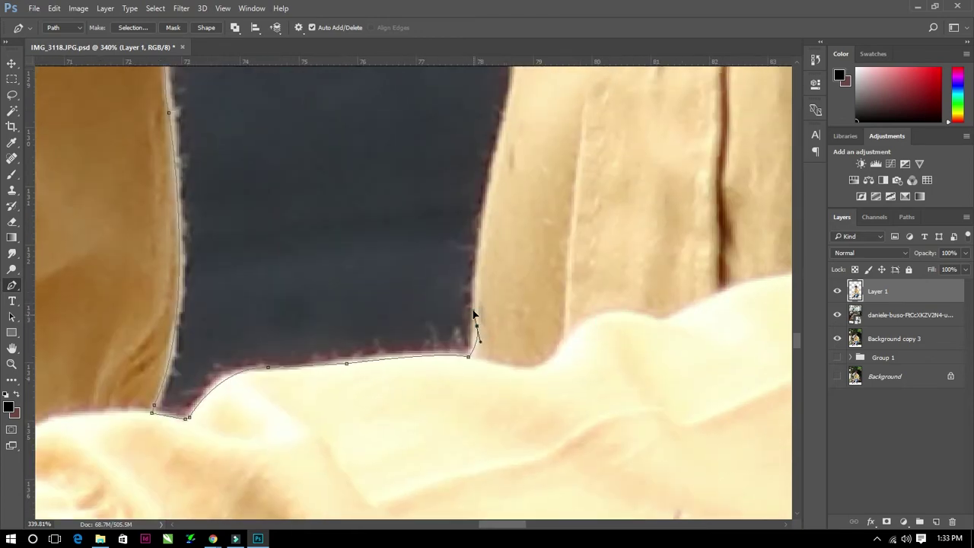
{"action": "scroll", "coordinate": [449, 266], "scroll_direction": "down", "scroll_amount": 2}
{"action": "left_click_drag", "start_coordinate": [449, 259], "coordinate": [469, 213]}
{"action": "scroll", "coordinate": [452, 283], "scroll_direction": "up", "scroll_amount": 1}
{"action": "left_click", "coordinate": [454, 248], "text": "alt"}
{"action": "scroll", "coordinate": [454, 253], "scroll_direction": "up", "scroll_amount": 5}
{"action": "scroll", "coordinate": [380, 263], "scroll_direction": "up", "scroll_amount": 3}
{"action": "left_click", "coordinate": [305, 308]}
{"action": "right_click", "coordinate": [355, 70]}
{"action": "left_click", "coordinate": [395, 124]}
{"action": "left_click", "coordinate": [545, 150]}
Pen-trace the gap between the shirt edge and the frayed jeans.
{"action": "scroll", "coordinate": [572, 394], "scroll_direction": "down", "scroll_amount": 5}
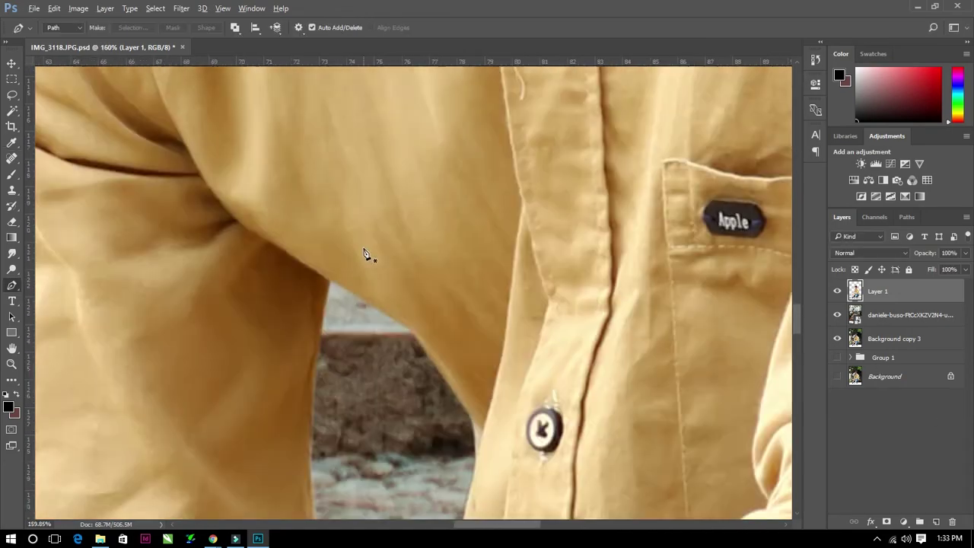
{"action": "left_click_drag", "start_coordinate": [388, 305], "coordinate": [275, 351]}
{"action": "scroll", "coordinate": [274, 351], "scroll_direction": "up", "scroll_amount": 6}
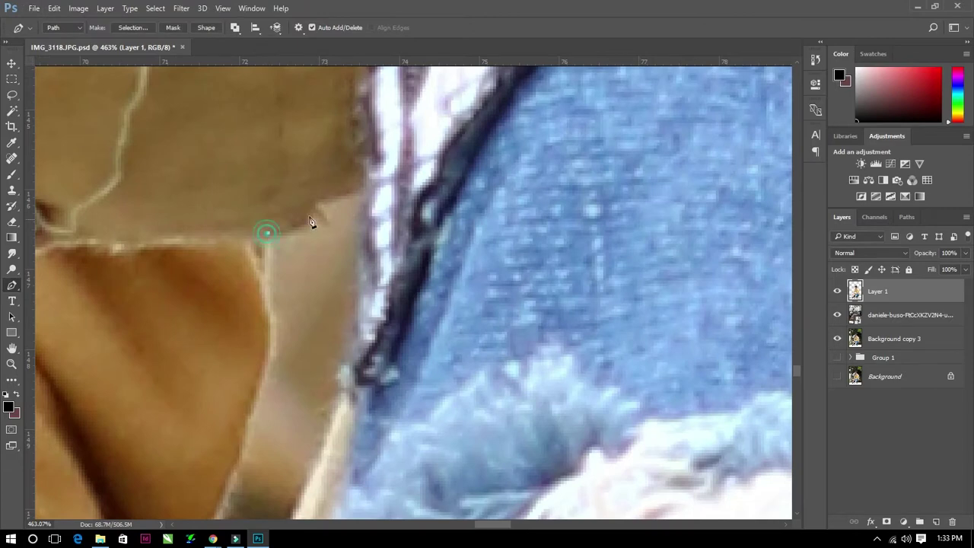
{"action": "left_click", "coordinate": [360, 185]}
{"action": "left_click", "coordinate": [344, 389]}
{"action": "scroll", "coordinate": [347, 381], "scroll_direction": "down", "scroll_amount": 3}
{"action": "left_click", "coordinate": [364, 282]}
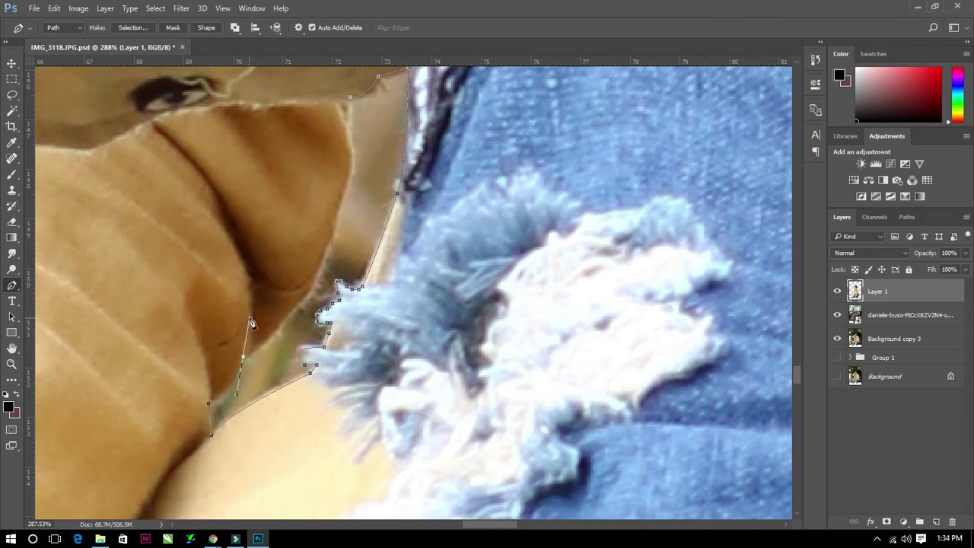
{"action": "left_click_drag", "start_coordinate": [329, 246], "coordinate": [356, 166]}
Close the shirt–jeans gap outline and turn it into a selection.
{"action": "right_click", "coordinate": [373, 119]}
{"action": "left_click", "coordinate": [396, 164]}
{"action": "left_click", "coordinate": [555, 149]}
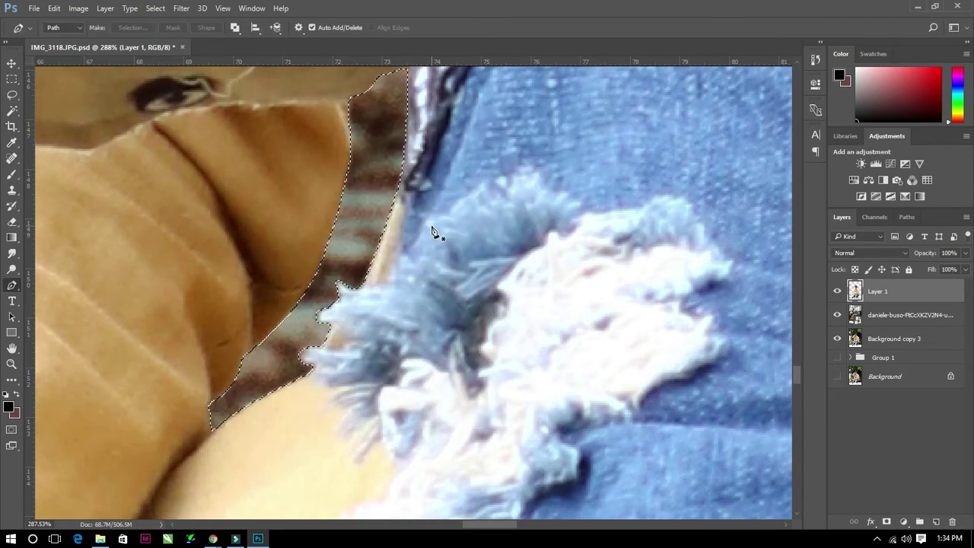
{"action": "scroll", "coordinate": [435, 291], "scroll_direction": "down", "scroll_amount": 3}
{"action": "scroll", "coordinate": [330, 187], "scroll_direction": "down", "scroll_amount": 3}
{"action": "scroll", "coordinate": [455, 364], "scroll_direction": "down", "scroll_amount": 3}
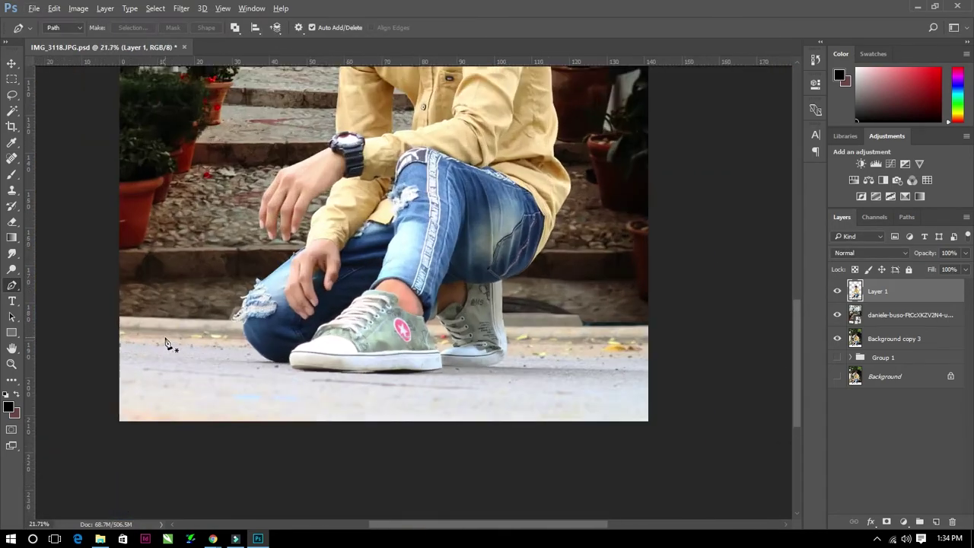
Pen-trace the pavement left of the knee, following the frayed jeans threads.
{"action": "scroll", "coordinate": [167, 342], "scroll_direction": "down", "scroll_amount": 3}
{"action": "scroll", "coordinate": [171, 343], "scroll_direction": "up", "scroll_amount": 5}
{"action": "scroll", "coordinate": [171, 343], "scroll_direction": "up", "scroll_amount": 2}
{"action": "scroll", "coordinate": [153, 327], "scroll_direction": "up", "scroll_amount": 2}
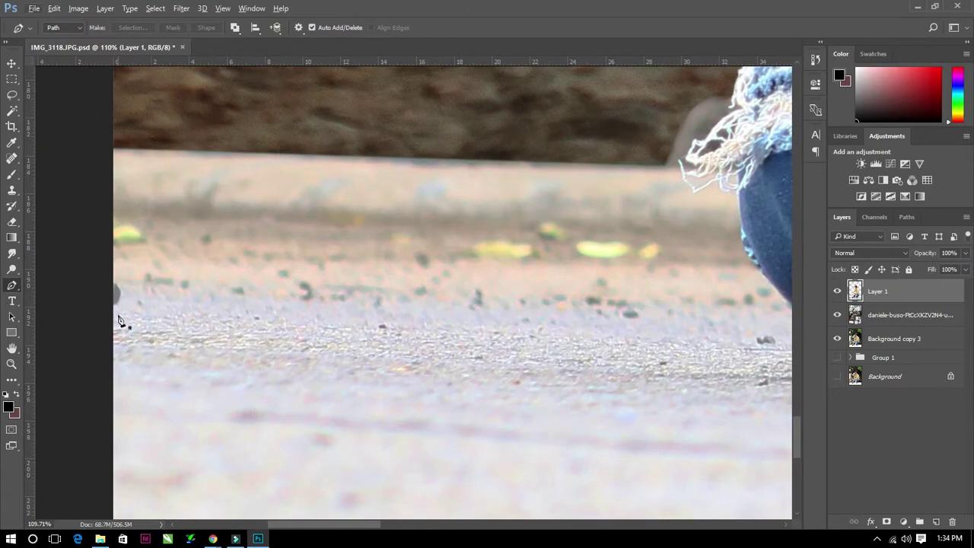
{"action": "scroll", "coordinate": [114, 323], "scroll_direction": "up", "scroll_amount": 1}
{"action": "left_click", "coordinate": [115, 337]}
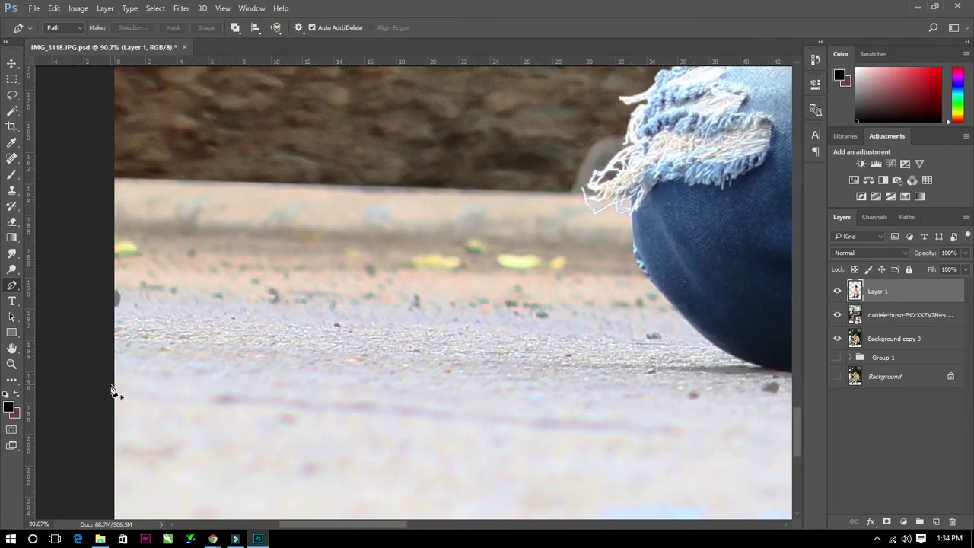
{"action": "scroll", "coordinate": [758, 358], "scroll_direction": "up", "scroll_amount": 2}
{"action": "left_click", "coordinate": [514, 373]}
{"action": "left_click_drag", "start_coordinate": [513, 372], "coordinate": [508, 459]}
{"action": "mouse_move", "coordinate": [333, 322]}
{"action": "left_mouse_down"}
{"action": "mouse_move", "coordinate": [285, 213]}
{"action": "mouse_move", "coordinate": [252, 206]}
{"action": "left_mouse_up"}
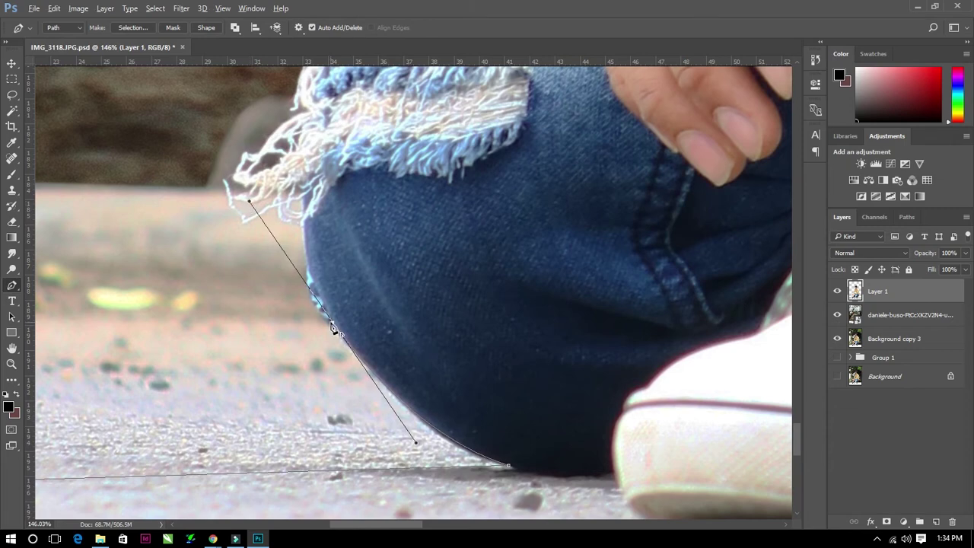
{"action": "scroll", "coordinate": [333, 303], "scroll_direction": "up", "scroll_amount": 2}
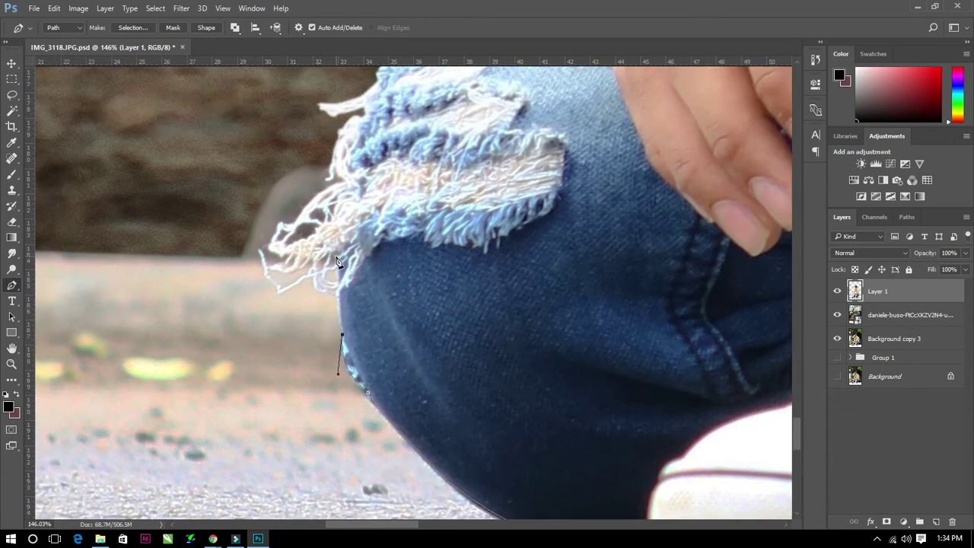
{"action": "scroll", "coordinate": [342, 305], "scroll_direction": "up", "scroll_amount": 2}
{"action": "left_click_drag", "start_coordinate": [355, 283], "coordinate": [356, 308]}
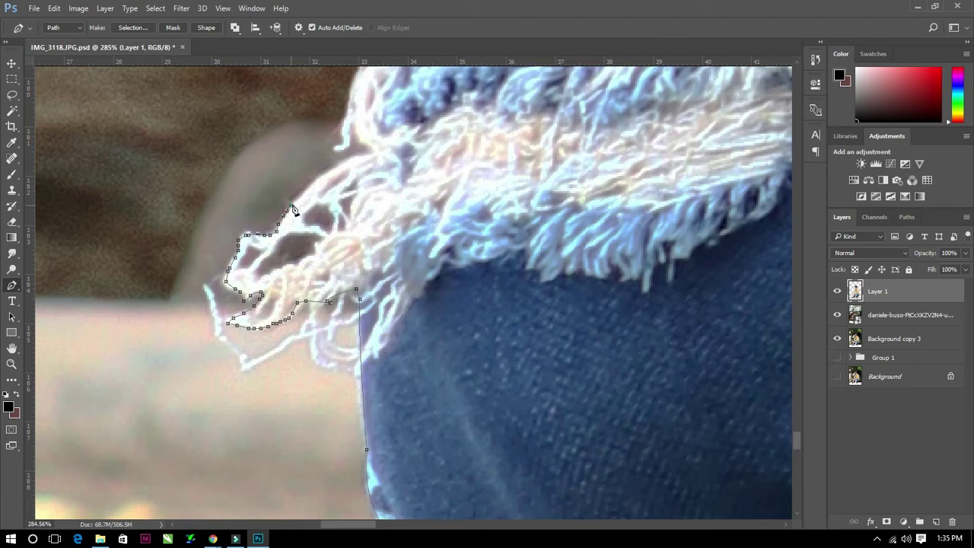
{"action": "left_click_drag", "start_coordinate": [325, 180], "coordinate": [365, 161]}
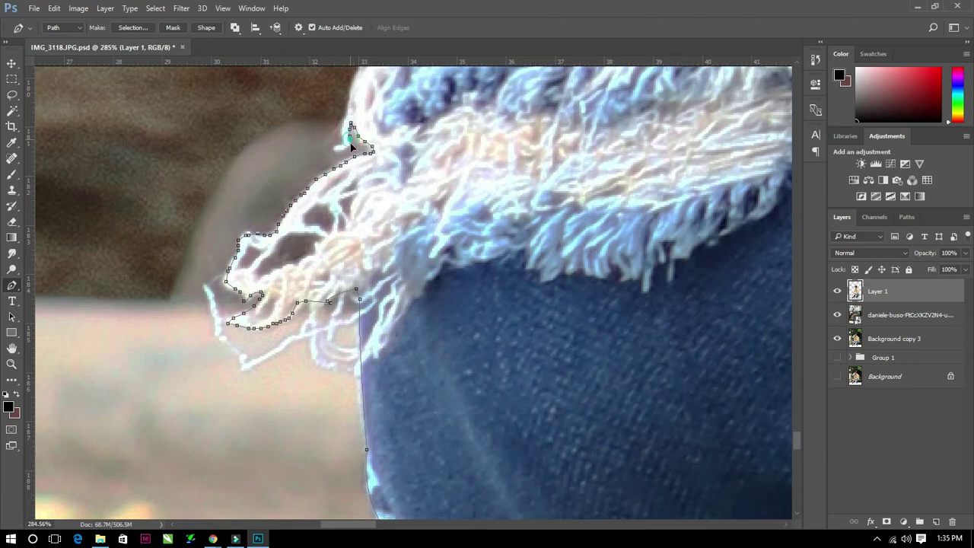
Turn the pavement outline into a selection with 1.2 px feather.
{"action": "scroll", "coordinate": [208, 207], "scroll_direction": "down", "scroll_amount": 3}
{"action": "scroll", "coordinate": [413, 282], "scroll_direction": "down", "scroll_amount": 3}
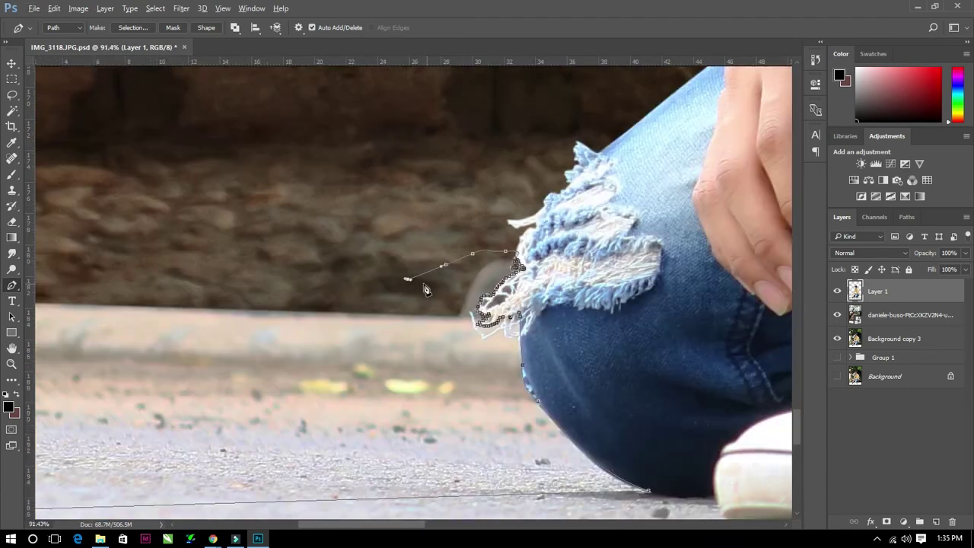
{"action": "scroll", "coordinate": [98, 294], "scroll_direction": "down", "scroll_amount": 2}
{"action": "scroll", "coordinate": [278, 306], "scroll_direction": "down", "scroll_amount": 1}
{"action": "right_click", "coordinate": [409, 170]}
{"action": "left_click", "coordinate": [437, 199]}
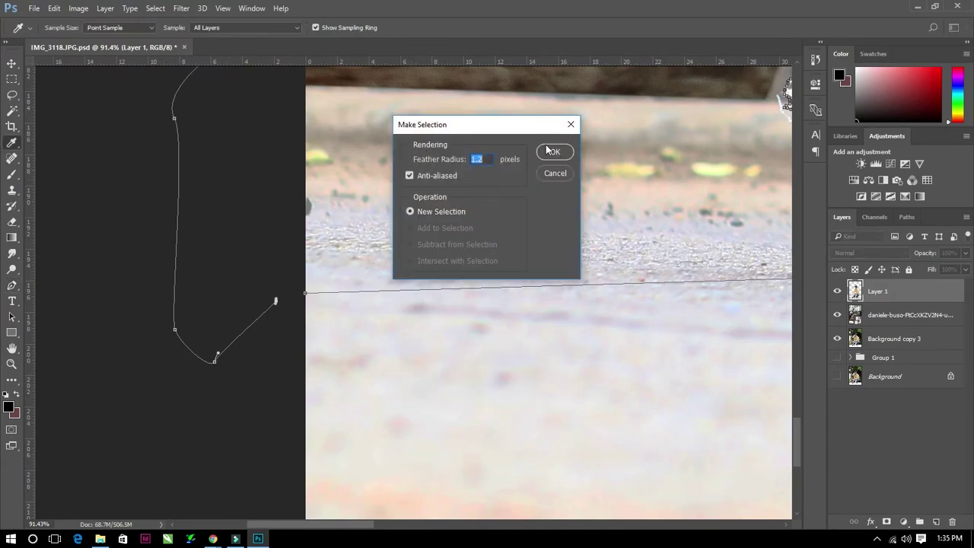
{"action": "left_click", "coordinate": [556, 151]}
Delete the selected pavement, deselect, and hide Background copy 3.
{"action": "scroll", "coordinate": [213, 245], "scroll_direction": "down", "scroll_amount": 2}
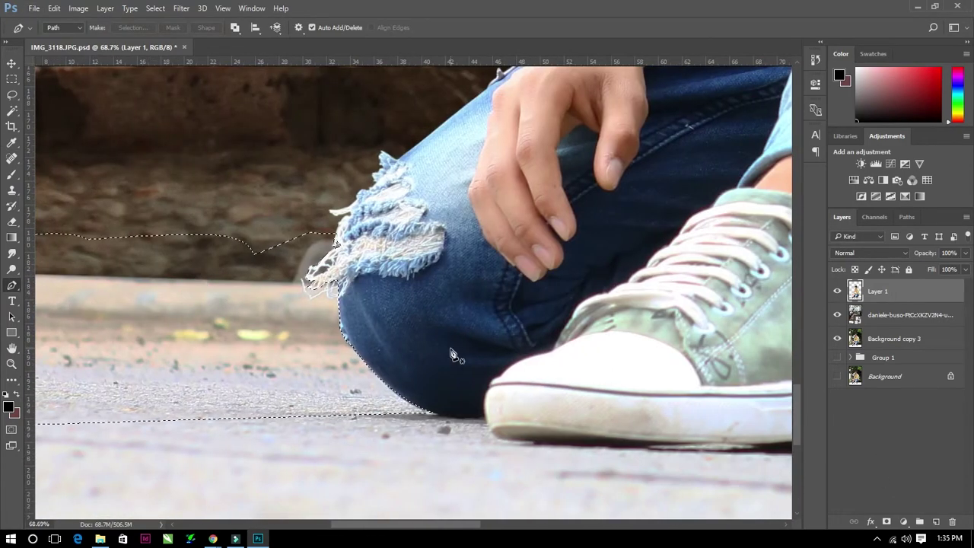
{"action": "key", "text": "Delete"}
{"action": "key", "text": "ctrl+d"}
{"action": "left_click", "coordinate": [856, 314]}
{"action": "left_click", "coordinate": [894, 339]}
{"action": "left_click", "coordinate": [837, 339]}
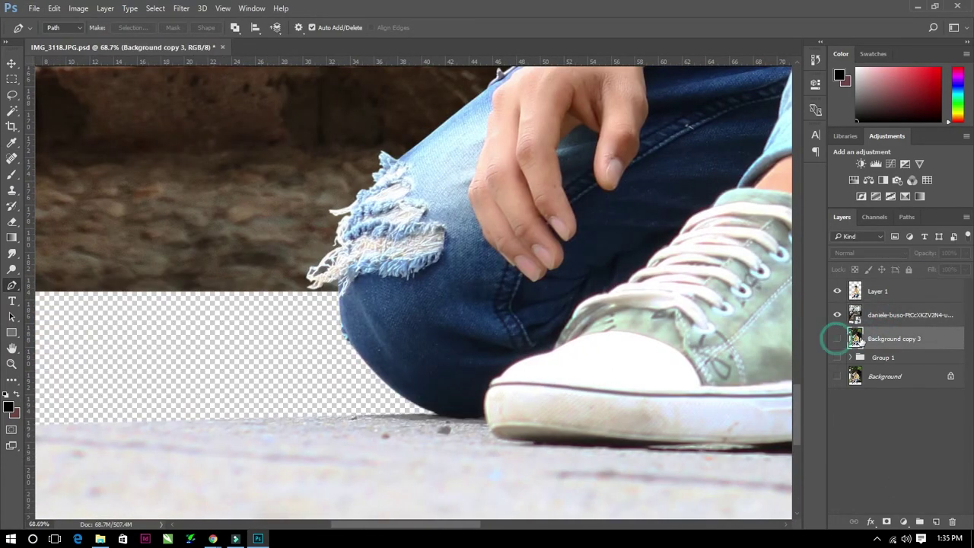
Close the pen path traced above the pavement and convert it into a selection.
{"action": "scroll", "coordinate": [396, 335], "scroll_direction": "down", "scroll_amount": 2}
{"action": "scroll", "coordinate": [380, 344], "scroll_direction": "down", "scroll_amount": 2}
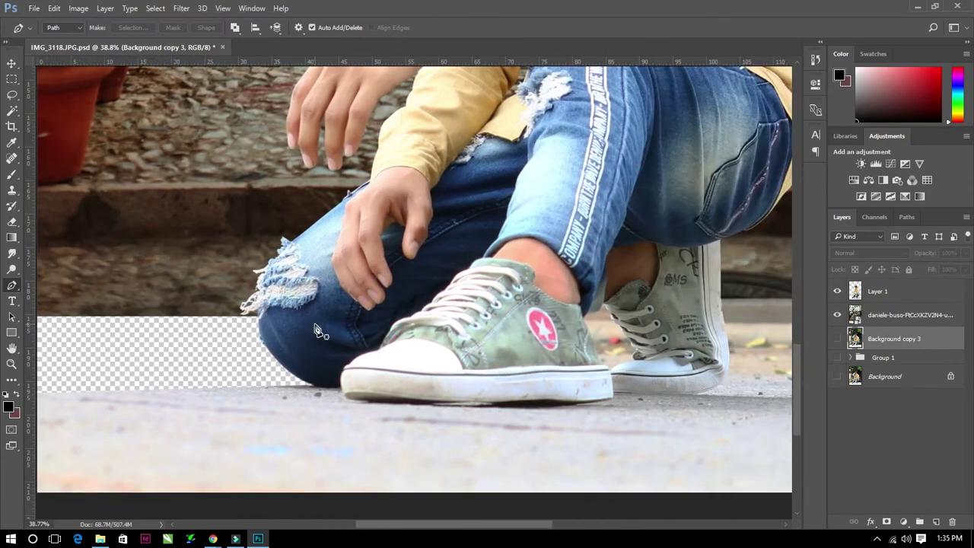
{"action": "scroll", "coordinate": [304, 338], "scroll_direction": "up", "scroll_amount": 3}
{"action": "scroll", "coordinate": [259, 347], "scroll_direction": "up", "scroll_amount": 3}
{"action": "scroll", "coordinate": [228, 354], "scroll_direction": "up", "scroll_amount": 3}
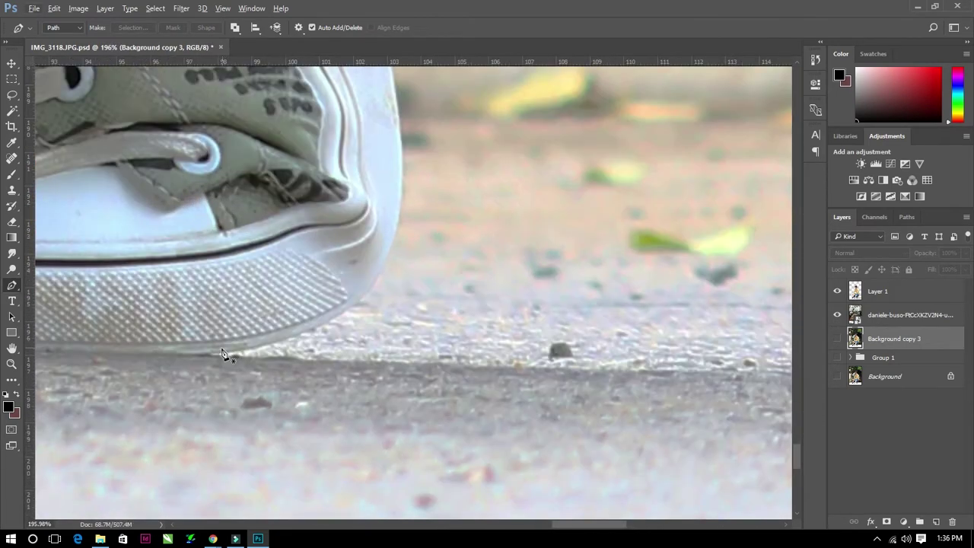
{"action": "scroll", "coordinate": [213, 360], "scroll_direction": "up", "scroll_amount": 2}
{"action": "left_click_drag", "start_coordinate": [443, 232], "coordinate": [483, 119]}
{"action": "scroll", "coordinate": [457, 213], "scroll_direction": "up", "scroll_amount": 1}
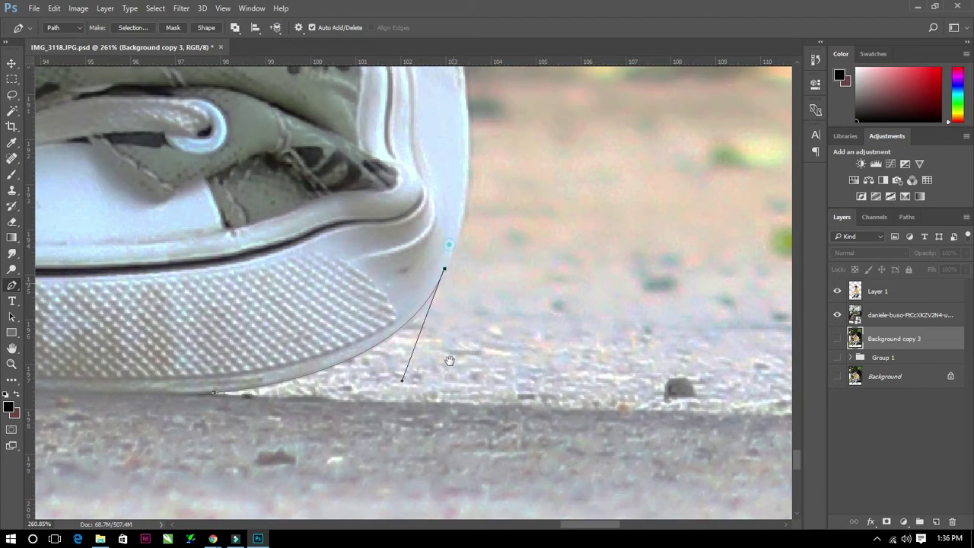
{"action": "scroll", "coordinate": [459, 196], "scroll_direction": "up", "scroll_amount": 3}
{"action": "left_click_drag", "start_coordinate": [457, 187], "coordinate": [436, 94]}
{"action": "scroll", "coordinate": [460, 194], "scroll_direction": "up", "scroll_amount": 5}
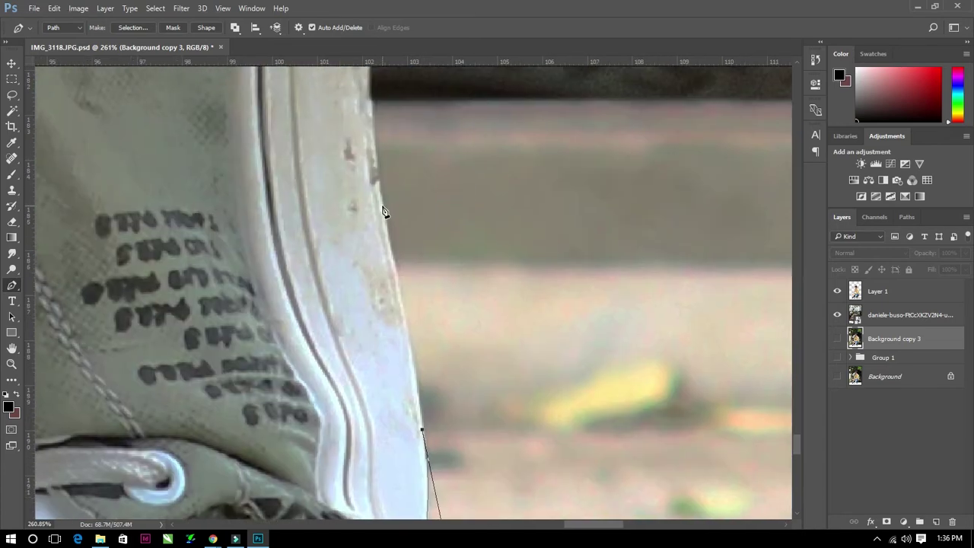
{"action": "scroll", "coordinate": [378, 197], "scroll_direction": "up", "scroll_amount": 3}
{"action": "scroll", "coordinate": [331, 268], "scroll_direction": "down", "scroll_amount": 1}
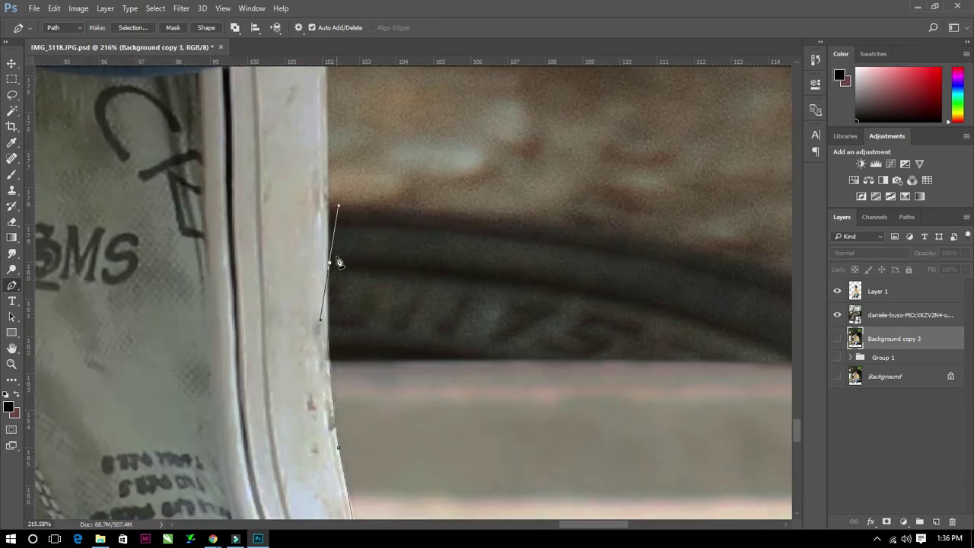
{"action": "scroll", "coordinate": [381, 229], "scroll_direction": "down", "scroll_amount": 3}
{"action": "scroll", "coordinate": [254, 337], "scroll_direction": "down", "scroll_amount": 3}
{"action": "scroll", "coordinate": [361, 207], "scroll_direction": "down", "scroll_amount": 2}
{"action": "scroll", "coordinate": [570, 172], "scroll_direction": "down", "scroll_amount": 2}
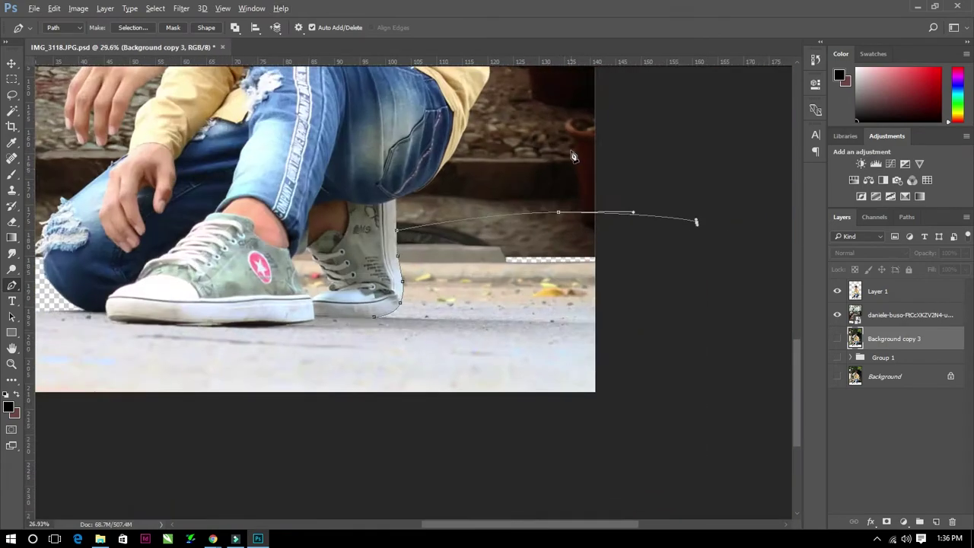
{"action": "scroll", "coordinate": [594, 305], "scroll_direction": "down", "scroll_amount": 2}
{"action": "scroll", "coordinate": [606, 404], "scroll_direction": "up", "scroll_amount": 3}
{"action": "scroll", "coordinate": [563, 251], "scroll_direction": "up", "scroll_amount": 2}
{"action": "scroll", "coordinate": [602, 224], "scroll_direction": "up", "scroll_amount": 1}
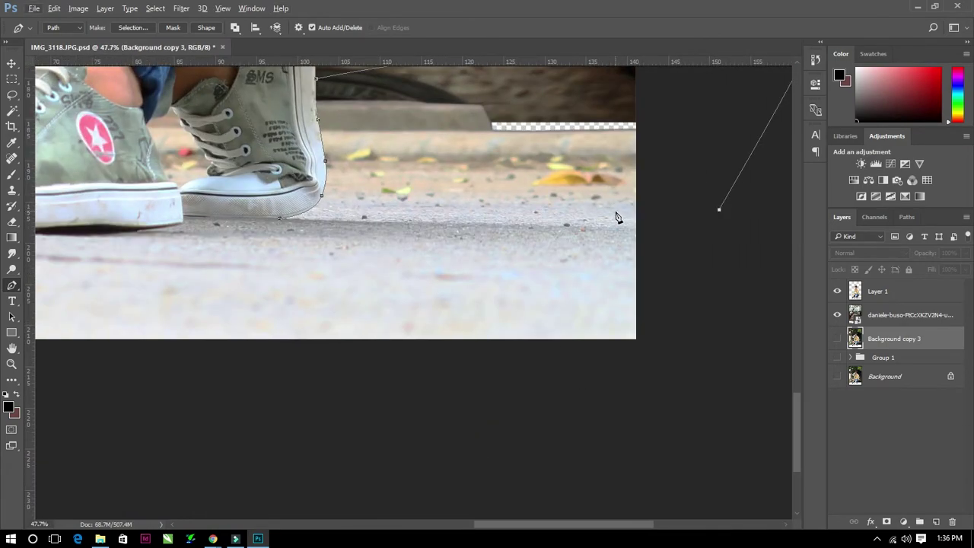
{"action": "left_click", "coordinate": [288, 221]}
{"action": "right_click", "coordinate": [465, 158]}
{"action": "left_click", "coordinate": [518, 213]}
Delete the selected area above the pavement on the boy layer to transparency.
{"action": "left_click", "coordinate": [878, 291]}
{"action": "key", "text": "Delete"}
{"action": "scroll", "coordinate": [353, 178], "scroll_direction": "up", "scroll_amount": 3}
{"action": "scroll", "coordinate": [365, 251], "scroll_direction": "up", "scroll_amount": 2}
On the alley photo layer, start a new pen path down the shoe's lace edge.
{"action": "key", "text": "alt+bracketleft"}
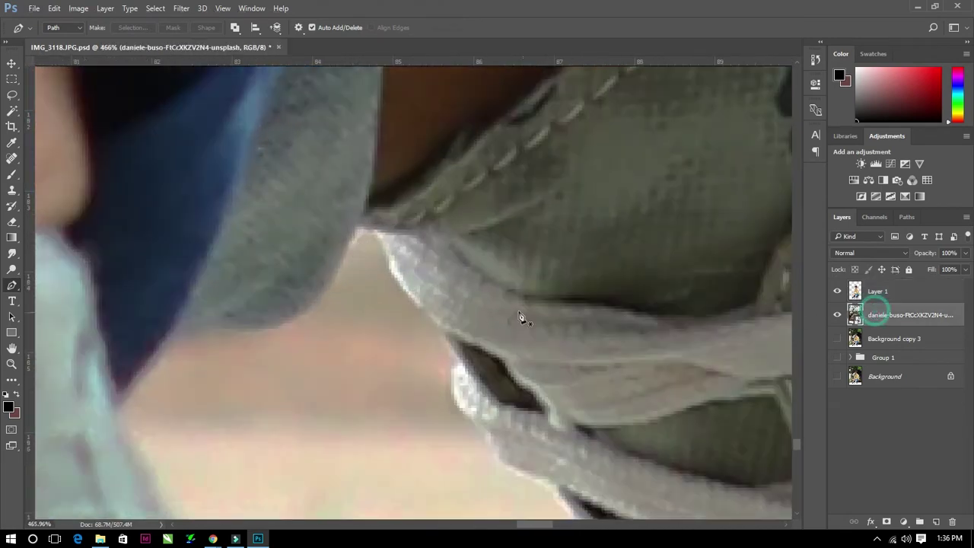
{"action": "scroll", "coordinate": [431, 242], "scroll_direction": "up", "scroll_amount": 1}
{"action": "left_click", "coordinate": [405, 242]}
{"action": "scroll", "coordinate": [404, 244], "scroll_direction": "up", "scroll_amount": 1}
{"action": "scroll", "coordinate": [361, 200], "scroll_direction": "up", "scroll_amount": 1}
{"action": "left_click_drag", "start_coordinate": [347, 178], "coordinate": [358, 214]}
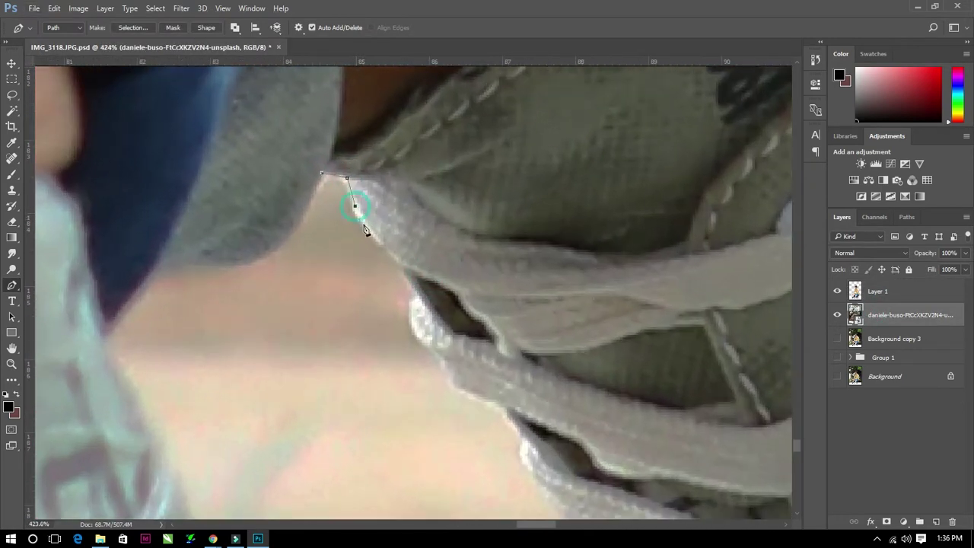
{"action": "scroll", "coordinate": [404, 269], "scroll_direction": "down", "scroll_amount": 2}
{"action": "scroll", "coordinate": [403, 269], "scroll_direction": "right", "scroll_amount": 1}
{"action": "left_click_drag", "start_coordinate": [386, 253], "coordinate": [405, 276]}
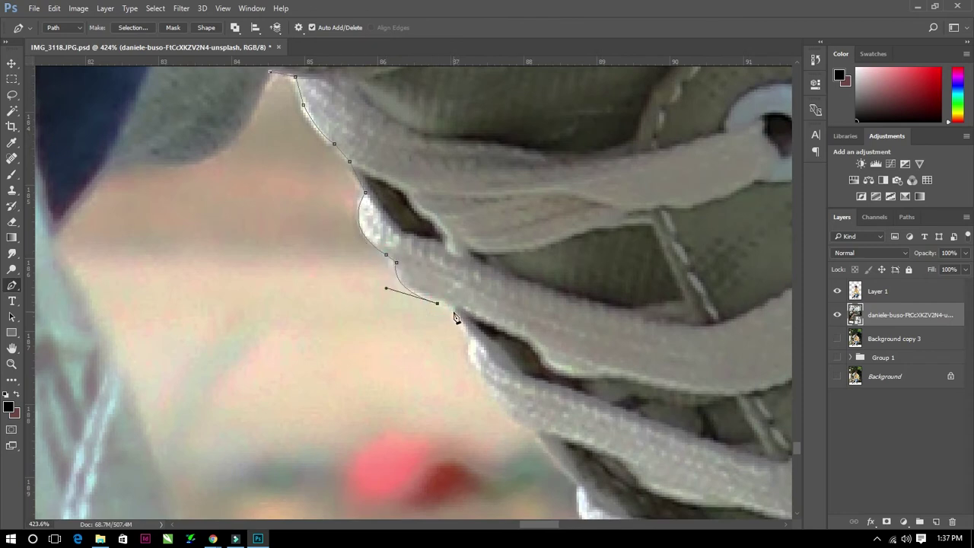
{"action": "scroll", "coordinate": [455, 319], "scroll_direction": "down", "scroll_amount": 2}
{"action": "scroll", "coordinate": [455, 319], "scroll_direction": "right", "scroll_amount": 1}
Extend the pen path around the lace loop and along the sole to the back shoe.
{"action": "mouse_move", "coordinate": [416, 241]}
{"action": "left_mouse_down"}
{"action": "mouse_move", "coordinate": [440, 294]}
{"action": "mouse_move", "coordinate": [321, 159]}
{"action": "left_mouse_up"}
{"action": "left_click_drag", "start_coordinate": [372, 236], "coordinate": [382, 248]}
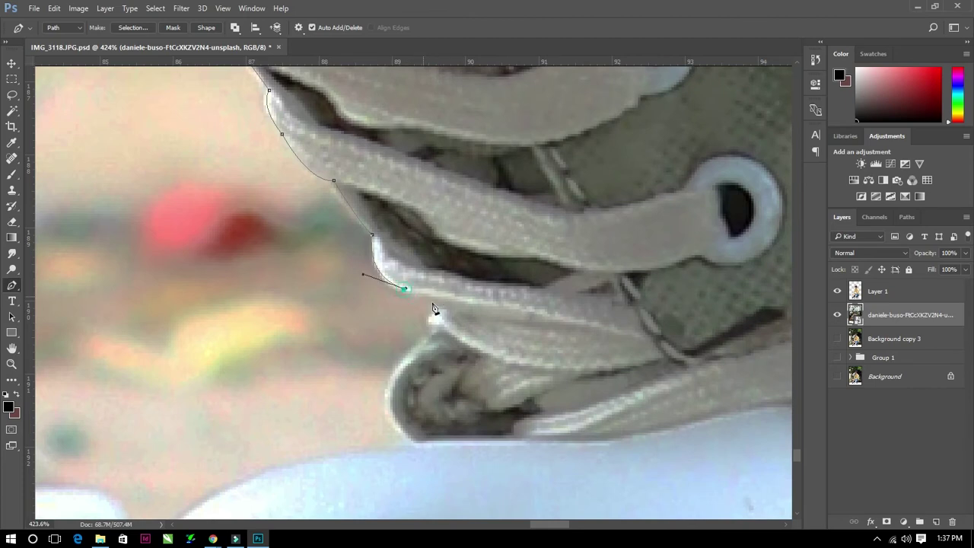
{"action": "left_click_drag", "start_coordinate": [430, 342], "coordinate": [480, 194]}
{"action": "left_click_drag", "start_coordinate": [456, 289], "coordinate": [481, 311]}
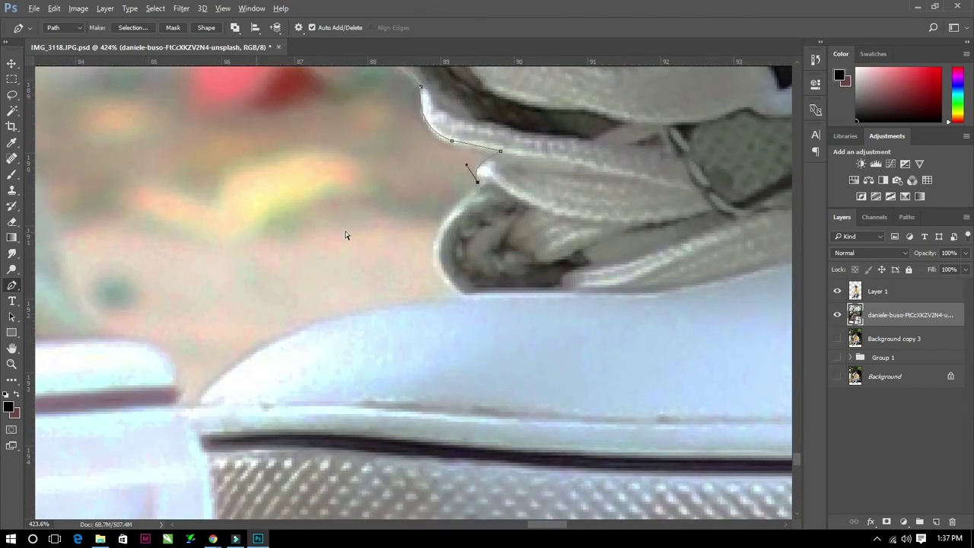
{"action": "left_click_drag", "start_coordinate": [220, 378], "coordinate": [191, 434]}
{"action": "left_click_drag", "start_coordinate": [258, 375], "coordinate": [452, 343]}
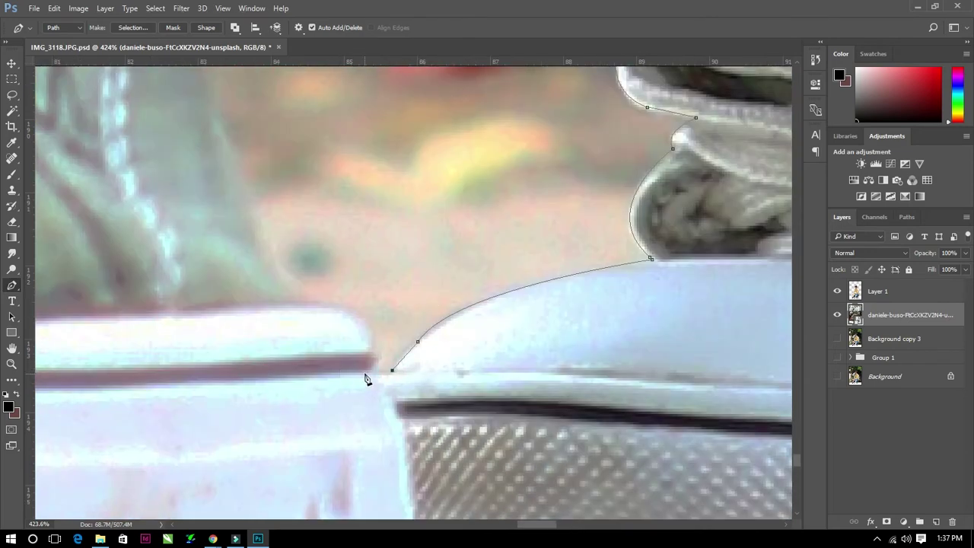
{"action": "scroll", "coordinate": [376, 350], "scroll_direction": "down", "scroll_amount": 5}
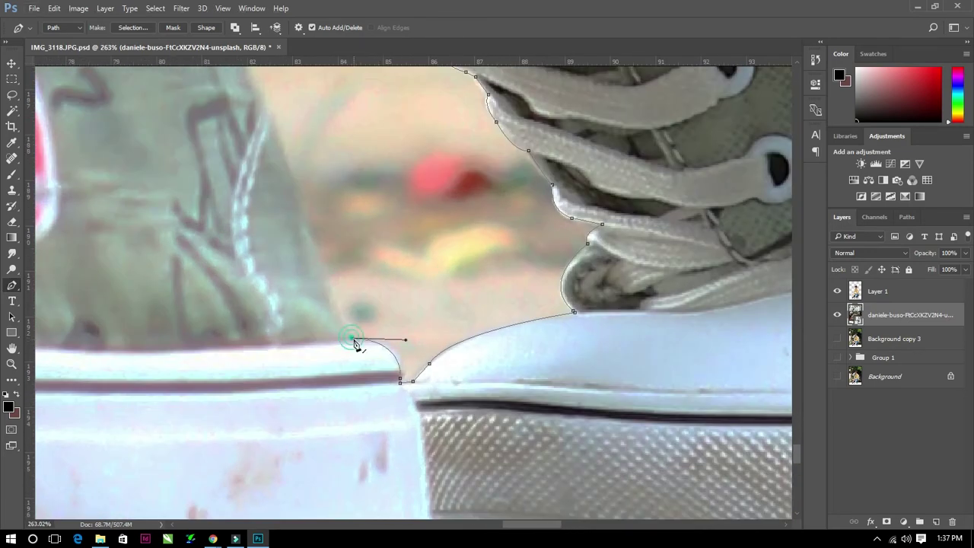
{"action": "left_click_drag", "start_coordinate": [354, 342], "coordinate": [368, 420]}
{"action": "left_click", "coordinate": [311, 282], "text": "alt"}
{"action": "scroll", "coordinate": [335, 297], "scroll_direction": "down", "scroll_amount": 3}
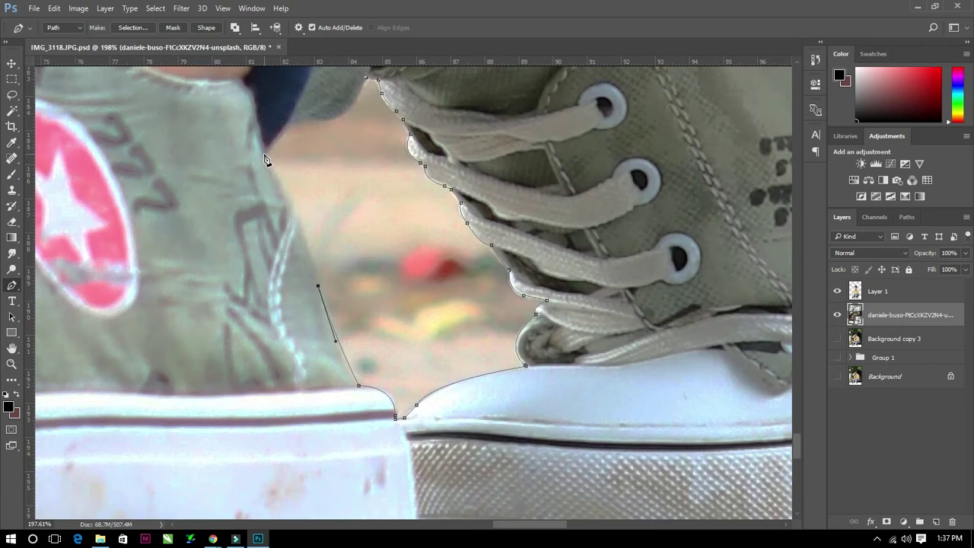
{"action": "scroll", "coordinate": [266, 161], "scroll_direction": "up", "scroll_amount": 3}
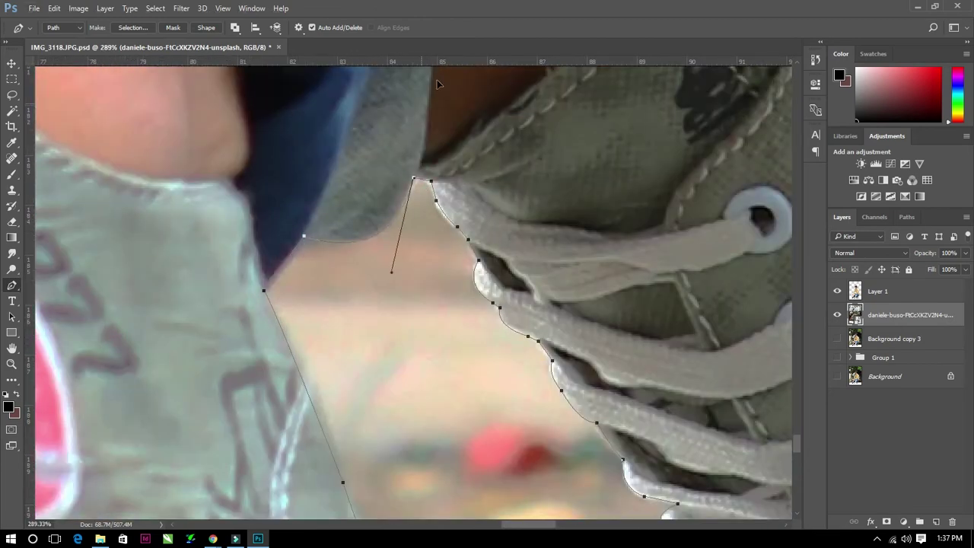
{"action": "scroll", "coordinate": [396, 215], "scroll_direction": "up", "scroll_amount": 2}
Make the shoe path a selection, dismiss the smart-object warning, then deselect.
{"action": "right_click", "coordinate": [424, 206]}
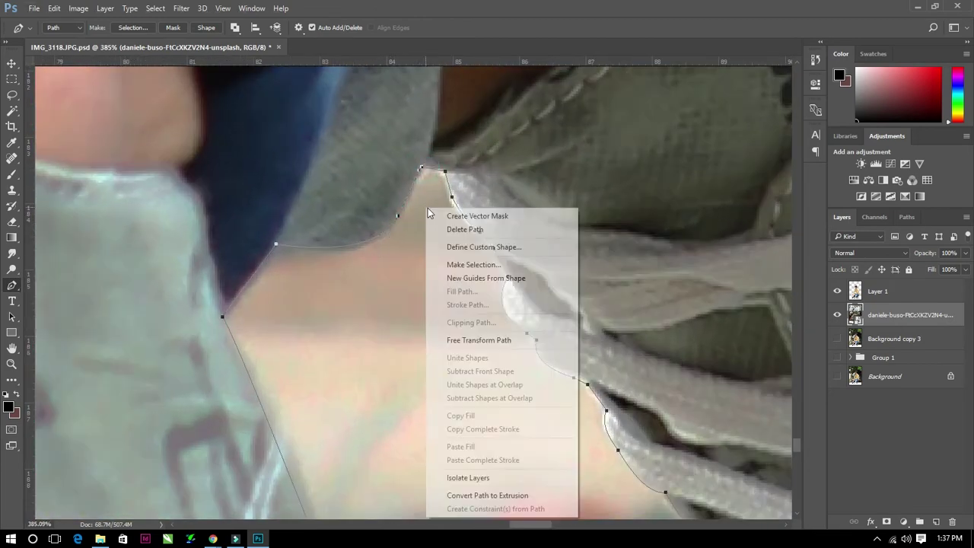
{"action": "left_click", "coordinate": [457, 259]}
{"action": "key", "text": "Return"}
{"action": "scroll", "coordinate": [208, 237], "scroll_direction": "down", "scroll_amount": 5}
{"action": "key", "text": "Delete"}
{"action": "left_click", "coordinate": [488, 210]}
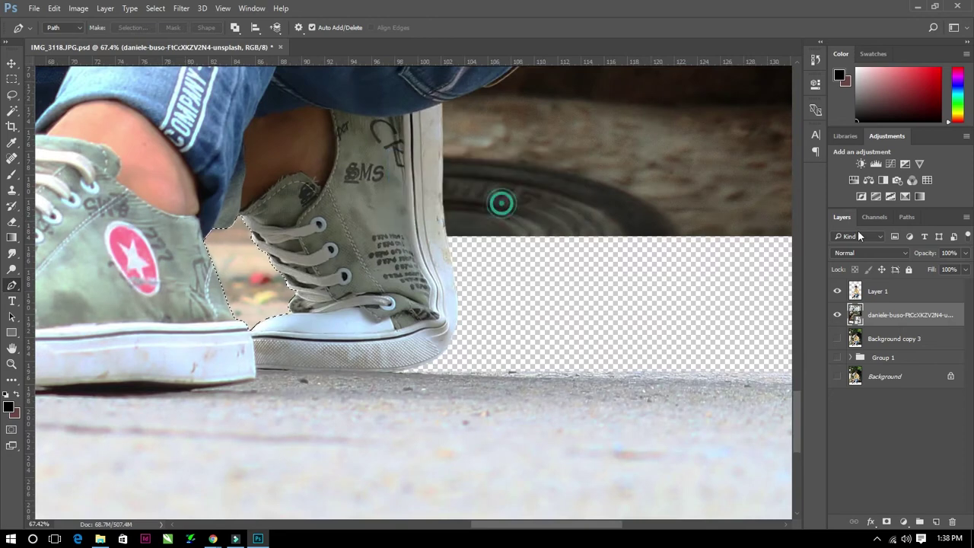
{"action": "left_click", "coordinate": [878, 291]}
{"action": "key", "text": "ctrl+d"}
{"action": "scroll", "coordinate": [380, 266], "scroll_direction": "down", "scroll_amount": 4}
Free-transform the alley layer, stretching its bottom edge down to the pavement.
{"action": "left_click", "coordinate": [11, 63]}
{"action": "scroll", "coordinate": [383, 204], "scroll_direction": "down", "scroll_amount": 2}
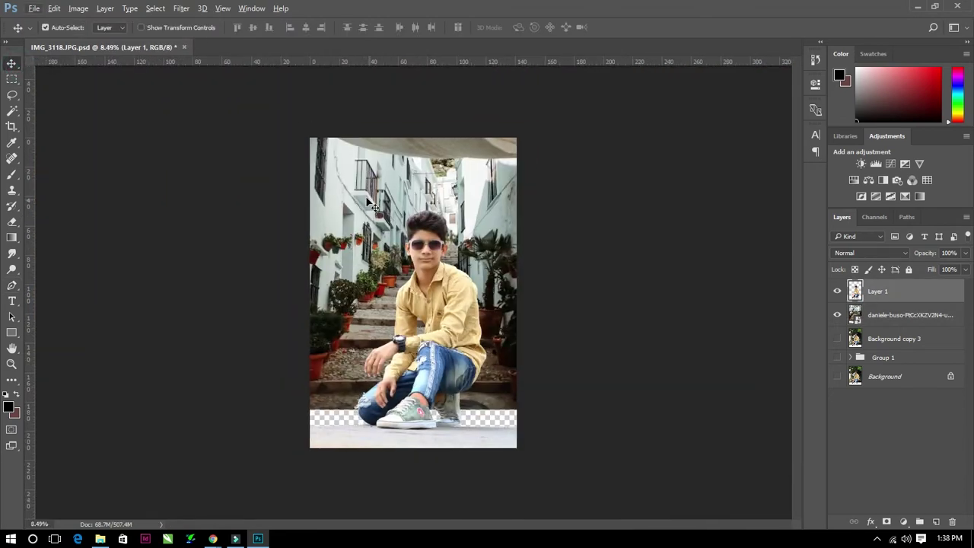
{"action": "left_click", "coordinate": [383, 204]}
{"action": "key", "text": "ctrl+t"}
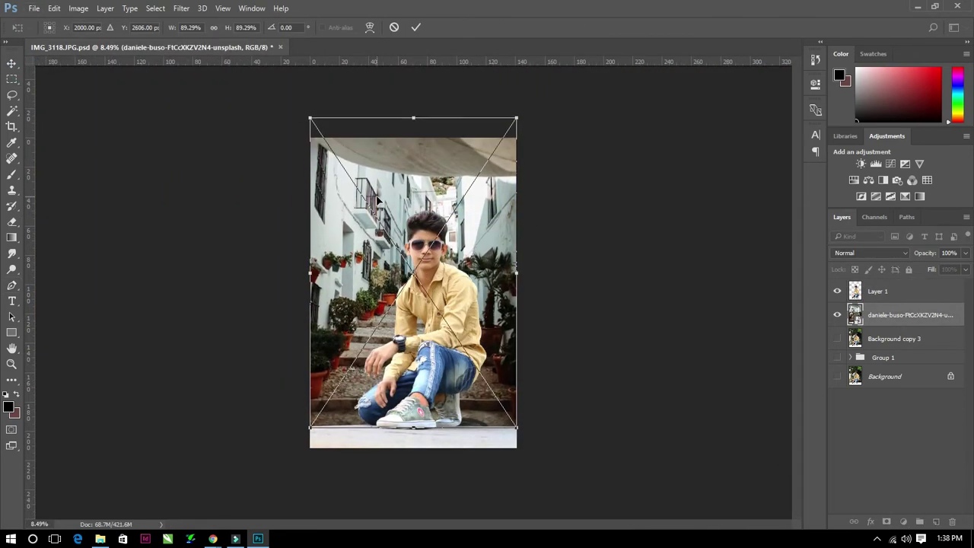
{"action": "key", "text": "shift+Down"}
{"action": "key", "text": "shift+Down"}
{"action": "key", "text": "shift+Down"}
{"action": "key", "text": "shift+Down"}
{"action": "key", "text": "shift+Down"}
{"action": "key", "text": "shift+Down"}
{"action": "key", "text": "shift+Down"}
{"action": "key", "text": "shift+Down"}
{"action": "key", "text": "shift+Down"}
{"action": "key", "text": "shift+Down"}
{"action": "key", "text": "shift+Down"}
{"action": "key", "text": "shift+Down"}
{"action": "key", "text": "shift+Up"}
{"action": "key", "text": "shift+Up"}
{"action": "key", "text": "shift+Up"}
{"action": "key", "text": "shift+Up"}
{"action": "key", "text": "shift+Up"}
{"action": "key", "text": "shift+Up"}
{"action": "key", "text": "shift+Up"}
{"action": "left_click_drag", "start_coordinate": [413, 114], "coordinate": [413, 138]}
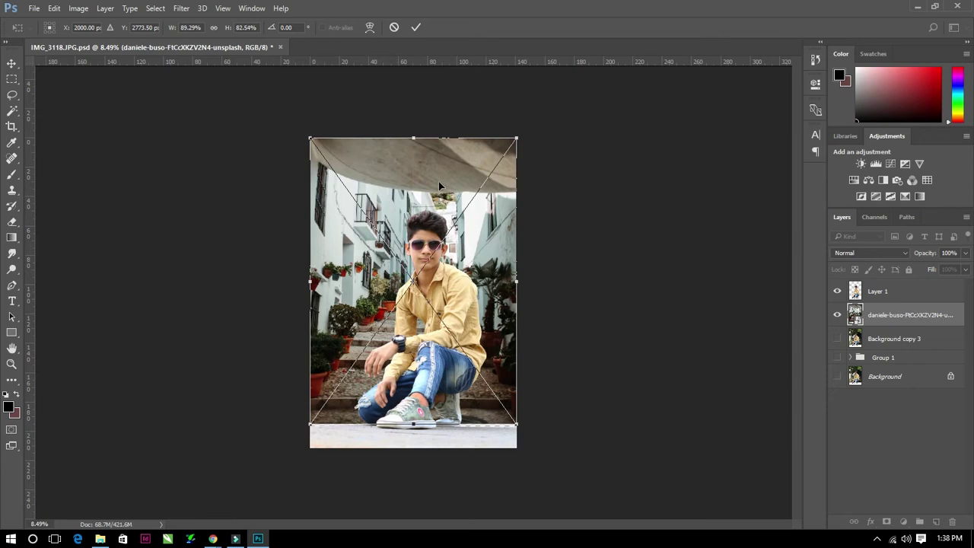
{"action": "scroll", "coordinate": [452, 334], "scroll_direction": "up", "scroll_amount": 2}
{"action": "scroll", "coordinate": [367, 301], "scroll_direction": "down", "scroll_amount": 3}
{"action": "scroll", "coordinate": [367, 307], "scroll_direction": "up", "scroll_amount": 1}
{"action": "left_click_drag", "start_coordinate": [380, 328], "coordinate": [385, 350]}
{"action": "scroll", "coordinate": [390, 256], "scroll_direction": "down", "scroll_amount": 1}
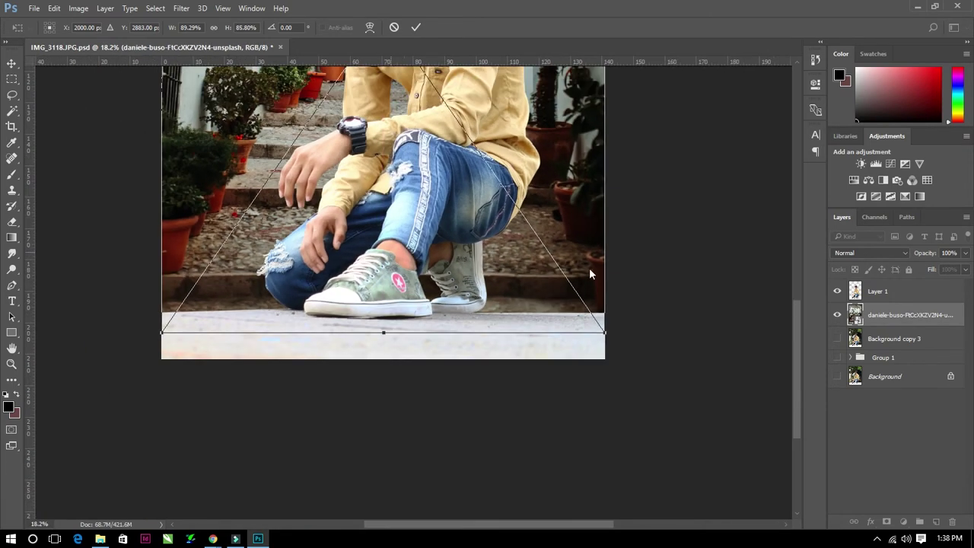
{"action": "key", "text": "Return"}
Show Background copy 3, move it above the alley layer, and add a hiding mask.
{"action": "left_click", "coordinate": [895, 339]}
{"action": "left_click", "coordinate": [837, 339]}
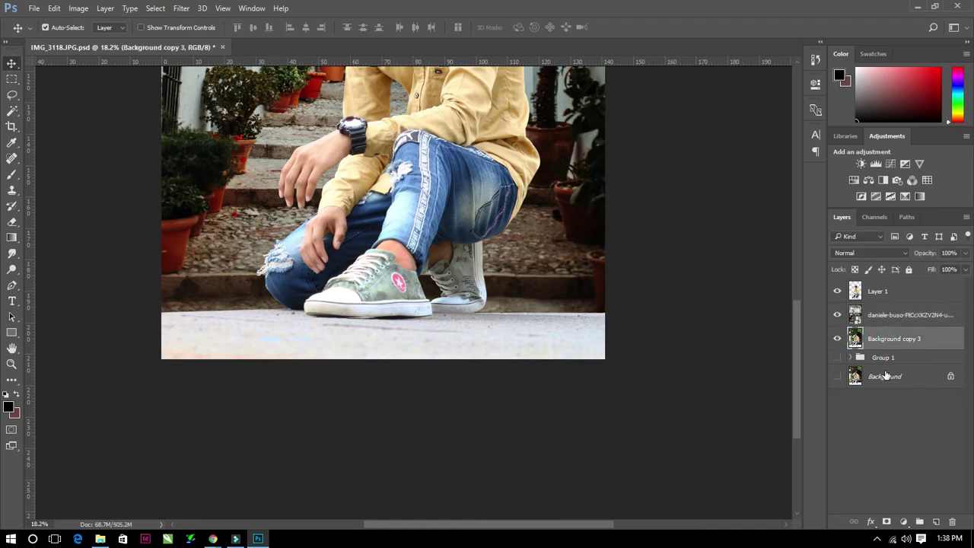
{"action": "left_click_drag", "start_coordinate": [894, 339], "coordinate": [894, 304]}
{"action": "scroll", "coordinate": [428, 350], "scroll_direction": "down", "scroll_amount": 1}
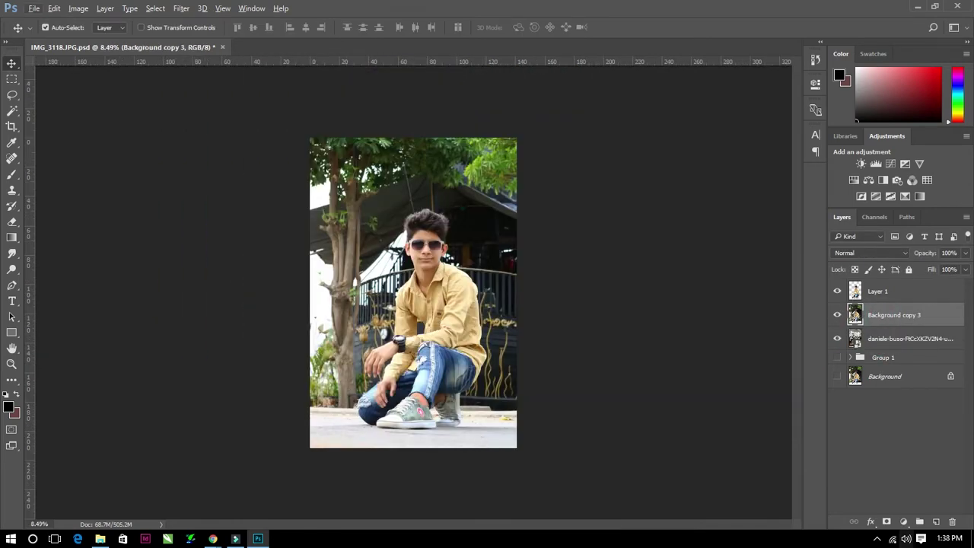
{"action": "left_click", "coordinate": [887, 522]}
Draw gradients on the mask to fade the original pavement in along the bottom.
{"action": "key", "text": "g"}
{"action": "scroll", "coordinate": [438, 358], "scroll_direction": "up", "scroll_amount": 2}
{"action": "key", "text": "ctrl+i"}
{"action": "left_click_drag", "start_coordinate": [363, 250], "coordinate": [364, 423]}
{"action": "left_click_drag", "start_coordinate": [366, 358], "coordinate": [373, 419]}
{"action": "scroll", "coordinate": [369, 380], "scroll_direction": "up", "scroll_amount": 1}
{"action": "mouse_move", "coordinate": [371, 358]}
{"action": "left_mouse_down"}
{"action": "mouse_move", "coordinate": [372, 412]}
{"action": "mouse_move", "coordinate": [365, 385]}
{"action": "left_mouse_up"}
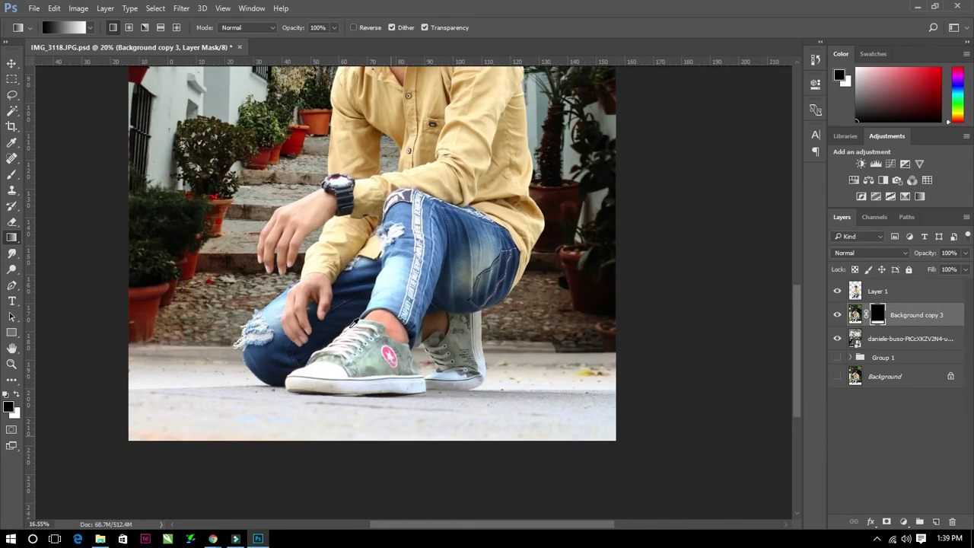
{"action": "scroll", "coordinate": [472, 388], "scroll_direction": "down", "scroll_amount": 3}
{"action": "scroll", "coordinate": [533, 388], "scroll_direction": "down", "scroll_amount": 1}
Redraw vertical gradients to reblend the original ground around the shoes.
{"action": "key", "text": "v"}
{"action": "scroll", "coordinate": [457, 327], "scroll_direction": "up", "scroll_amount": 2}
{"action": "scroll", "coordinate": [456, 327], "scroll_direction": "up", "scroll_amount": 2}
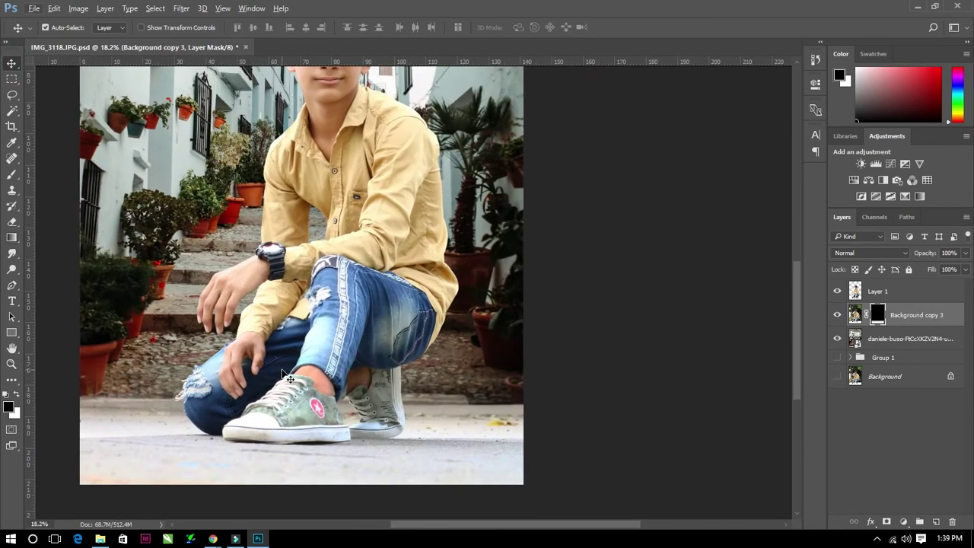
{"action": "key", "text": "g"}
{"action": "left_click_drag", "start_coordinate": [289, 387], "coordinate": [290, 418]}
{"action": "left_click_drag", "start_coordinate": [287, 320], "coordinate": [288, 427]}
{"action": "left_click_drag", "start_coordinate": [288, 388], "coordinate": [292, 435]}
{"action": "left_click_drag", "start_coordinate": [279, 388], "coordinate": [282, 440]}
Select the alley background layer from the canvas layer list.
{"action": "key", "text": "v"}
{"action": "scroll", "coordinate": [239, 244], "scroll_direction": "down", "scroll_amount": 3}
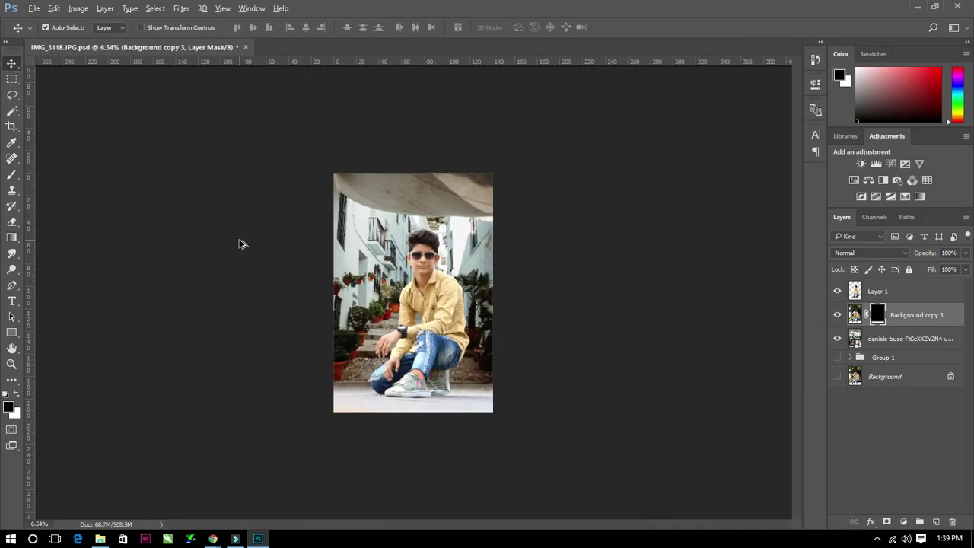
{"action": "right_click", "coordinate": [443, 182]}
{"action": "left_click", "coordinate": [502, 189]}
{"action": "scroll", "coordinate": [192, 353], "scroll_direction": "up", "scroll_amount": 4}
{"action": "scroll", "coordinate": [192, 353], "scroll_direction": "up", "scroll_amount": 3}
{"action": "left_click", "coordinate": [355, 329]}
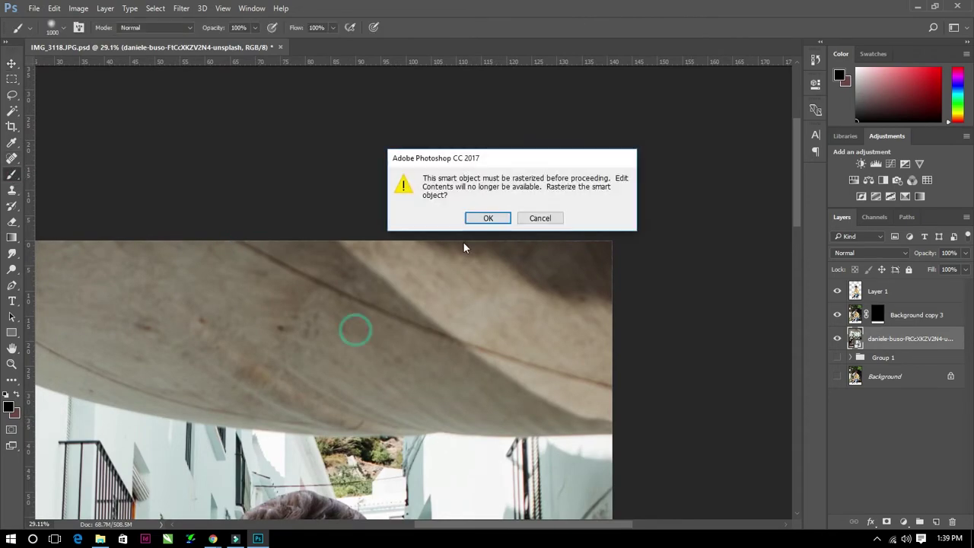
Rasterize the alley layer and apply a 15.3-pixel Gaussian Blur to it.
{"action": "key", "text": "Escape"}
{"action": "scroll", "coordinate": [447, 302], "scroll_direction": "down", "scroll_amount": 2}
{"action": "scroll", "coordinate": [474, 299], "scroll_direction": "down", "scroll_amount": 3}
{"action": "left_click", "coordinate": [17, 63]}
{"action": "scroll", "coordinate": [474, 299], "scroll_direction": "up", "scroll_amount": 5}
{"action": "scroll", "coordinate": [524, 283], "scroll_direction": "down", "scroll_amount": 3}
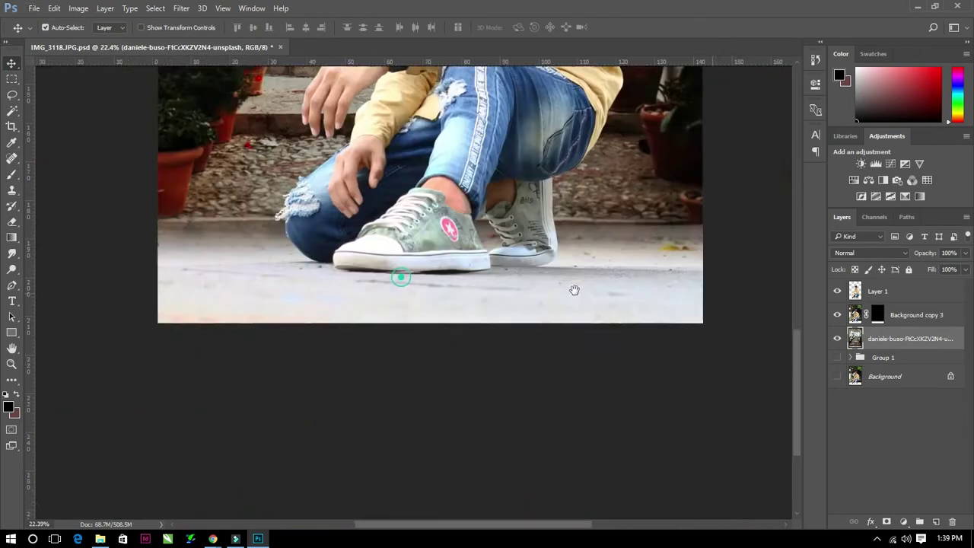
{"action": "scroll", "coordinate": [239, 268], "scroll_direction": "up", "scroll_amount": 2}
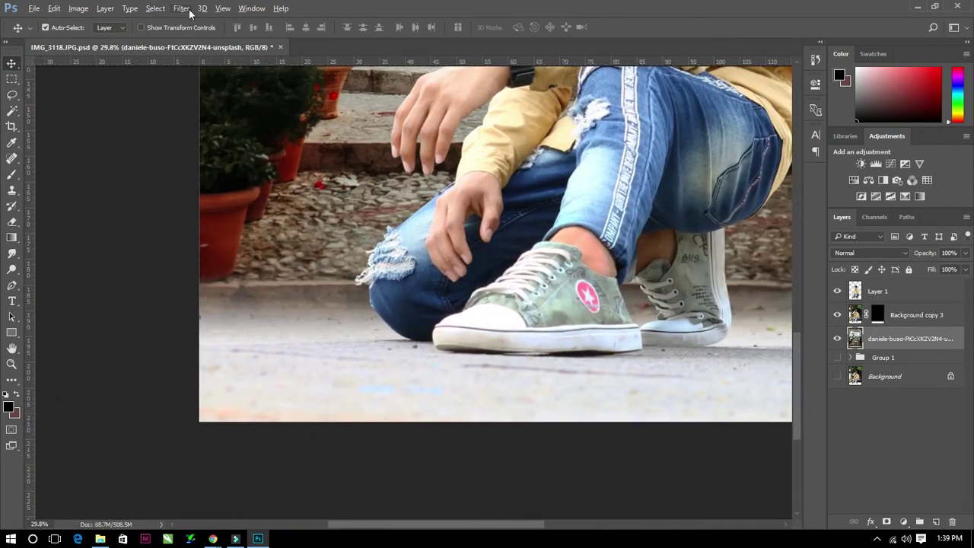
{"action": "left_click", "coordinate": [190, 9]}
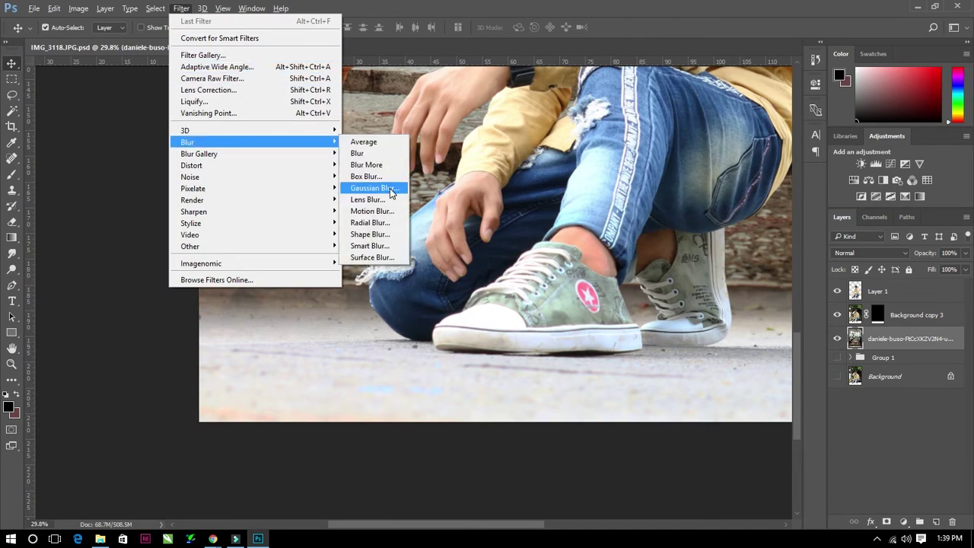
{"action": "left_click", "coordinate": [380, 188]}
{"action": "left_click", "coordinate": [617, 315]}
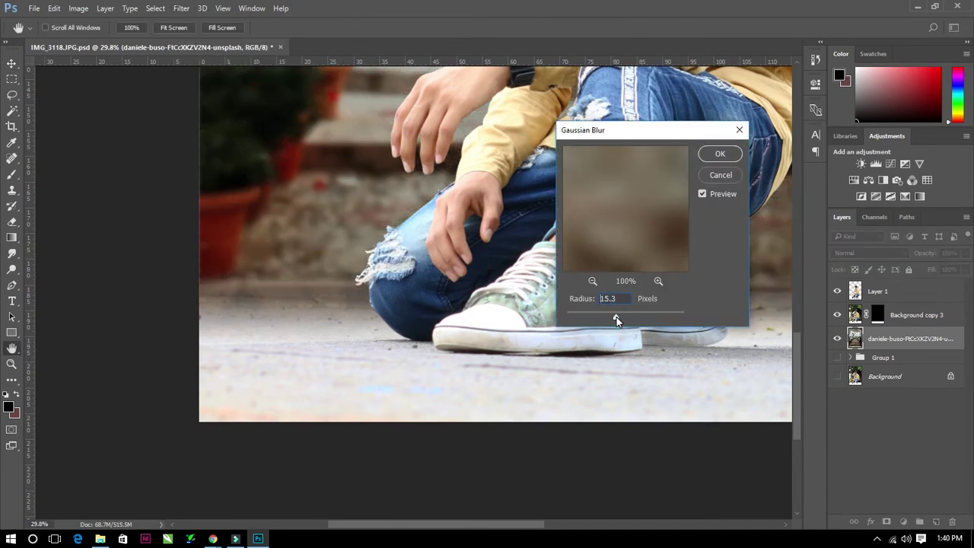
{"action": "left_click", "coordinate": [719, 153]}
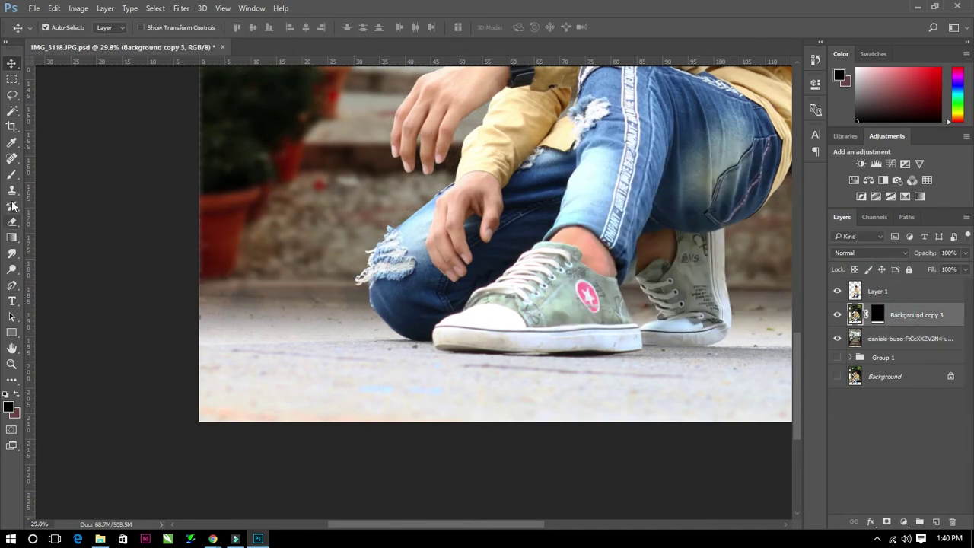
Paint white with a small brush on Background copy 3's mask to reveal pavement.
{"action": "key", "text": "b"}
{"action": "key", "text": "ctrl+backslash"}
{"action": "key", "text": "bracketleft"}
{"action": "key", "text": "bracketleft"}
{"action": "key", "text": "bracketleft"}
{"action": "left_click_drag", "start_coordinate": [220, 346], "coordinate": [323, 343]}
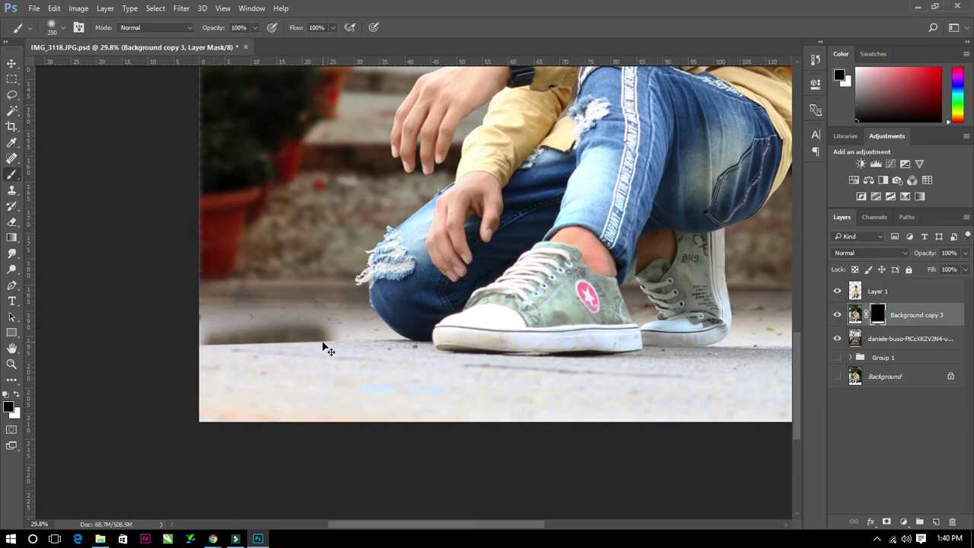
{"action": "key", "text": "ctrl+z"}
{"action": "left_click", "coordinate": [19, 395]}
{"action": "mouse_move", "coordinate": [199, 352]}
{"action": "left_mouse_down"}
{"action": "mouse_move", "coordinate": [408, 343]}
{"action": "mouse_move", "coordinate": [387, 353]}
{"action": "left_mouse_up"}
{"action": "scroll", "coordinate": [457, 346], "scroll_direction": "right", "scroll_amount": 5}
{"action": "mouse_move", "coordinate": [525, 341]}
{"action": "left_mouse_down"}
{"action": "mouse_move", "coordinate": [508, 351]}
{"action": "mouse_move", "coordinate": [666, 347]}
{"action": "left_mouse_up"}
{"action": "scroll", "coordinate": [347, 326], "scroll_direction": "down", "scroll_amount": 3}
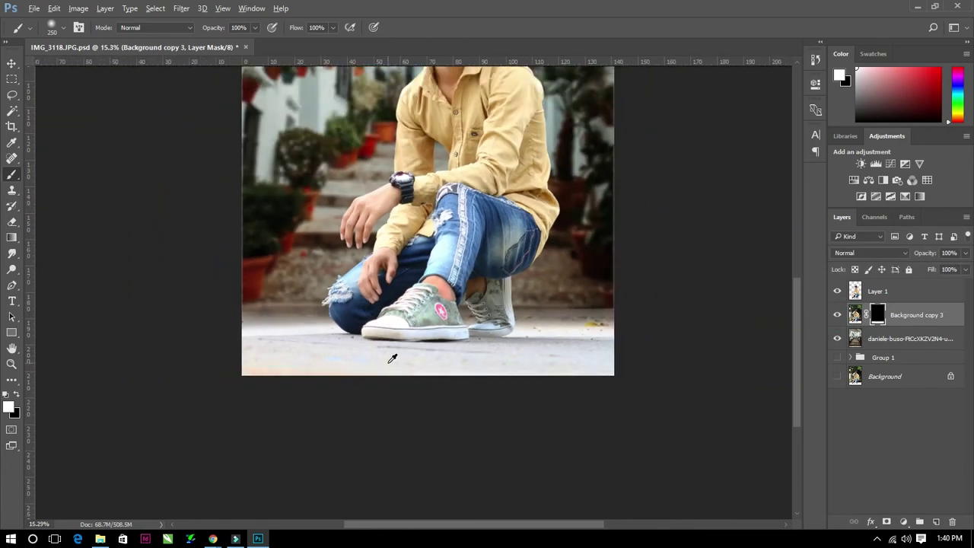
{"action": "scroll", "coordinate": [392, 358], "scroll_direction": "down", "scroll_amount": 3}
{"action": "key", "text": "v"}
{"action": "scroll", "coordinate": [356, 244], "scroll_direction": "down", "scroll_amount": 2}
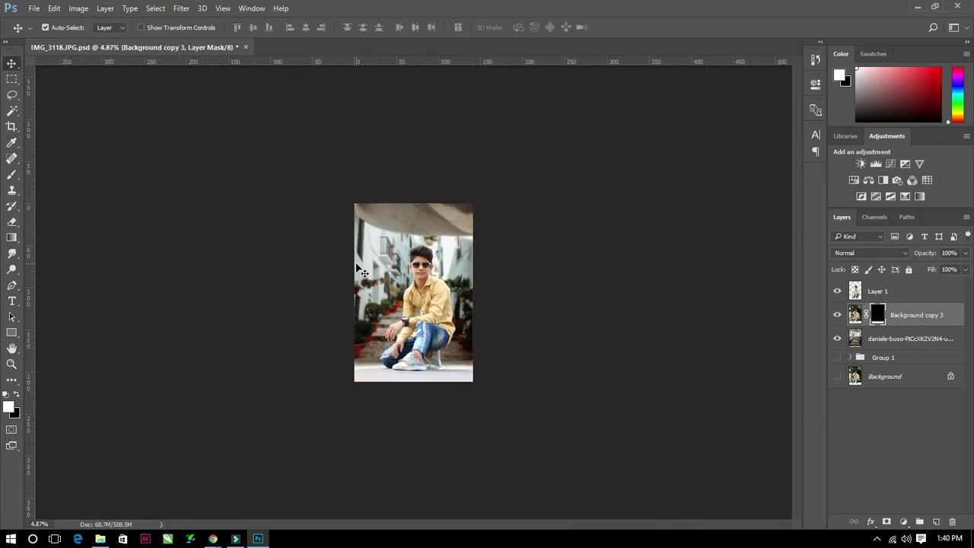
Select the daniele-buso alley background layer in the layer stack.
{"action": "right_click", "coordinate": [388, 238]}
{"action": "left_click", "coordinate": [411, 256]}
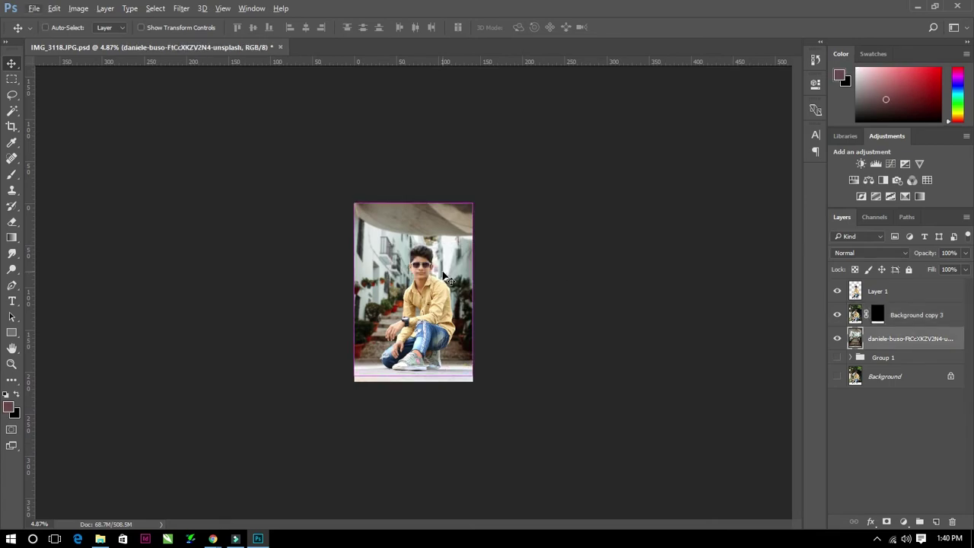
{"action": "key", "text": "ctrl+m"}
{"action": "key", "text": "Escape"}
{"action": "scroll", "coordinate": [380, 243], "scroll_direction": "up", "scroll_amount": 1}
{"action": "scroll", "coordinate": [330, 196], "scroll_direction": "up", "scroll_amount": 3}
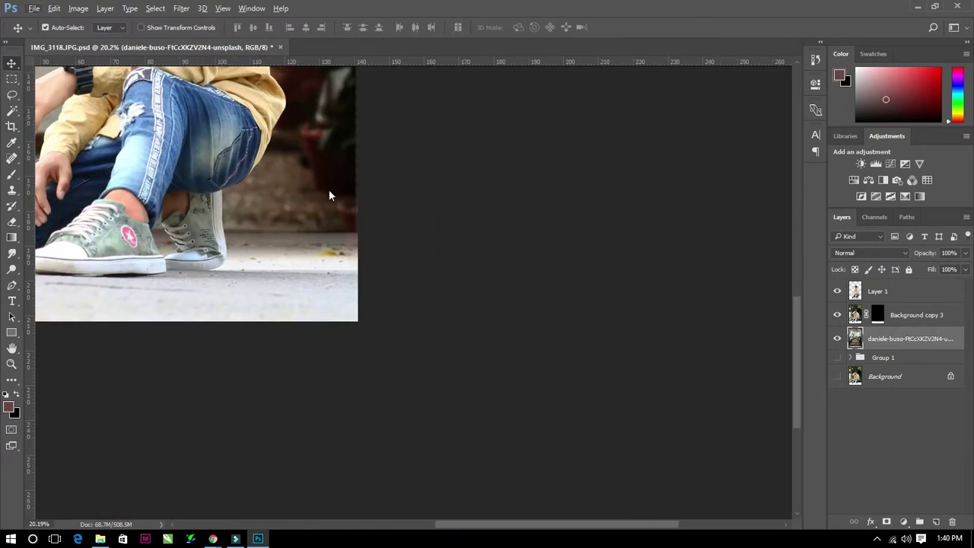
{"action": "scroll", "coordinate": [330, 196], "scroll_direction": "up", "scroll_amount": 2}
{"action": "scroll", "coordinate": [265, 157], "scroll_direction": "down", "scroll_amount": 1}
Try a Levels adjustment brightening the alley's midtones and highlights, then cancel it.
{"action": "left_click", "coordinate": [78, 8]}
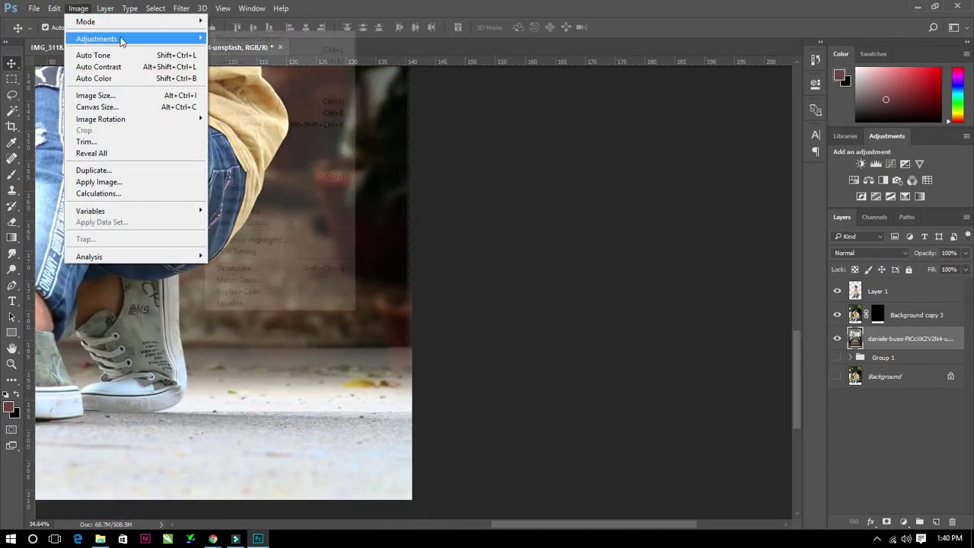
{"action": "mouse_move", "coordinate": [97, 38]}
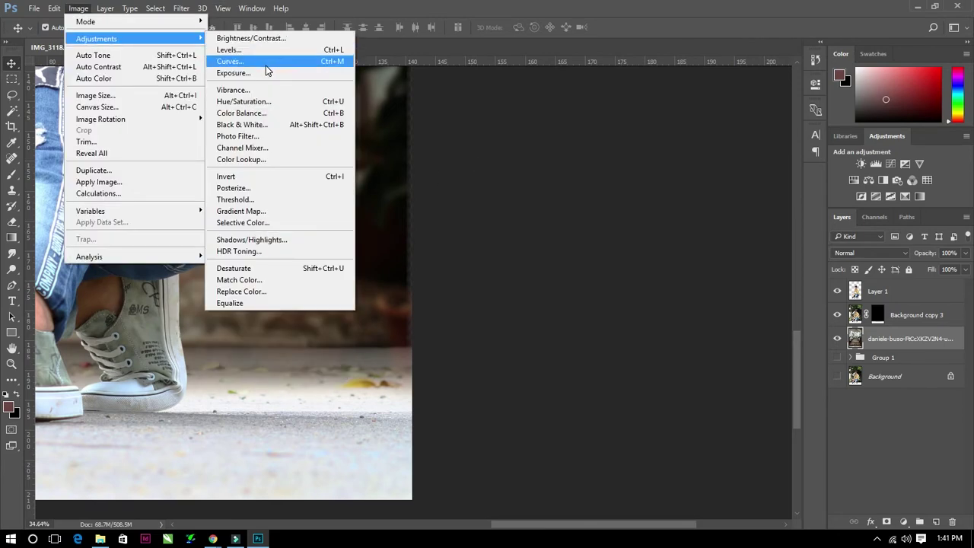
{"action": "left_click", "coordinate": [229, 49]}
{"action": "left_click_drag", "start_coordinate": [514, 263], "coordinate": [487, 265]}
{"action": "left_click_drag", "start_coordinate": [591, 264], "coordinate": [541, 264]}
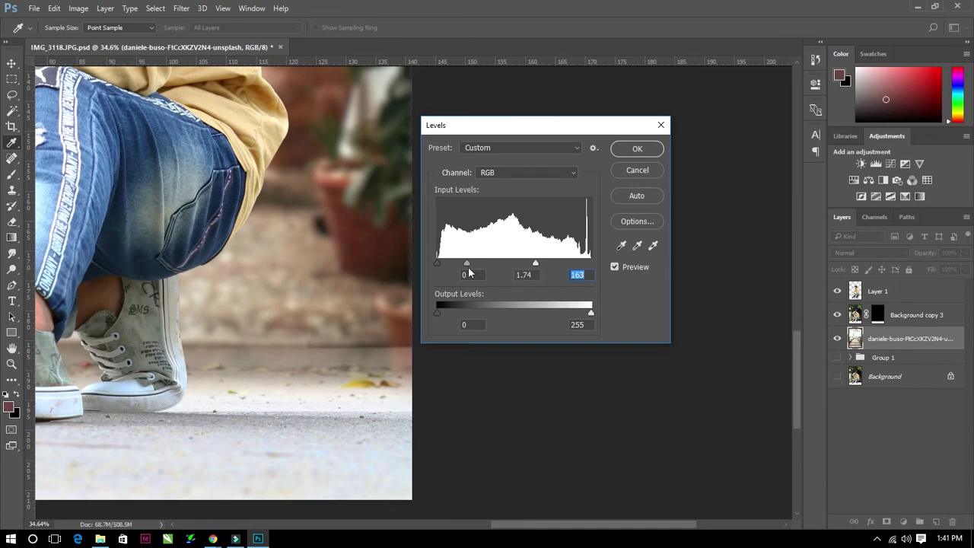
{"action": "key", "text": "Escape"}
Brighten the alley with a Curves midtone lift from 109 to 147.
{"action": "left_click", "coordinate": [78, 7]}
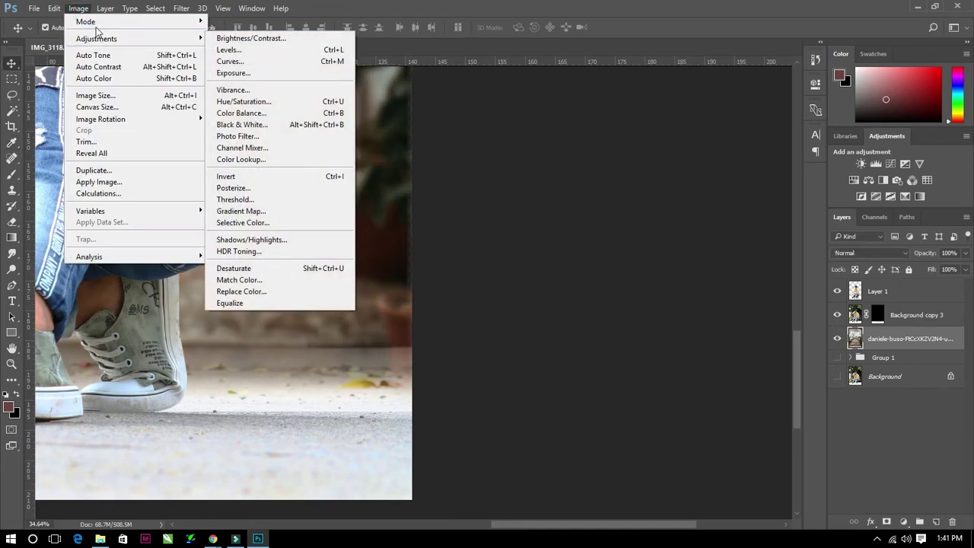
{"action": "left_click", "coordinate": [265, 61]}
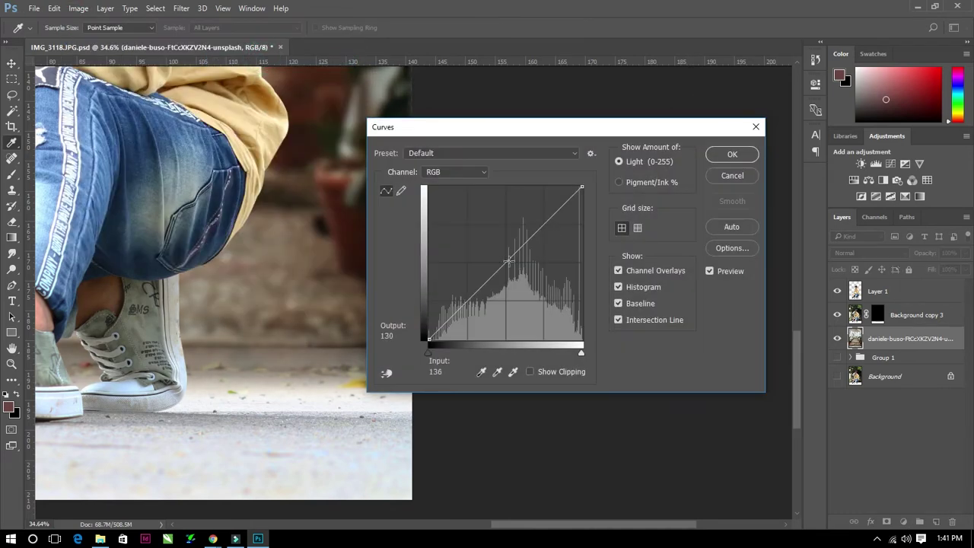
{"action": "left_click_drag", "start_coordinate": [512, 259], "coordinate": [495, 251]}
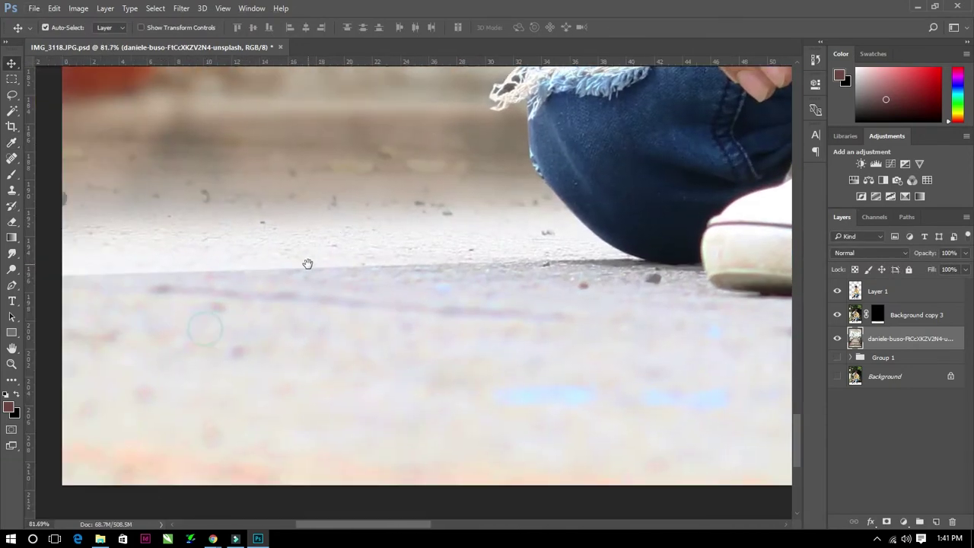
{"action": "left_click", "coordinate": [878, 290]}
Delete Background copy 3 and pull a visible photo copy out of Group 1 as Background copy 6.
{"action": "mouse_move", "coordinate": [505, 316]}
{"action": "left_mouse_down"}
{"action": "mouse_move", "coordinate": [351, 328]}
{"action": "mouse_move", "coordinate": [450, 330]}
{"action": "left_mouse_up"}
{"action": "left_click", "coordinate": [895, 315]}
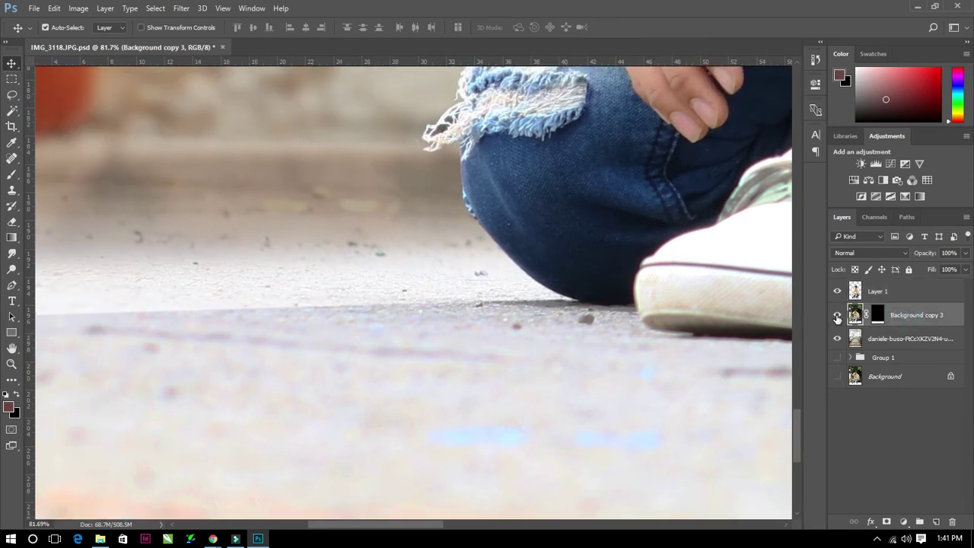
{"action": "key", "text": "Delete"}
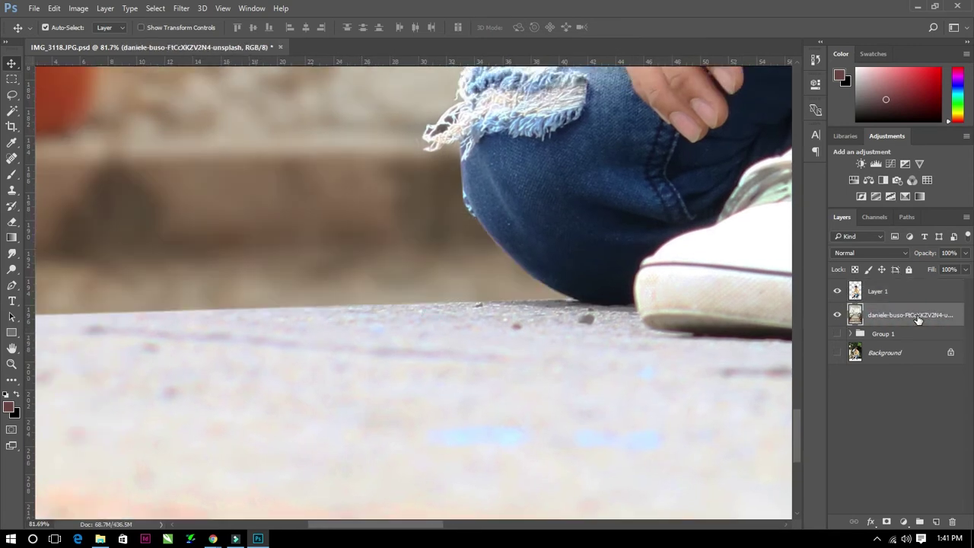
{"action": "left_click", "coordinate": [851, 334]}
{"action": "left_click", "coordinate": [883, 348]}
{"action": "left_click", "coordinate": [838, 350]}
{"action": "mouse_move", "coordinate": [857, 347]}
{"action": "left_mouse_down"}
{"action": "mouse_move", "coordinate": [884, 347]}
{"action": "mouse_move", "coordinate": [881, 311]}
{"action": "left_mouse_up"}
{"action": "left_click", "coordinate": [850, 359]}
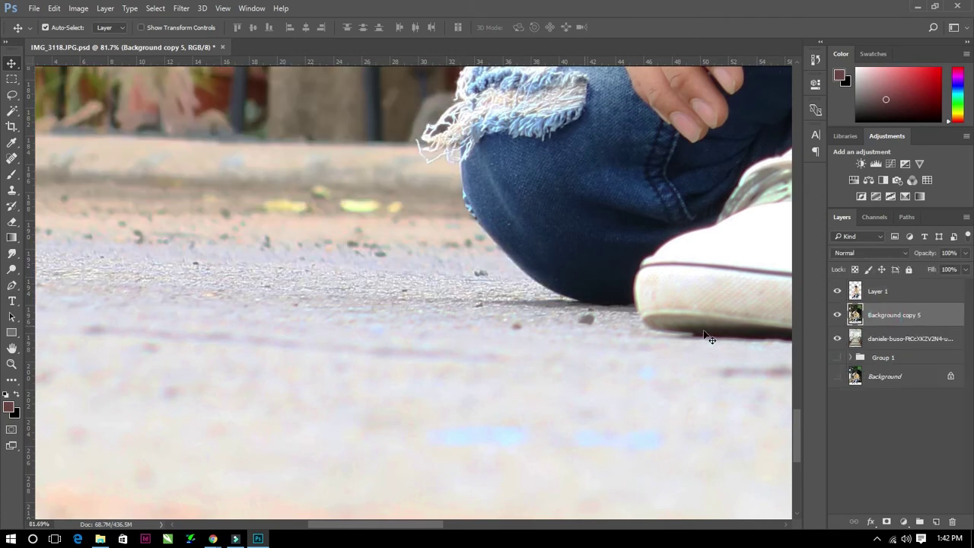
{"action": "left_click", "coordinate": [883, 357]}
{"action": "left_click", "coordinate": [894, 314]}
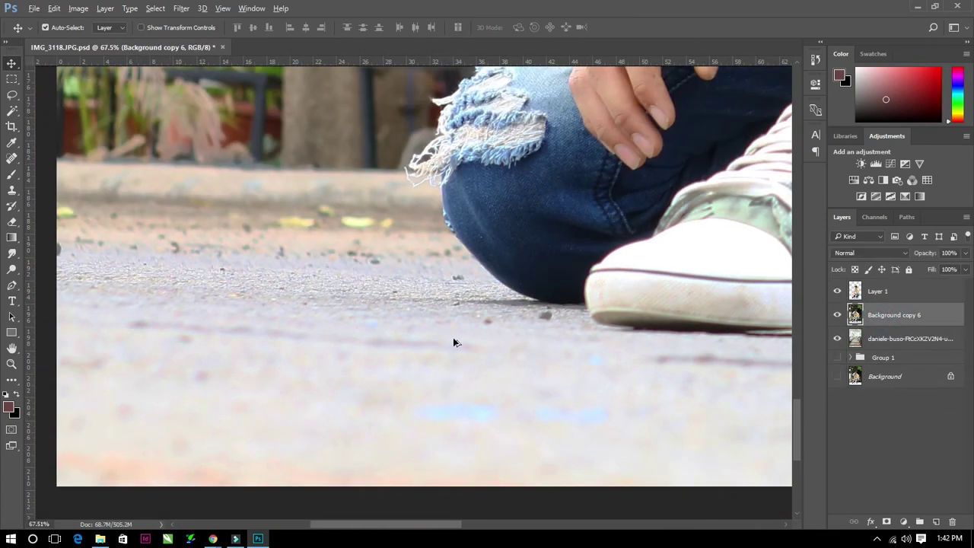
Mask Background copy 6 with a vertical gradient so only the pavement under the shoes shows.
{"action": "left_click", "coordinate": [11, 237]}
{"action": "left_click", "coordinate": [887, 521]}
{"action": "left_click_drag", "start_coordinate": [495, 300], "coordinate": [488, 158]}
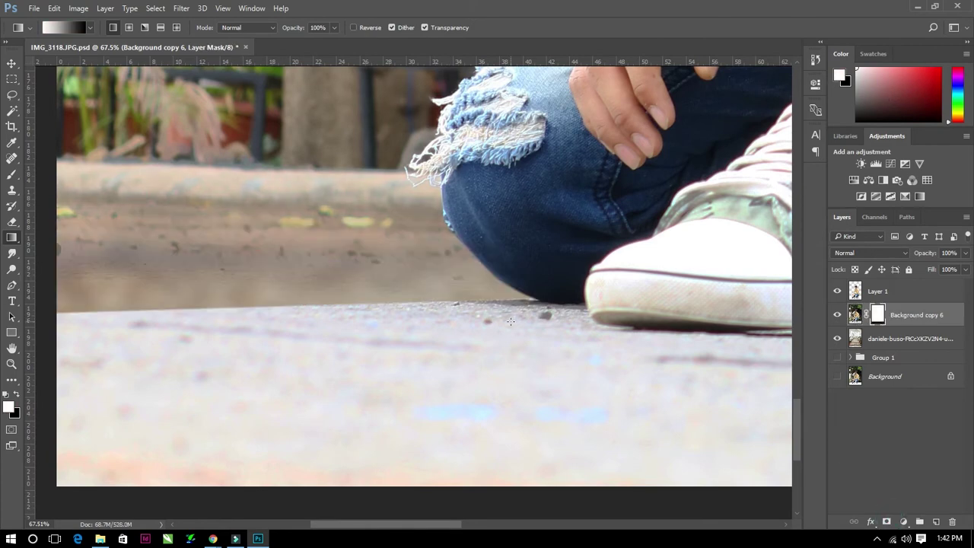
{"action": "left_click_drag", "start_coordinate": [495, 220], "coordinate": [500, 245]}
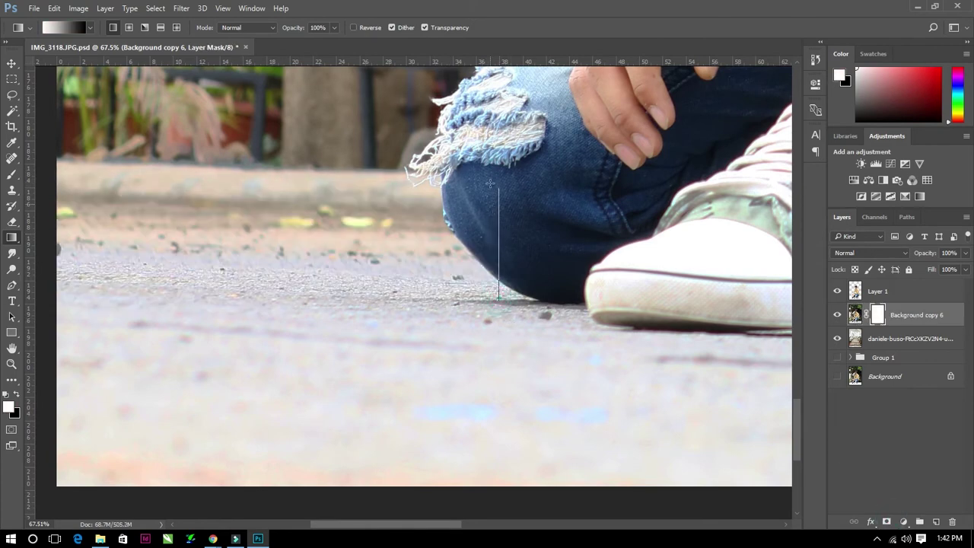
{"action": "left_click_drag", "start_coordinate": [500, 294], "coordinate": [500, 185]}
{"action": "left_click_drag", "start_coordinate": [511, 306], "coordinate": [498, 175]}
{"action": "scroll", "coordinate": [491, 198], "scroll_direction": "down", "scroll_amount": 1}
{"action": "scroll", "coordinate": [491, 198], "scroll_direction": "down", "scroll_amount": 2}
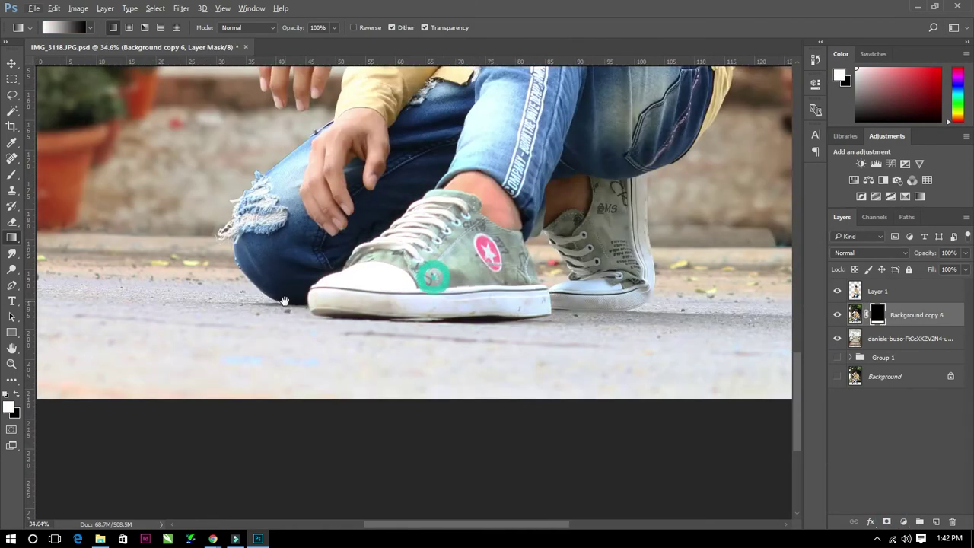
{"action": "scroll", "coordinate": [380, 244], "scroll_direction": "down", "scroll_amount": 2}
{"action": "scroll", "coordinate": [268, 287], "scroll_direction": "up", "scroll_amount": 1}
{"action": "left_click_drag", "start_coordinate": [297, 311], "coordinate": [294, 231]}
{"action": "left_click", "coordinate": [838, 318]}
Toggle Background copy 6 on and off to compare, then centre the shoes in view.
{"action": "scroll", "coordinate": [459, 370], "scroll_direction": "down", "scroll_amount": 1}
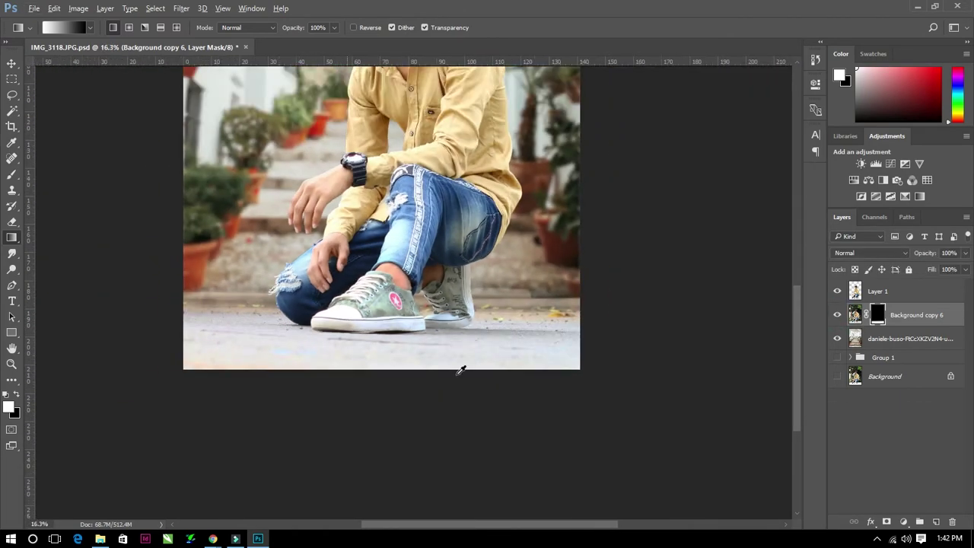
{"action": "scroll", "coordinate": [179, 258], "scroll_direction": "down", "scroll_amount": 1}
{"action": "scroll", "coordinate": [179, 257], "scroll_direction": "up", "scroll_amount": 2}
{"action": "left_click", "coordinate": [838, 315]}
{"action": "left_click", "coordinate": [838, 315]}
{"action": "scroll", "coordinate": [533, 241], "scroll_direction": "down", "scroll_amount": 1}
{"action": "left_click_drag", "start_coordinate": [28, 237], "coordinate": [124, 211]}
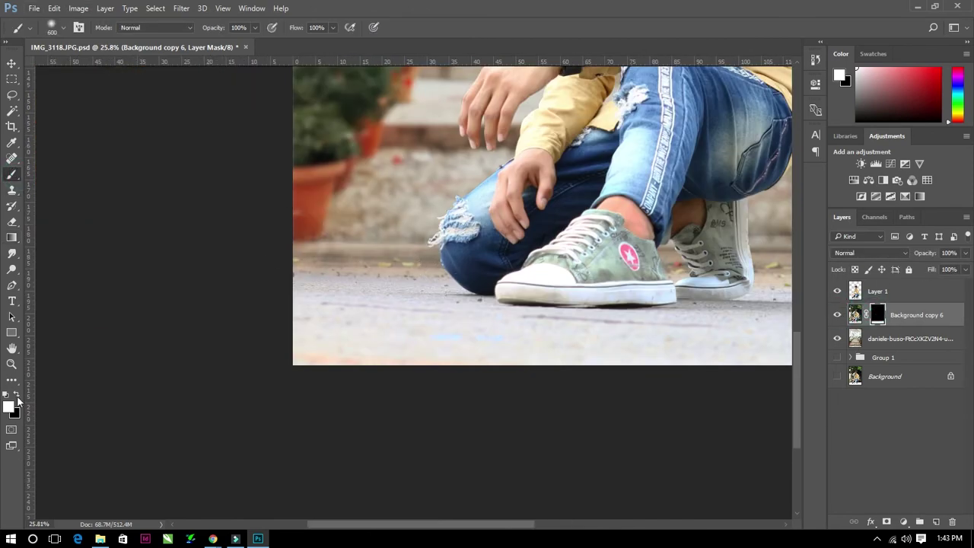
{"action": "left_click_drag", "start_coordinate": [495, 220], "coordinate": [277, 224]}
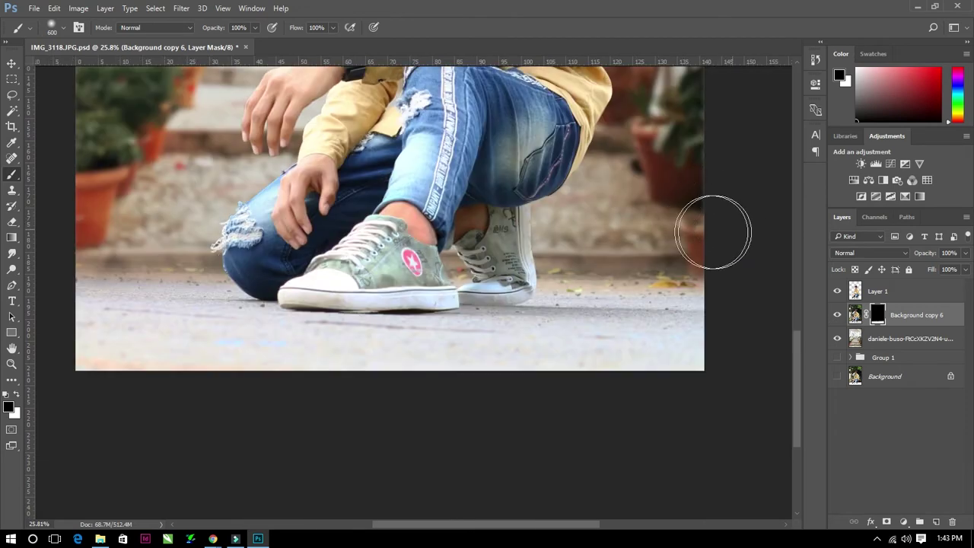
{"action": "key", "text": "v"}
{"action": "scroll", "coordinate": [169, 272], "scroll_direction": "down", "scroll_amount": 1, "text": "alt"}
{"action": "scroll", "coordinate": [169, 271], "scroll_direction": "down", "scroll_amount": 2, "text": "alt"}
{"action": "scroll", "coordinate": [326, 344], "scroll_direction": "up", "scroll_amount": 2, "text": "alt"}
{"action": "scroll", "coordinate": [424, 312], "scroll_direction": "up", "scroll_amount": 1, "text": "alt"}
{"action": "left_click_drag", "start_coordinate": [459, 290], "coordinate": [428, 289]}
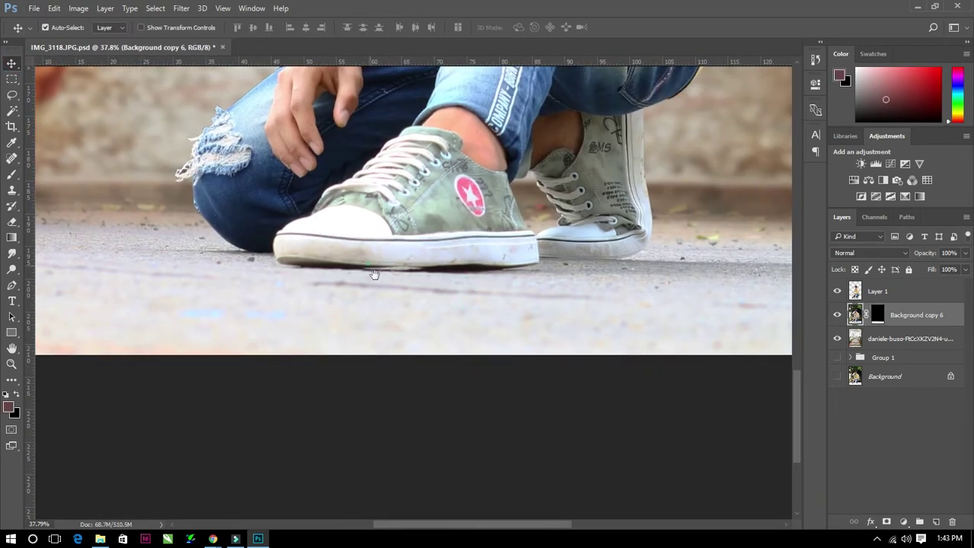
{"action": "left_click_drag", "start_coordinate": [366, 259], "coordinate": [397, 324]}
{"action": "left_click", "coordinate": [878, 291]}
Create Layer 2 in Color blend mode with a beige pavement tone sampled for the Brush.
{"action": "key", "text": "b"}
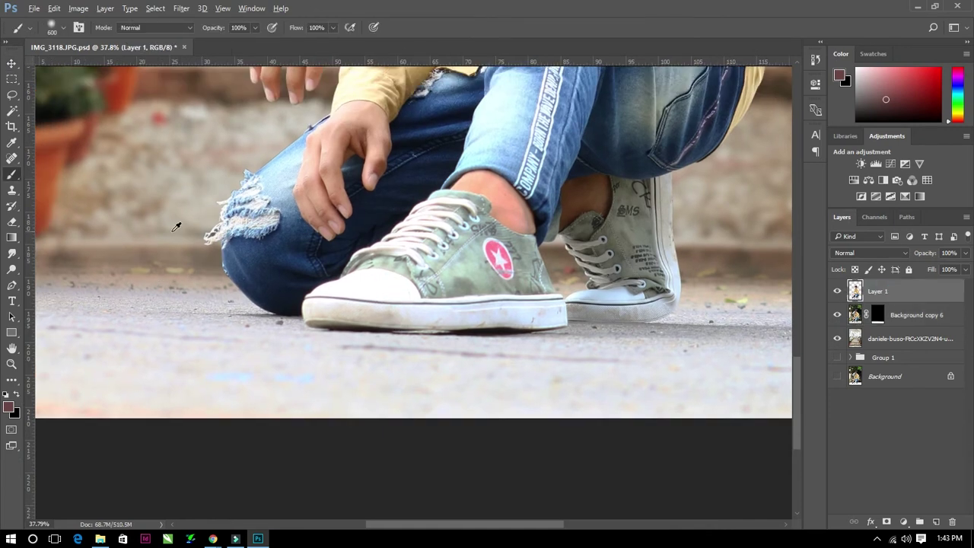
{"action": "left_click", "coordinate": [197, 211], "text": "alt"}
{"action": "left_click", "coordinate": [936, 522]}
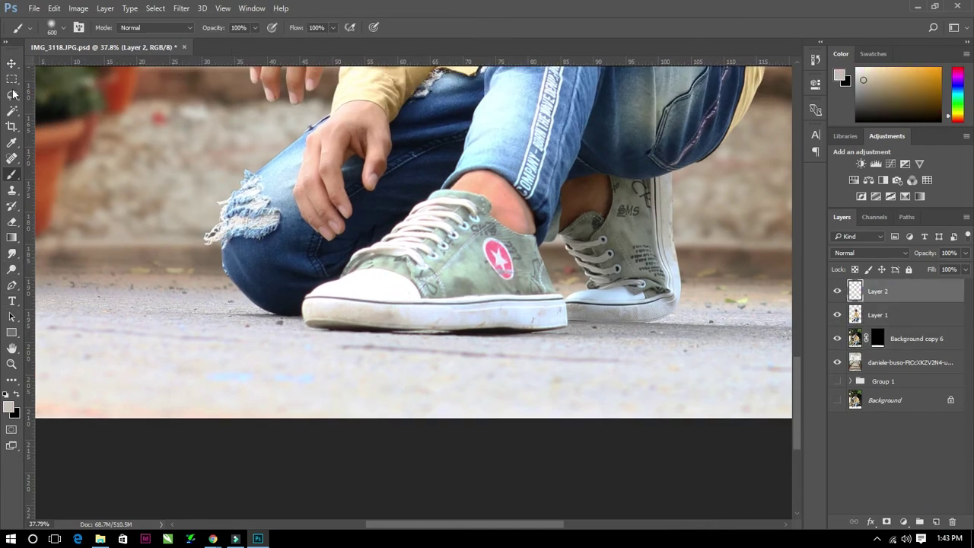
{"action": "left_click", "coordinate": [182, 239], "text": "alt"}
{"action": "left_click_drag", "start_coordinate": [63, 267], "coordinate": [213, 262]}
{"action": "left_click", "coordinate": [870, 253]}
{"action": "left_click", "coordinate": [872, 481]}
Paint the sampled beige over the bluish ground on Layer 2.
{"action": "left_click", "coordinate": [65, 27]}
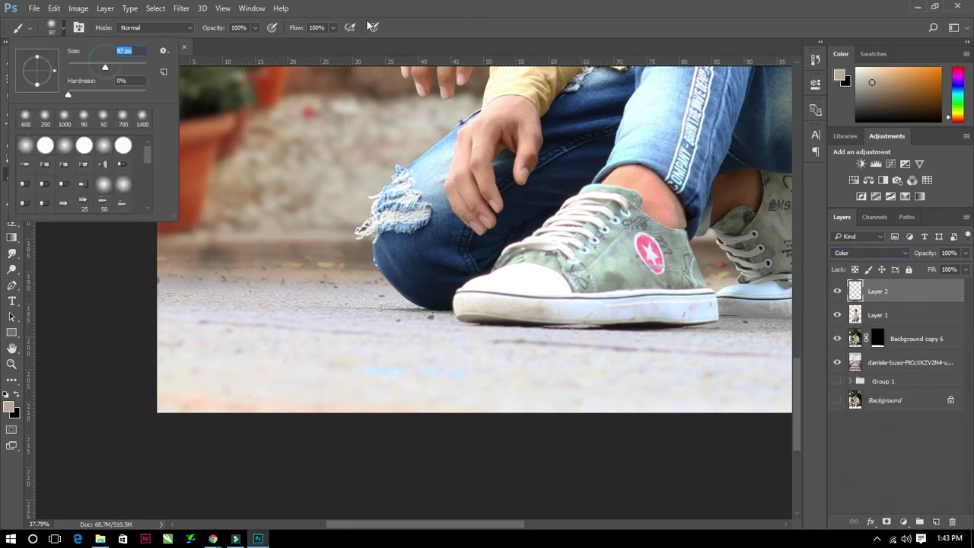
{"action": "key", "text": "Return"}
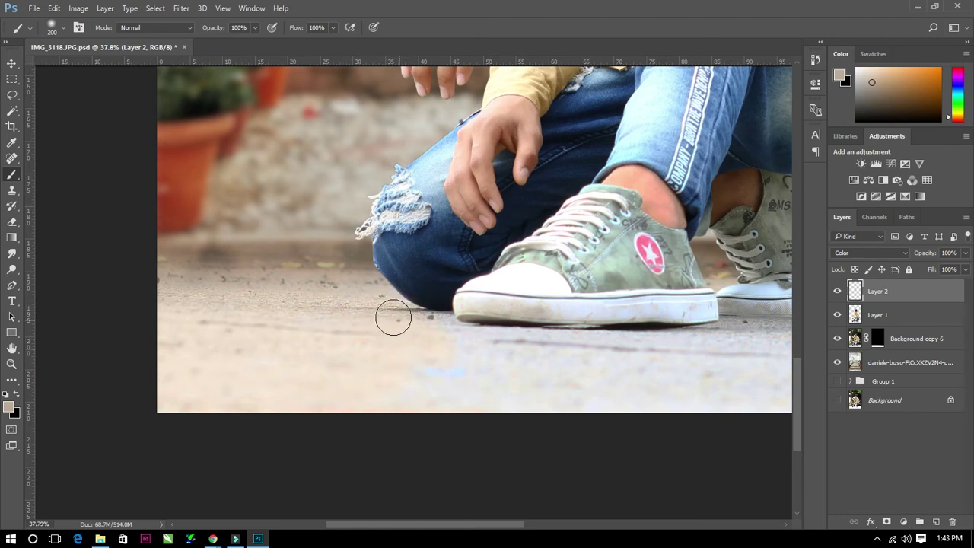
{"action": "left_click_drag", "start_coordinate": [426, 340], "coordinate": [314, 333]}
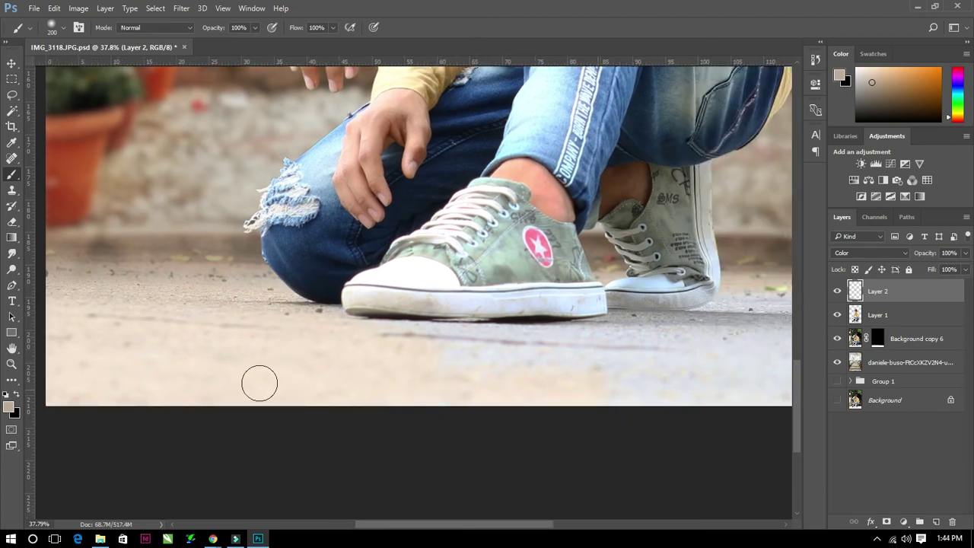
{"action": "left_click_drag", "start_coordinate": [482, 345], "coordinate": [237, 352]}
{"action": "left_click_drag", "start_coordinate": [325, 337], "coordinate": [659, 287]}
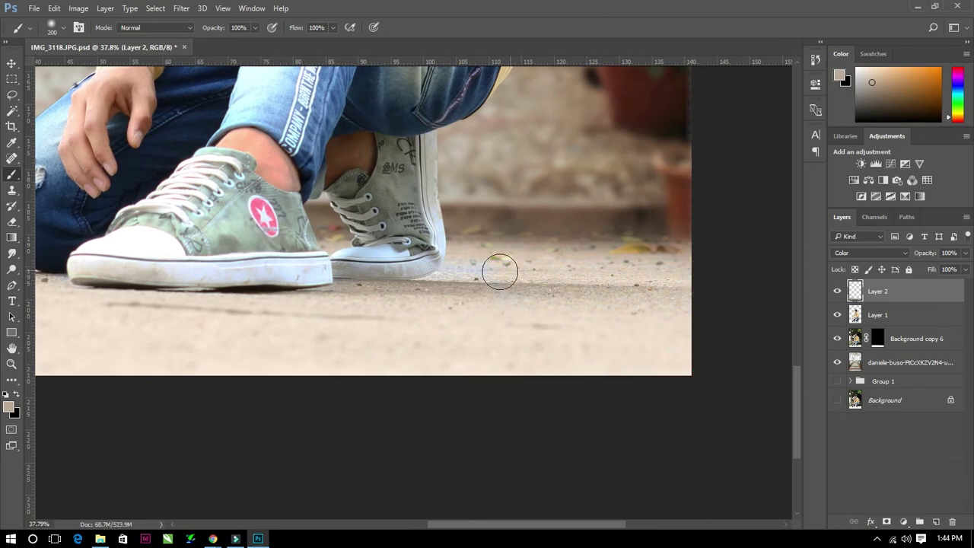
Shrink the brush to 150 and bring the left shoe's toe into view.
{"action": "key", "text": "bracketleft"}
{"action": "scroll", "coordinate": [700, 374], "scroll_direction": "up", "scroll_amount": 2}
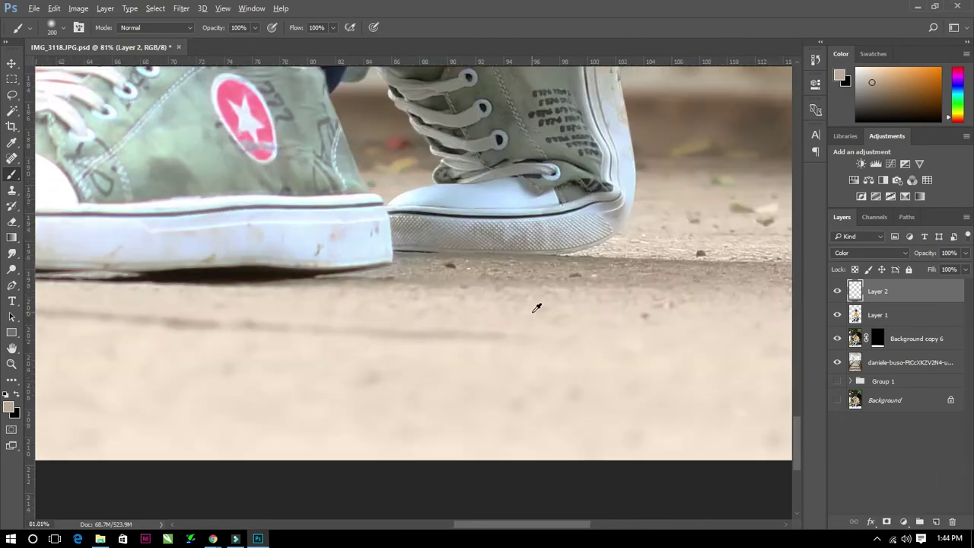
{"action": "scroll", "coordinate": [532, 305], "scroll_direction": "up", "scroll_amount": 2}
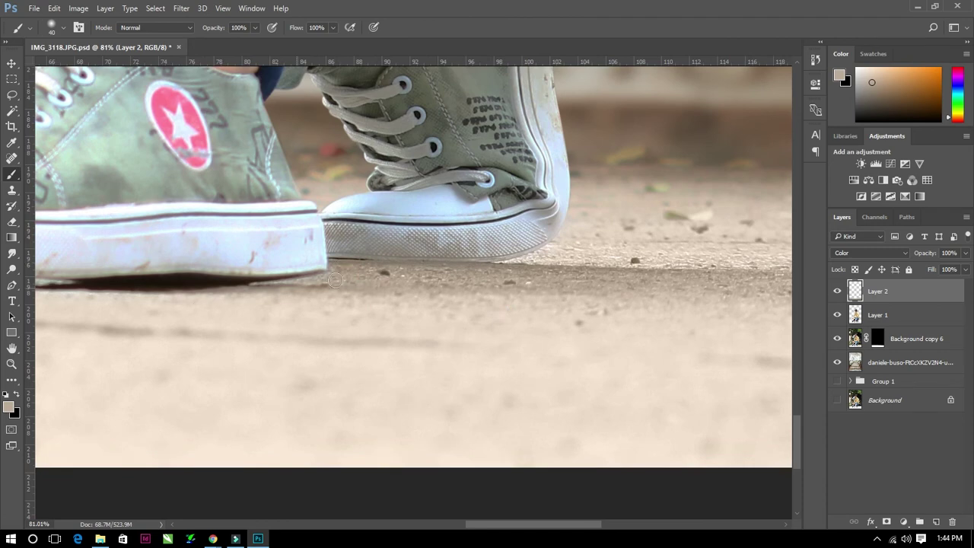
{"action": "left_click_drag", "start_coordinate": [239, 314], "coordinate": [486, 316]}
{"action": "left_click_drag", "start_coordinate": [217, 294], "coordinate": [398, 297]}
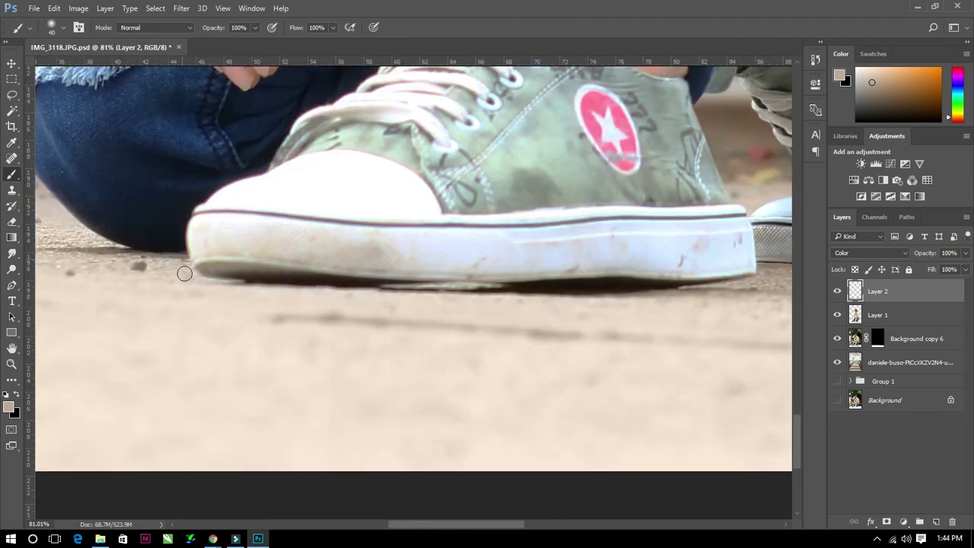
{"action": "scroll", "coordinate": [213, 297], "scroll_direction": "down", "scroll_amount": 3}
{"action": "scroll", "coordinate": [252, 313], "scroll_direction": "up", "scroll_amount": 4}
{"action": "scroll", "coordinate": [322, 342], "scroll_direction": "down", "scroll_amount": 2}
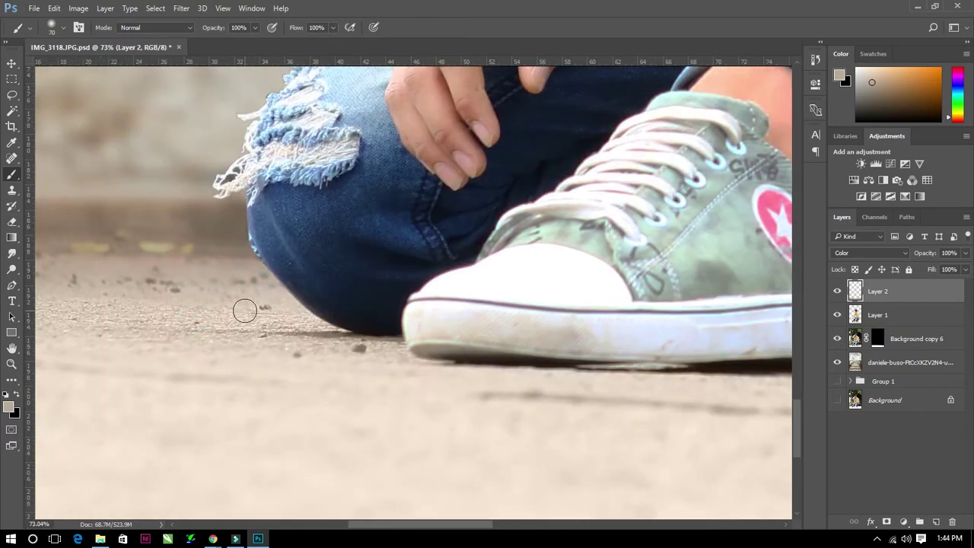
{"action": "scroll", "coordinate": [246, 309], "scroll_direction": "down", "scroll_amount": 1}
{"action": "scroll", "coordinate": [217, 324], "scroll_direction": "down", "scroll_amount": 1}
{"action": "scroll", "coordinate": [251, 330], "scroll_direction": "right", "scroll_amount": 5}
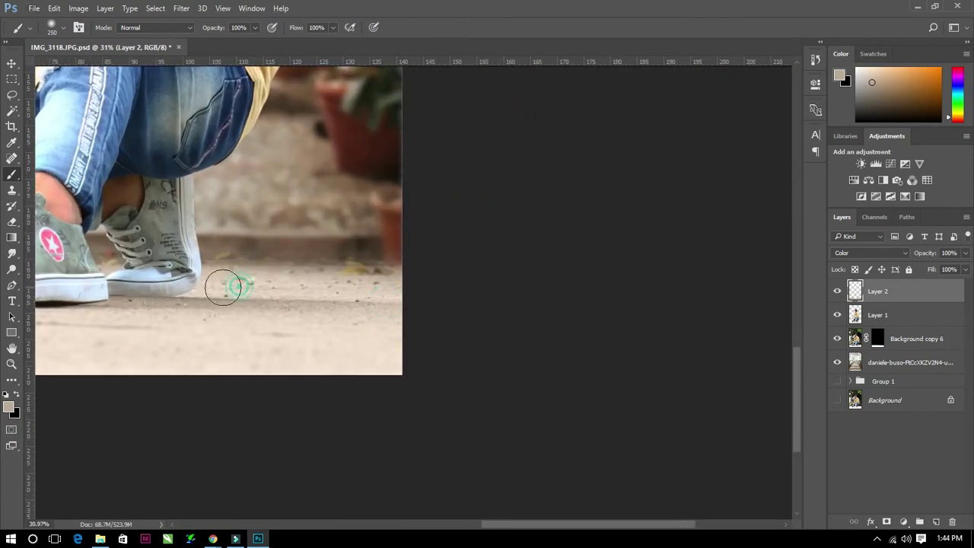
{"action": "scroll", "coordinate": [431, 330], "scroll_direction": "down", "scroll_amount": 3}
{"action": "scroll", "coordinate": [430, 330], "scroll_direction": "down", "scroll_amount": 2}
Show only Layer 1, then turn on and select the original Background layer.
{"action": "key", "text": "v"}
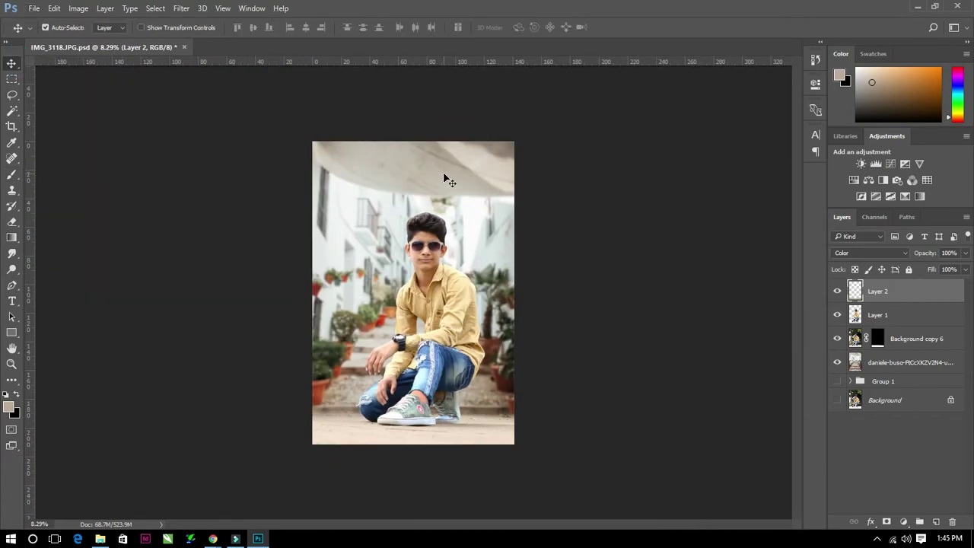
{"action": "left_click", "coordinate": [450, 181]}
{"action": "scroll", "coordinate": [494, 256], "scroll_direction": "up", "scroll_amount": 2}
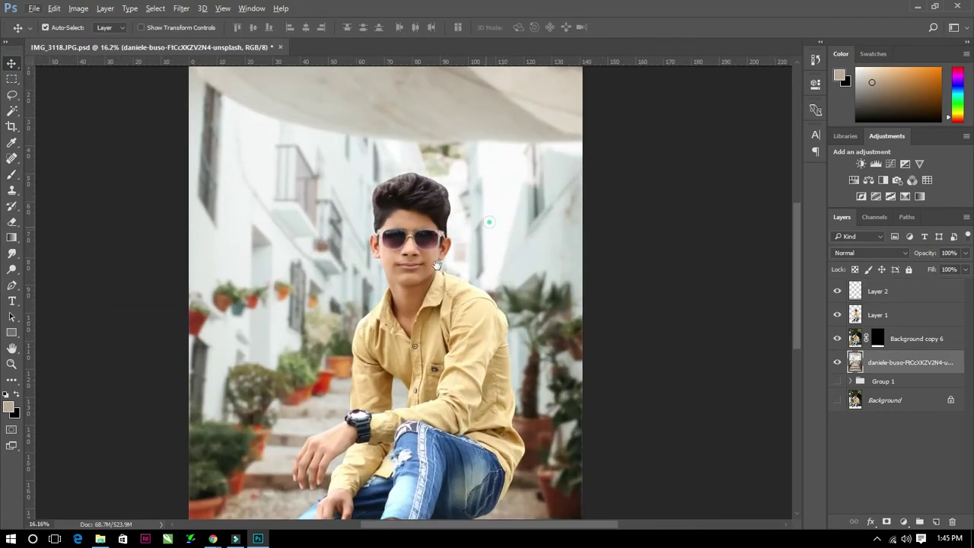
{"action": "scroll", "coordinate": [496, 211], "scroll_direction": "up", "scroll_amount": 3}
{"action": "scroll", "coordinate": [337, 283], "scroll_direction": "up", "scroll_amount": 3}
{"action": "left_click", "coordinate": [837, 315], "text": "alt"}
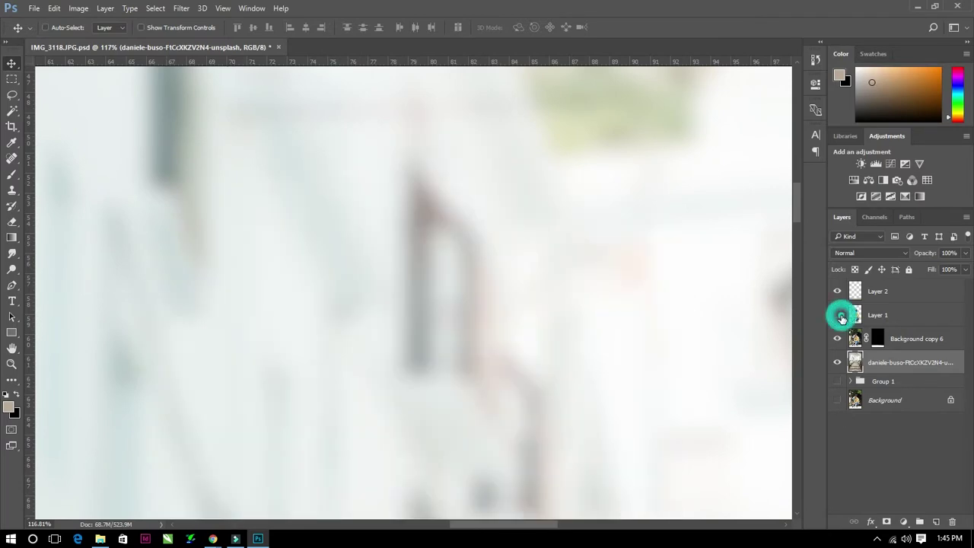
{"action": "left_click", "coordinate": [837, 400]}
{"action": "left_click", "coordinate": [890, 400]}
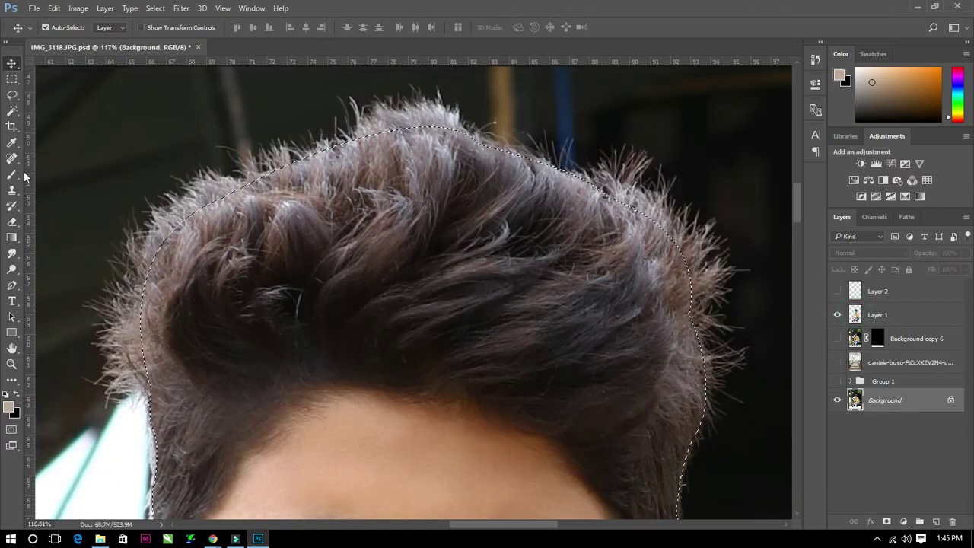
Deselect the hair, show the composite layers again, and make Layer 1 active.
{"action": "key", "text": "ctrl+d"}
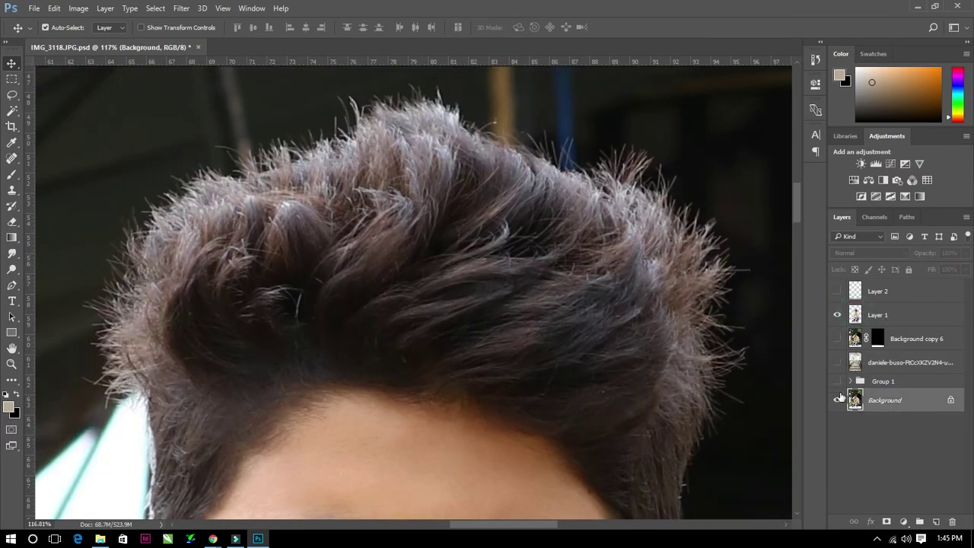
{"action": "left_click_drag", "start_coordinate": [838, 343], "coordinate": [839, 293]}
{"action": "left_click", "coordinate": [885, 314]}
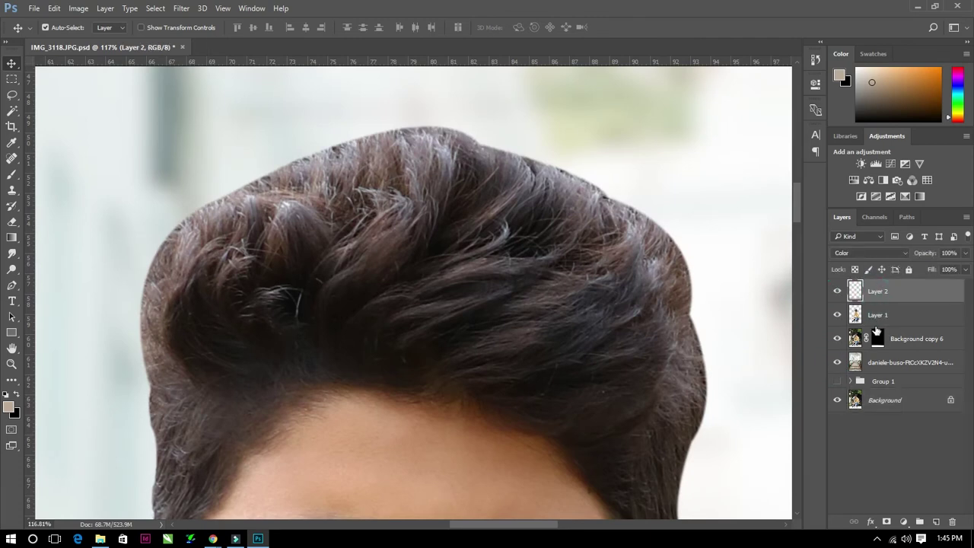
{"action": "left_click", "coordinate": [13, 254]}
{"action": "left_click", "coordinate": [63, 28]}
{"action": "left_click", "coordinate": [522, 18]}
Smudge the left and upper-left hair edges outward into the background on Layer 1.
{"action": "scroll", "coordinate": [294, 262], "scroll_direction": "up", "scroll_amount": 2}
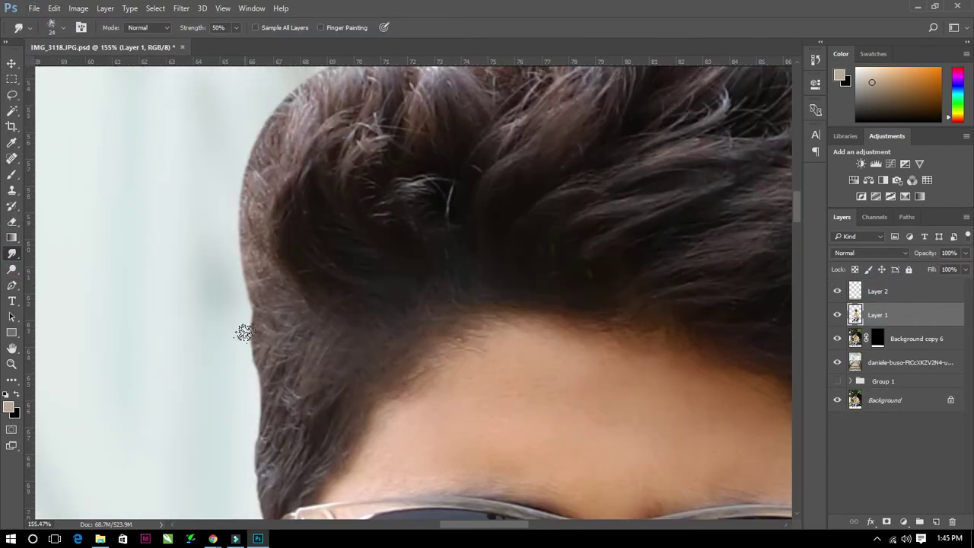
{"action": "scroll", "coordinate": [262, 389], "scroll_direction": "down", "scroll_amount": 3}
{"action": "scroll", "coordinate": [270, 432], "scroll_direction": "up", "scroll_amount": 3}
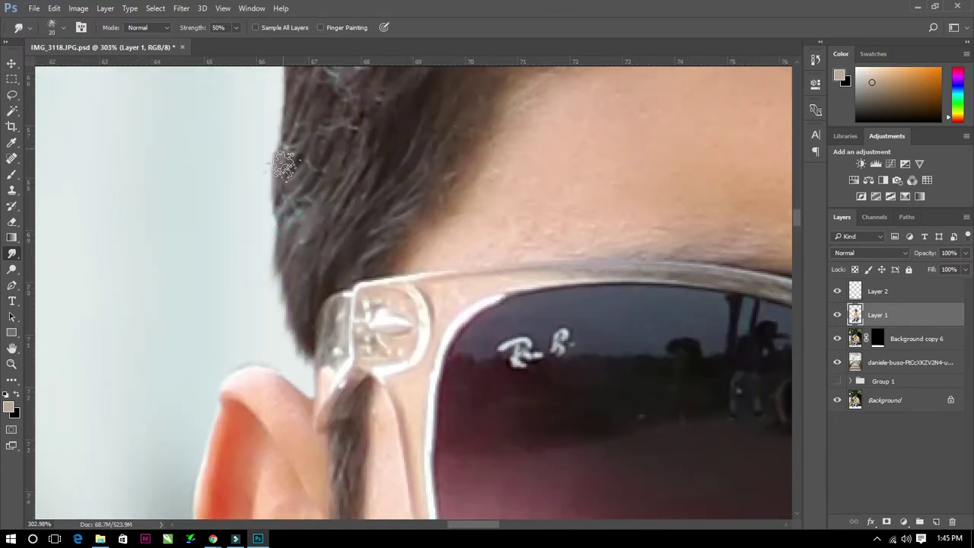
{"action": "scroll", "coordinate": [304, 195], "scroll_direction": "up", "scroll_amount": 3}
{"action": "scroll", "coordinate": [335, 297], "scroll_direction": "up", "scroll_amount": 3}
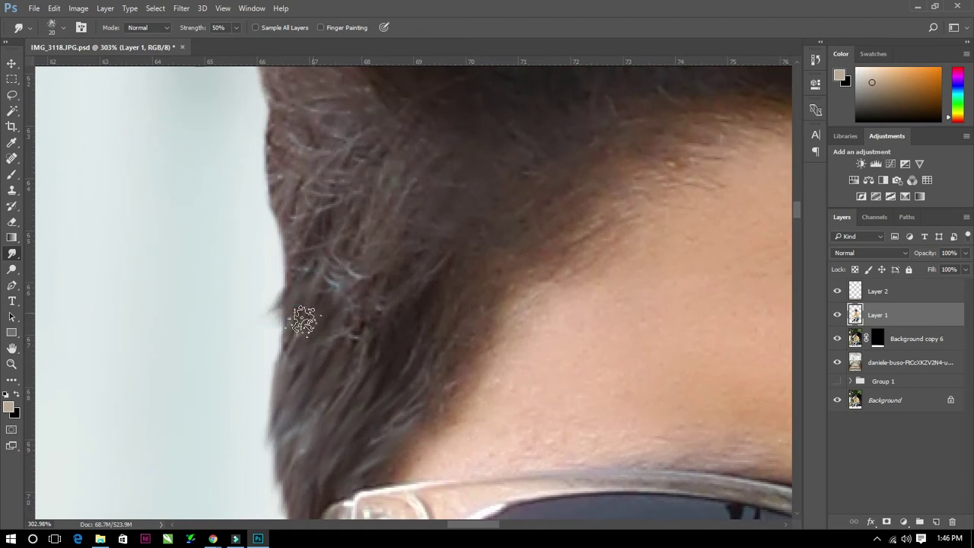
{"action": "scroll", "coordinate": [308, 350], "scroll_direction": "up", "scroll_amount": 3}
{"action": "scroll", "coordinate": [228, 342], "scroll_direction": "up", "scroll_amount": 3}
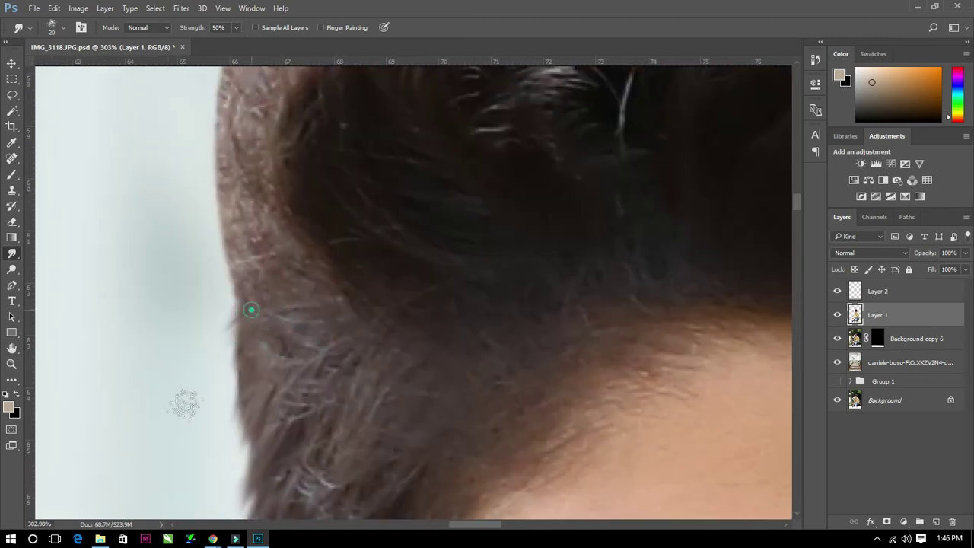
{"action": "scroll", "coordinate": [388, 251], "scroll_direction": "down", "scroll_amount": 2}
{"action": "scroll", "coordinate": [439, 272], "scroll_direction": "down", "scroll_amount": 2}
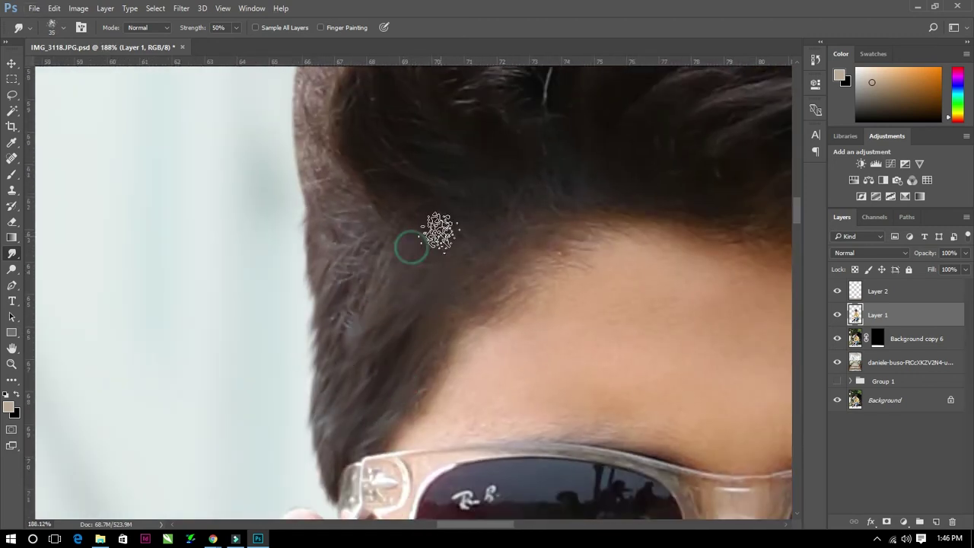
{"action": "scroll", "coordinate": [460, 302], "scroll_direction": "up", "scroll_amount": 5}
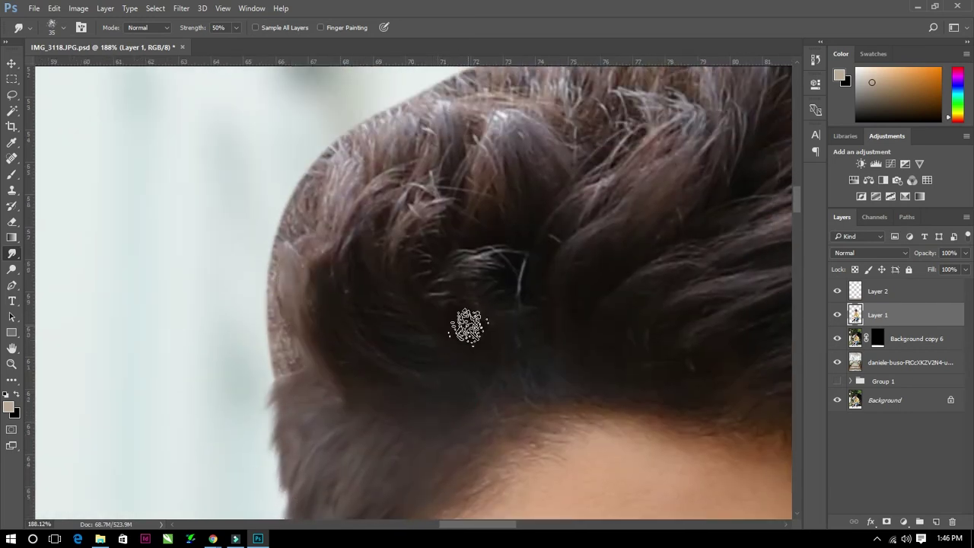
{"action": "left_click_drag", "start_coordinate": [302, 367], "coordinate": [245, 247]}
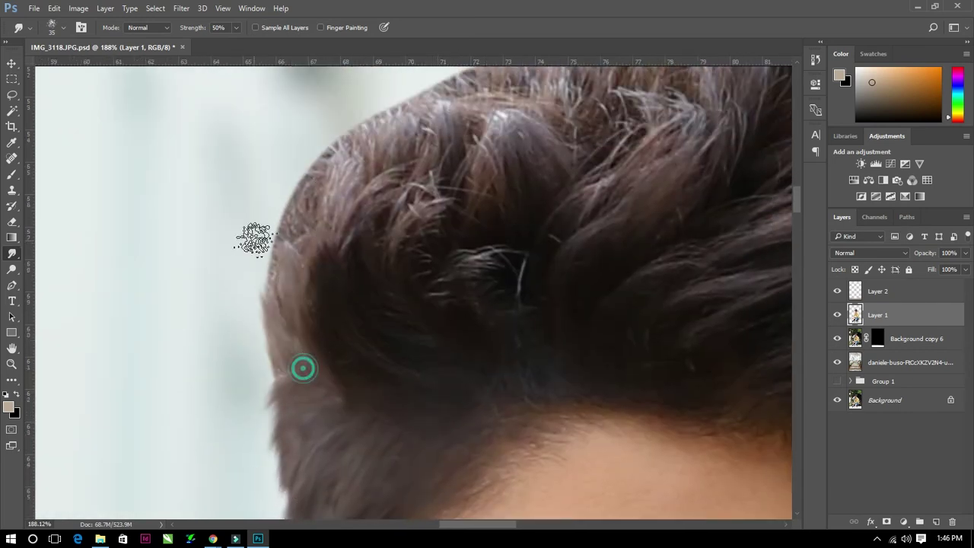
{"action": "mouse_move", "coordinate": [320, 325]}
{"action": "left_mouse_down"}
{"action": "mouse_move", "coordinate": [266, 232]}
{"action": "mouse_move", "coordinate": [289, 163]}
{"action": "left_mouse_up"}
{"action": "left_click_drag", "start_coordinate": [361, 259], "coordinate": [403, 81]}
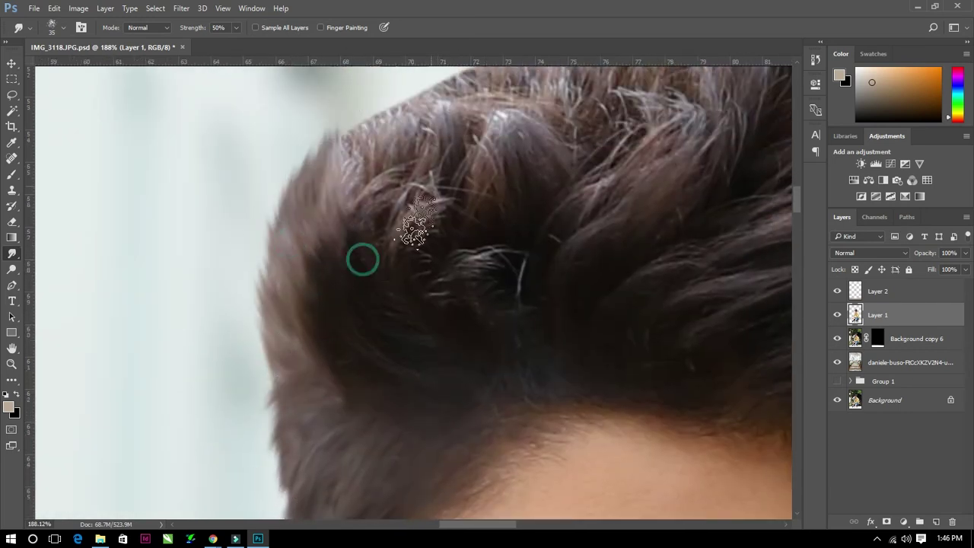
Smudge the top hair outline upward into soft strands.
{"action": "left_click_drag", "start_coordinate": [427, 223], "coordinate": [235, 272]}
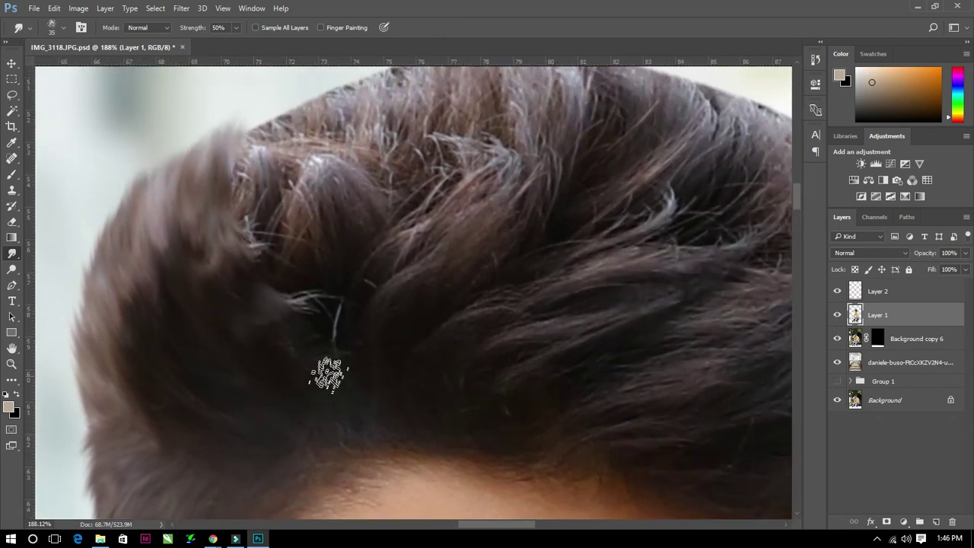
{"action": "mouse_move", "coordinate": [312, 131]}
{"action": "left_mouse_down"}
{"action": "mouse_move", "coordinate": [344, 177]}
{"action": "mouse_move", "coordinate": [274, 125]}
{"action": "left_mouse_up"}
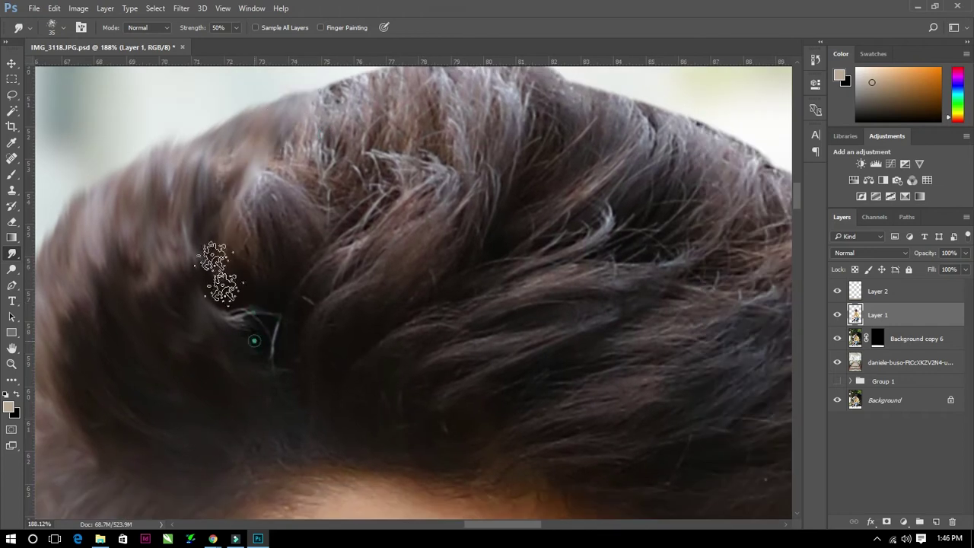
{"action": "left_click_drag", "start_coordinate": [470, 248], "coordinate": [470, 191]}
{"action": "scroll", "coordinate": [312, 259], "scroll_direction": "down", "scroll_amount": 3}
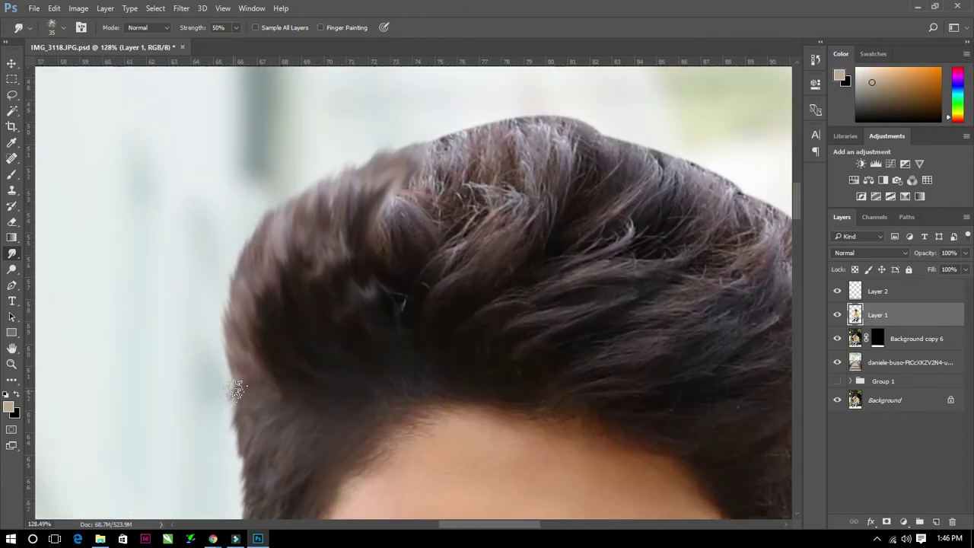
{"action": "mouse_move", "coordinate": [257, 360]}
{"action": "left_mouse_down"}
{"action": "mouse_move", "coordinate": [228, 320]}
{"action": "mouse_move", "coordinate": [227, 374]}
{"action": "left_mouse_up"}
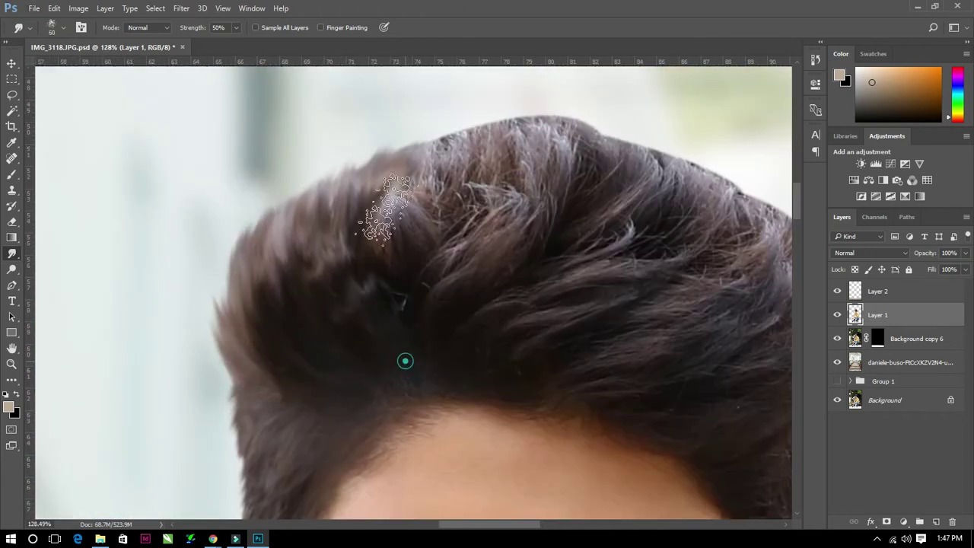
{"action": "left_click_drag", "start_coordinate": [387, 202], "coordinate": [434, 140]}
{"action": "left_click_drag", "start_coordinate": [413, 290], "coordinate": [456, 163]}
{"action": "left_click_drag", "start_coordinate": [446, 251], "coordinate": [510, 114]}
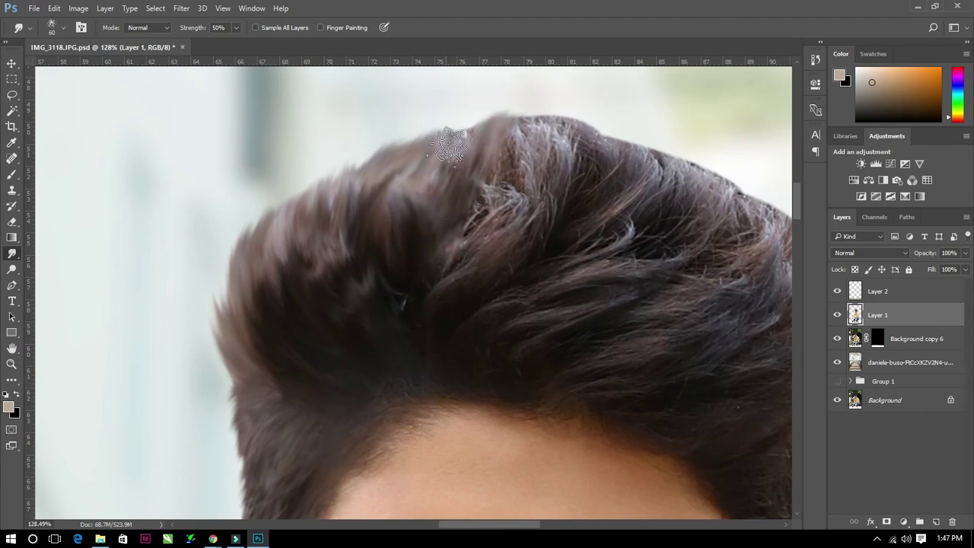
Pan and zoom around the face to review the smudged hair and sunglasses.
{"action": "scroll", "coordinate": [326, 304], "scroll_direction": "up", "scroll_amount": 1}
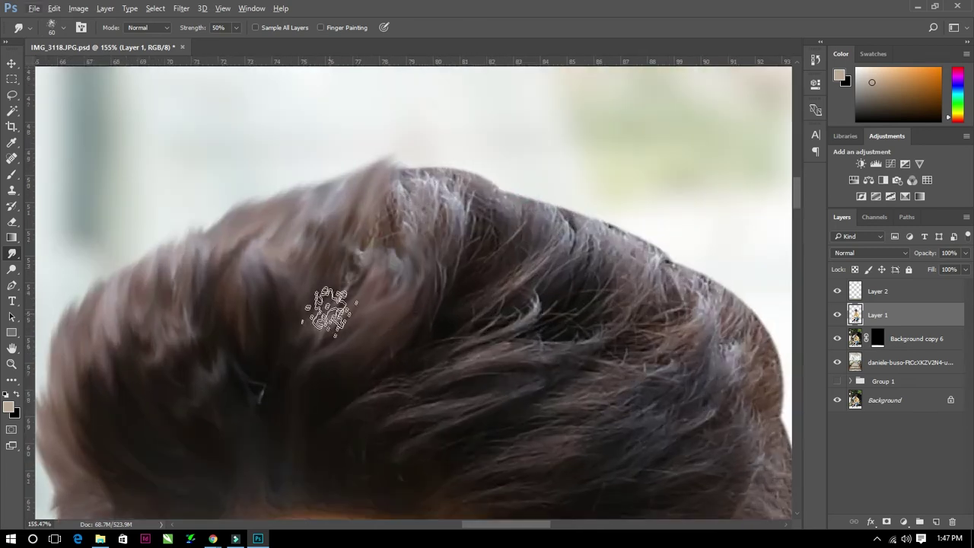
{"action": "scroll", "coordinate": [446, 259], "scroll_direction": "up", "scroll_amount": 2}
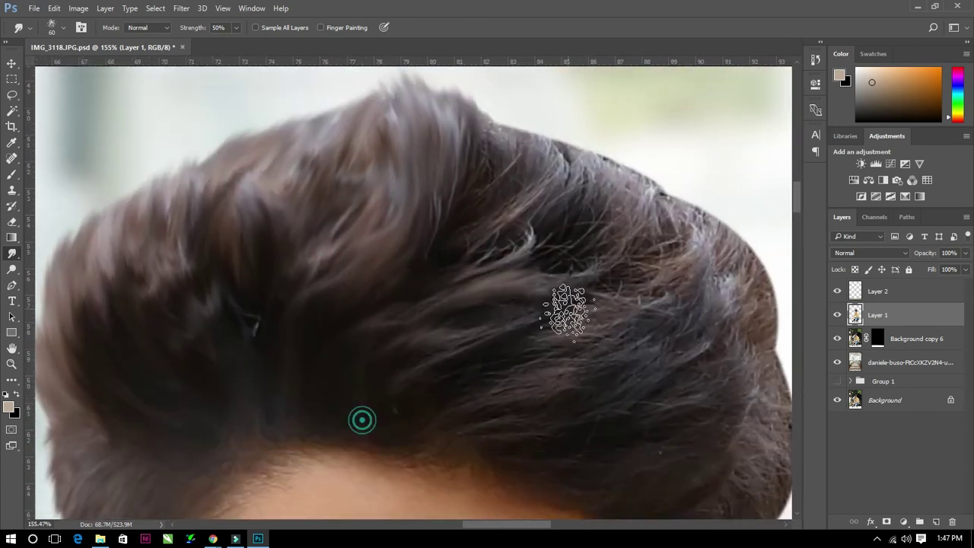
{"action": "scroll", "coordinate": [546, 410], "scroll_direction": "down", "scroll_amount": 4}
{"action": "scroll", "coordinate": [546, 411], "scroll_direction": "right", "scroll_amount": 2}
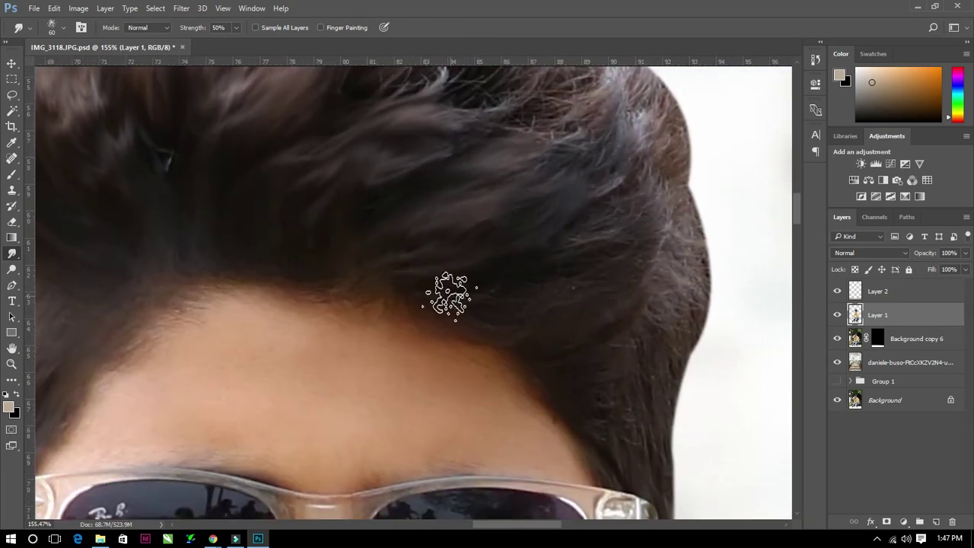
{"action": "scroll", "coordinate": [487, 319], "scroll_direction": "up", "scroll_amount": 3}
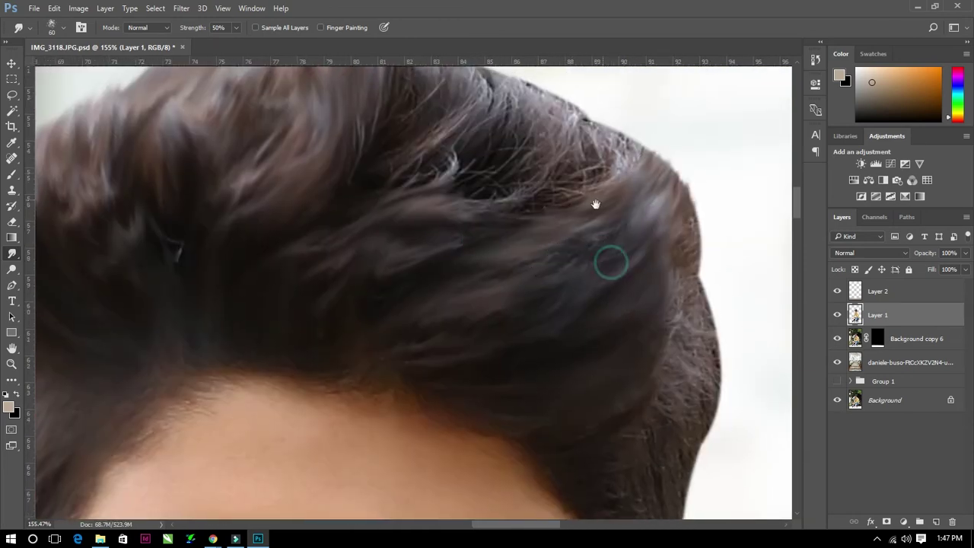
{"action": "scroll", "coordinate": [548, 281], "scroll_direction": "up", "scroll_amount": 2}
{"action": "scroll", "coordinate": [552, 240], "scroll_direction": "up", "scroll_amount": 1}
{"action": "scroll", "coordinate": [552, 240], "scroll_direction": "left", "scroll_amount": 1}
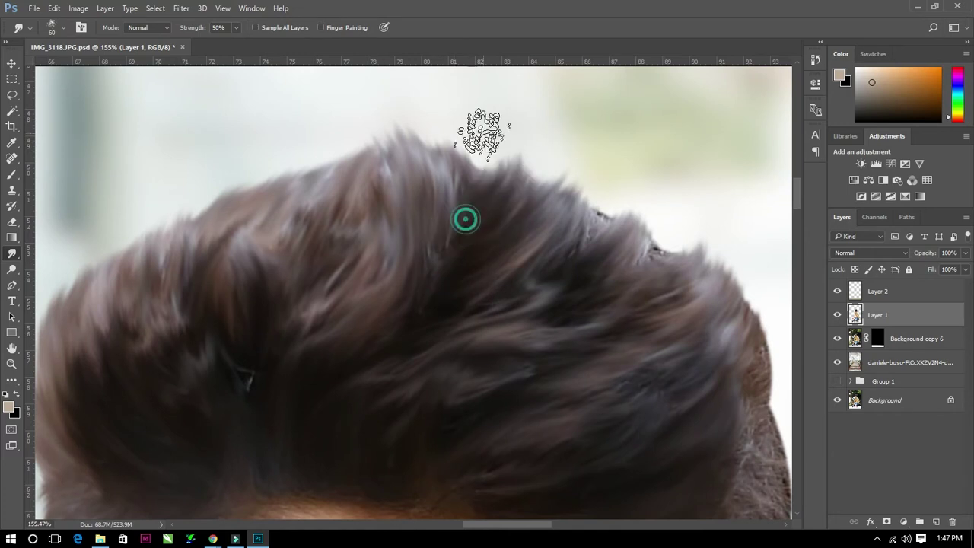
{"action": "scroll", "coordinate": [563, 256], "scroll_direction": "right", "scroll_amount": 2}
{"action": "scroll", "coordinate": [564, 256], "scroll_direction": "down", "scroll_amount": 1}
{"action": "scroll", "coordinate": [536, 294], "scroll_direction": "down", "scroll_amount": 1}
{"action": "scroll", "coordinate": [578, 282], "scroll_direction": "right", "scroll_amount": 1}
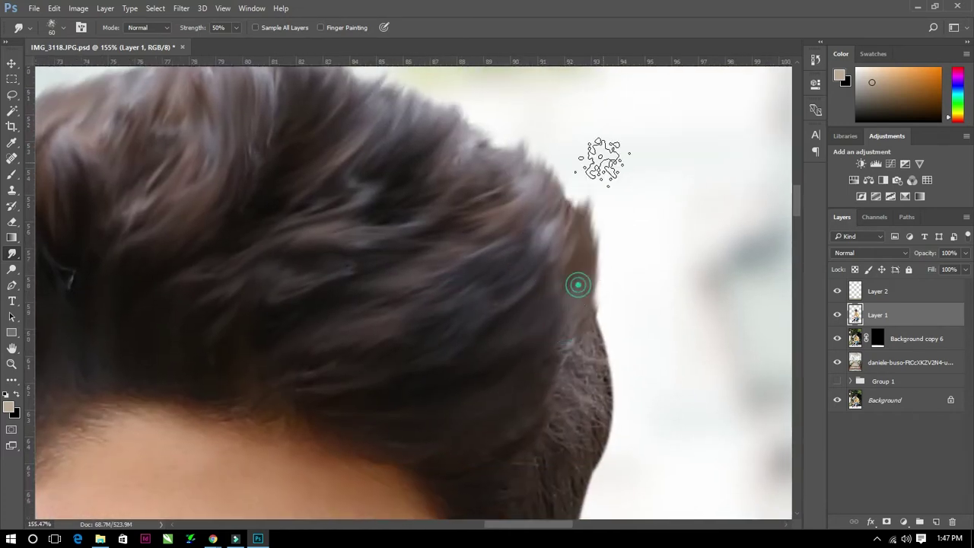
{"action": "left_click_drag", "start_coordinate": [581, 283], "coordinate": [606, 188]}
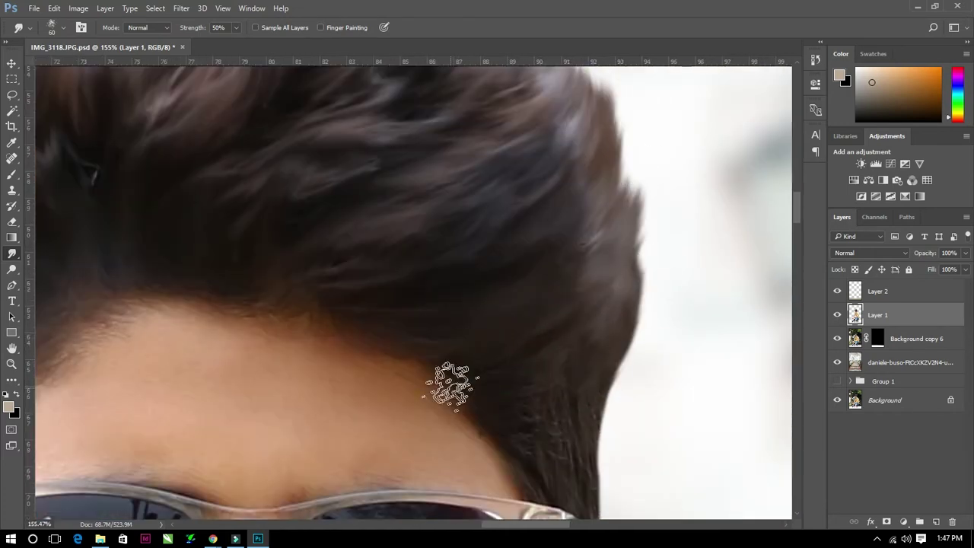
{"action": "scroll", "coordinate": [543, 398], "scroll_direction": "down", "scroll_amount": 1}
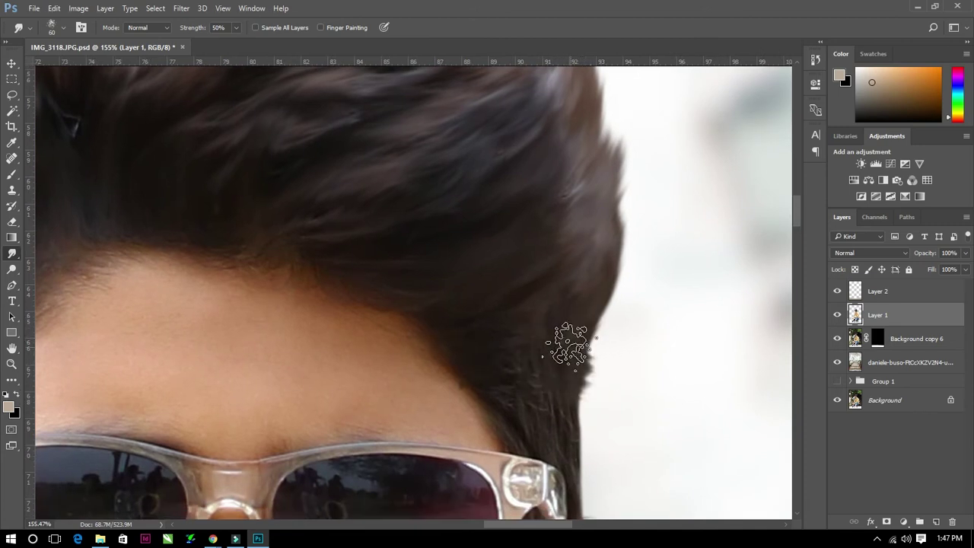
{"action": "scroll", "coordinate": [601, 400], "scroll_direction": "down", "scroll_amount": 1}
{"action": "scroll", "coordinate": [535, 287], "scroll_direction": "down", "scroll_amount": 1}
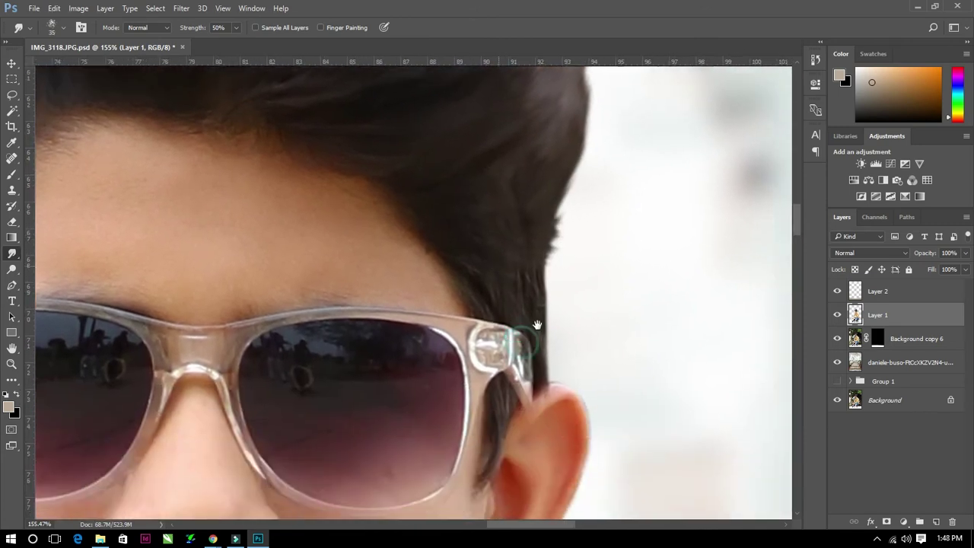
{"action": "scroll", "coordinate": [505, 283], "scroll_direction": "up", "scroll_amount": 3, "text": "alt"}
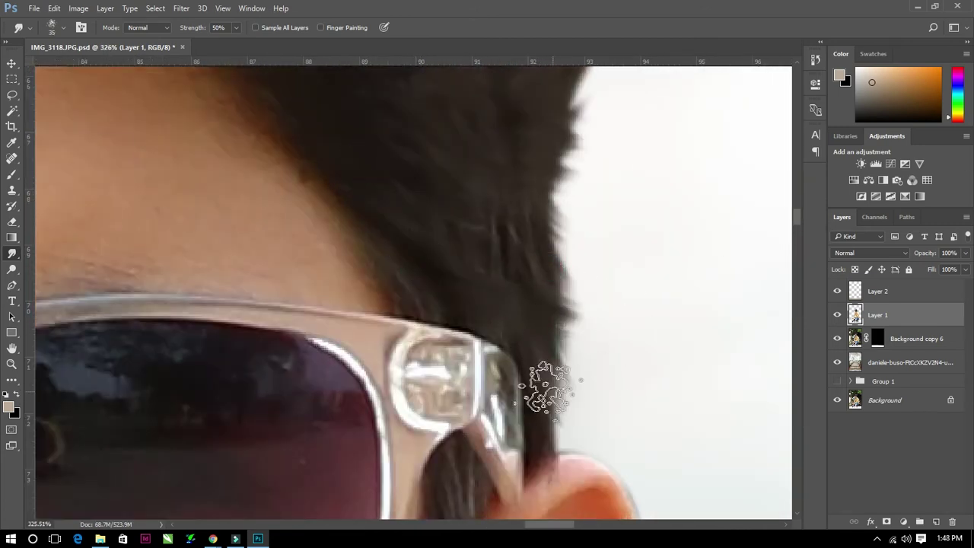
{"action": "scroll", "coordinate": [563, 381], "scroll_direction": "down", "scroll_amount": 1}
{"action": "scroll", "coordinate": [469, 377], "scroll_direction": "down", "scroll_amount": 1}
{"action": "scroll", "coordinate": [473, 364], "scroll_direction": "down", "scroll_amount": 2, "text": "alt"}
{"action": "scroll", "coordinate": [500, 370], "scroll_direction": "up", "scroll_amount": 3}
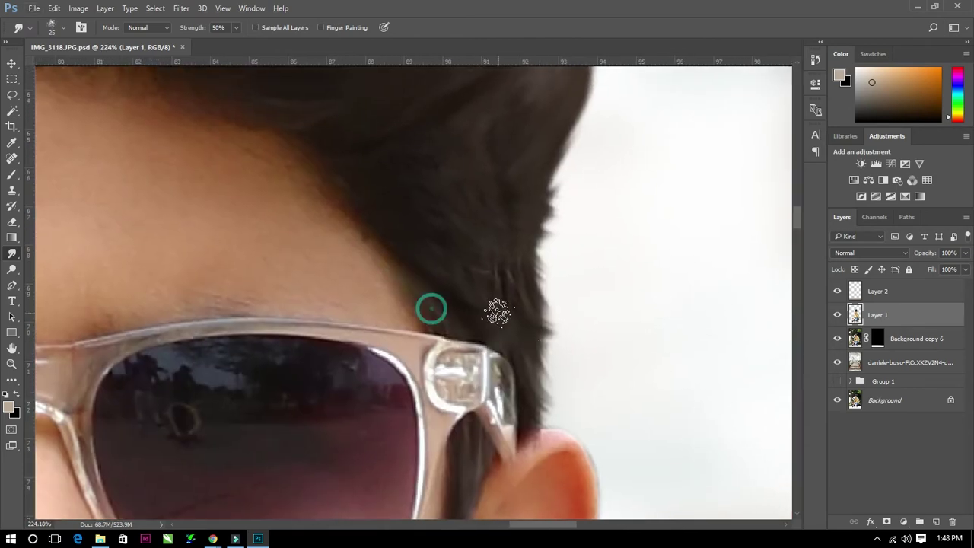
{"action": "scroll", "coordinate": [518, 330], "scroll_direction": "down", "scroll_amount": 2, "text": "alt"}
{"action": "scroll", "coordinate": [298, 326], "scroll_direction": "down", "scroll_amount": 2}
{"action": "scroll", "coordinate": [300, 327], "scroll_direction": "up", "scroll_amount": 3, "text": "alt"}
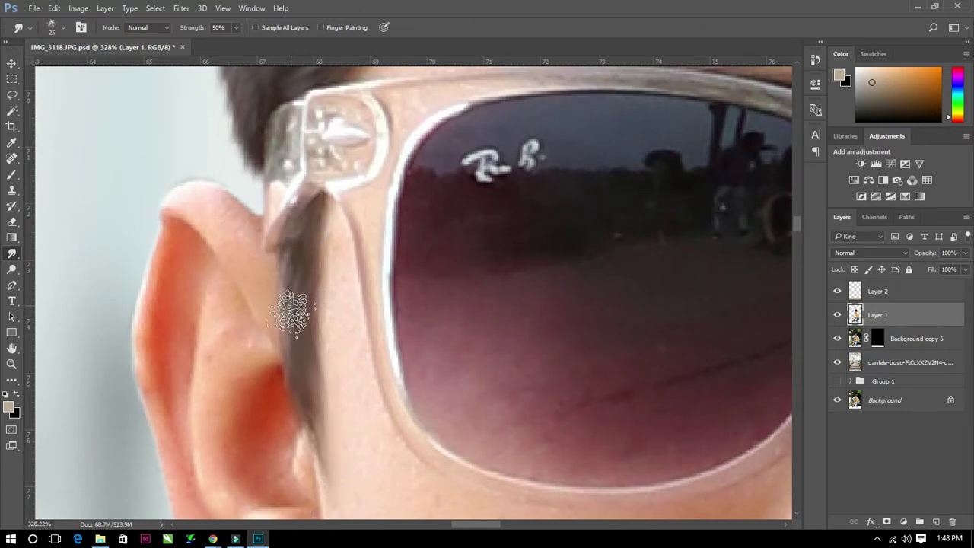
{"action": "scroll", "coordinate": [301, 323], "scroll_direction": "down", "scroll_amount": 2, "text": "alt"}
Switch between the Move and Smudge tools while zooming around the hair.
{"action": "left_click", "coordinate": [12, 62]}
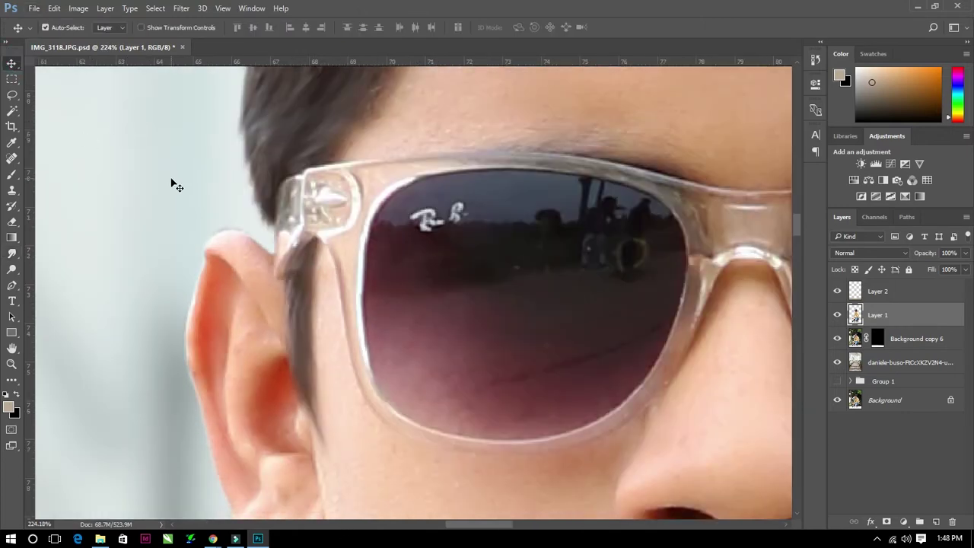
{"action": "scroll", "coordinate": [246, 232], "scroll_direction": "down", "scroll_amount": 5, "text": "alt"}
{"action": "scroll", "coordinate": [246, 232], "scroll_direction": "down", "scroll_amount": 1, "text": "alt"}
{"action": "scroll", "coordinate": [461, 248], "scroll_direction": "up", "scroll_amount": 4, "text": "alt"}
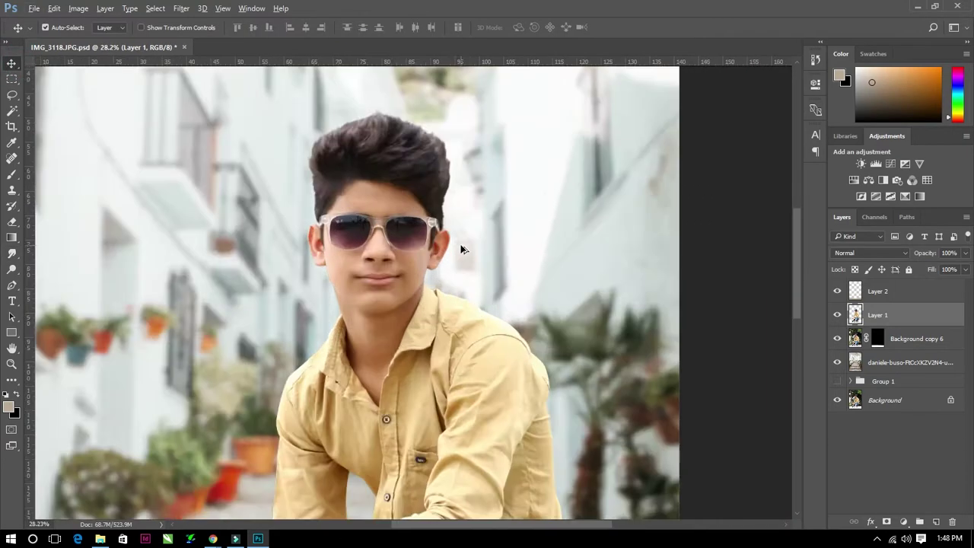
{"action": "scroll", "coordinate": [369, 340], "scroll_direction": "up", "scroll_amount": 2, "text": "alt"}
{"action": "scroll", "coordinate": [322, 340], "scroll_direction": "up", "scroll_amount": 2, "text": "alt"}
{"action": "key", "text": "r"}
{"action": "scroll", "coordinate": [180, 343], "scroll_direction": "up", "scroll_amount": 1, "text": "alt"}
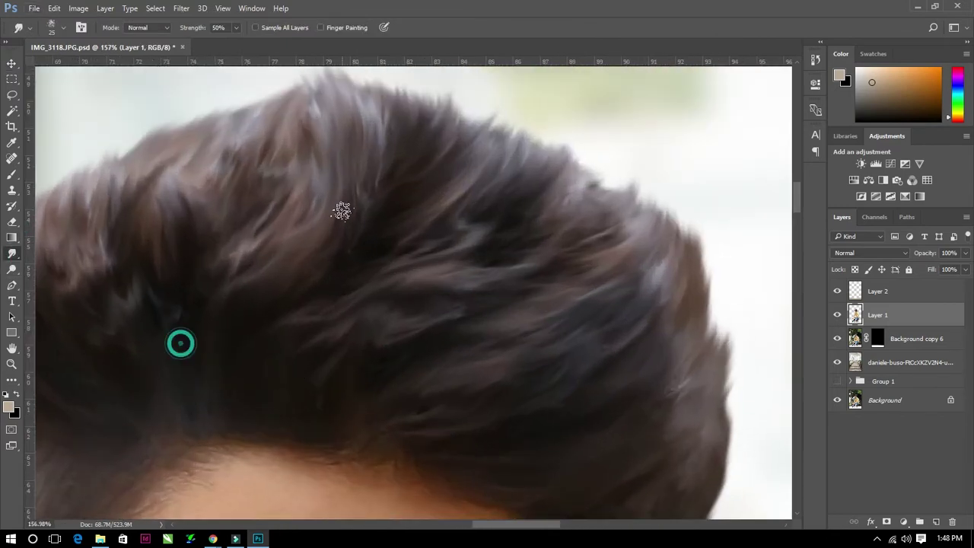
{"action": "scroll", "coordinate": [424, 285], "scroll_direction": "down", "scroll_amount": 1, "text": "alt"}
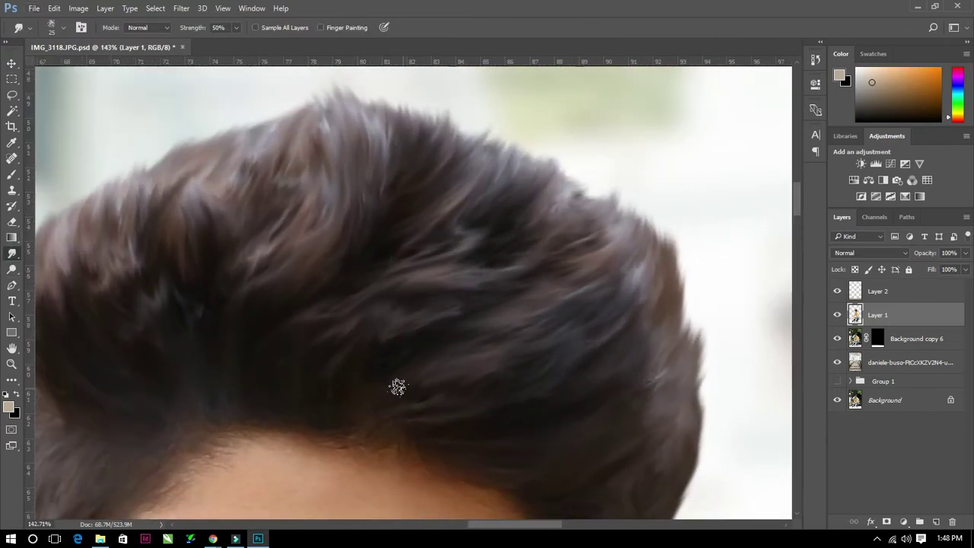
{"action": "scroll", "coordinate": [263, 319], "scroll_direction": "left", "scroll_amount": 2}
{"action": "scroll", "coordinate": [436, 227], "scroll_direction": "down", "scroll_amount": 1, "text": "alt"}
{"action": "scroll", "coordinate": [436, 227], "scroll_direction": "right", "scroll_amount": 3}
{"action": "scroll", "coordinate": [436, 227], "scroll_direction": "down", "scroll_amount": 3}
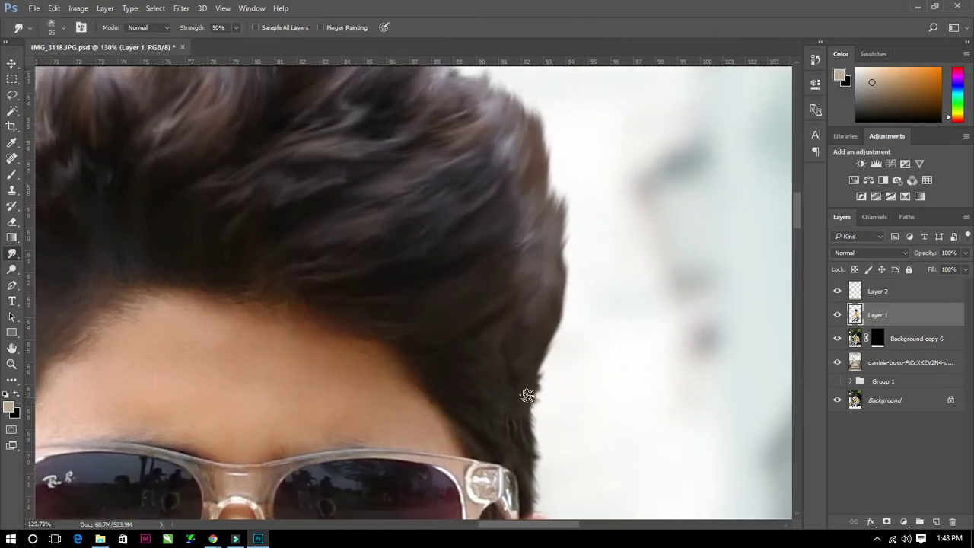
{"action": "scroll", "coordinate": [526, 395], "scroll_direction": "down", "scroll_amount": 1, "text": "alt"}
{"action": "key", "text": "l"}
{"action": "scroll", "coordinate": [215, 285], "scroll_direction": "down", "scroll_amount": 1, "text": "alt"}
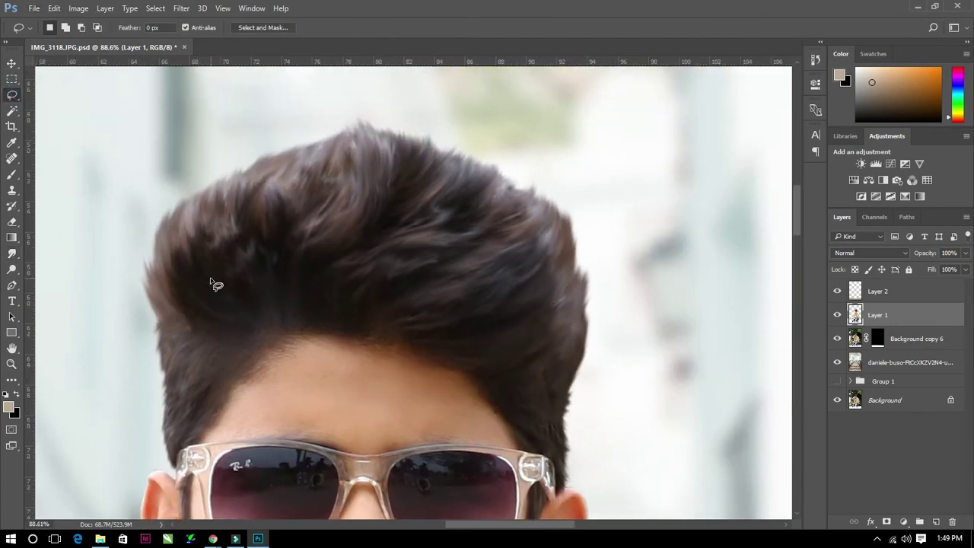
Lasso the hair and copy it onto its own new layer.
{"action": "left_click_drag", "start_coordinate": [204, 338], "coordinate": [106, 152]}
{"action": "key", "text": "ctrl+j"}
{"action": "key", "text": "ctrl+t"}
Warp the copied hair wider, pulling both sides outward and the bottom edge down.
{"action": "left_click", "coordinate": [499, 27]}
{"action": "mouse_move", "coordinate": [123, 199]}
{"action": "left_mouse_down"}
{"action": "mouse_move", "coordinate": [90, 165]}
{"action": "mouse_move", "coordinate": [80, 134]}
{"action": "left_mouse_up"}
{"action": "left_click_drag", "start_coordinate": [124, 297], "coordinate": [64, 238]}
{"action": "left_click_drag", "start_coordinate": [123, 394], "coordinate": [166, 422]}
{"action": "left_click_drag", "start_coordinate": [284, 394], "coordinate": [289, 416]}
{"action": "left_click_drag", "start_coordinate": [445, 395], "coordinate": [448, 401]}
{"action": "mouse_move", "coordinate": [604, 296]}
{"action": "left_mouse_down"}
{"action": "mouse_move", "coordinate": [653, 274]}
{"action": "mouse_move", "coordinate": [666, 226]}
{"action": "left_mouse_up"}
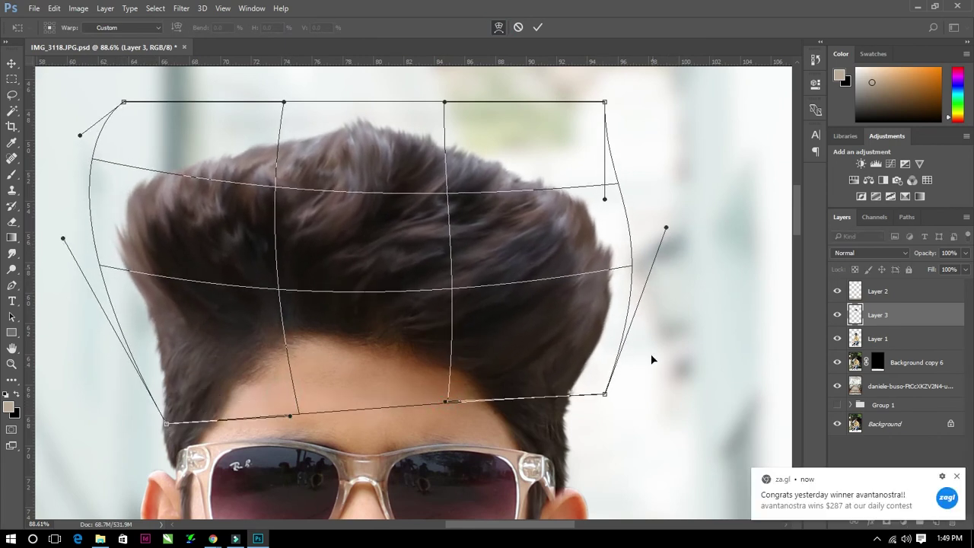
{"action": "left_click_drag", "start_coordinate": [604, 394], "coordinate": [601, 394]}
{"action": "left_click_drag", "start_coordinate": [605, 102], "coordinate": [628, 73]}
{"action": "left_click_drag", "start_coordinate": [445, 102], "coordinate": [460, 109]}
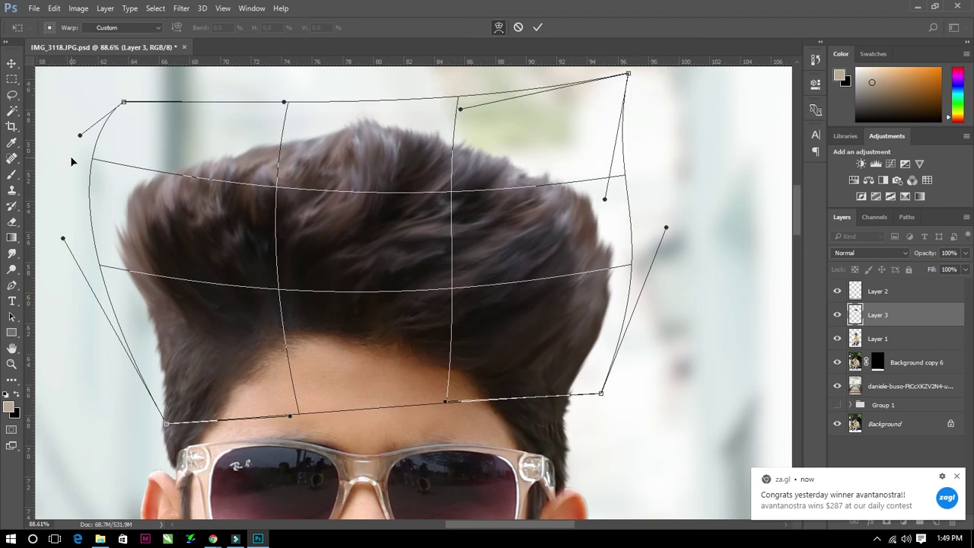
Refine the warp to lift the hair top and widen its sides, then apply it.
{"action": "left_click_drag", "start_coordinate": [80, 135], "coordinate": [127, 112]}
{"action": "left_click_drag", "start_coordinate": [63, 238], "coordinate": [45, 234]}
{"action": "left_click_drag", "start_coordinate": [167, 423], "coordinate": [174, 425]}
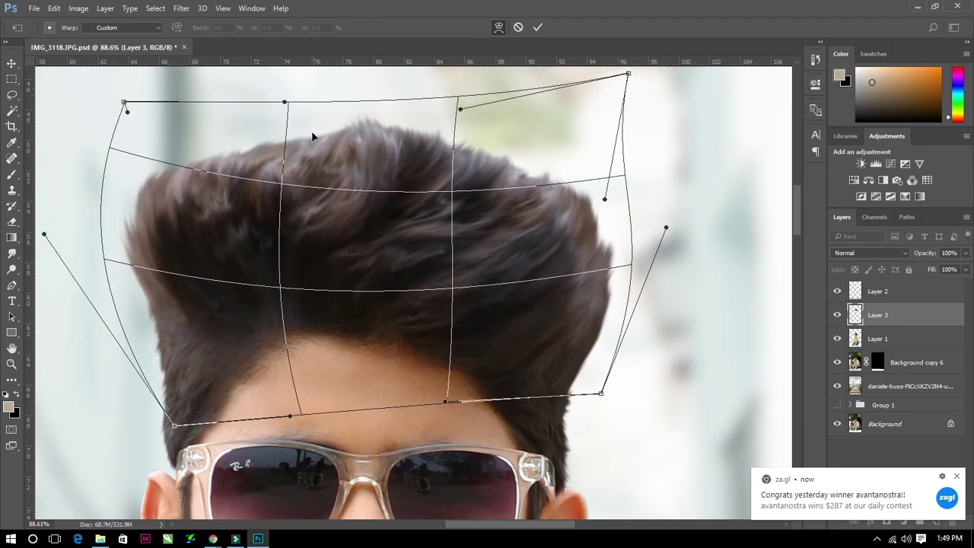
{"action": "left_click_drag", "start_coordinate": [284, 101], "coordinate": [286, 84]}
{"action": "left_click_drag", "start_coordinate": [460, 109], "coordinate": [467, 96]}
{"action": "left_click_drag", "start_coordinate": [667, 227], "coordinate": [677, 198]}
{"action": "left_click_drag", "start_coordinate": [598, 394], "coordinate": [600, 392]}
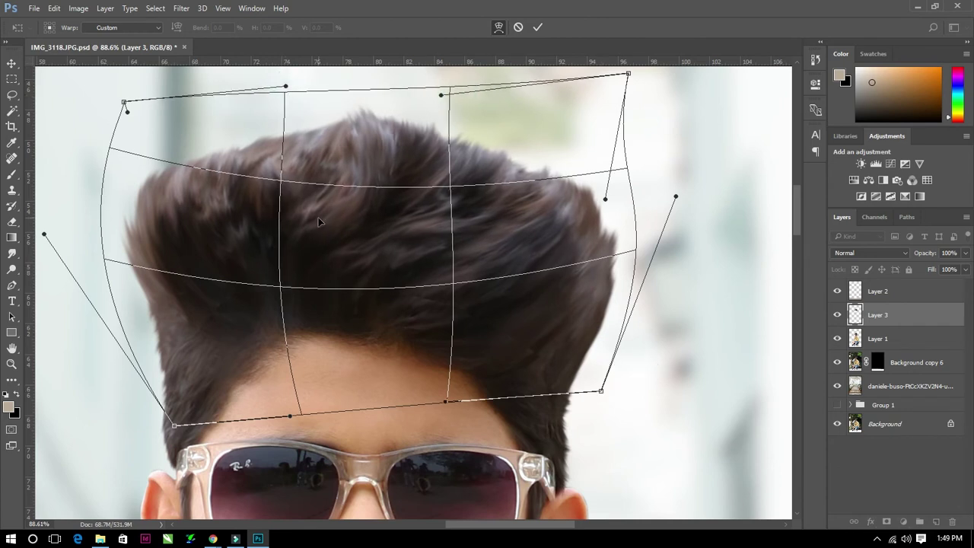
{"action": "key", "text": "Return"}
Add a layer mask to the warped hair layer (Layer 3).
{"action": "left_click", "coordinate": [887, 521]}
{"action": "key", "text": "b"}
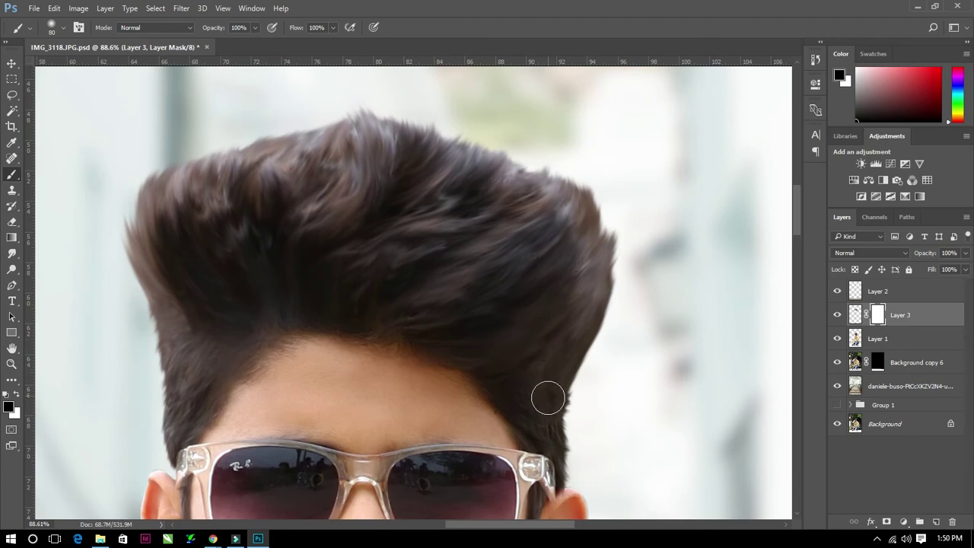
{"action": "key", "text": "v"}
{"action": "scroll", "coordinate": [302, 289], "scroll_direction": "down", "scroll_amount": 4}
{"action": "scroll", "coordinate": [329, 256], "scroll_direction": "down", "scroll_amount": 3}
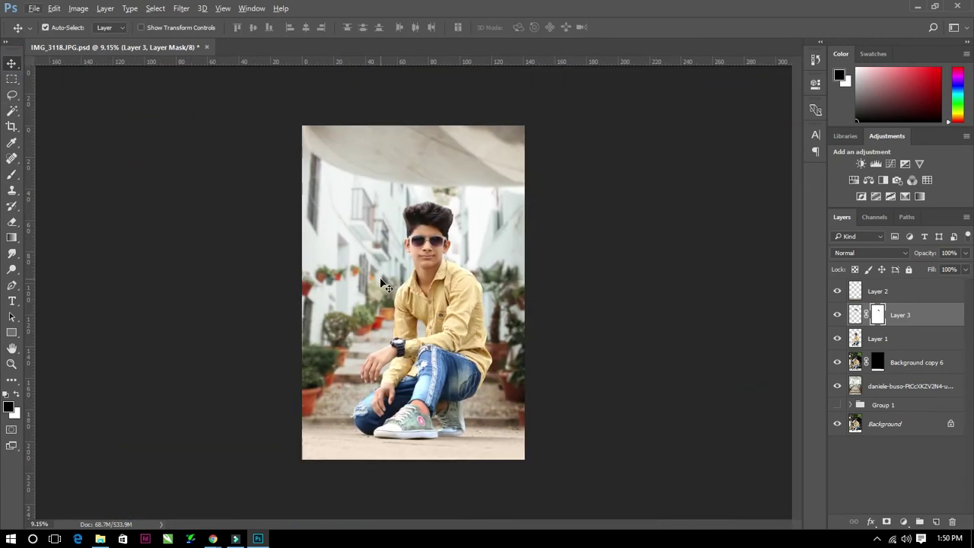
{"action": "scroll", "coordinate": [394, 284], "scroll_direction": "up", "scroll_amount": 5}
Warp Layer 3's hair again, reshaping its top edge and curving the left edge outward.
{"action": "scroll", "coordinate": [351, 302], "scroll_direction": "up", "scroll_amount": 3}
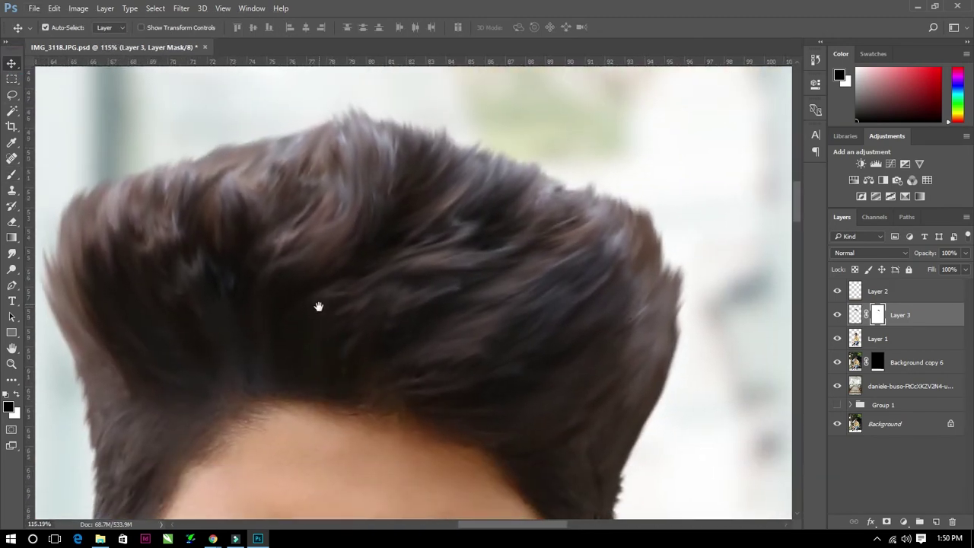
{"action": "left_click_drag", "start_coordinate": [319, 307], "coordinate": [325, 316]}
{"action": "key", "text": "ctrl+t"}
{"action": "left_click", "coordinate": [499, 26]}
{"action": "left_click_drag", "start_coordinate": [479, 101], "coordinate": [452, 157]}
{"action": "scroll", "coordinate": [229, 153], "scroll_direction": "left", "scroll_amount": 3}
{"action": "left_click_drag", "start_coordinate": [130, 104], "coordinate": [159, 102]}
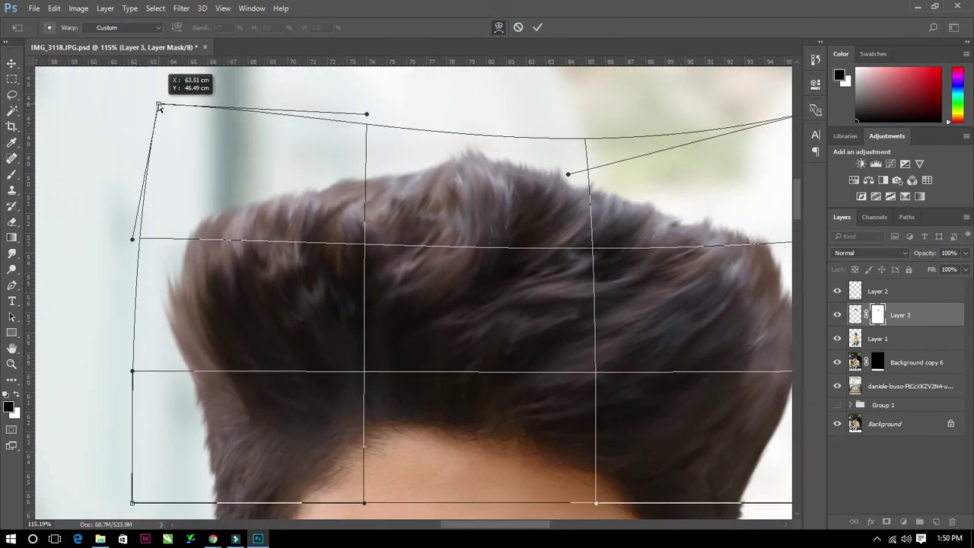
{"action": "scroll", "coordinate": [457, 114], "scroll_direction": "right", "scroll_amount": 5}
Round out the hair's right side and corners, nudge the left edge, and commit.
{"action": "left_click_drag", "start_coordinate": [625, 102], "coordinate": [480, 74]}
{"action": "left_click_drag", "start_coordinate": [624, 235], "coordinate": [592, 211]}
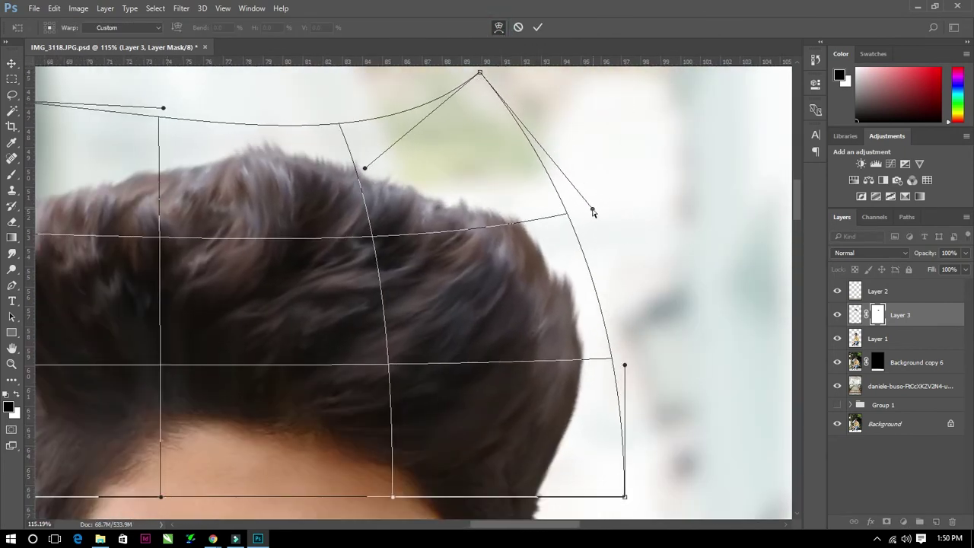
{"action": "scroll", "coordinate": [617, 411], "scroll_direction": "down", "scroll_amount": 3}
{"action": "left_click_drag", "start_coordinate": [611, 395], "coordinate": [610, 402]}
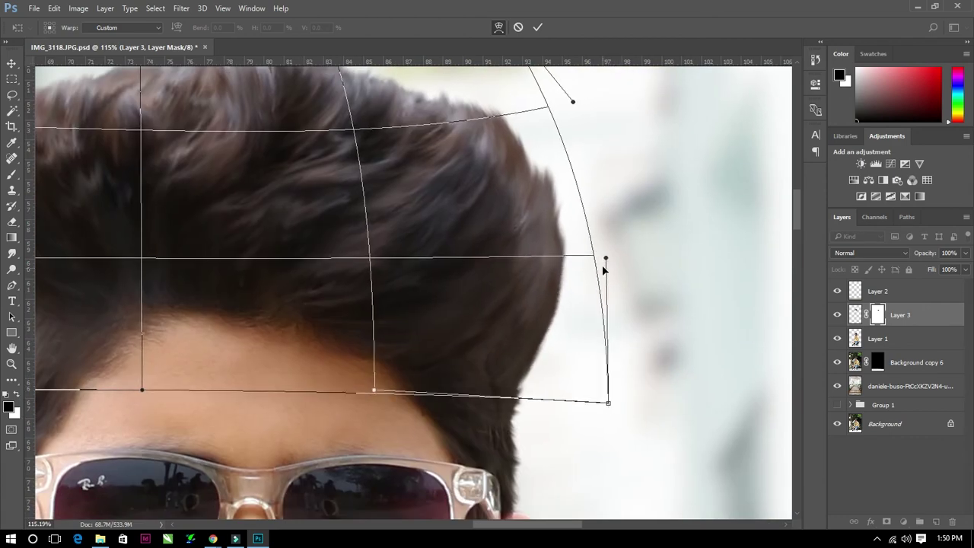
{"action": "left_click_drag", "start_coordinate": [606, 258], "coordinate": [622, 243]}
{"action": "left_click_drag", "start_coordinate": [609, 401], "coordinate": [601, 404]}
{"action": "scroll", "coordinate": [383, 277], "scroll_direction": "up", "scroll_amount": 3}
{"action": "scroll", "coordinate": [384, 277], "scroll_direction": "left", "scroll_amount": 2}
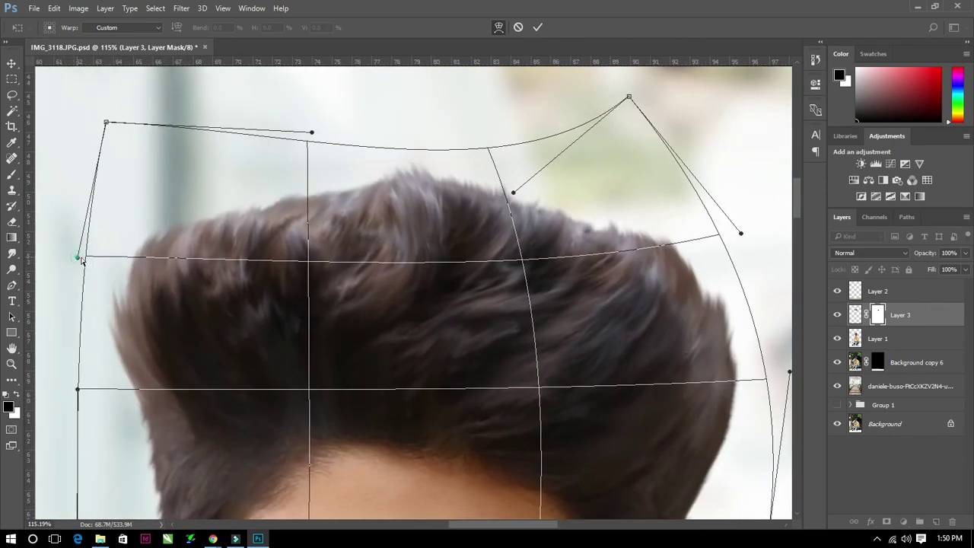
{"action": "left_click_drag", "start_coordinate": [82, 261], "coordinate": [79, 259]}
{"action": "left_click_drag", "start_coordinate": [77, 389], "coordinate": [68, 386]}
{"action": "double_click", "coordinate": [241, 348]}
Zoom out to review the whole composite and add a new empty layer.
{"action": "scroll", "coordinate": [195, 256], "scroll_direction": "down", "scroll_amount": 1}
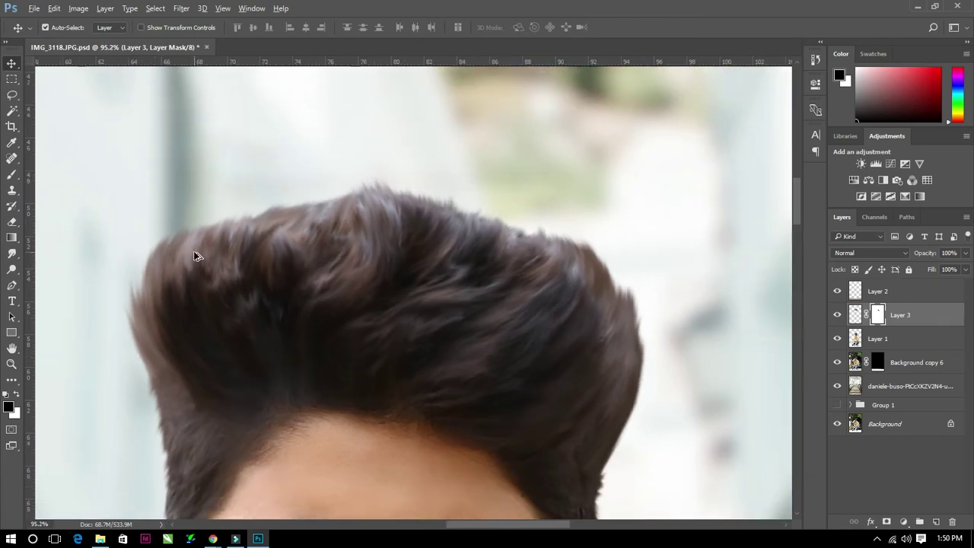
{"action": "scroll", "coordinate": [194, 256], "scroll_direction": "down", "scroll_amount": 3}
{"action": "scroll", "coordinate": [325, 257], "scroll_direction": "down", "scroll_amount": 3}
{"action": "scroll", "coordinate": [279, 310], "scroll_direction": "down", "scroll_amount": 1}
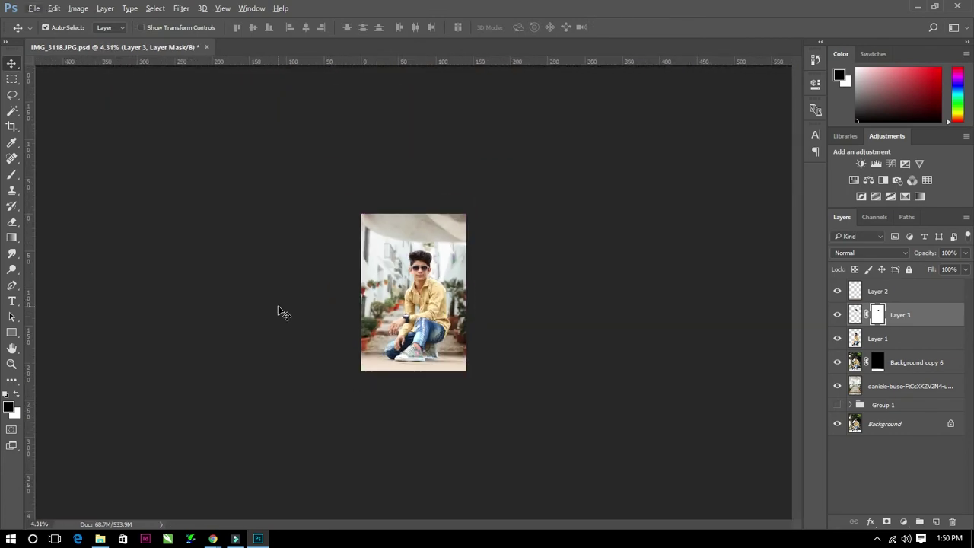
{"action": "scroll", "coordinate": [462, 393], "scroll_direction": "up", "scroll_amount": 5}
{"action": "scroll", "coordinate": [461, 393], "scroll_direction": "up", "scroll_amount": 1}
{"action": "scroll", "coordinate": [475, 252], "scroll_direction": "up", "scroll_amount": 1}
{"action": "scroll", "coordinate": [475, 252], "scroll_direction": "down", "scroll_amount": 1}
{"action": "scroll", "coordinate": [457, 274], "scroll_direction": "down", "scroll_amount": 1}
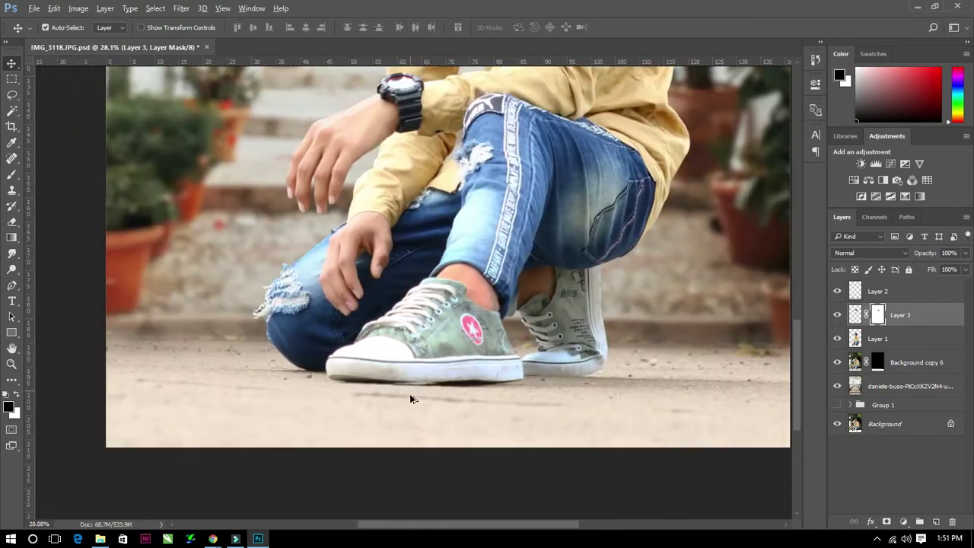
{"action": "scroll", "coordinate": [427, 304], "scroll_direction": "down", "scroll_amount": 3}
{"action": "scroll", "coordinate": [409, 324], "scroll_direction": "down", "scroll_amount": 1}
{"action": "scroll", "coordinate": [422, 304], "scroll_direction": "up", "scroll_amount": 4}
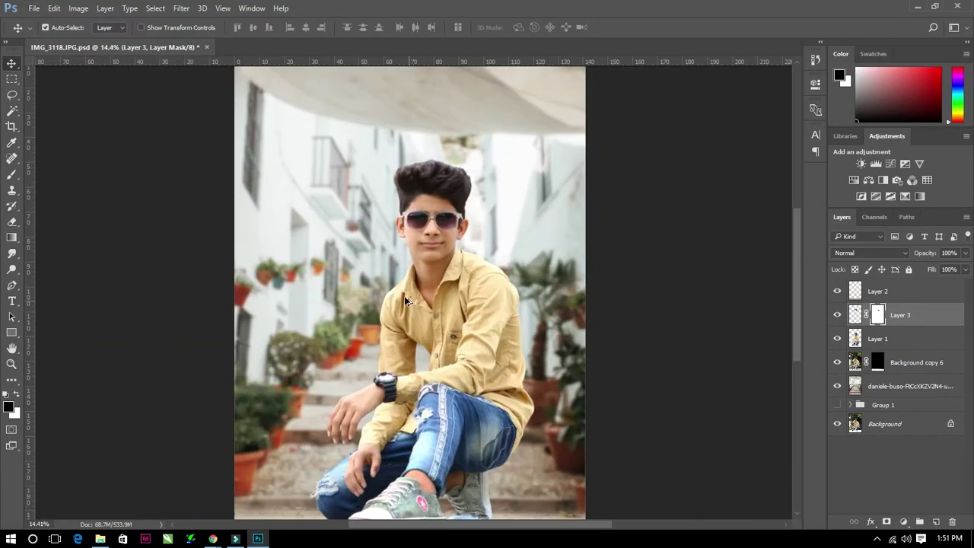
{"action": "scroll", "coordinate": [423, 282], "scroll_direction": "up", "scroll_amount": 3}
{"action": "scroll", "coordinate": [424, 270], "scroll_direction": "up", "scroll_amount": 3}
{"action": "left_click", "coordinate": [937, 522]}
Set Layer 4 to Color blend mode and sample the jeans' blue as the foreground colour.
{"action": "left_click", "coordinate": [870, 253]}
{"action": "left_click", "coordinate": [860, 486]}
{"action": "left_click_drag", "start_coordinate": [439, 457], "coordinate": [452, 167]}
{"action": "mouse_move", "coordinate": [452, 487]}
{"action": "left_mouse_down"}
{"action": "mouse_move", "coordinate": [449, 374]}
{"action": "mouse_move", "coordinate": [461, 382]}
{"action": "left_mouse_up"}
{"action": "left_click", "coordinate": [463, 386], "text": "alt"}
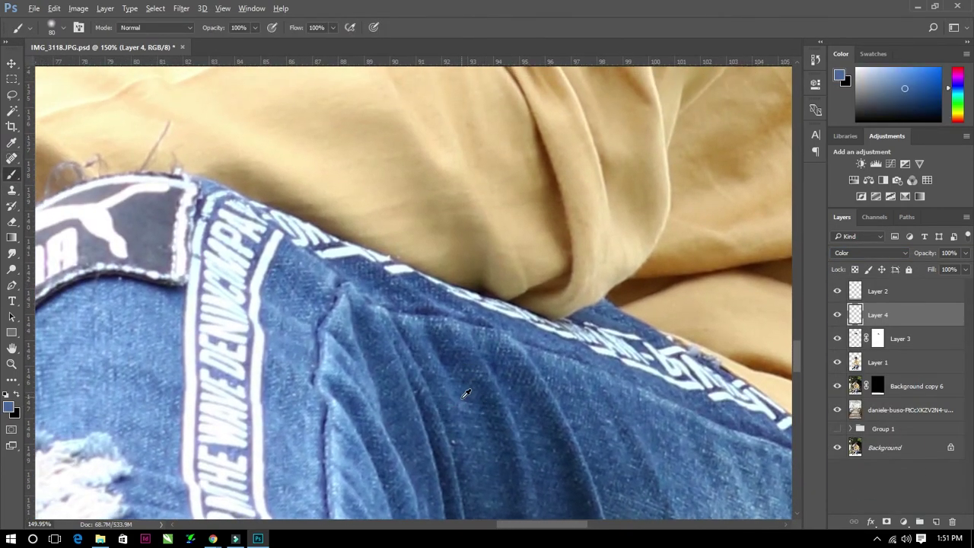
Shift the sampled blue slightly toward cyan in the Color Picker.
{"action": "scroll", "coordinate": [463, 388], "scroll_direction": "down", "scroll_amount": 2}
{"action": "left_click", "coordinate": [9, 407]}
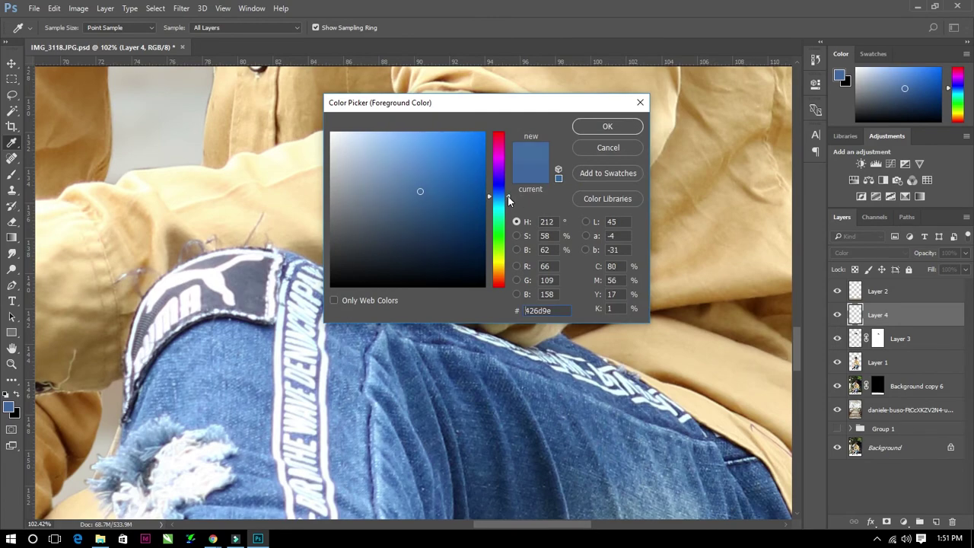
{"action": "left_click_drag", "start_coordinate": [508, 198], "coordinate": [509, 200]}
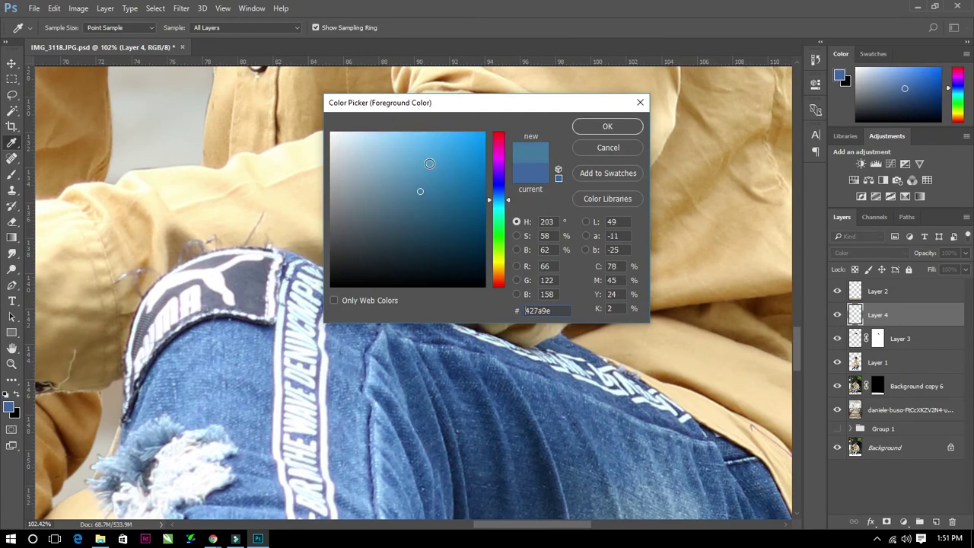
{"action": "left_click", "coordinate": [608, 127]}
Brush blue over most of the right sunglass lens.
{"action": "scroll", "coordinate": [440, 336], "scroll_direction": "up", "scroll_amount": 5}
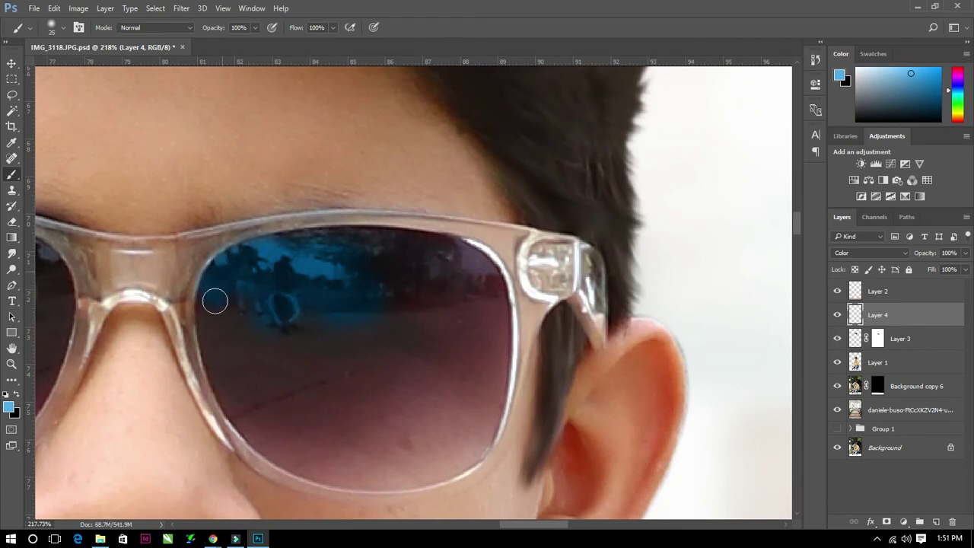
{"action": "scroll", "coordinate": [215, 326], "scroll_direction": "up", "scroll_amount": 2}
{"action": "left_click_drag", "start_coordinate": [345, 337], "coordinate": [399, 335]}
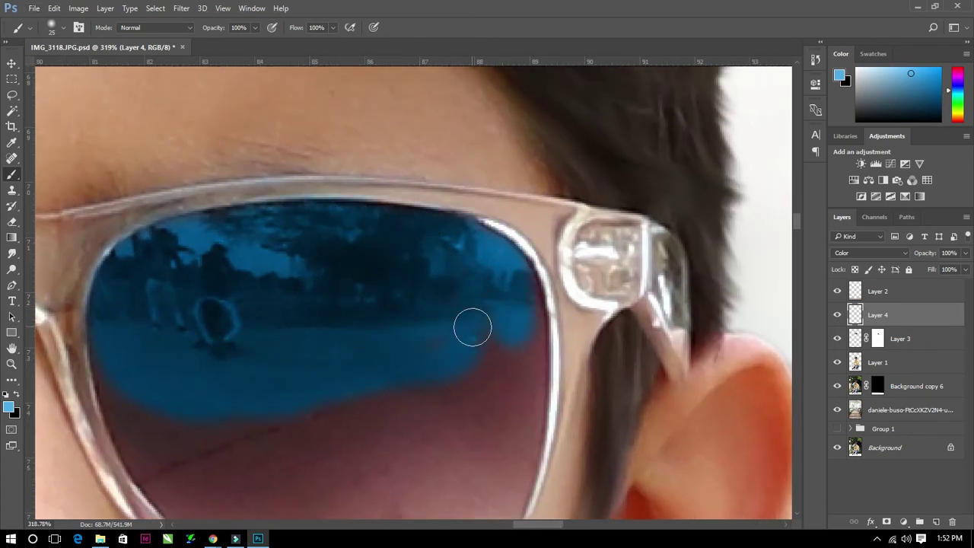
{"action": "scroll", "coordinate": [524, 327], "scroll_direction": "down", "scroll_amount": 2}
{"action": "mouse_move", "coordinate": [523, 327]}
{"action": "left_mouse_down"}
{"action": "mouse_move", "coordinate": [524, 274]}
{"action": "mouse_move", "coordinate": [387, 365]}
{"action": "left_mouse_up"}
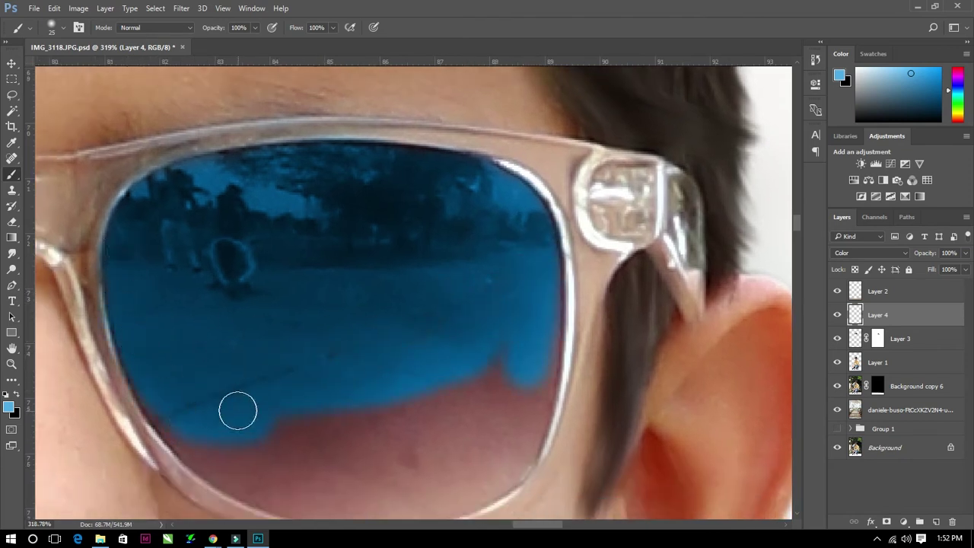
{"action": "mouse_move", "coordinate": [205, 445]}
{"action": "left_mouse_down"}
{"action": "mouse_move", "coordinate": [110, 419]}
{"action": "mouse_move", "coordinate": [447, 259]}
{"action": "left_mouse_up"}
{"action": "left_click_drag", "start_coordinate": [443, 343], "coordinate": [179, 382]}
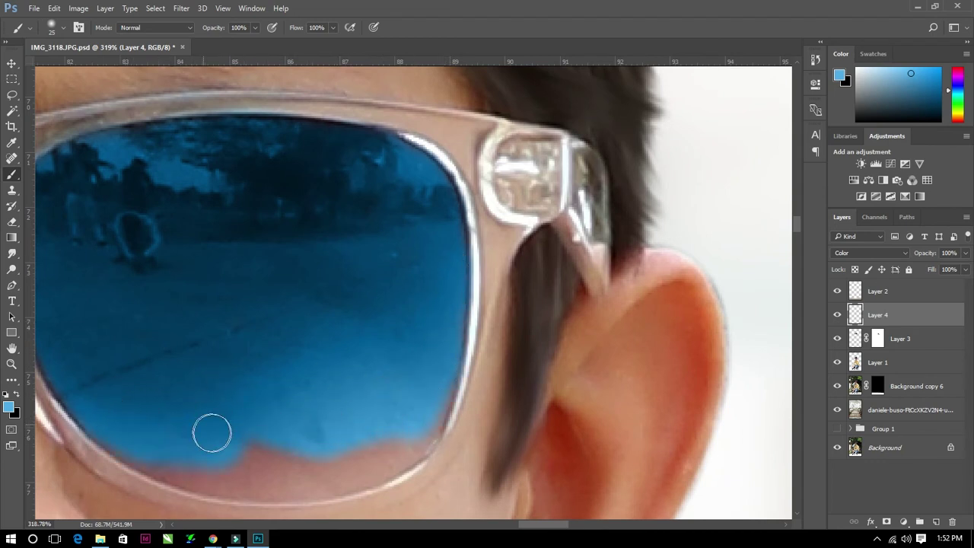
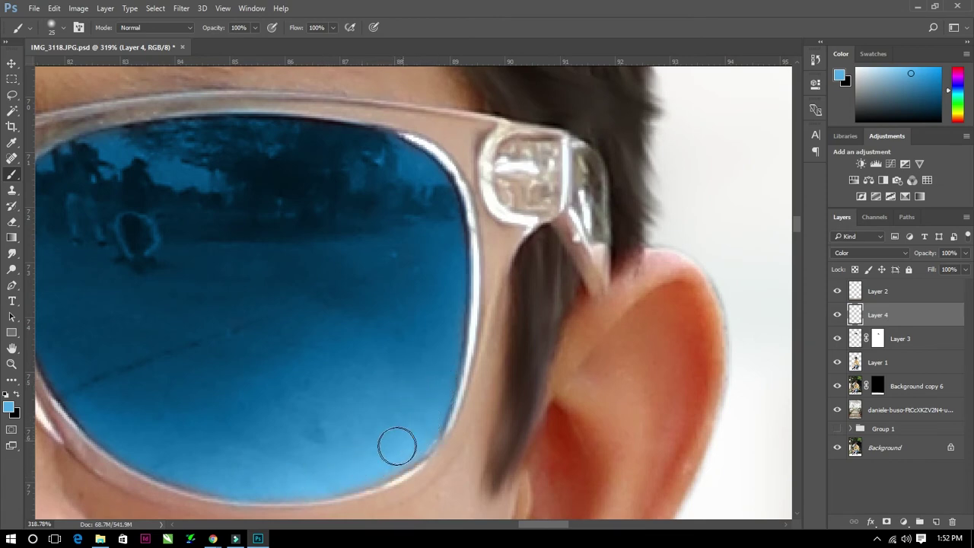
Paint blue over the red patches on the top, middle and bottom of the left lens on Layer 4.
{"action": "scroll", "coordinate": [89, 307], "scroll_direction": "down", "scroll_amount": 3}
{"action": "mouse_move", "coordinate": [283, 237]}
{"action": "left_mouse_down"}
{"action": "mouse_move", "coordinate": [223, 242]}
{"action": "mouse_move", "coordinate": [198, 297]}
{"action": "mouse_move", "coordinate": [293, 249]}
{"action": "left_mouse_up"}
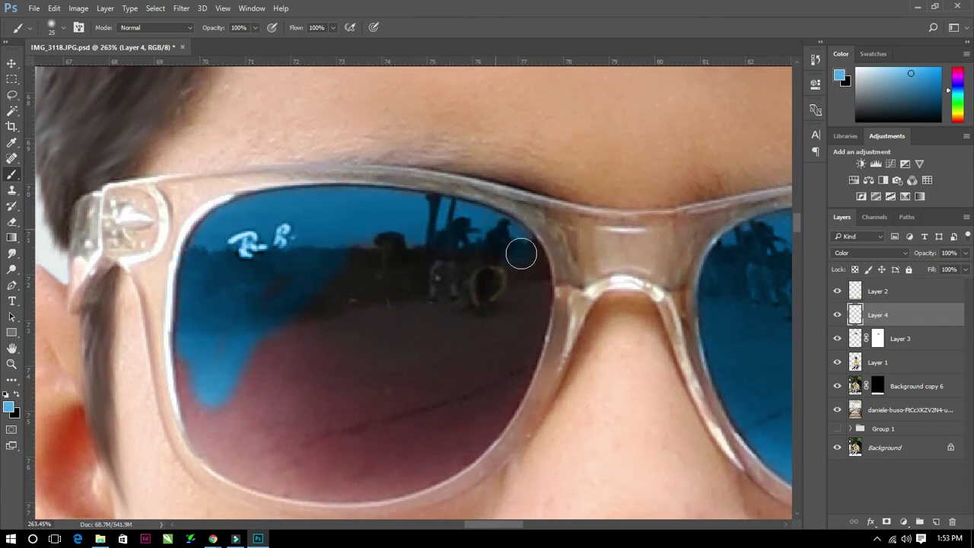
{"action": "left_click_drag", "start_coordinate": [293, 370], "coordinate": [331, 329]}
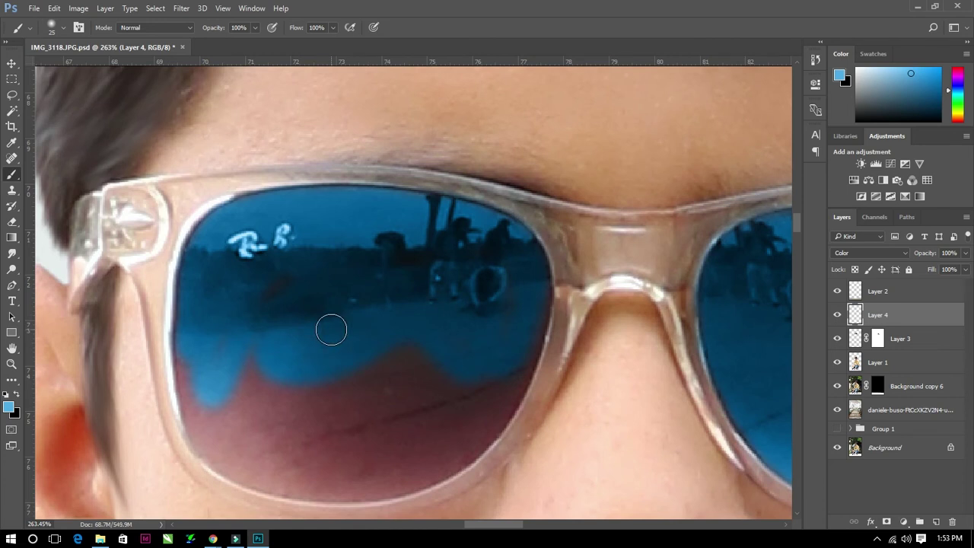
{"action": "left_click_drag", "start_coordinate": [199, 307], "coordinate": [466, 317]}
{"action": "left_click_drag", "start_coordinate": [449, 359], "coordinate": [503, 260]}
{"action": "left_click_drag", "start_coordinate": [438, 371], "coordinate": [485, 315]}
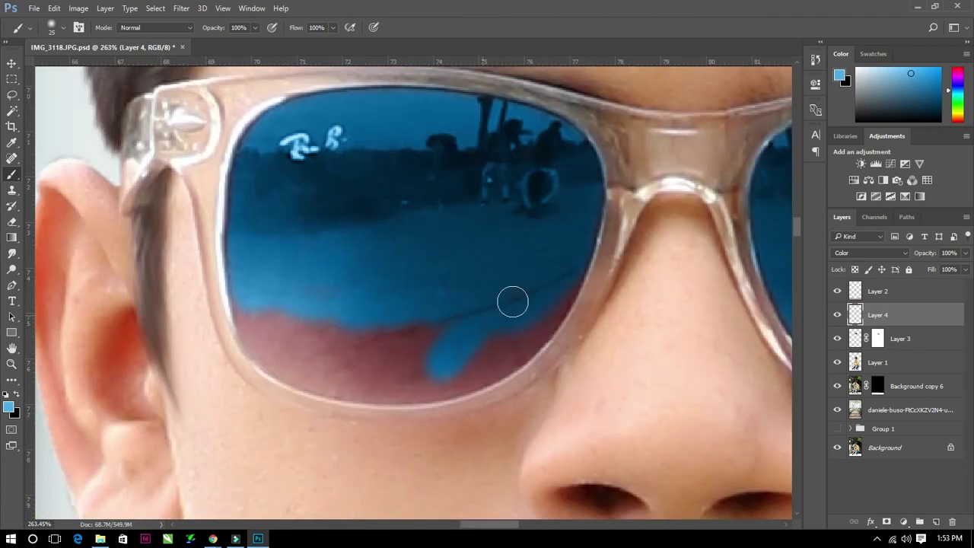
{"action": "mouse_move", "coordinate": [558, 290]}
{"action": "left_mouse_down"}
{"action": "mouse_move", "coordinate": [259, 335]}
{"action": "mouse_move", "coordinate": [320, 320]}
{"action": "left_mouse_up"}
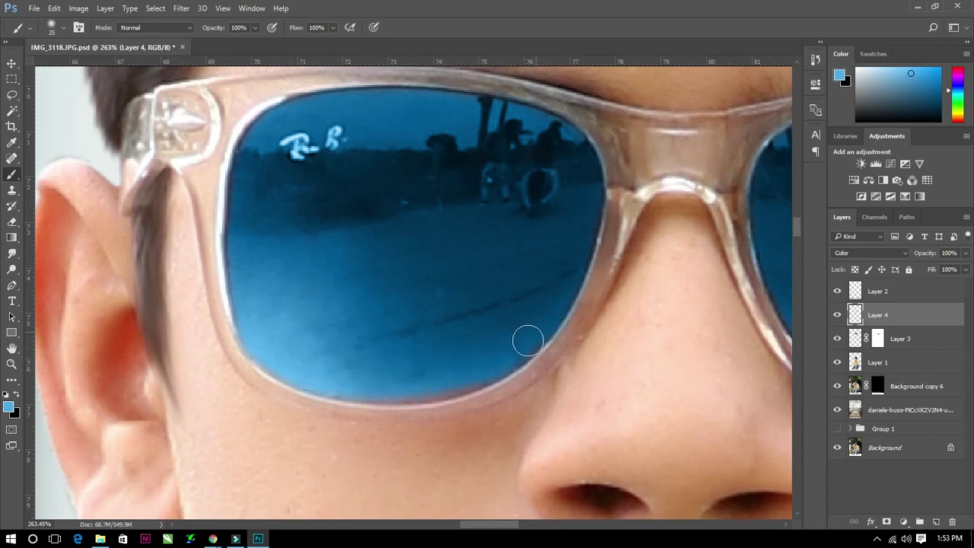
{"action": "key", "text": "ctrl+0"}
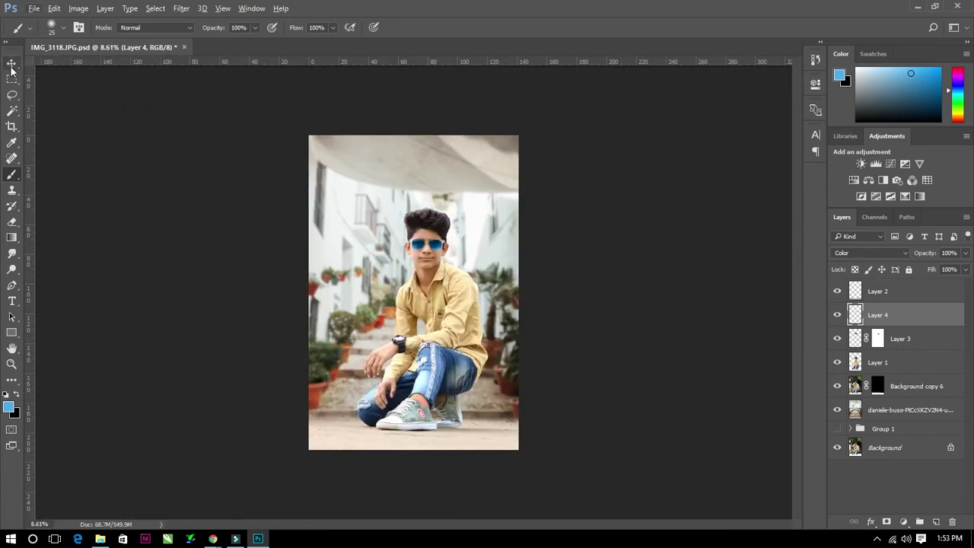
Lower the lens layer's fill to 67% and opacity to 74%.
{"action": "key", "text": "v"}
{"action": "left_click_drag", "start_coordinate": [965, 270], "coordinate": [948, 284]}
{"action": "left_click", "coordinate": [966, 253]}
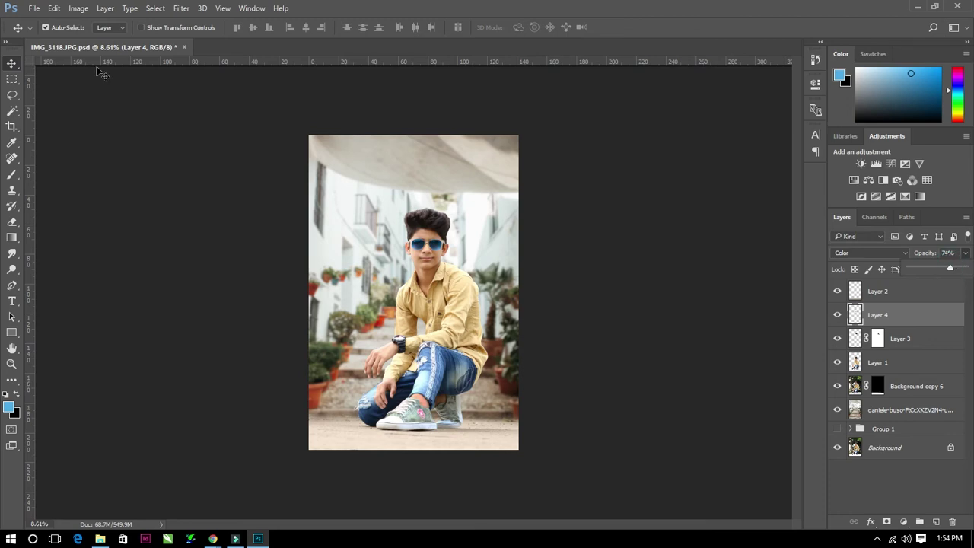
{"action": "scroll", "coordinate": [457, 343], "scroll_direction": "up", "scroll_amount": 2}
{"action": "scroll", "coordinate": [502, 401], "scroll_direction": "down", "scroll_amount": 3}
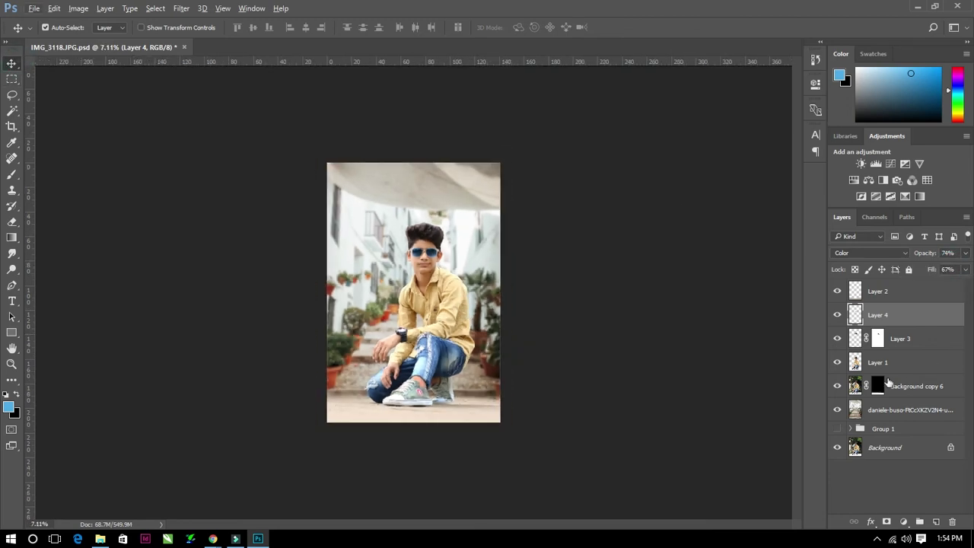
{"action": "scroll", "coordinate": [457, 342], "scroll_direction": "up", "scroll_amount": 1}
{"action": "scroll", "coordinate": [457, 342], "scroll_direction": "down", "scroll_amount": 1}
Place the edge-of-fire overlay and move it down over the floor.
{"action": "double_click", "coordinate": [481, 322]}
{"action": "scroll", "coordinate": [480, 322], "scroll_direction": "up", "scroll_amount": 3}
{"action": "scroll", "coordinate": [368, 282], "scroll_direction": "down", "scroll_amount": 1}
{"action": "left_click_drag", "start_coordinate": [439, 332], "coordinate": [416, 367]}
{"action": "scroll", "coordinate": [456, 335], "scroll_direction": "down", "scroll_amount": 1}
{"action": "scroll", "coordinate": [472, 329], "scroll_direction": "up", "scroll_amount": 2}
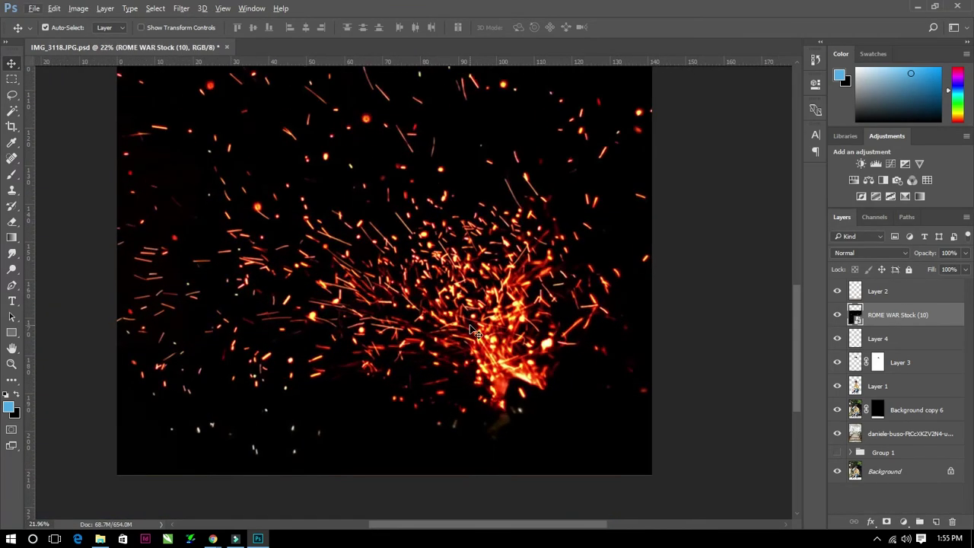
Set the overlay to Screen and stretch it to the canvas width and bottom.
{"action": "left_click", "coordinate": [873, 252]}
{"action": "left_click", "coordinate": [351, 301]}
{"action": "left_click", "coordinate": [865, 251]}
{"action": "left_click", "coordinate": [845, 336]}
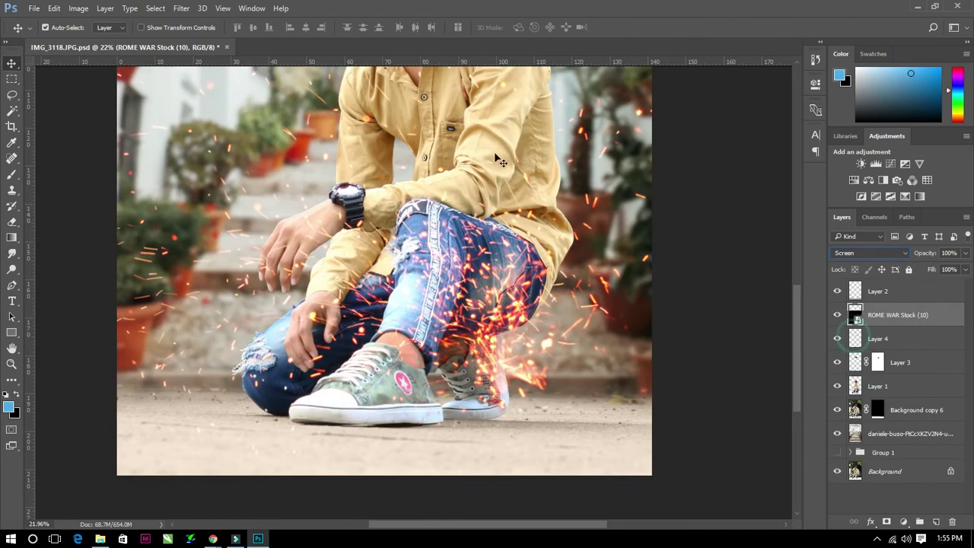
{"action": "left_click_drag", "start_coordinate": [468, 316], "coordinate": [468, 316]}
{"action": "left_click_drag", "start_coordinate": [511, 342], "coordinate": [653, 421]}
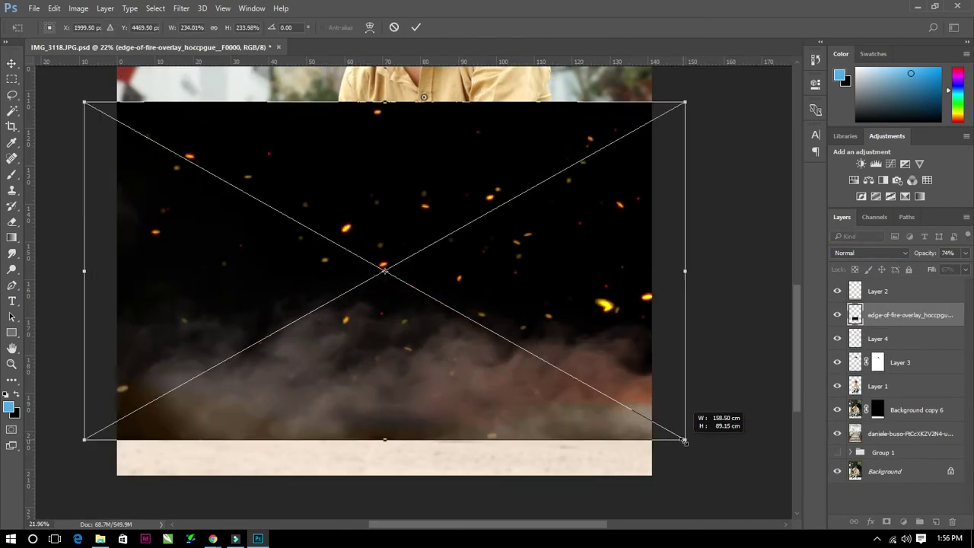
{"action": "left_click_drag", "start_coordinate": [386, 421], "coordinate": [386, 475]}
{"action": "double_click", "coordinate": [394, 409]}
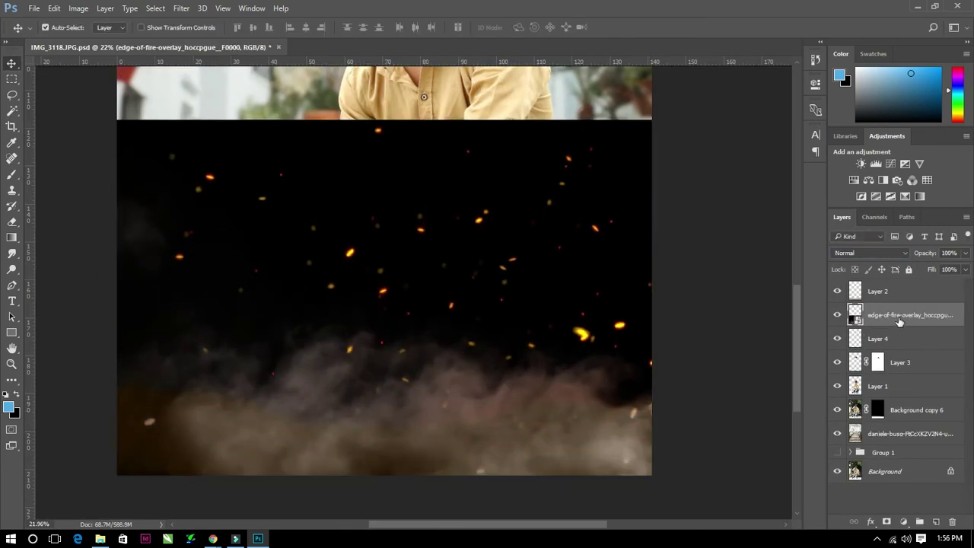
Move the fire overlay layer to the top of the stack with Screen blend.
{"action": "left_click_drag", "start_coordinate": [900, 314], "coordinate": [891, 287]}
{"action": "left_click", "coordinate": [863, 251]}
{"action": "left_click", "coordinate": [845, 336]}
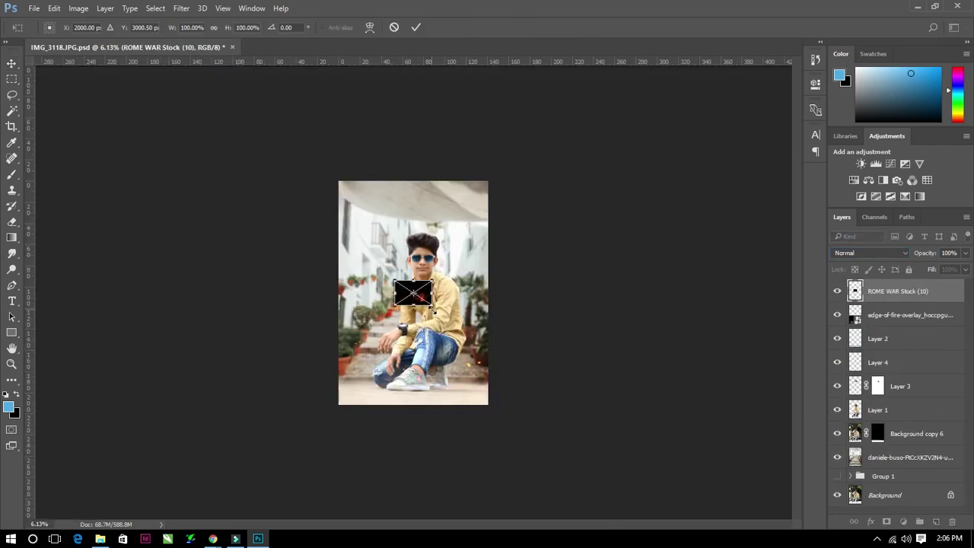
Place and resize the ROME WAR Stock (10) sparks image, rotating it 180°.
{"action": "left_click_drag", "start_coordinate": [435, 300], "coordinate": [500, 326]}
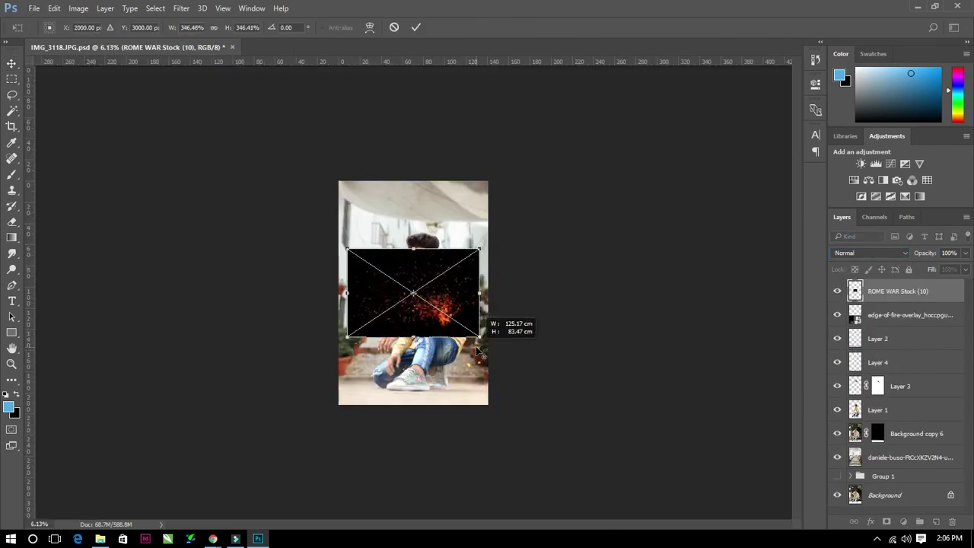
{"action": "key", "text": "Return"}
{"action": "key", "text": "ctrl+t"}
{"action": "right_click", "coordinate": [417, 303]}
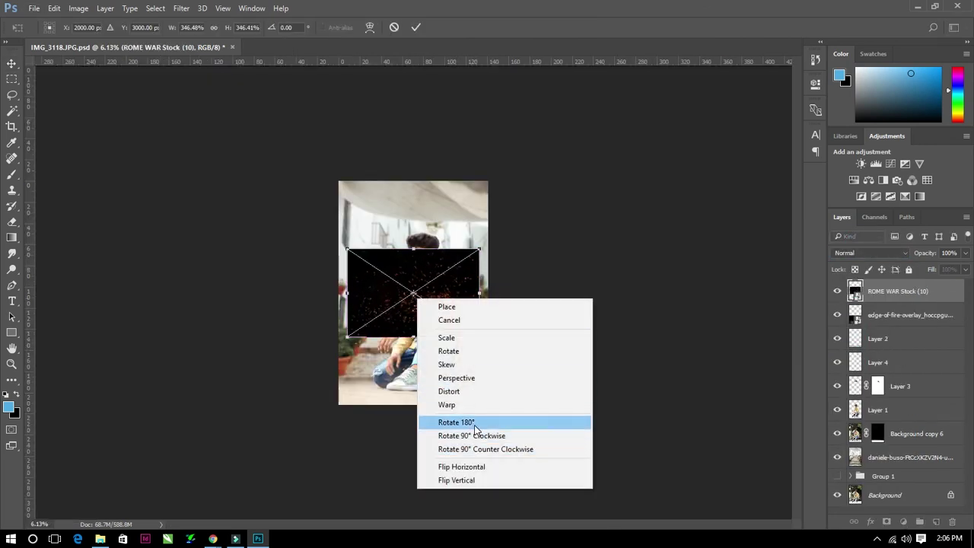
{"action": "left_click", "coordinate": [468, 419]}
{"action": "key", "text": "Escape"}
Move and enlarge the sparks over the lower photo and blend them with Screen.
{"action": "key", "text": "ctrl+t"}
{"action": "left_click_drag", "start_coordinate": [467, 315], "coordinate": [479, 378]}
{"action": "left_click_drag", "start_coordinate": [516, 411], "coordinate": [522, 285]}
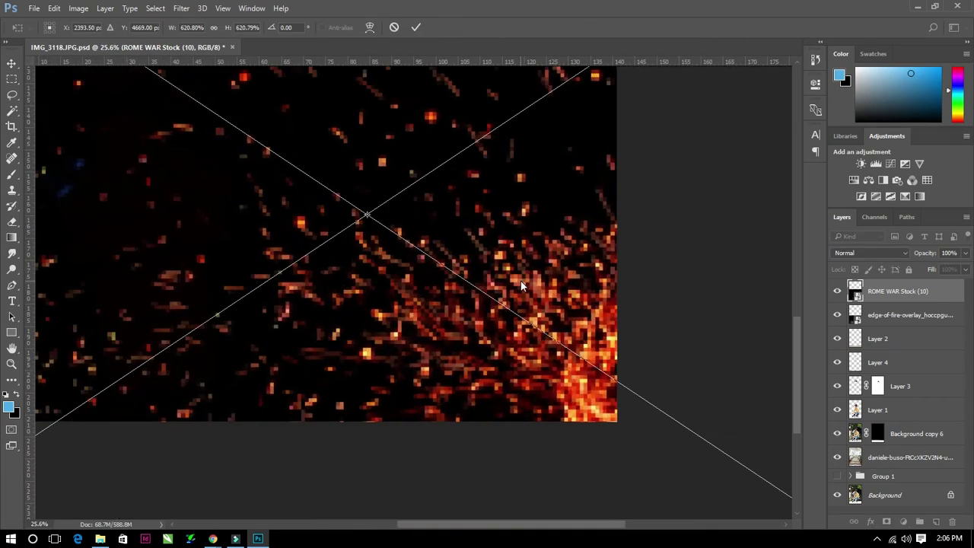
{"action": "key", "text": "Return"}
{"action": "left_click", "coordinate": [871, 253]}
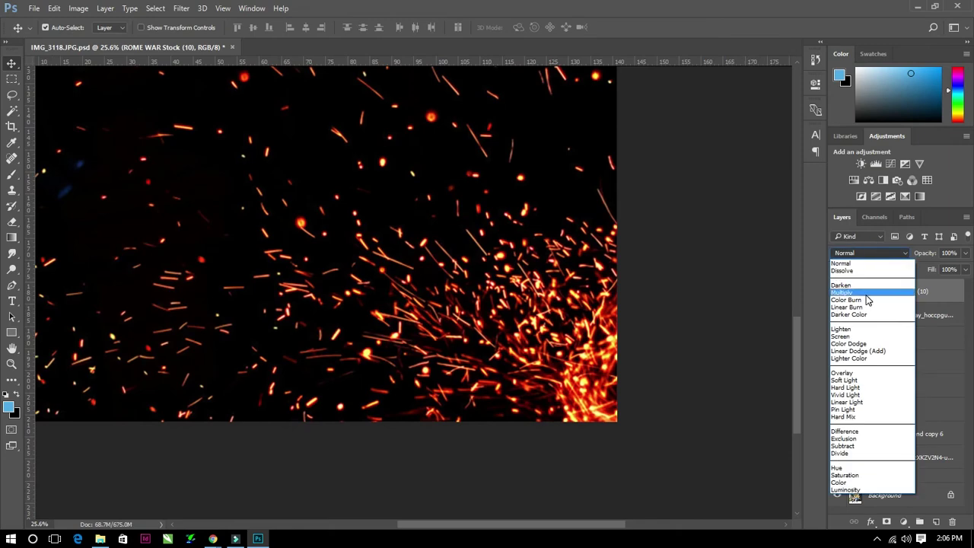
{"action": "left_click", "coordinate": [853, 340]}
Shift the sparks toward the boy's feet and shrink them from the lower right.
{"action": "scroll", "coordinate": [601, 325], "scroll_direction": "down", "scroll_amount": 5}
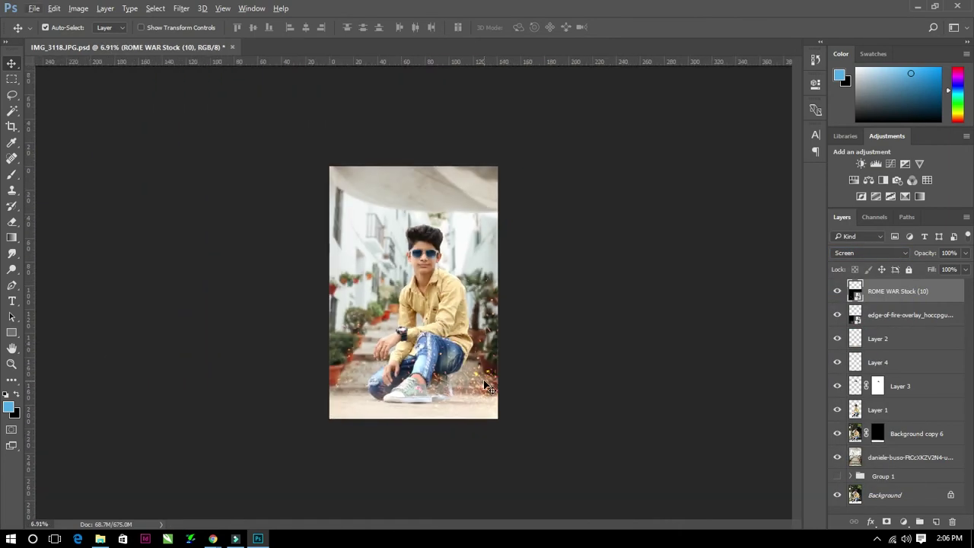
{"action": "left_click_drag", "start_coordinate": [601, 325], "coordinate": [512, 403]}
{"action": "key", "text": "ctrl+t"}
{"action": "left_click_drag", "start_coordinate": [570, 463], "coordinate": [510, 423]}
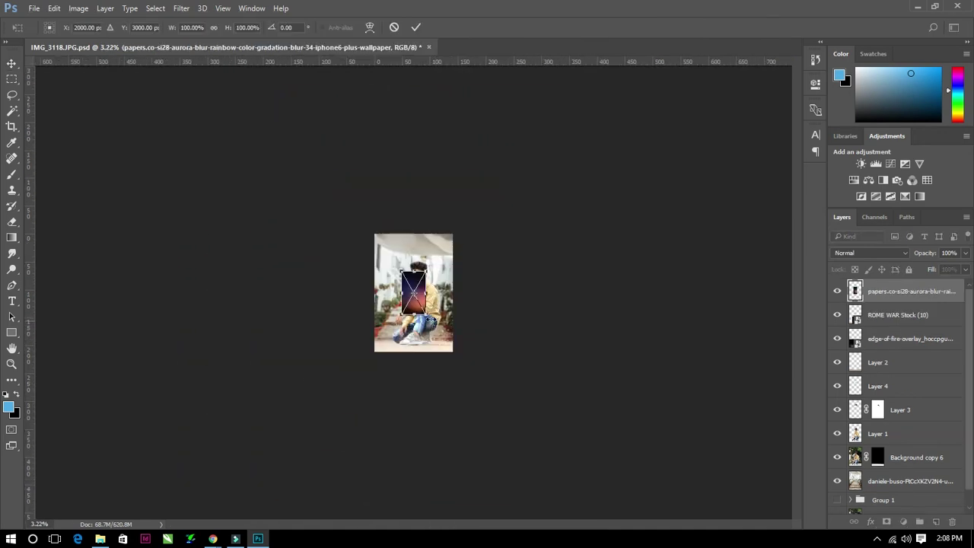
Stretch the aurora wallpaper to fill the whole canvas.
{"action": "left_click_drag", "start_coordinate": [427, 313], "coordinate": [488, 335]}
{"action": "scroll", "coordinate": [487, 335], "scroll_direction": "up", "scroll_amount": 3}
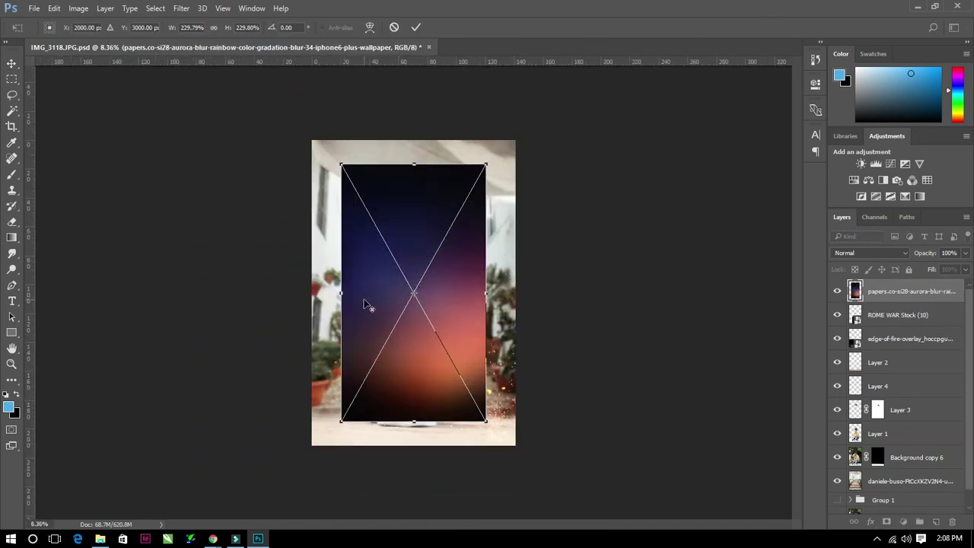
{"action": "left_click_drag", "start_coordinate": [311, 292], "coordinate": [302, 292]}
{"action": "left_click_drag", "start_coordinate": [483, 291], "coordinate": [525, 291]}
{"action": "left_click_drag", "start_coordinate": [413, 434], "coordinate": [413, 461]}
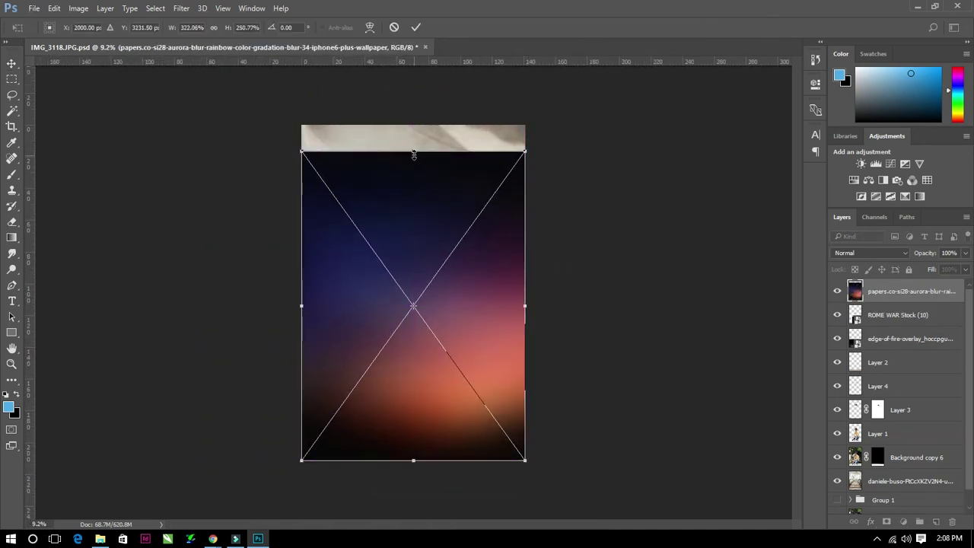
{"action": "left_click_drag", "start_coordinate": [413, 151], "coordinate": [413, 125]}
{"action": "key", "text": "Return"}
Set the aurora layer's blend mode to Screen.
{"action": "key", "text": "ctrl+minus"}
{"action": "left_click", "coordinate": [870, 252]}
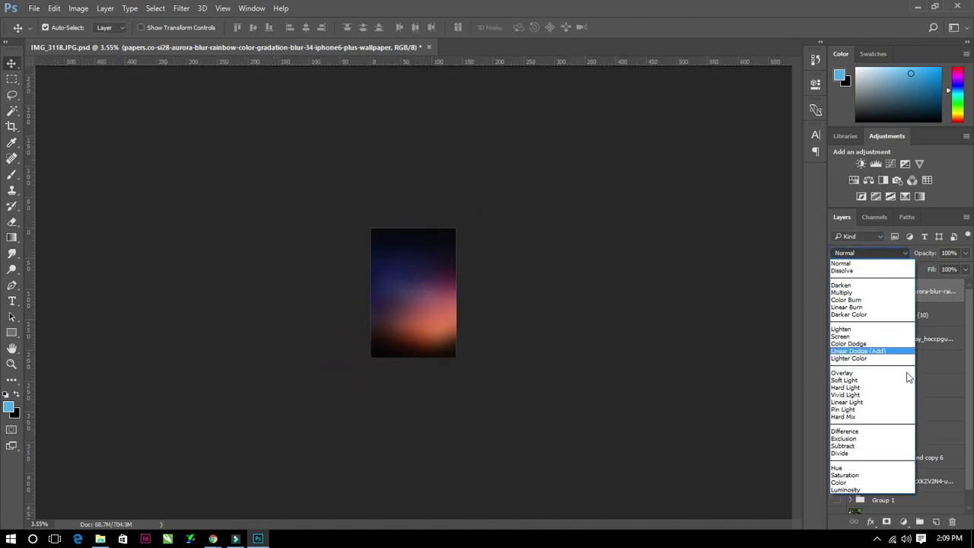
{"action": "left_click", "coordinate": [868, 348]}
{"action": "left_click", "coordinate": [281, 325]}
{"action": "left_click", "coordinate": [487, 338]}
Move the aurora layer beneath the sparks layers.
{"action": "scroll", "coordinate": [487, 338], "scroll_direction": "down", "scroll_amount": 2}
{"action": "scroll", "coordinate": [487, 338], "scroll_direction": "up", "scroll_amount": 2}
{"action": "scroll", "coordinate": [890, 357], "scroll_direction": "up", "scroll_amount": 1}
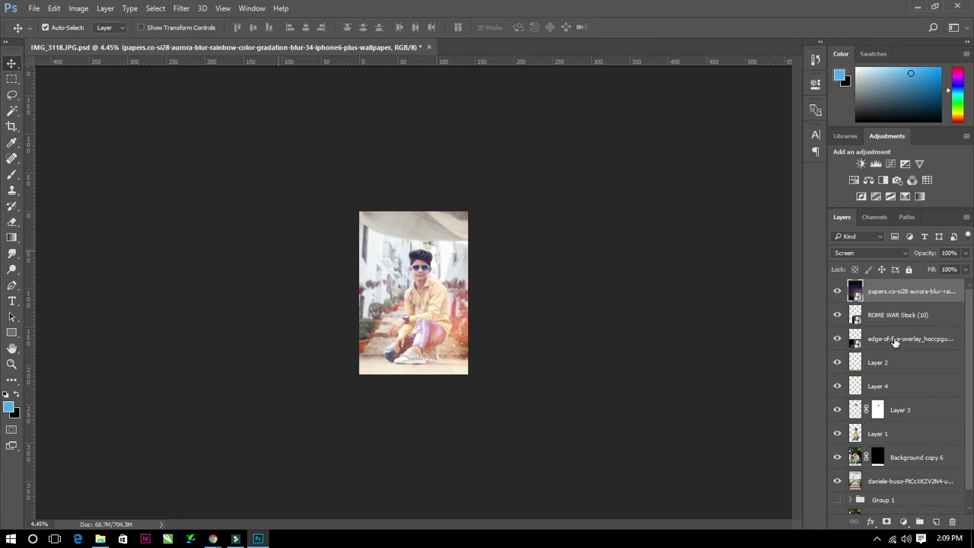
{"action": "left_click_drag", "start_coordinate": [891, 342], "coordinate": [893, 297]}
{"action": "left_click", "coordinate": [893, 293]}
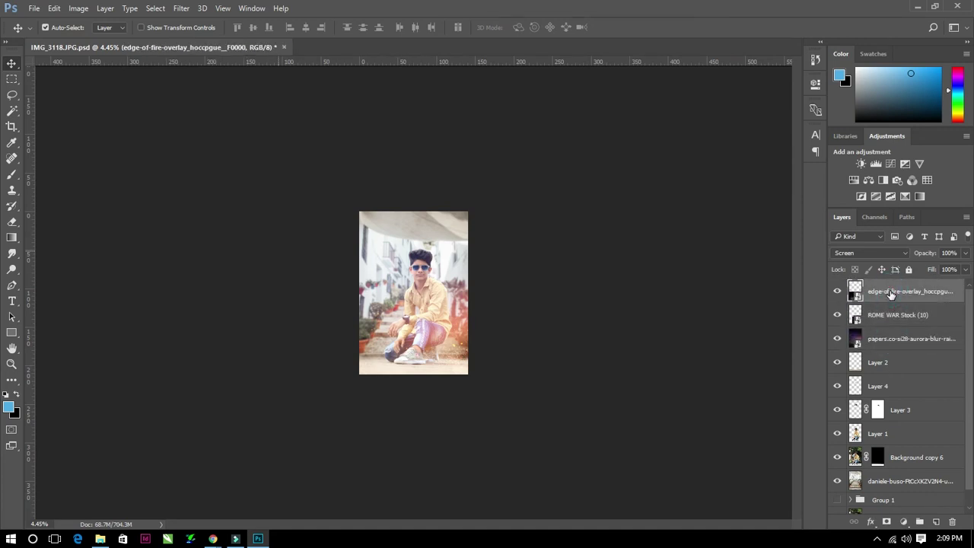
Select all layers from edge-of-fire down to Group 1 and merge a copy.
{"action": "scroll", "coordinate": [896, 403], "scroll_direction": "down", "scroll_amount": 1}
{"action": "left_click", "coordinate": [887, 484]}
{"action": "scroll", "coordinate": [894, 488], "scroll_direction": "up", "scroll_amount": 1}
{"action": "left_click", "coordinate": [906, 292]}
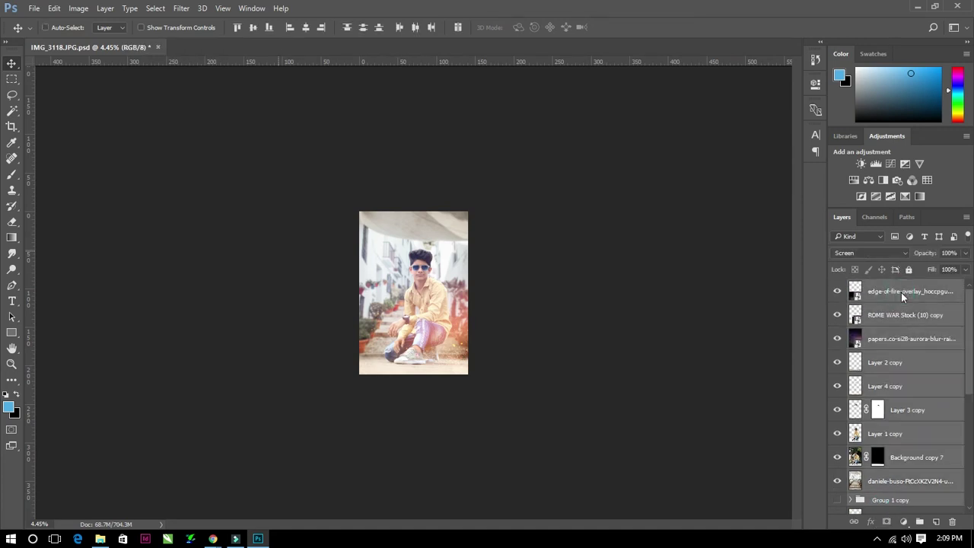
{"action": "key", "text": "ctrl+j"}
{"action": "scroll", "coordinate": [496, 321], "scroll_direction": "up", "scroll_amount": 2}
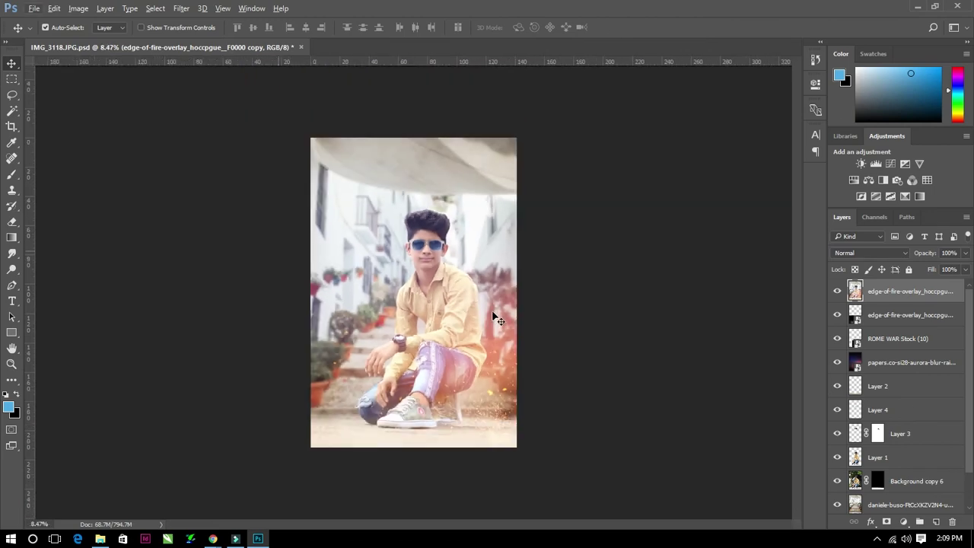
{"action": "scroll", "coordinate": [890, 427], "scroll_direction": "down", "scroll_amount": 1}
{"action": "left_click", "coordinate": [880, 434]}
Add a new Color-blend layer above Layer 1.
{"action": "scroll", "coordinate": [404, 222], "scroll_direction": "up", "scroll_amount": 5}
{"action": "scroll", "coordinate": [285, 283], "scroll_direction": "up", "scroll_amount": 3}
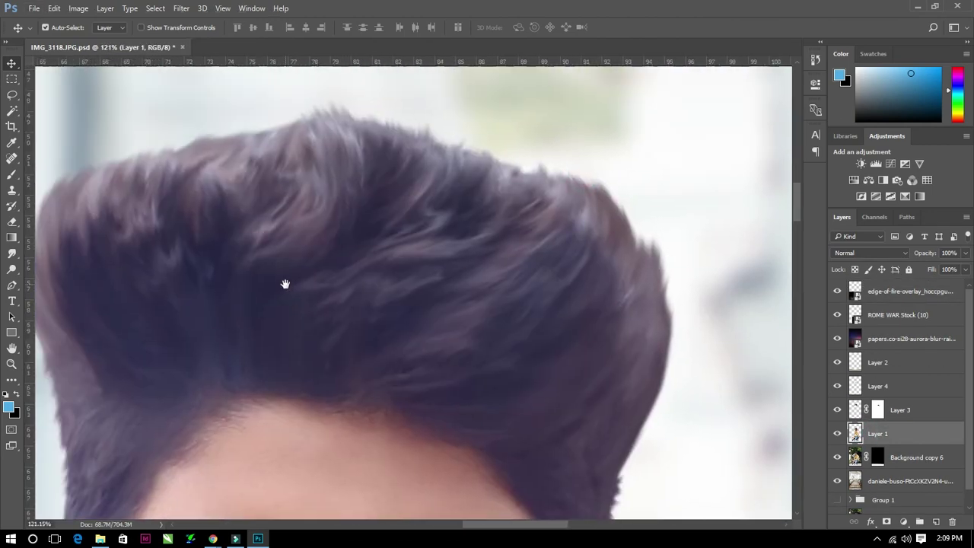
{"action": "left_click", "coordinate": [937, 522]}
{"action": "left_click", "coordinate": [870, 253]}
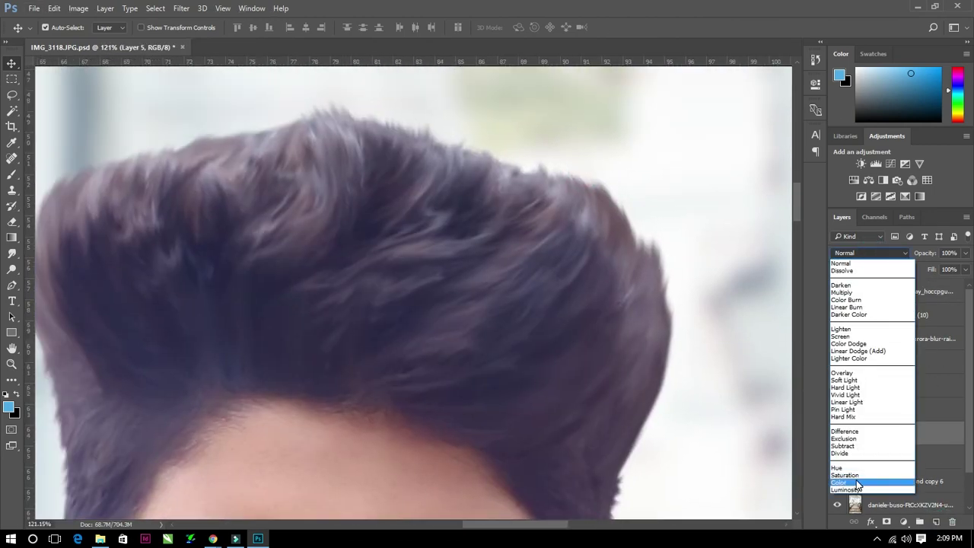
{"action": "left_click", "coordinate": [854, 481]}
Choose an orange-brown foreground colour for the Brush tool.
{"action": "left_click", "coordinate": [11, 174]}
{"action": "left_click", "coordinate": [8, 408]}
{"action": "left_click", "coordinate": [495, 277]}
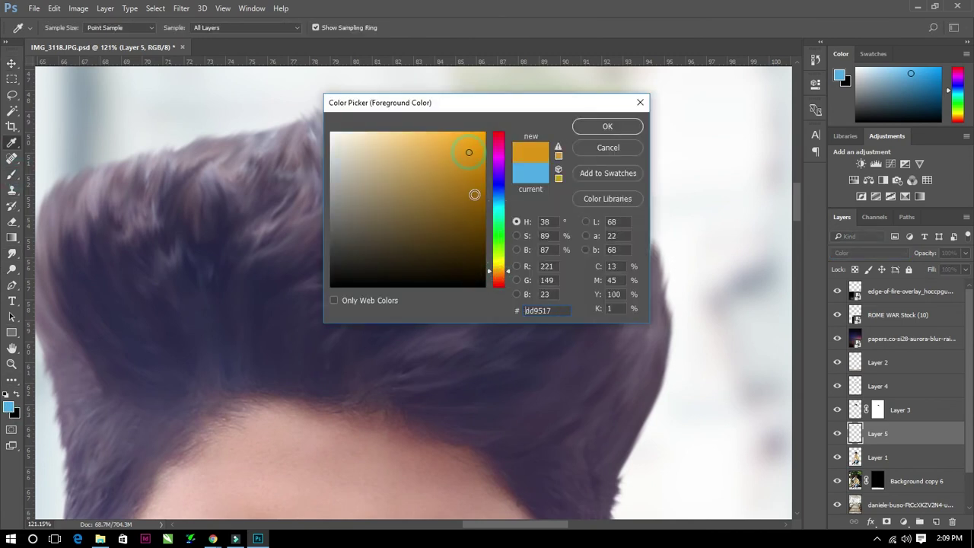
{"action": "left_click", "coordinate": [474, 191]}
{"action": "left_click", "coordinate": [618, 124]}
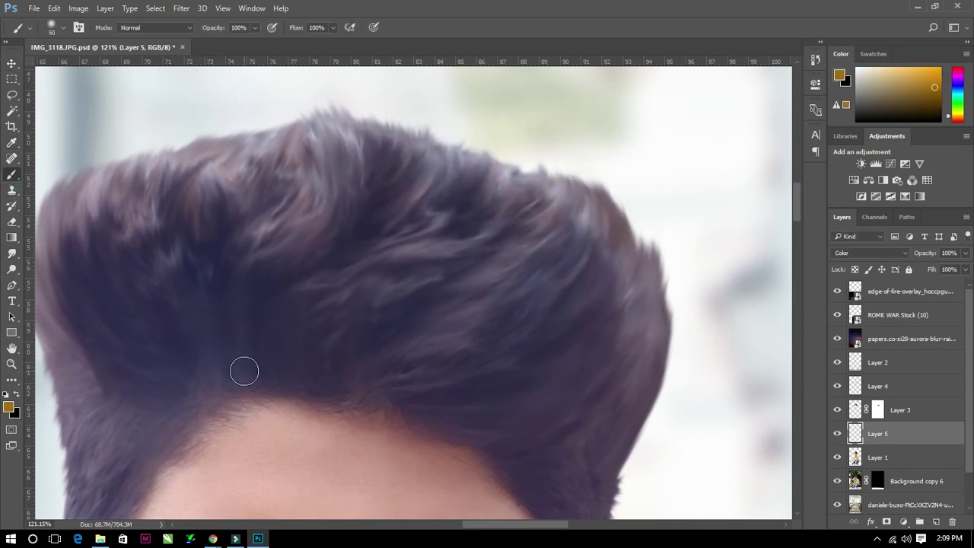
{"action": "left_click_drag", "start_coordinate": [258, 352], "coordinate": [330, 354]}
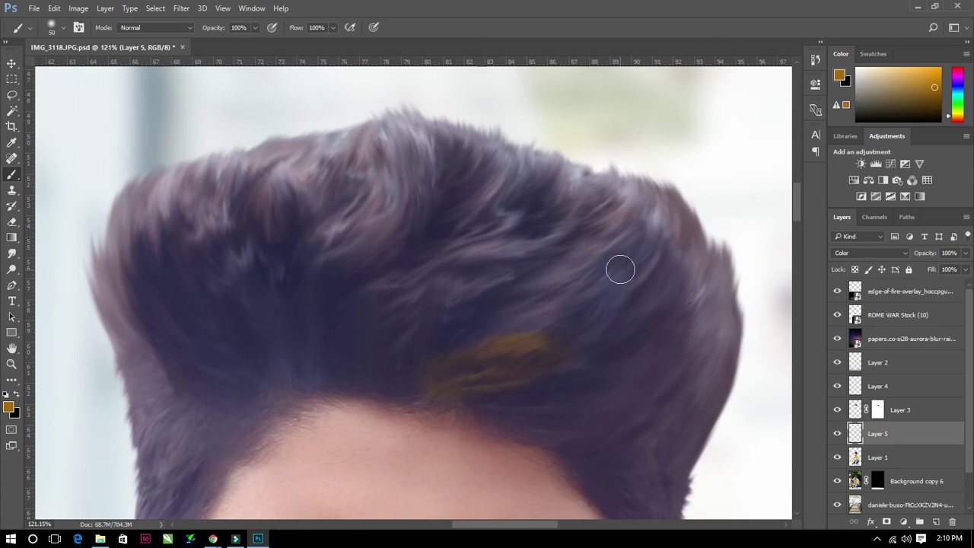
{"action": "left_click_drag", "start_coordinate": [529, 337], "coordinate": [479, 345]}
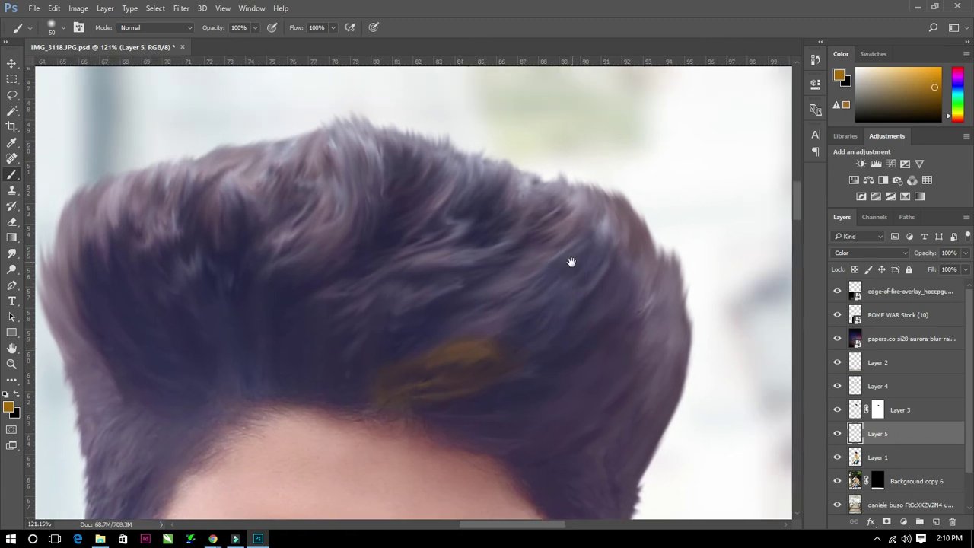
Move Layer 5 above Layer 3 and paint orange over the hair crown and middle strand.
{"action": "left_click_drag", "start_coordinate": [571, 262], "coordinate": [519, 268]}
{"action": "key", "text": "ctrl+bracketright"}
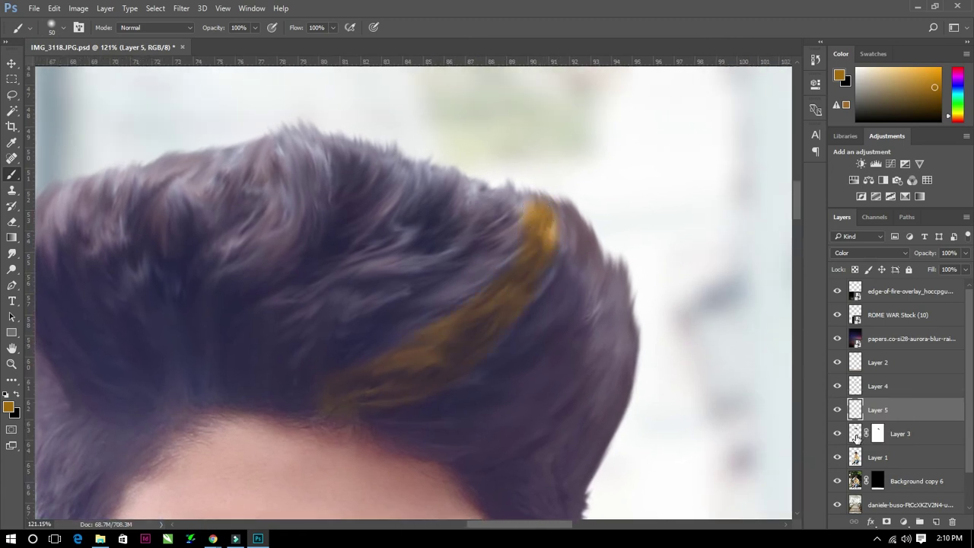
{"action": "left_click_drag", "start_coordinate": [856, 435], "coordinate": [877, 461]}
{"action": "left_click_drag", "start_coordinate": [546, 223], "coordinate": [514, 250]}
{"action": "left_click_drag", "start_coordinate": [557, 214], "coordinate": [537, 297]}
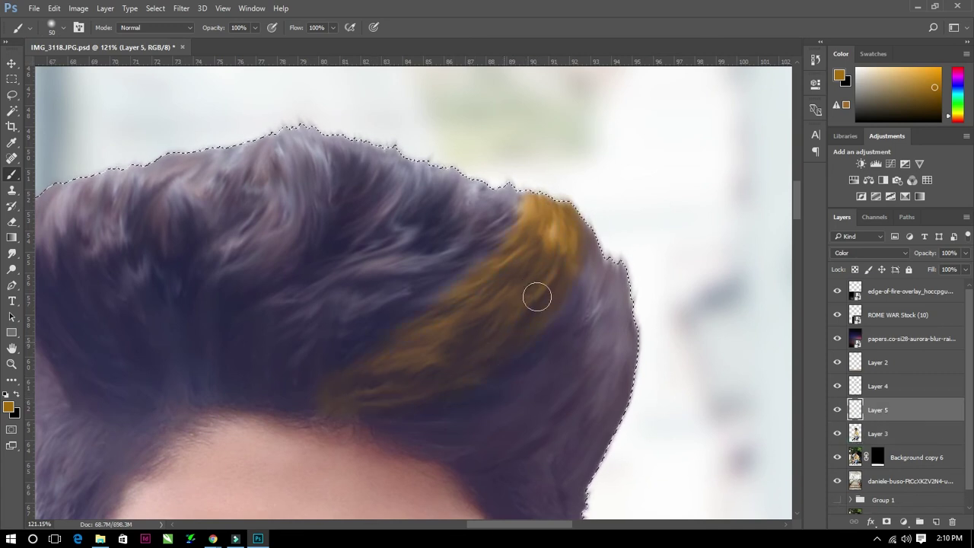
Lower the orange tint layer's opacity to 68%.
{"action": "scroll", "coordinate": [370, 387], "scroll_direction": "down", "scroll_amount": 3}
{"action": "scroll", "coordinate": [434, 343], "scroll_direction": "down", "scroll_amount": 5}
{"action": "scroll", "coordinate": [411, 296], "scroll_direction": "down", "scroll_amount": 5}
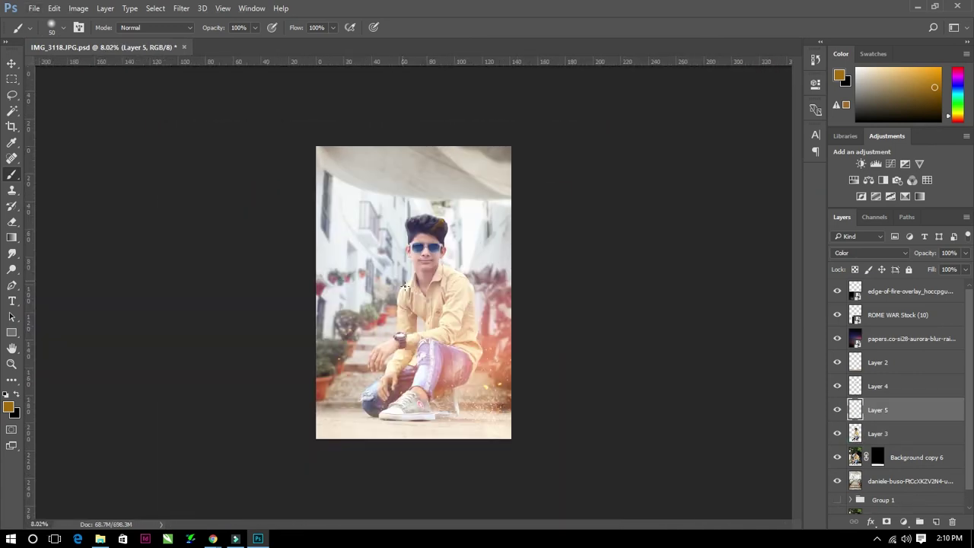
{"action": "left_click", "coordinate": [966, 253]}
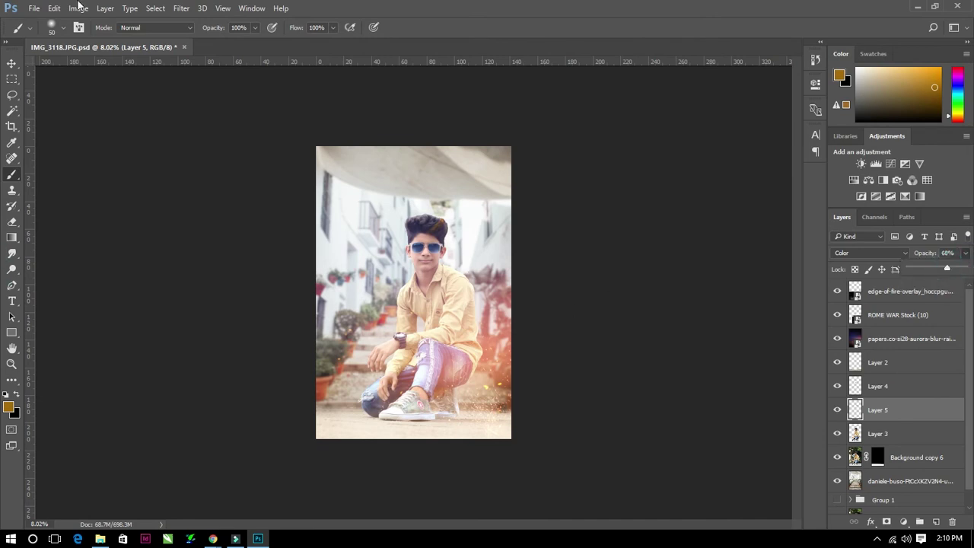
Select all layers and duplicate them.
{"action": "key", "text": "v"}
{"action": "key", "text": "ctrl+alt+a"}
{"action": "key", "text": "ctrl+j"}
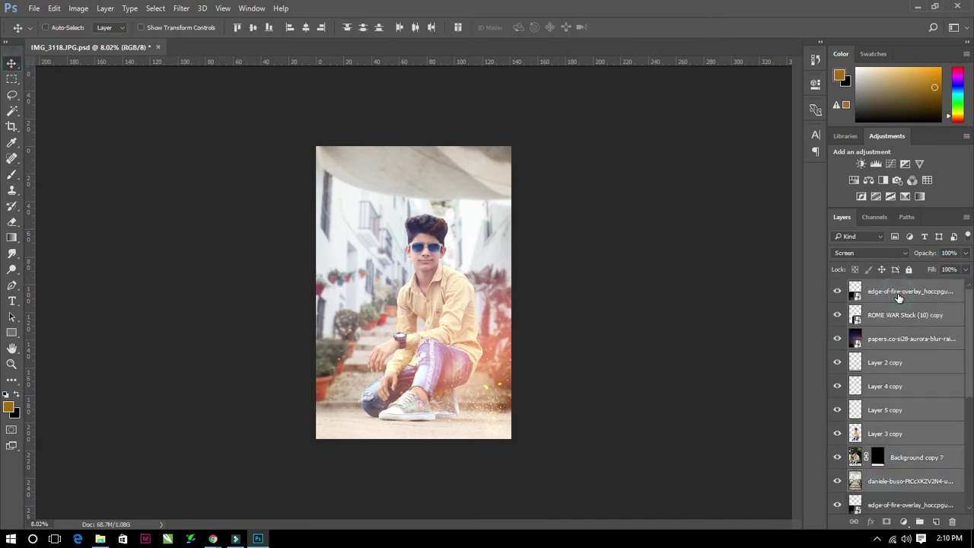
Merge the duplicated layers and stamp the visible image into Layer 7.
{"action": "key", "text": "ctrl+e"}
{"action": "scroll", "coordinate": [463, 283], "scroll_direction": "up", "scroll_amount": 3}
{"action": "scroll", "coordinate": [407, 317], "scroll_direction": "up", "scroll_amount": 1}
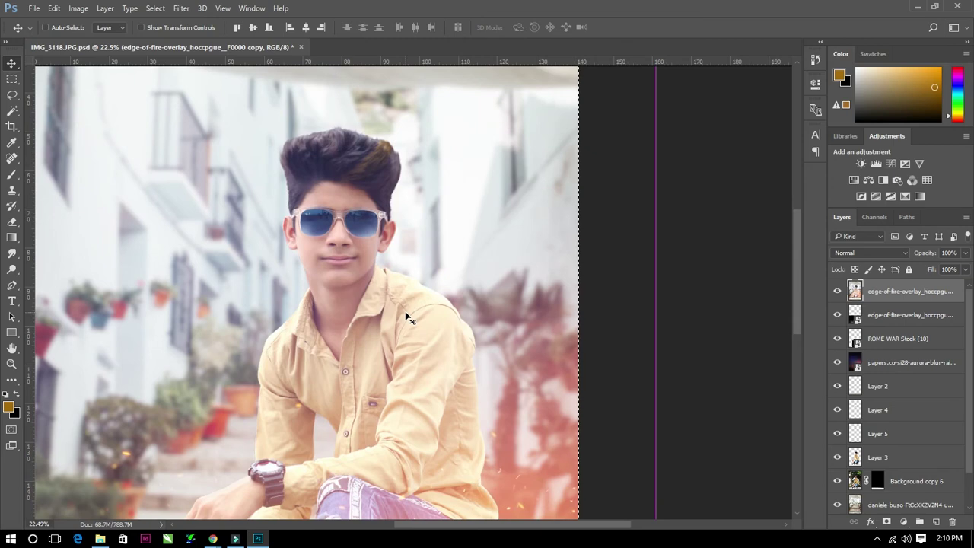
{"action": "key", "text": "ctrl+shift+alt+e"}
{"action": "left_click", "coordinate": [910, 314]}
{"action": "scroll", "coordinate": [442, 300], "scroll_direction": "down", "scroll_amount": 1}
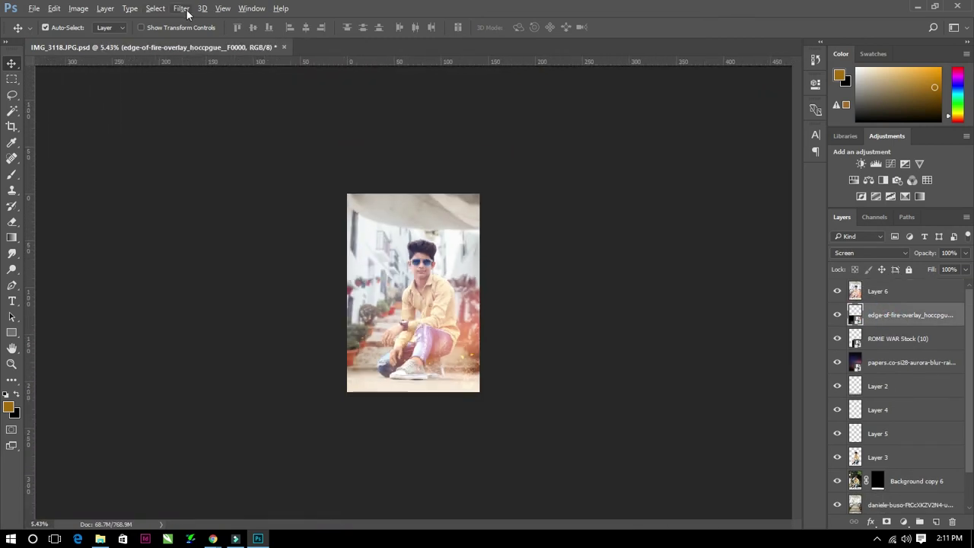
Open the Camera Raw Filter on Layer 7.
{"action": "left_click", "coordinate": [156, 9]}
{"action": "left_click", "coordinate": [228, 76]}
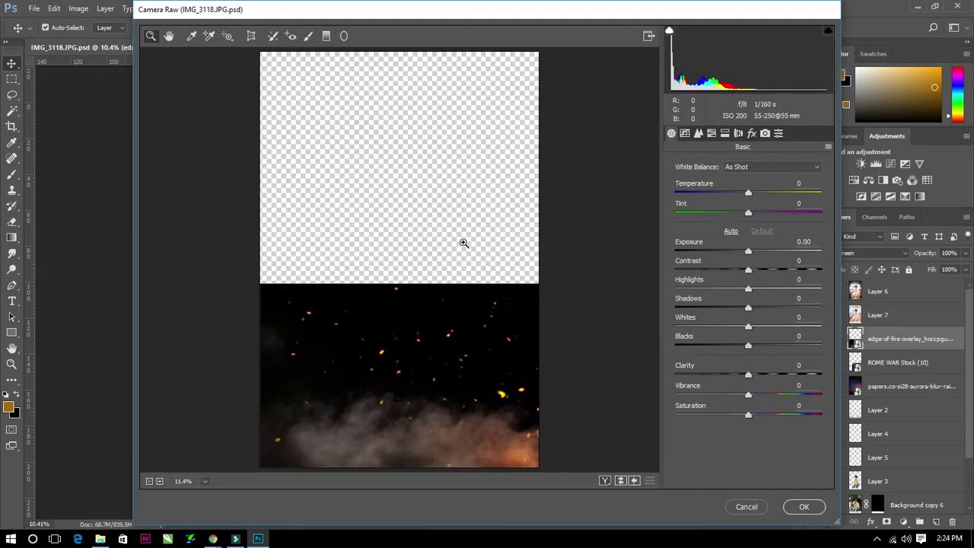
{"action": "left_click", "coordinate": [747, 507]}
{"action": "left_click", "coordinate": [880, 314]}
{"action": "left_click", "coordinate": [180, 8]}
{"action": "left_click", "coordinate": [221, 66]}
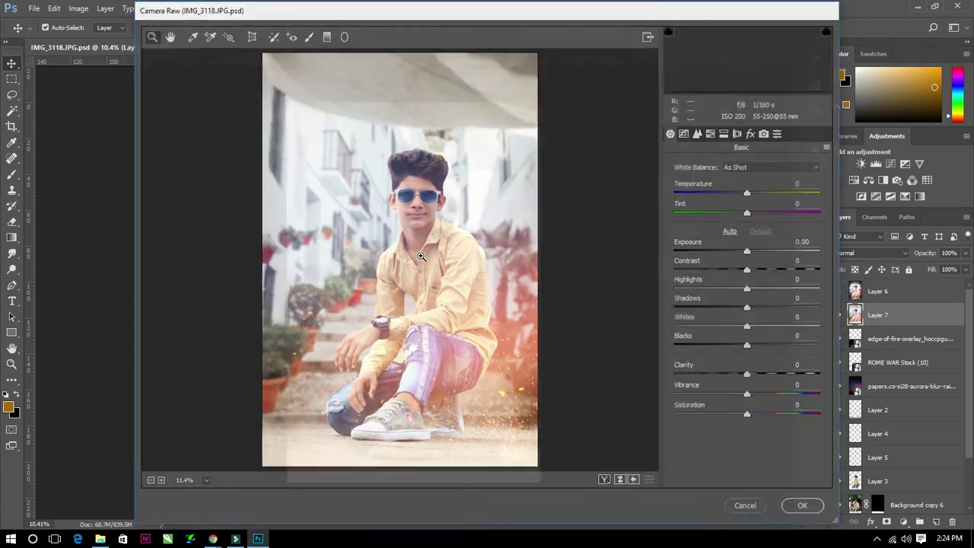
Load the Brown and Black preset from the Downloads folder.
{"action": "left_click", "coordinate": [828, 147]}
{"action": "left_click", "coordinate": [765, 133]}
{"action": "left_click", "coordinate": [829, 147]}
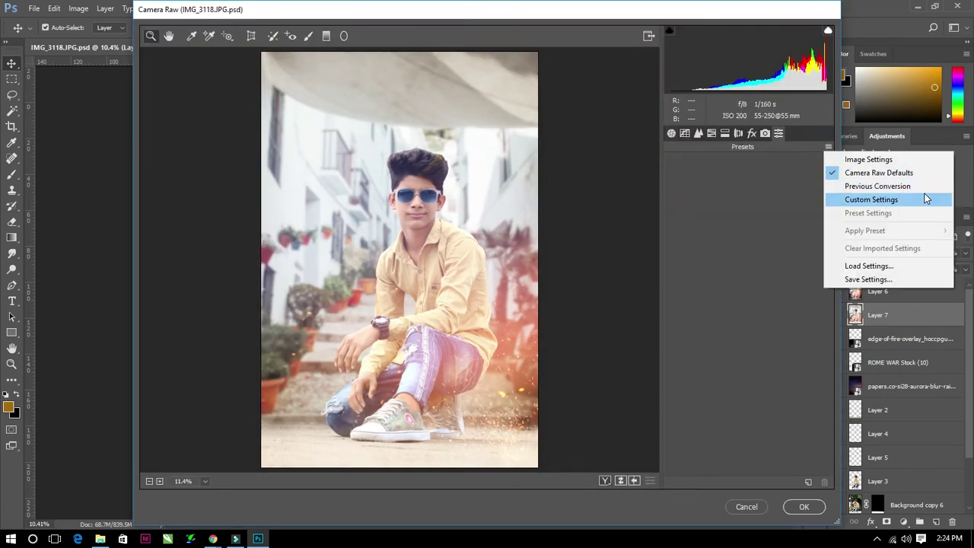
{"action": "left_click", "coordinate": [869, 266]}
{"action": "left_click", "coordinate": [188, 115]}
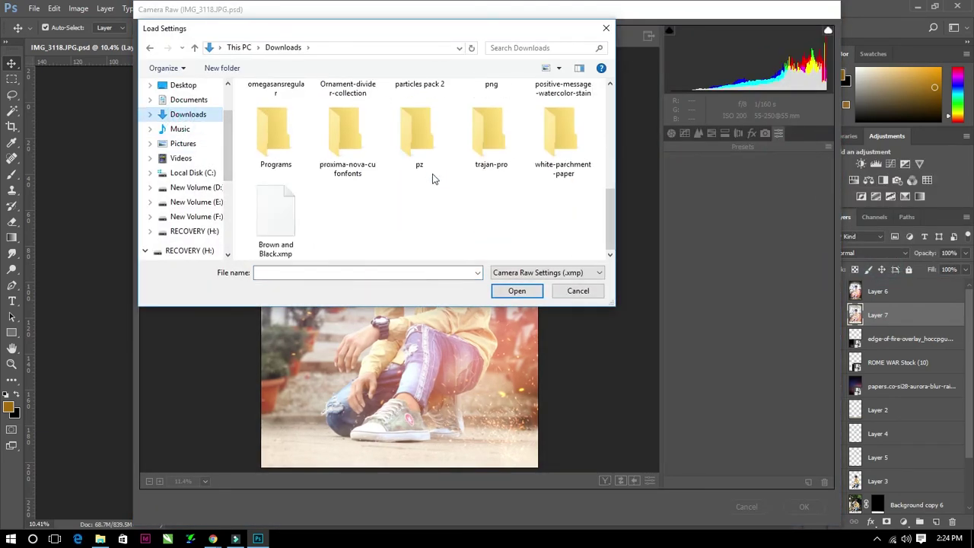
{"action": "left_click", "coordinate": [276, 220]}
{"action": "left_click", "coordinate": [514, 291]}
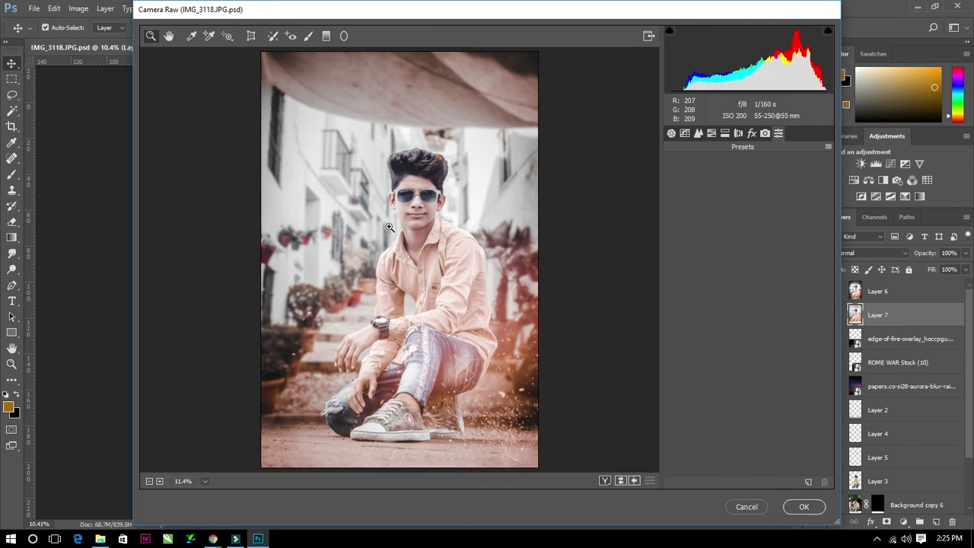
{"action": "left_click", "coordinate": [753, 133]}
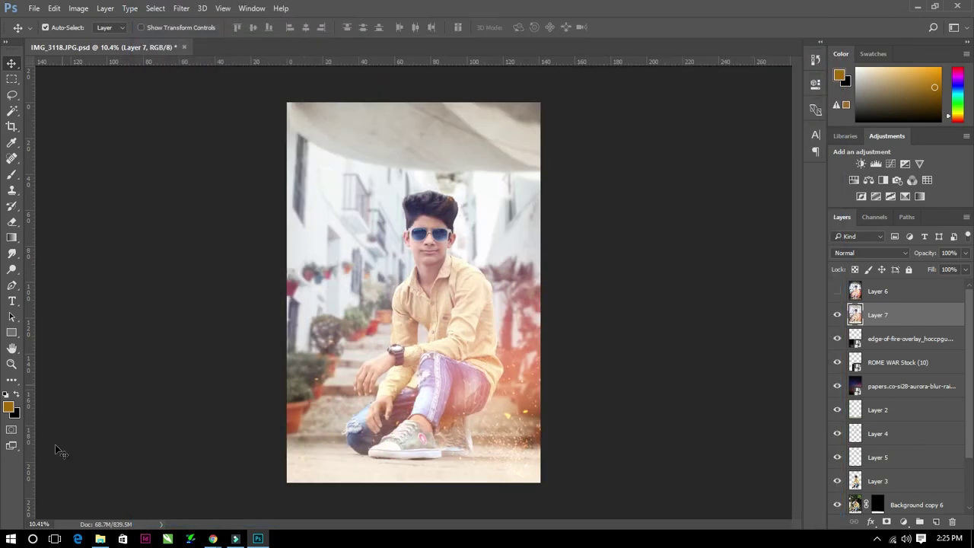
Reopen Camera Raw and load the Matt Green preset from the Music folder.
{"action": "left_click", "coordinate": [182, 7]}
{"action": "left_click", "coordinate": [211, 78]}
{"action": "left_click", "coordinate": [817, 146]}
{"action": "left_click", "coordinate": [868, 266]}
{"action": "left_click", "coordinate": [180, 188]}
{"action": "left_click", "coordinate": [290, 129]}
{"action": "left_click", "coordinate": [517, 291]}
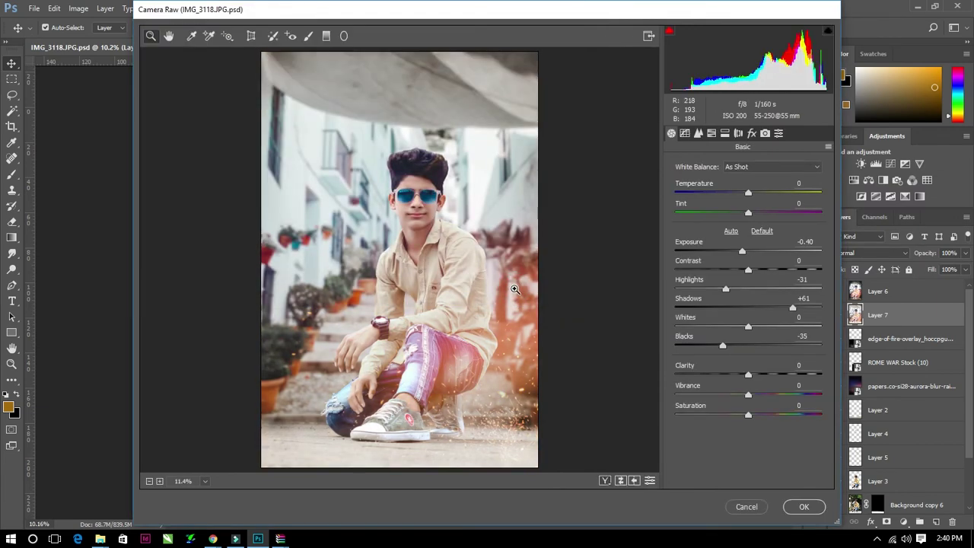
{"action": "left_click", "coordinate": [431, 216]}
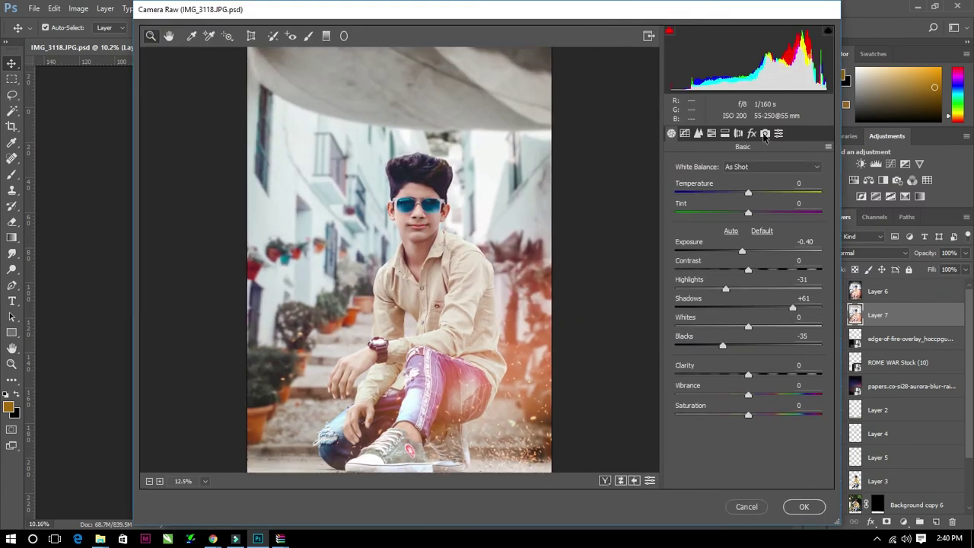
Add a dark post-crop vignette with midpoint 71, less roundness and highlights 63.
{"action": "left_click", "coordinate": [765, 133]}
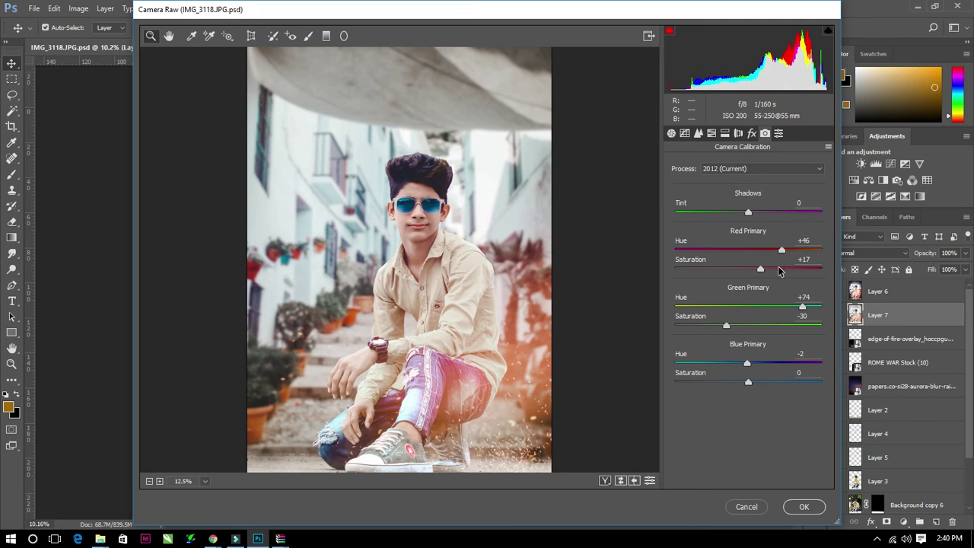
{"action": "left_click", "coordinate": [751, 134]}
{"action": "left_click_drag", "start_coordinate": [748, 335], "coordinate": [673, 347]}
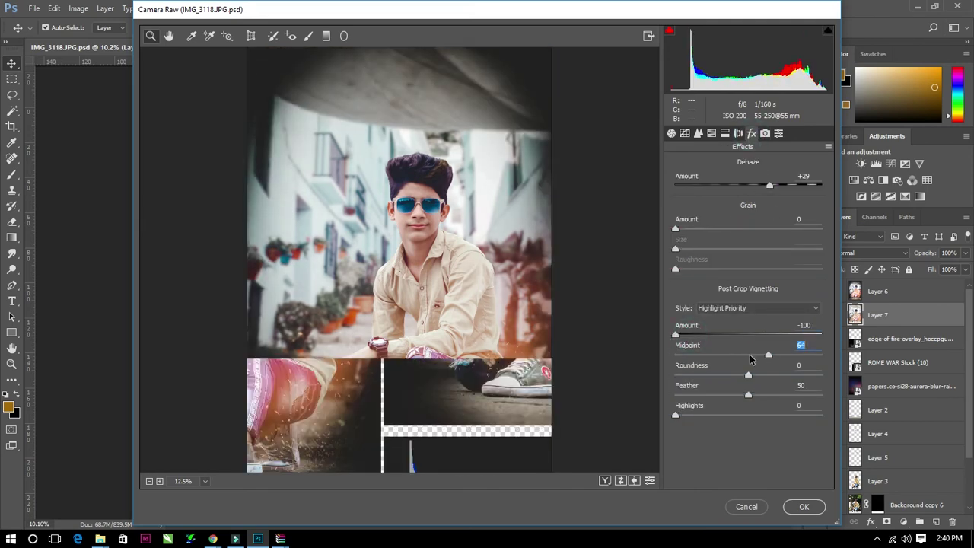
{"action": "mouse_move", "coordinate": [749, 355]}
{"action": "left_mouse_down"}
{"action": "mouse_move", "coordinate": [771, 355]}
{"action": "mouse_move", "coordinate": [773, 375]}
{"action": "left_mouse_up"}
{"action": "mouse_move", "coordinate": [675, 415]}
{"action": "left_mouse_down"}
{"action": "mouse_move", "coordinate": [746, 418]}
{"action": "mouse_move", "coordinate": [770, 396]}
{"action": "mouse_move", "coordinate": [689, 396]}
{"action": "mouse_move", "coordinate": [788, 395]}
{"action": "mouse_move", "coordinate": [681, 394]}
{"action": "mouse_move", "coordinate": [774, 396]}
{"action": "left_mouse_up"}
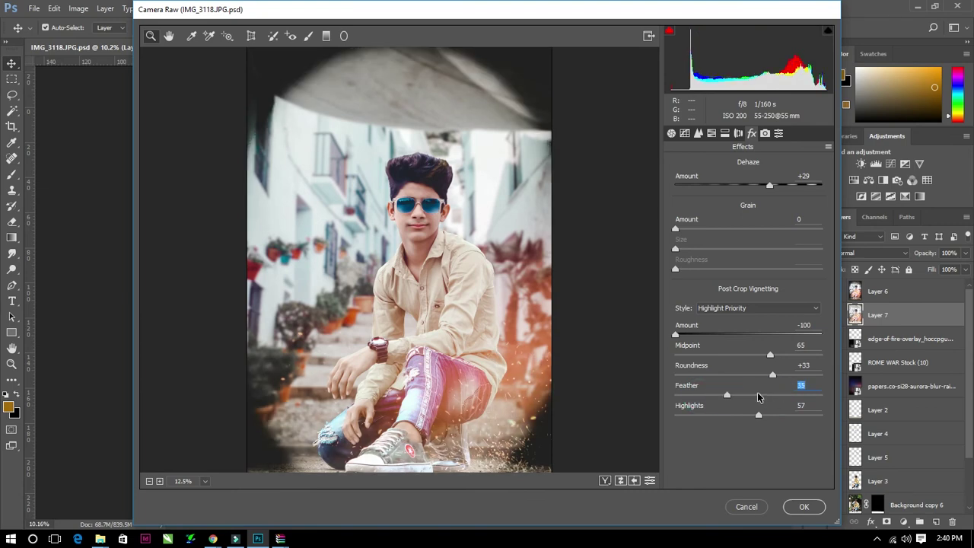
{"action": "left_click", "coordinate": [729, 375]}
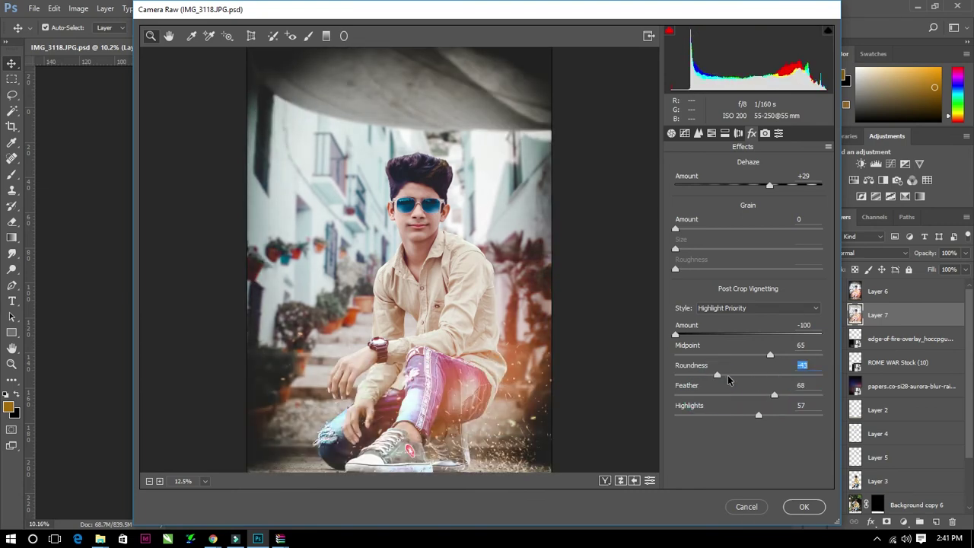
{"action": "left_click", "coordinate": [747, 354]}
{"action": "left_click_drag", "start_coordinate": [747, 355], "coordinate": [779, 355]}
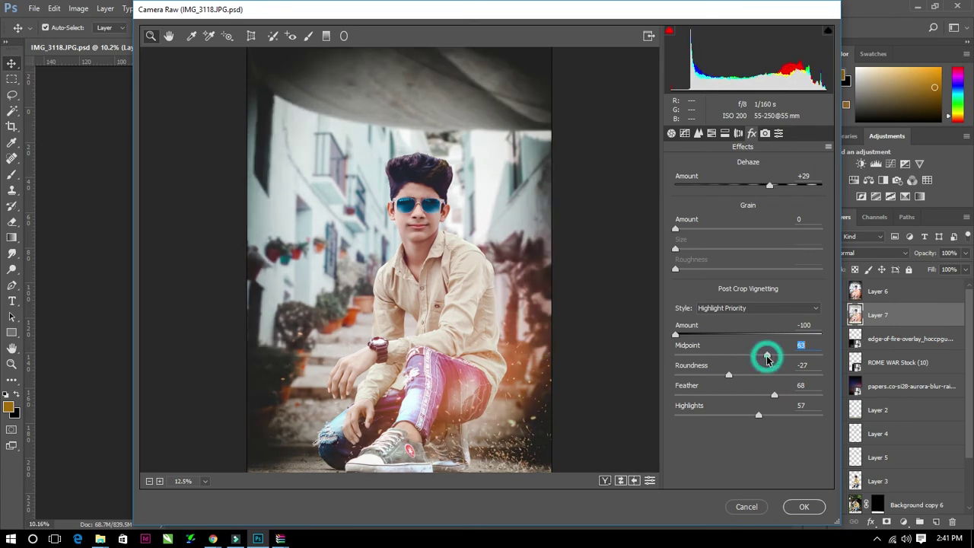
{"action": "left_click", "coordinate": [746, 415]}
{"action": "mouse_move", "coordinate": [748, 418]}
{"action": "left_mouse_down"}
{"action": "mouse_move", "coordinate": [767, 417]}
{"action": "mouse_move", "coordinate": [750, 418]}
{"action": "left_mouse_up"}
{"action": "left_click", "coordinate": [735, 417]}
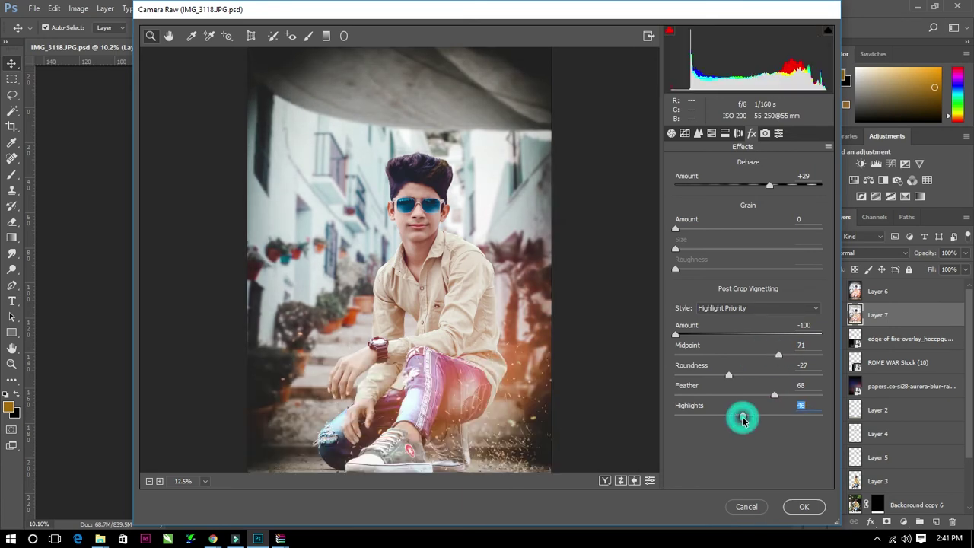
Raise Clarity to +43 and apply the Camera Raw grade.
{"action": "left_click", "coordinate": [765, 133]}
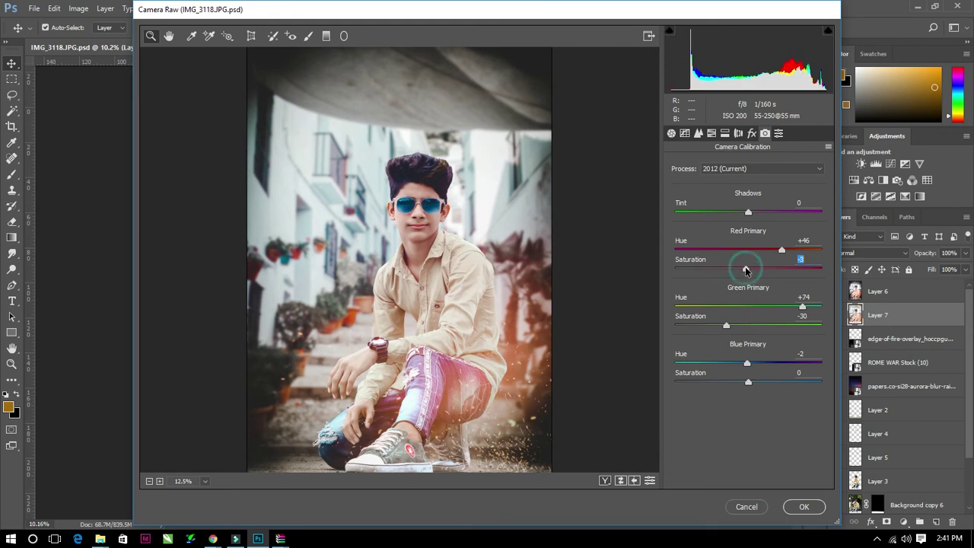
{"action": "left_click", "coordinate": [671, 133]}
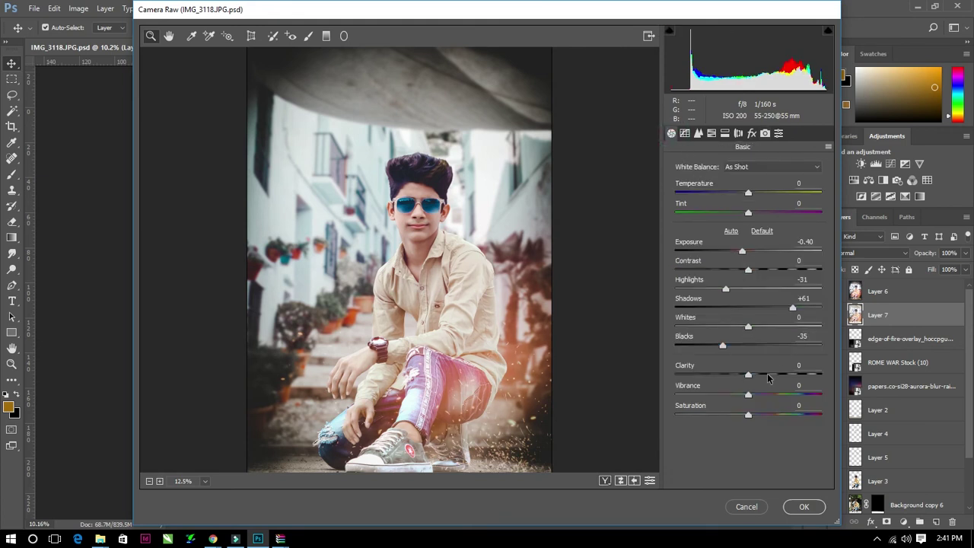
{"action": "left_click_drag", "start_coordinate": [769, 375], "coordinate": [780, 375]}
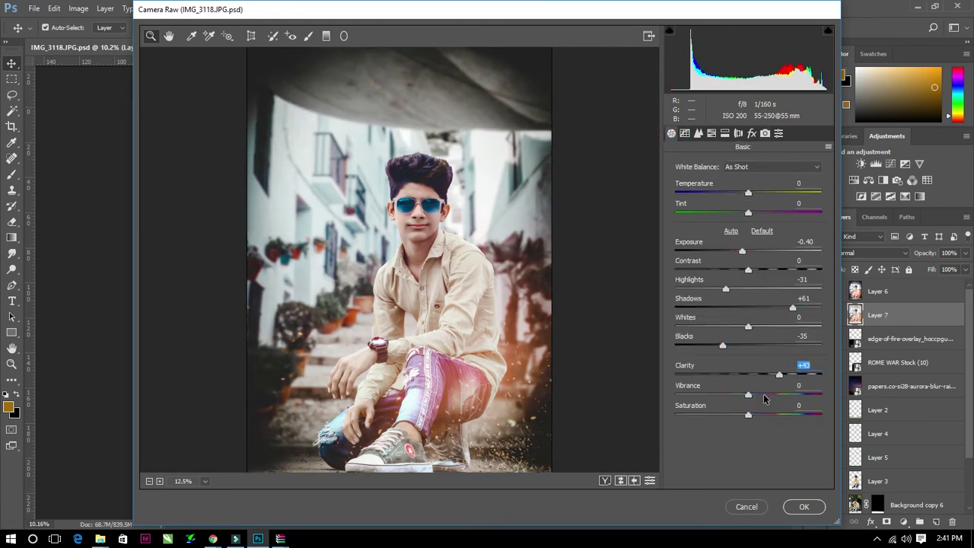
{"action": "left_click", "coordinate": [804, 506]}
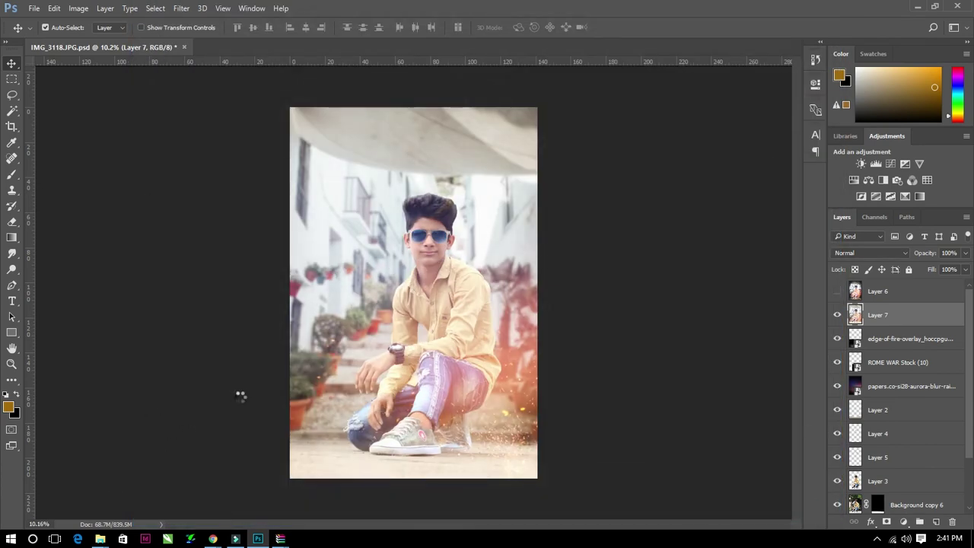
Set Layer 6 to Multiply blending and lower its opacity to about half.
{"action": "left_click", "coordinate": [838, 291]}
{"action": "left_click", "coordinate": [883, 291]}
{"action": "left_click", "coordinate": [888, 254]}
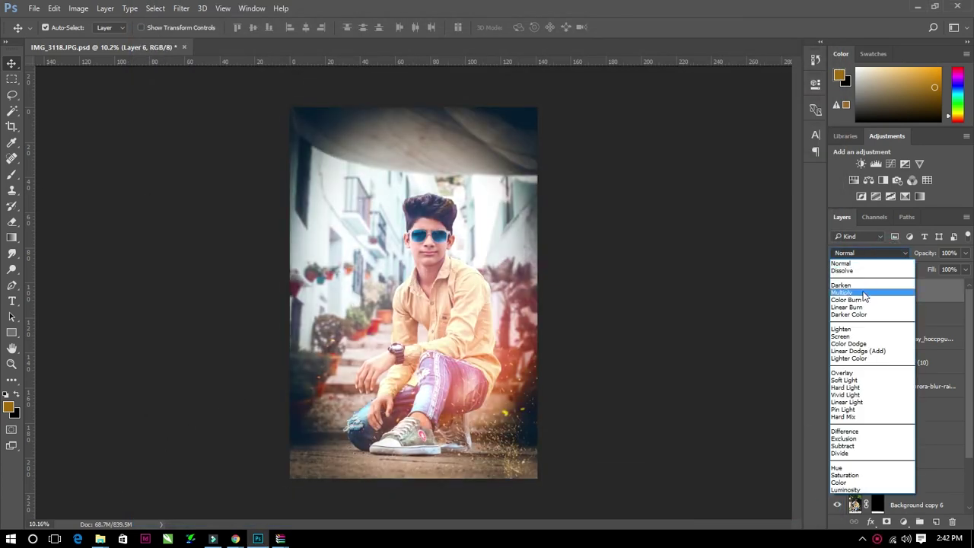
{"action": "left_click", "coordinate": [865, 293]}
{"action": "left_click", "coordinate": [903, 254]}
{"action": "left_click", "coordinate": [842, 373]}
{"action": "left_click", "coordinate": [898, 253]}
{"action": "left_click", "coordinate": [842, 293]}
{"action": "left_click", "coordinate": [965, 253]}
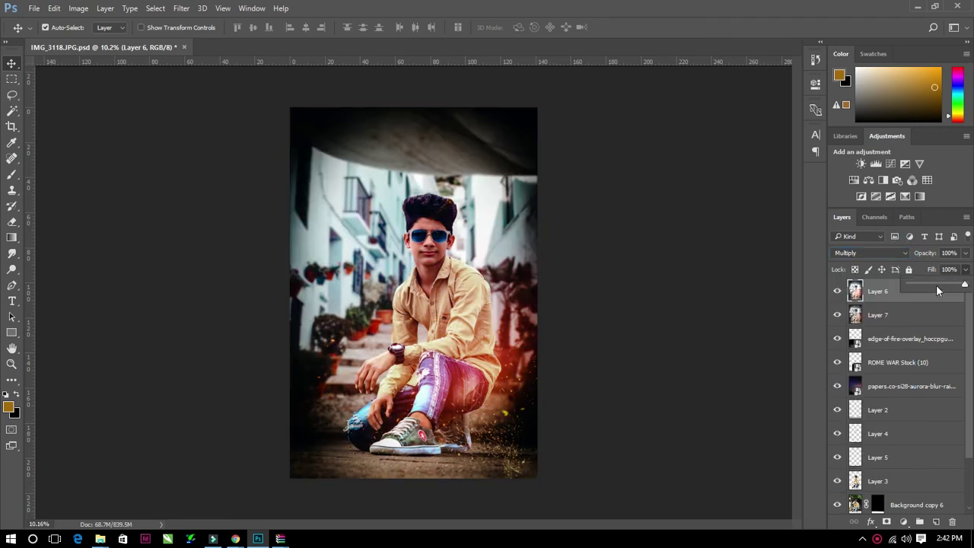
{"action": "left_click_drag", "start_coordinate": [964, 272], "coordinate": [940, 272]}
Add a layer mask to Layer 6 and paint black to remove darkening at the top-right.
{"action": "left_click", "coordinate": [837, 292]}
{"action": "left_click", "coordinate": [837, 293]}
{"action": "left_click", "coordinate": [838, 293]}
{"action": "left_click", "coordinate": [837, 292]}
{"action": "left_click", "coordinate": [903, 521]}
{"action": "key", "text": "b"}
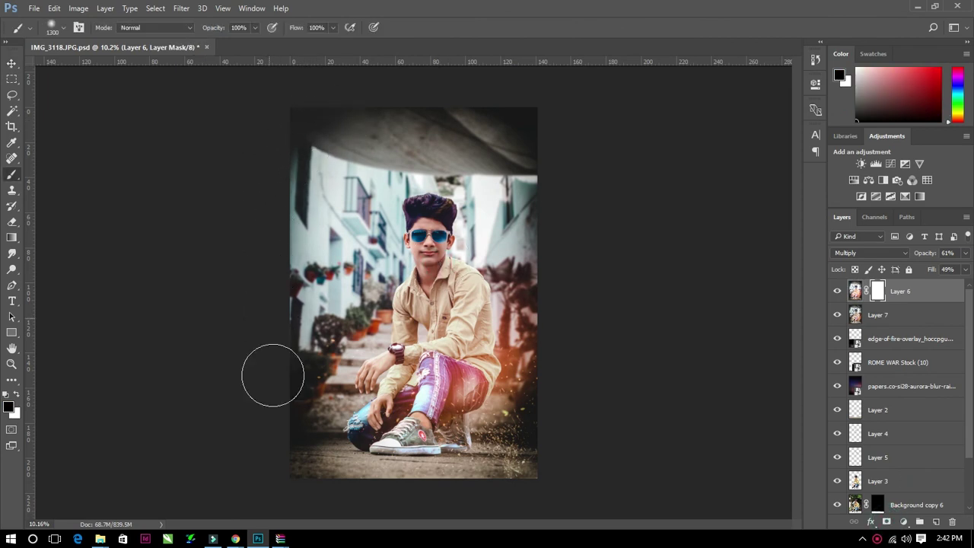
{"action": "left_click_drag", "start_coordinate": [568, 120], "coordinate": [495, 129]}
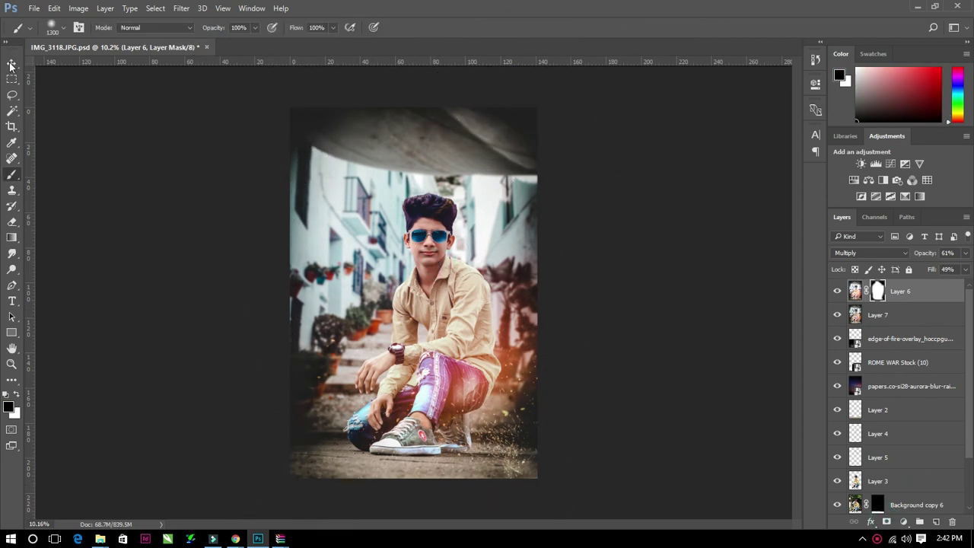
{"action": "key", "text": "v"}
{"action": "key", "text": "ctrl+0"}
{"action": "key", "text": "b"}
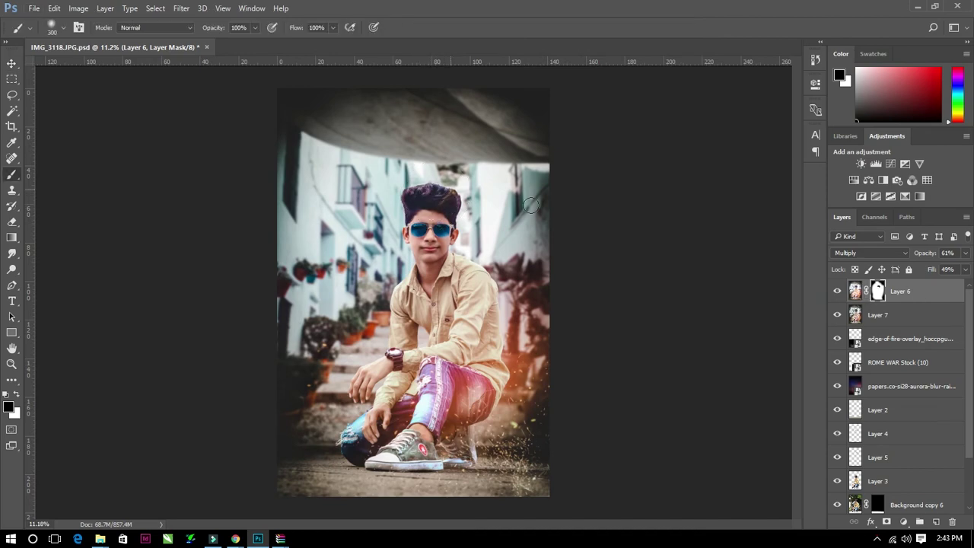
{"action": "left_click", "coordinate": [837, 294]}
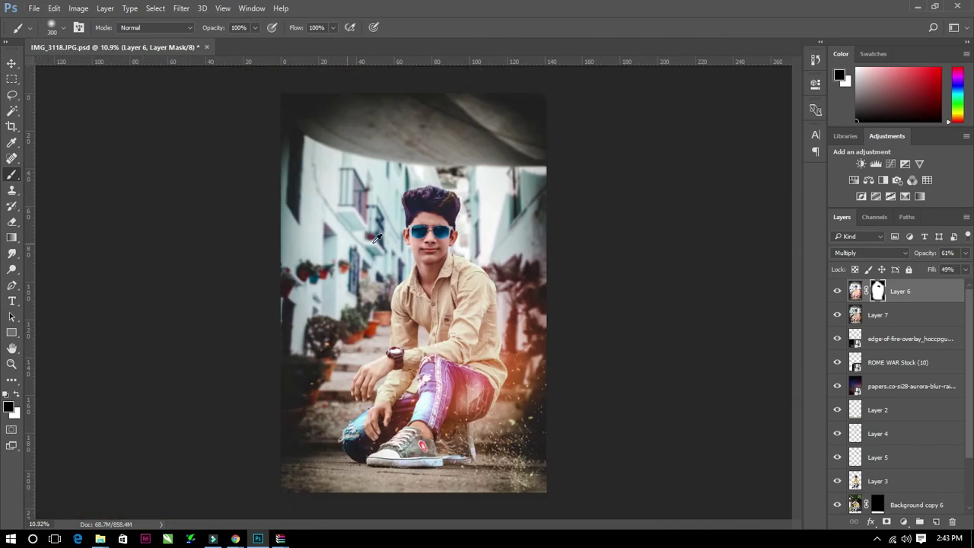
Merge Layers 6 and 7 into a single layer.
{"action": "left_click", "coordinate": [894, 318], "text": "ctrl"}
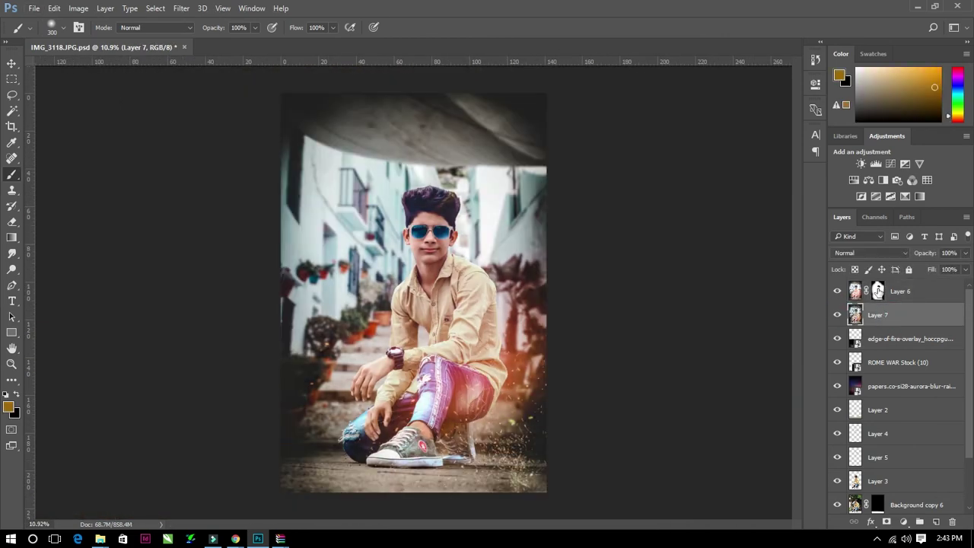
{"action": "scroll", "coordinate": [413, 191], "scroll_direction": "up", "scroll_amount": 5}
{"action": "scroll", "coordinate": [396, 206], "scroll_direction": "down", "scroll_amount": 6}
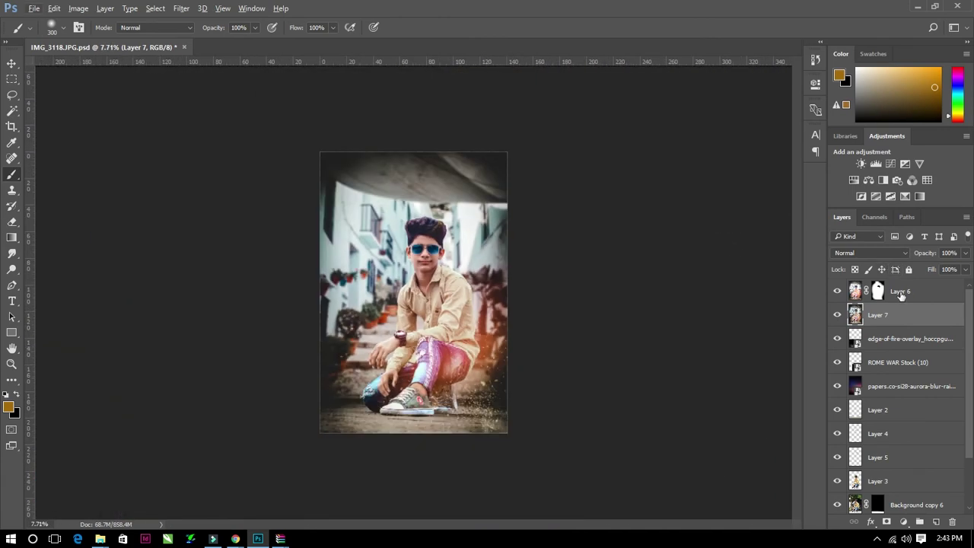
{"action": "left_click", "coordinate": [901, 295], "text": "ctrl"}
{"action": "key", "text": "ctrl+e"}
Apply Camera Raw Filter luminance noise reduction of 38 to merged Layer 6.
{"action": "scroll", "coordinate": [491, 240], "scroll_direction": "up", "scroll_amount": 3}
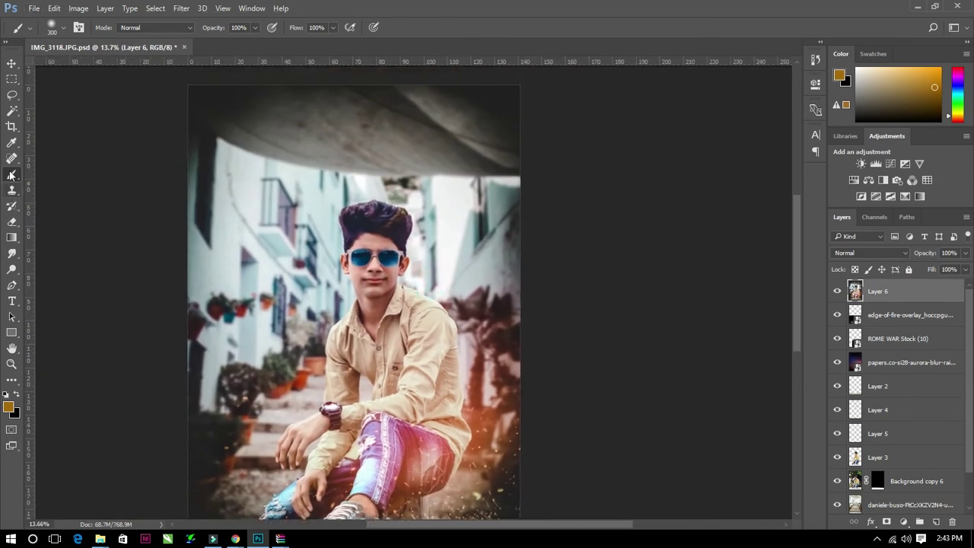
{"action": "scroll", "coordinate": [261, 282], "scroll_direction": "up", "scroll_amount": 2}
{"action": "scroll", "coordinate": [266, 289], "scroll_direction": "up", "scroll_amount": 1}
{"action": "scroll", "coordinate": [319, 350], "scroll_direction": "up", "scroll_amount": 3}
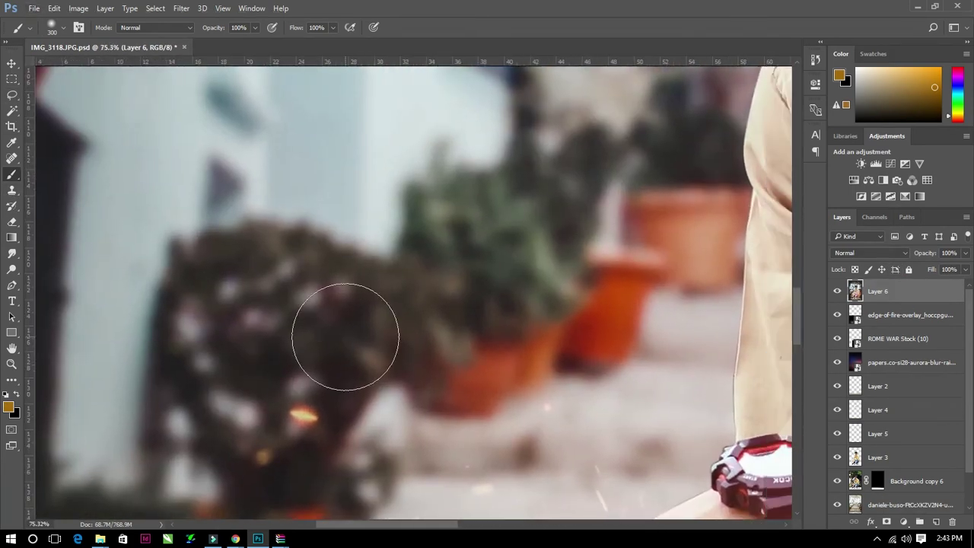
{"action": "left_click", "coordinate": [181, 8]}
{"action": "left_click", "coordinate": [220, 100]}
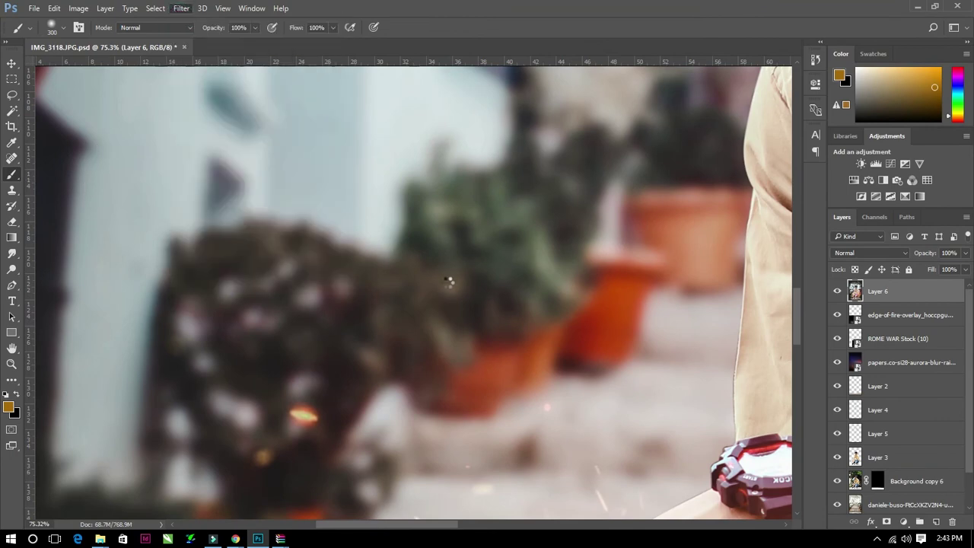
{"action": "left_click", "coordinate": [698, 134]}
{"action": "left_click_drag", "start_coordinate": [675, 284], "coordinate": [731, 284]}
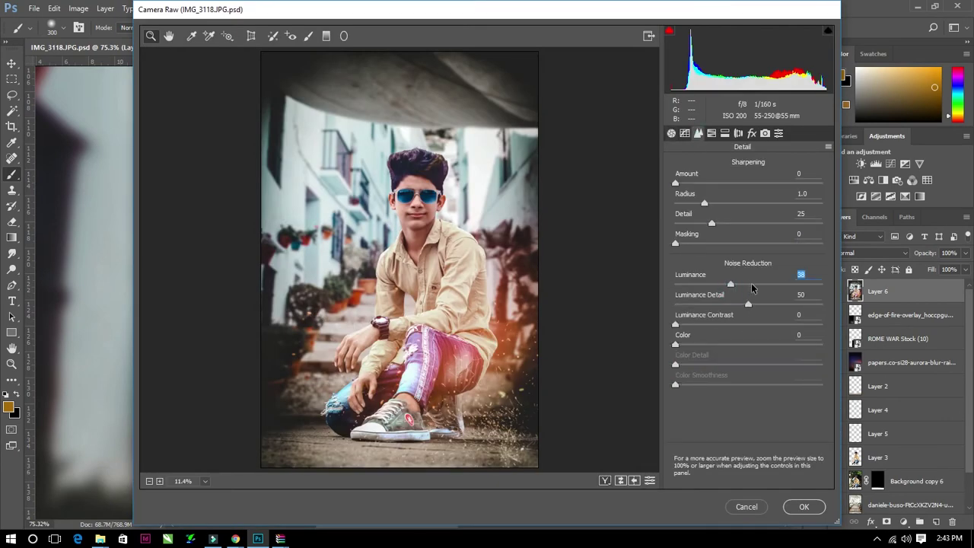
{"action": "left_click", "coordinate": [804, 507]}
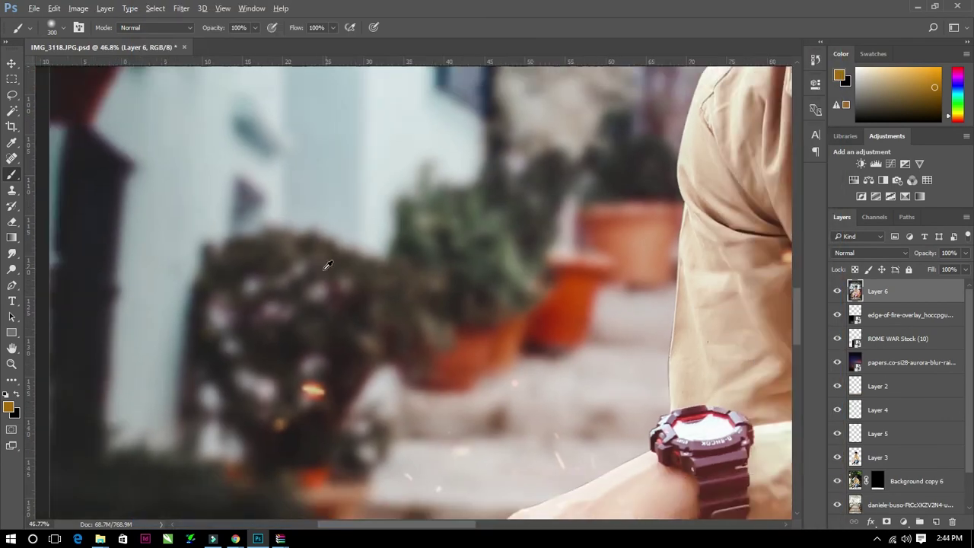
Pan and zoom to inspect the shirt and watch after noise reduction.
{"action": "left_click_drag", "start_coordinate": [708, 408], "coordinate": [306, 306]}
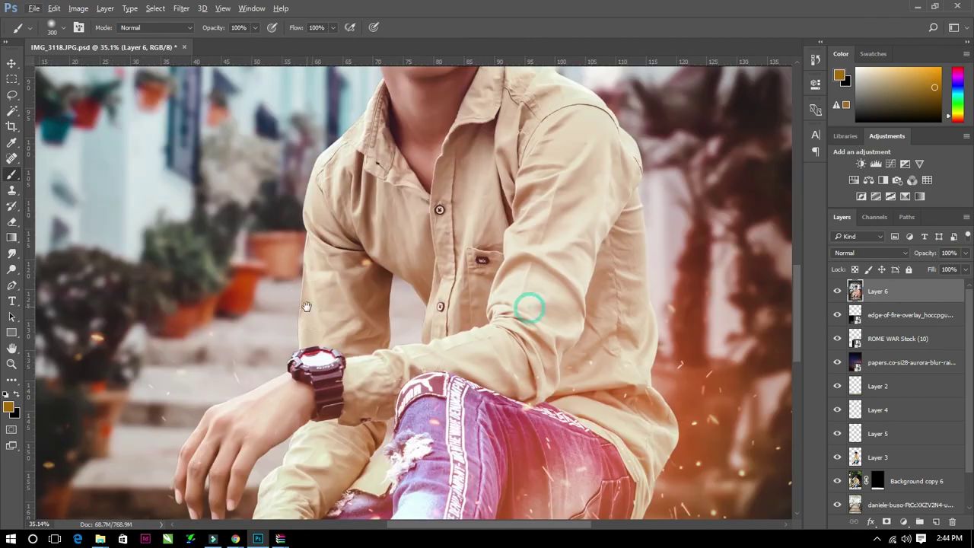
{"action": "scroll", "coordinate": [308, 291], "scroll_direction": "down", "scroll_amount": 3}
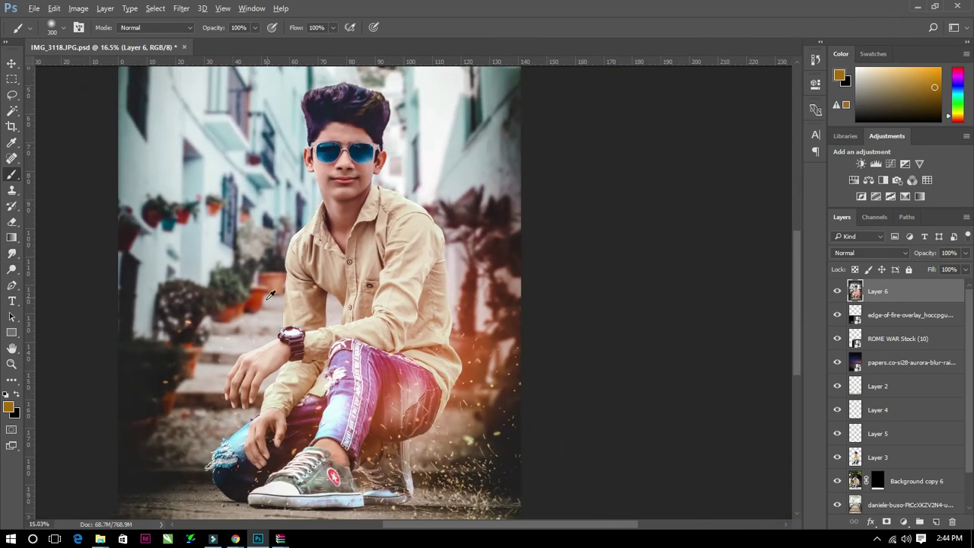
{"action": "scroll", "coordinate": [269, 299], "scroll_direction": "down", "scroll_amount": 2}
{"action": "scroll", "coordinate": [292, 253], "scroll_direction": "down", "scroll_amount": 1}
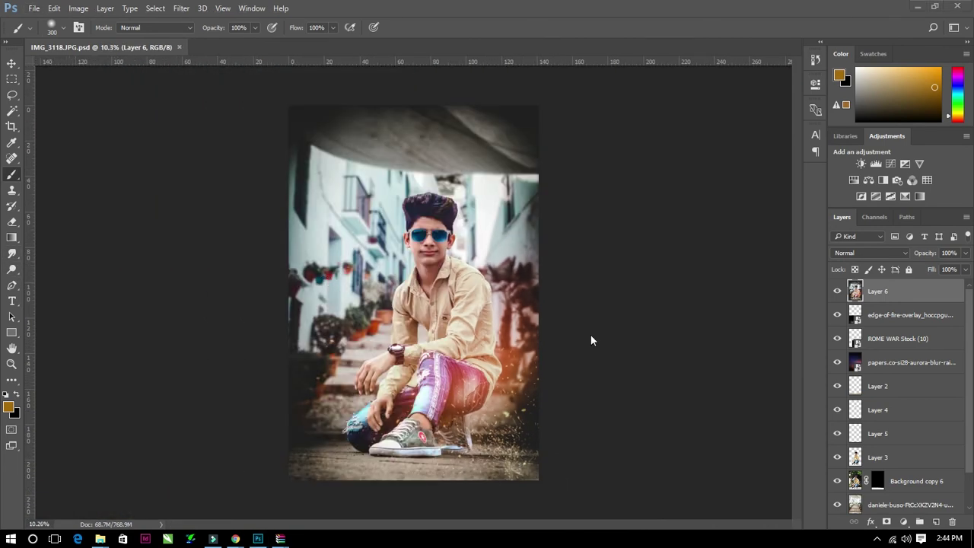
{"action": "scroll", "coordinate": [381, 251], "scroll_direction": "up", "scroll_amount": 5}
Add an 'Edit.' plus editor's name credit text in Arial Rounded MT Bold left of the head.
{"action": "left_click", "coordinate": [212, 261]}
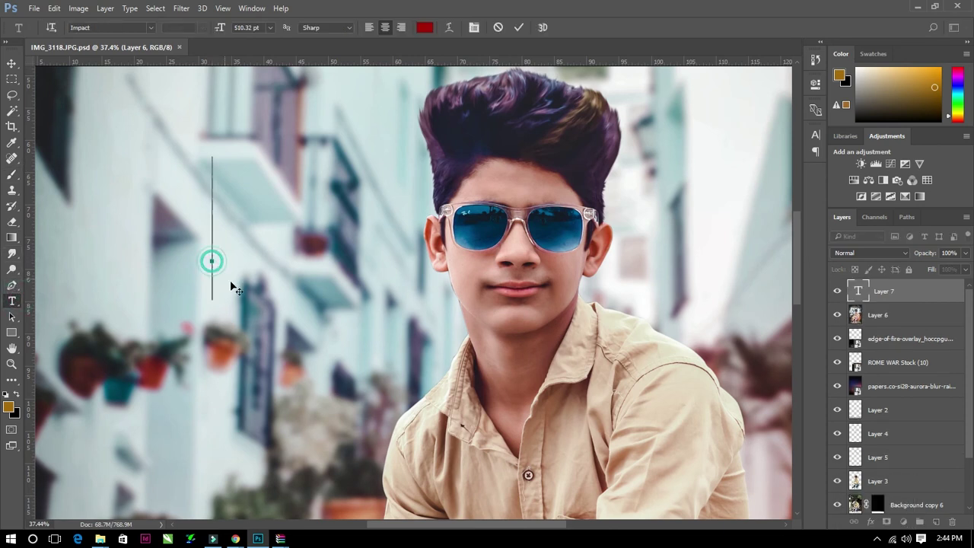
{"action": "type", "text": "E"}
{"action": "key", "text": "ctrl+a"}
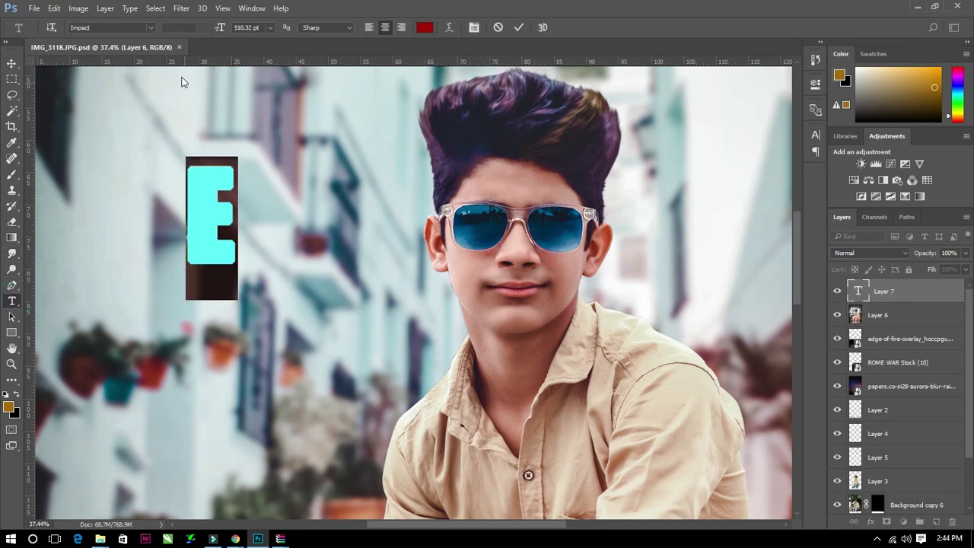
{"action": "left_click", "coordinate": [151, 28]}
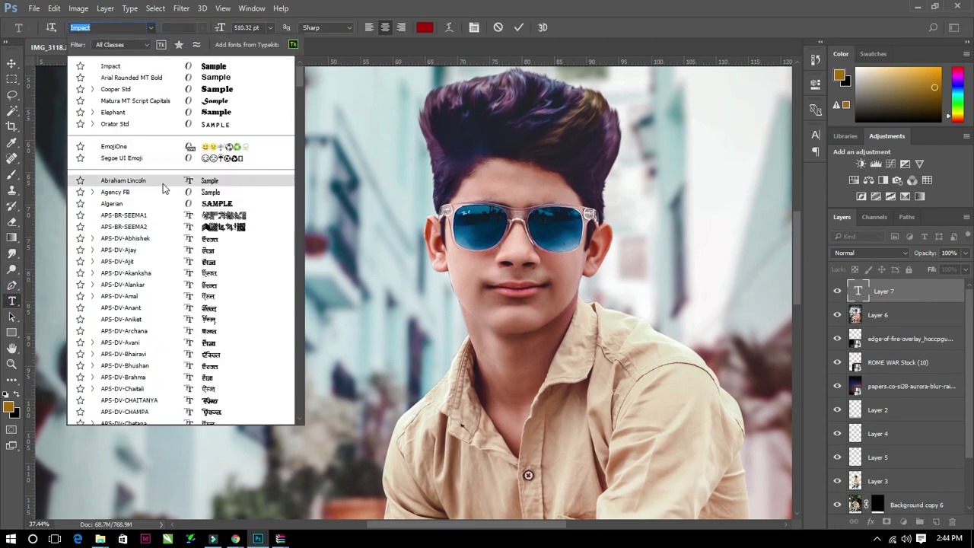
{"action": "left_click", "coordinate": [130, 77]}
{"action": "key", "text": "ctrl+h"}
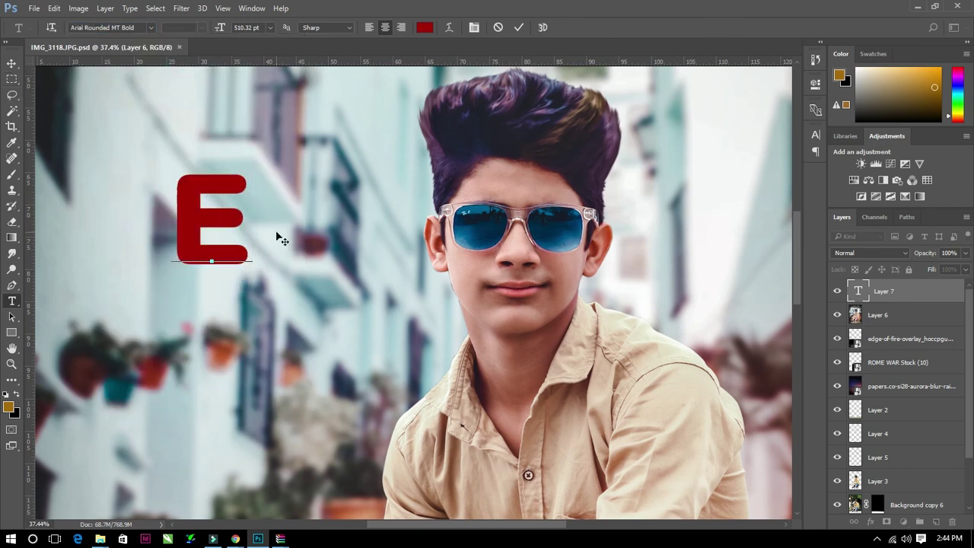
{"action": "type", "text": "Edit"}
{"action": "type", "text": ". Farhan Khan"}
{"action": "scroll", "coordinate": [347, 255], "scroll_direction": "down", "scroll_amount": 3}
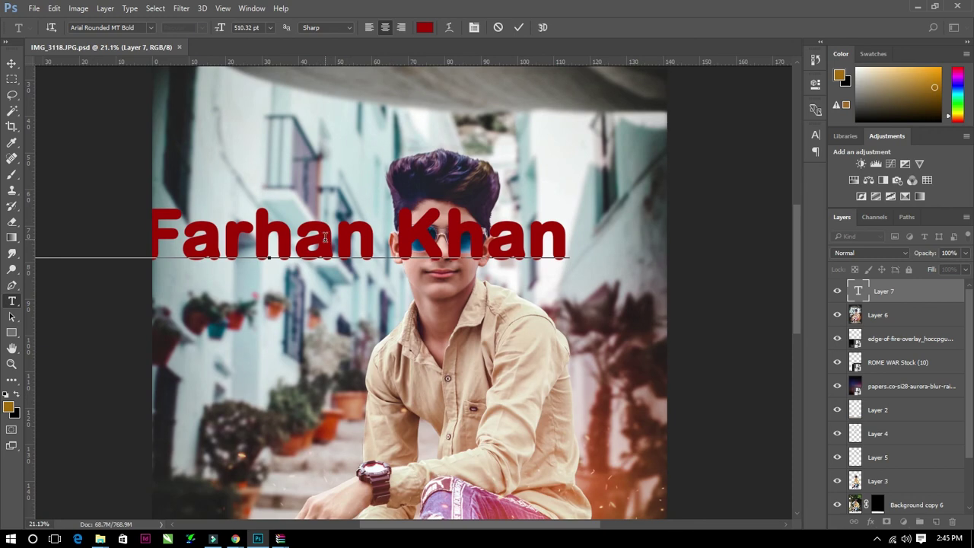
Resize the credit text, trying 10 pt then a larger size.
{"action": "key", "text": "ctrl+a"}
{"action": "left_click", "coordinate": [270, 27]}
{"action": "left_click", "coordinate": [261, 99]}
{"action": "left_click", "coordinate": [271, 28]}
{"action": "left_click", "coordinate": [272, 187]}
{"action": "left_click", "coordinate": [272, 27]}
{"action": "left_click", "coordinate": [261, 245]}
Move the credit text beside the boy's head.
{"action": "left_click", "coordinate": [11, 62]}
{"action": "scroll", "coordinate": [281, 268], "scroll_direction": "up", "scroll_amount": 3}
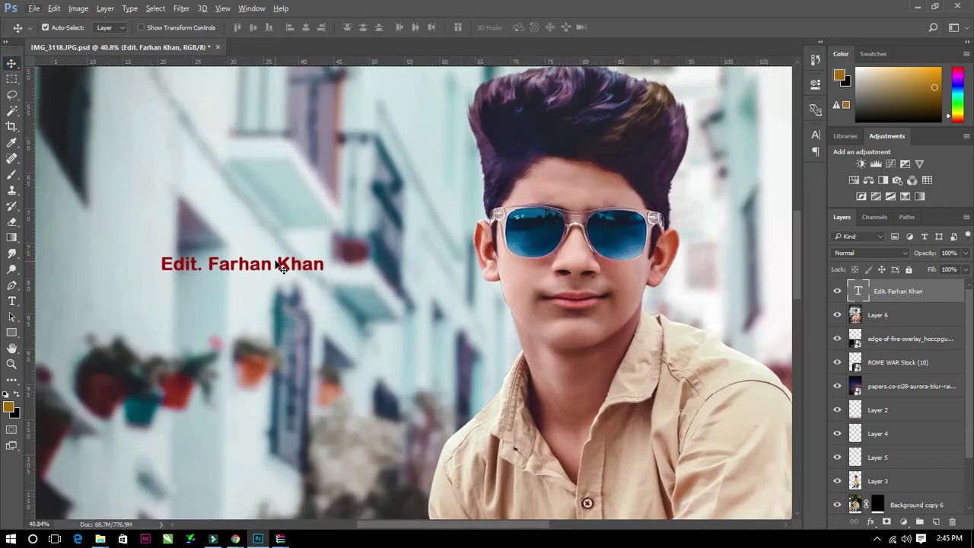
{"action": "scroll", "coordinate": [257, 289], "scroll_direction": "down", "scroll_amount": 3}
{"action": "left_click_drag", "start_coordinate": [237, 241], "coordinate": [295, 249]}
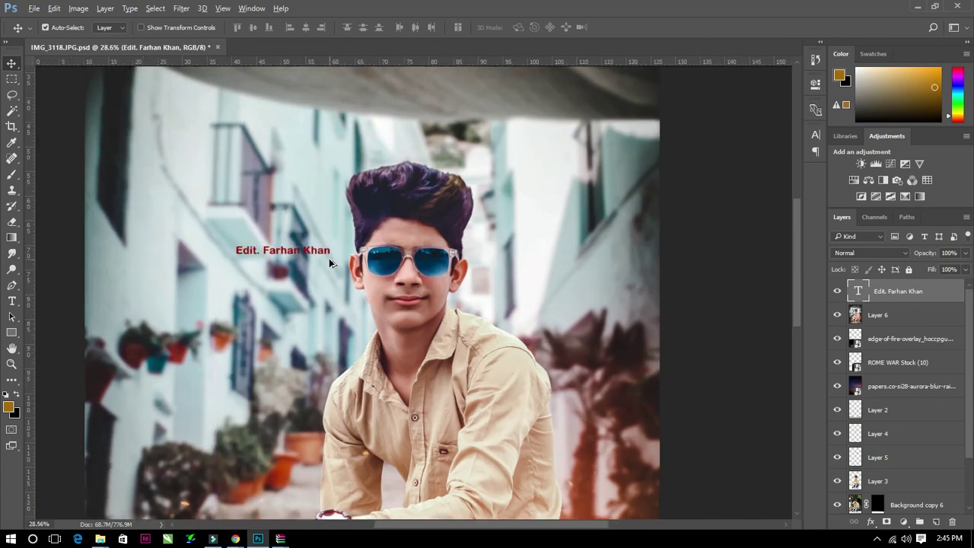
{"action": "scroll", "coordinate": [295, 249], "scroll_direction": "up", "scroll_amount": 4}
Try light grey and then dark red as the credit text colour.
{"action": "double_click", "coordinate": [858, 291]}
{"action": "left_click", "coordinate": [425, 27]}
{"action": "left_click", "coordinate": [333, 191]}
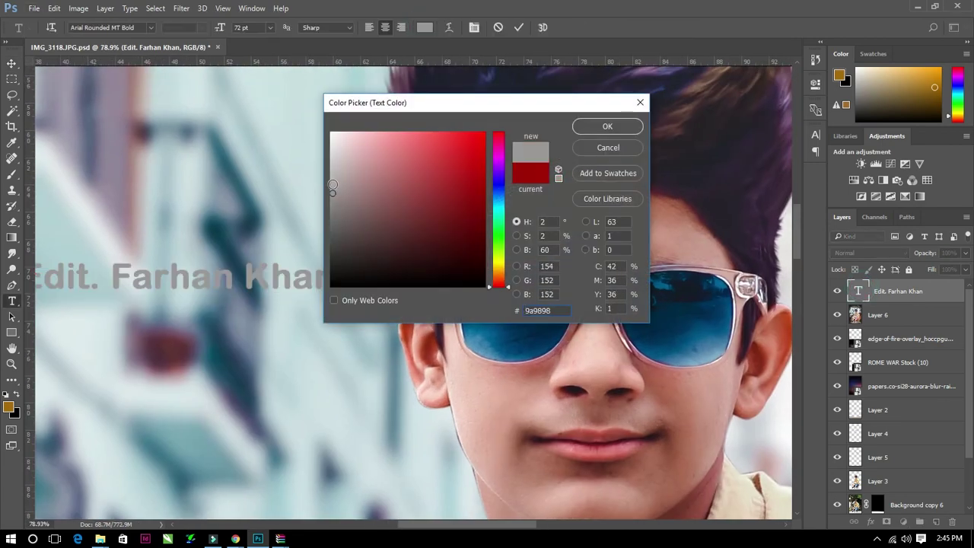
{"action": "left_click", "coordinate": [607, 126]}
{"action": "left_click", "coordinate": [425, 27]}
{"action": "left_click", "coordinate": [608, 126]}
{"action": "left_click", "coordinate": [424, 27]}
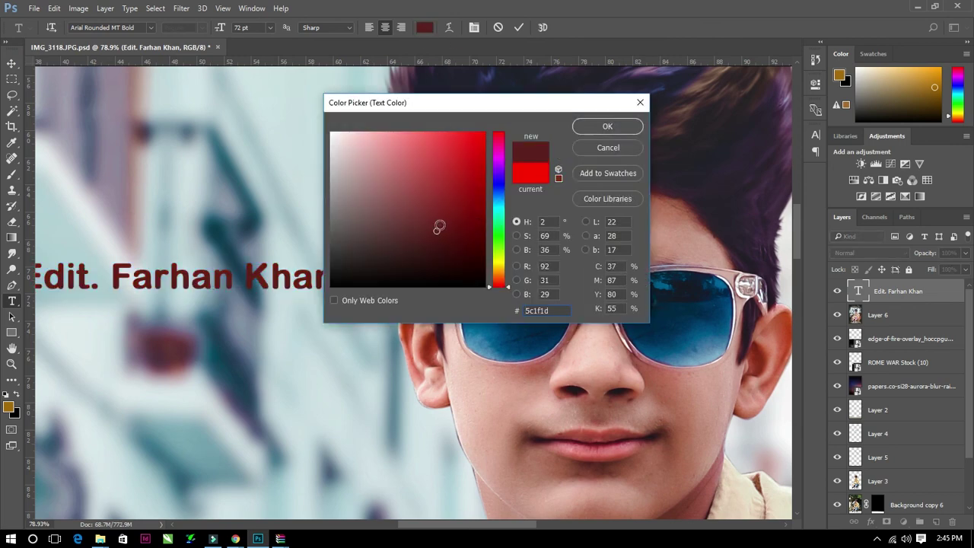
{"action": "key", "text": "Return"}
Shift the credit text left onto the building.
{"action": "left_click", "coordinate": [12, 63]}
{"action": "scroll", "coordinate": [76, 147], "scroll_direction": "down", "scroll_amount": 3}
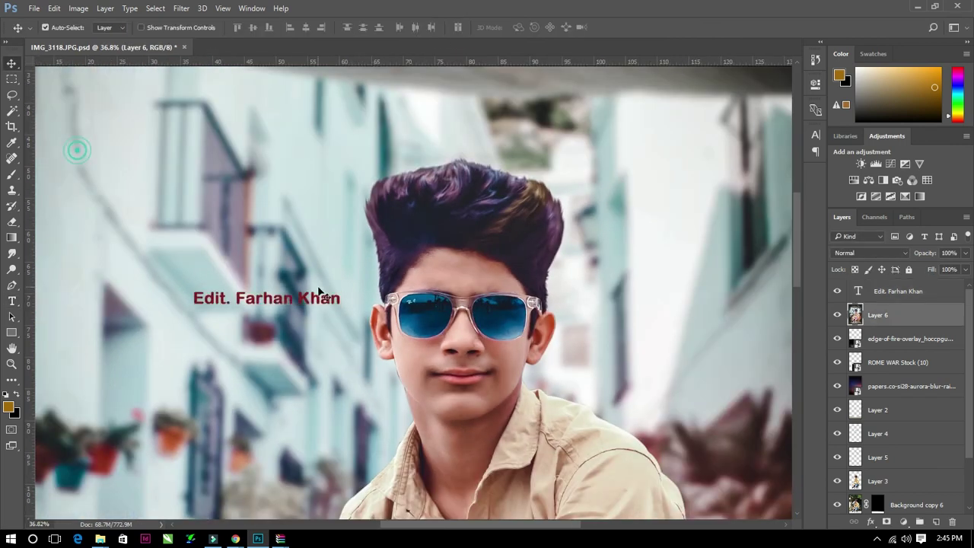
{"action": "scroll", "coordinate": [315, 304], "scroll_direction": "down", "scroll_amount": 2}
{"action": "left_click_drag", "start_coordinate": [315, 304], "coordinate": [247, 294]}
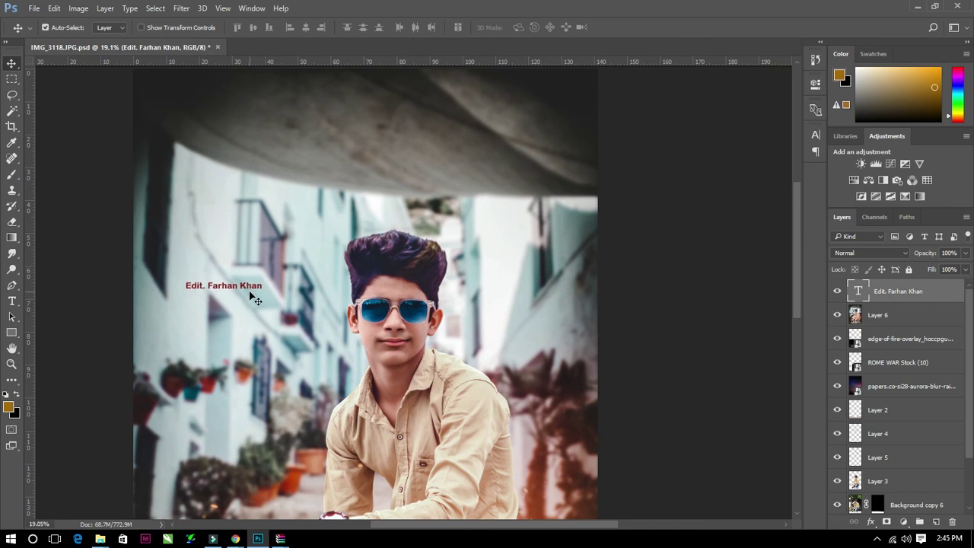
Recolour the credit text mid grey and commit it.
{"action": "double_click", "coordinate": [857, 297]}
{"action": "left_click", "coordinate": [425, 28]}
{"action": "left_click", "coordinate": [332, 201]}
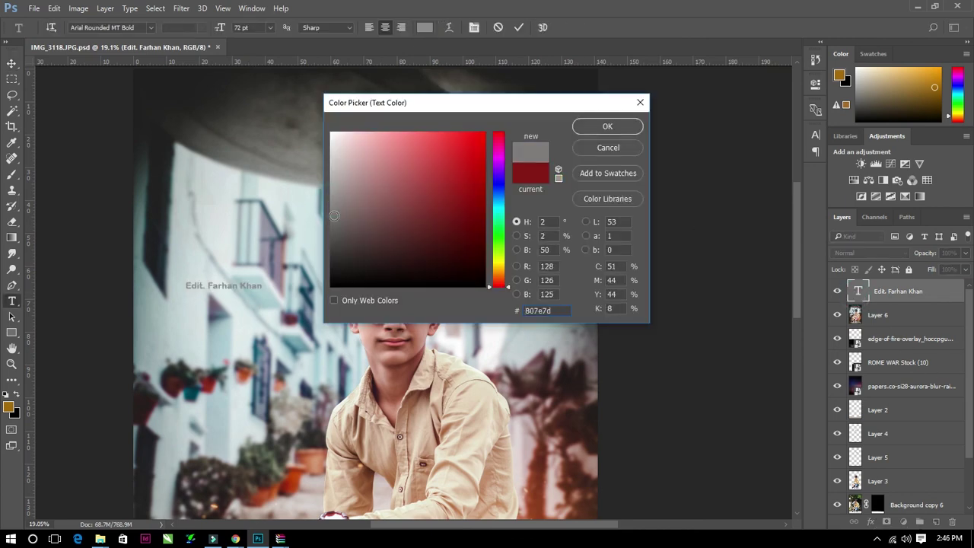
{"action": "left_click", "coordinate": [623, 152]}
{"action": "key", "text": "ctrl+Return"}
{"action": "key", "text": "v"}
{"action": "scroll", "coordinate": [396, 263], "scroll_direction": "down", "scroll_amount": 3}
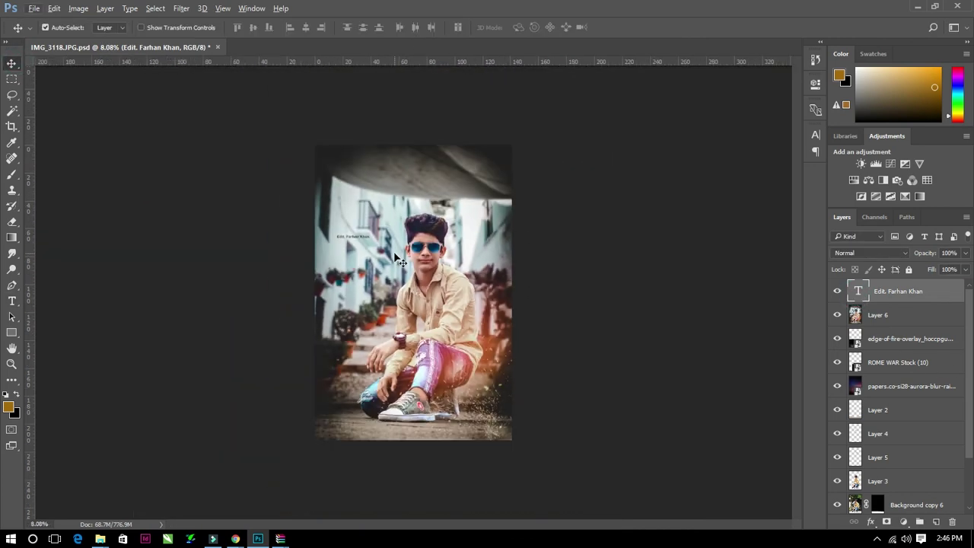
{"action": "scroll", "coordinate": [367, 242], "scroll_direction": "up", "scroll_amount": 1}
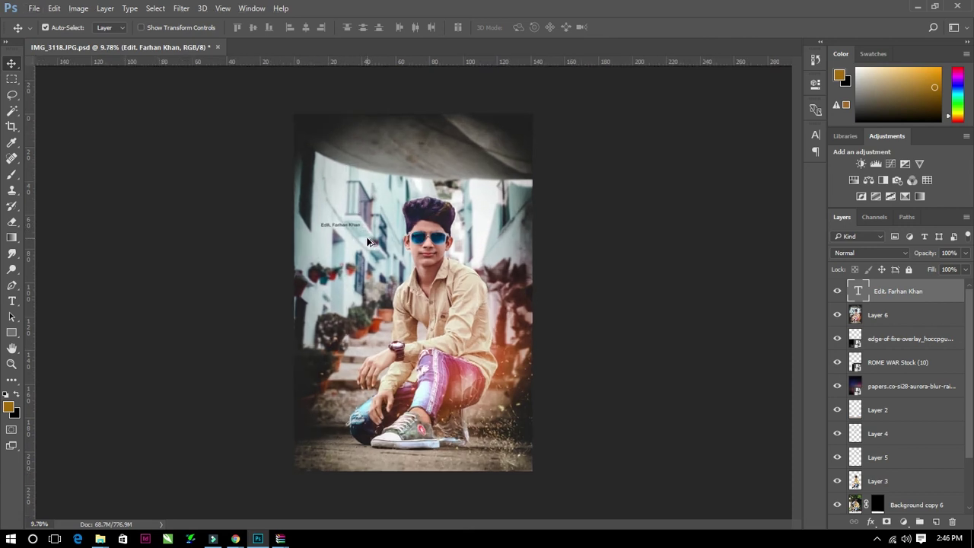